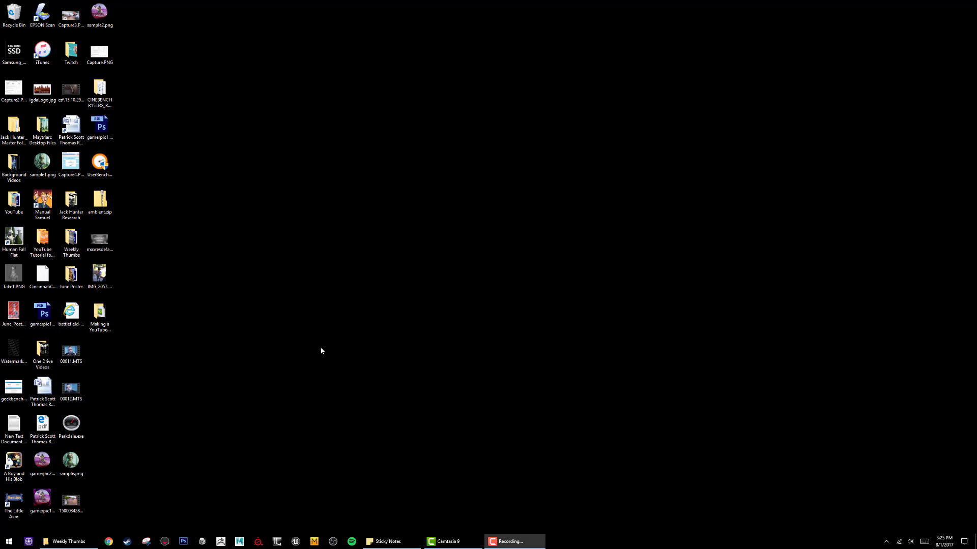
Step: Switch to Camtasia 9 and look at the available animations in the empty project
{"action": "left_click", "coordinate": [447, 542]}
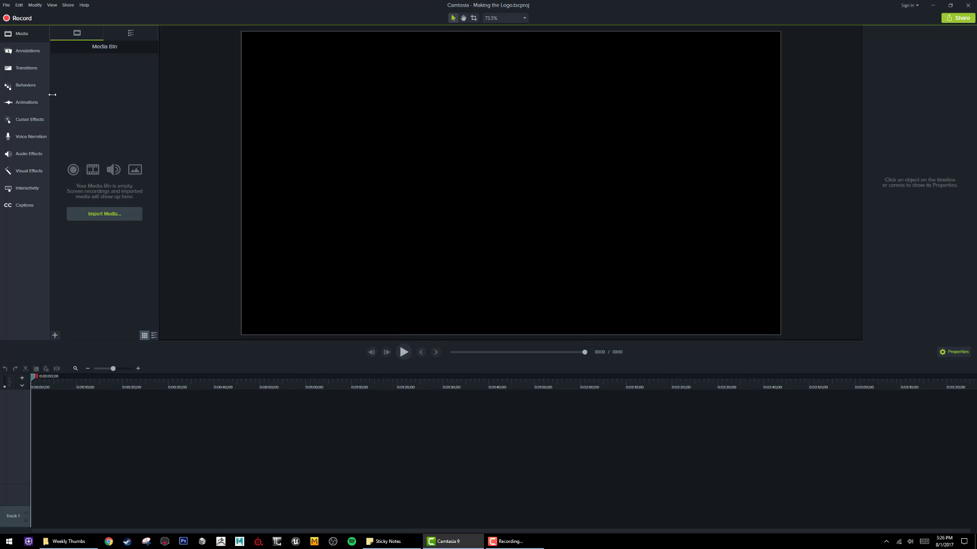
{"action": "left_click", "coordinate": [32, 102]}
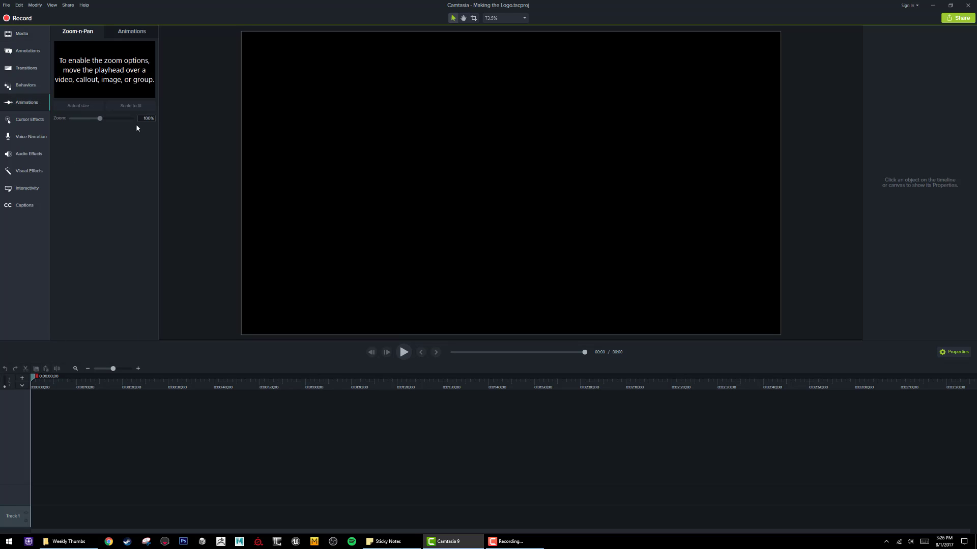
{"action": "left_click", "coordinate": [132, 32]}
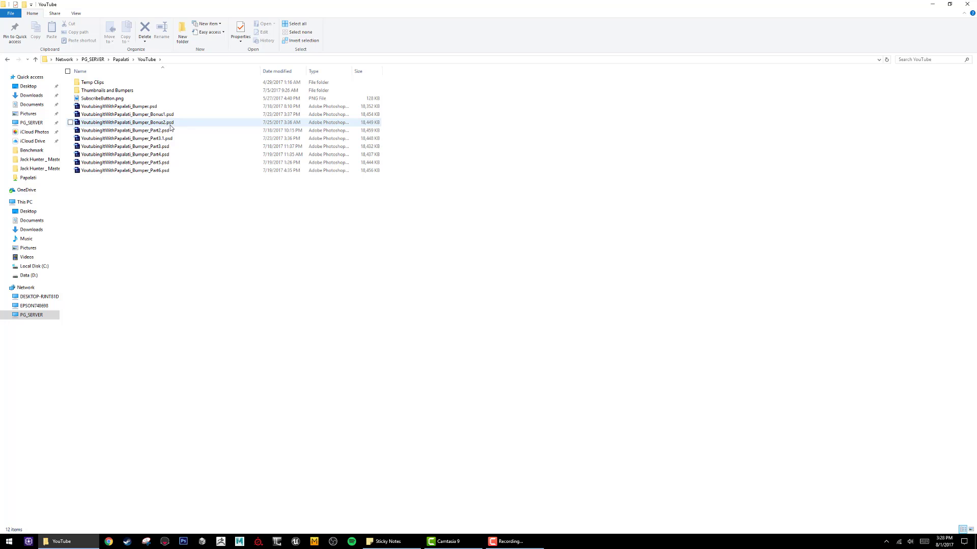
Step: Open YoutubingItWithPapalati_Bumper.psd from the YouTube folder in Photoshop
{"action": "left_click", "coordinate": [156, 107]}
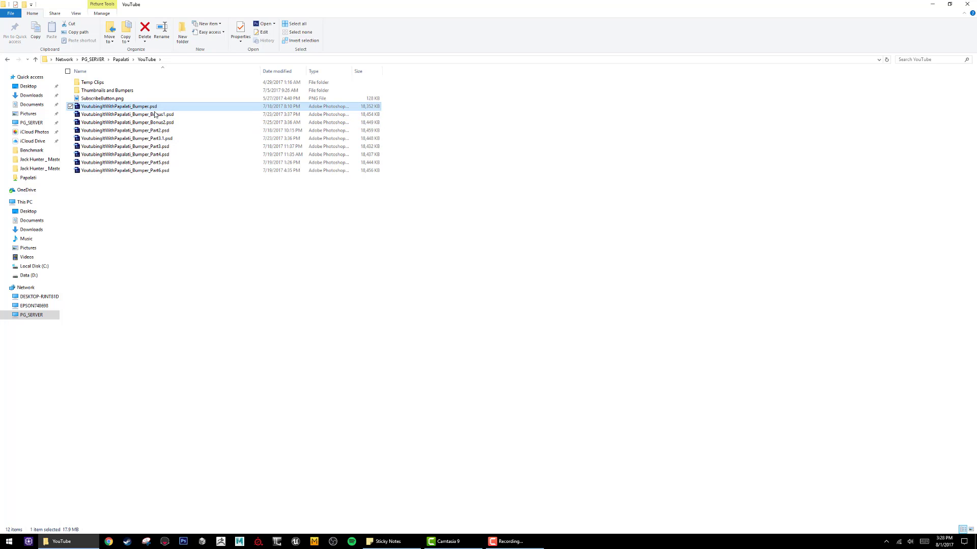
{"action": "key", "text": "Return"}
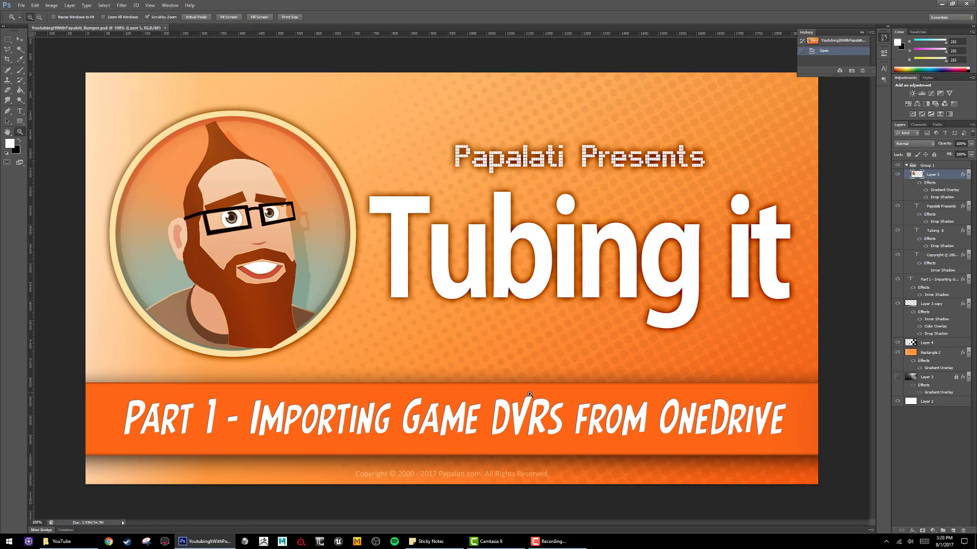
{"action": "mouse_move", "coordinate": [510, 546]}
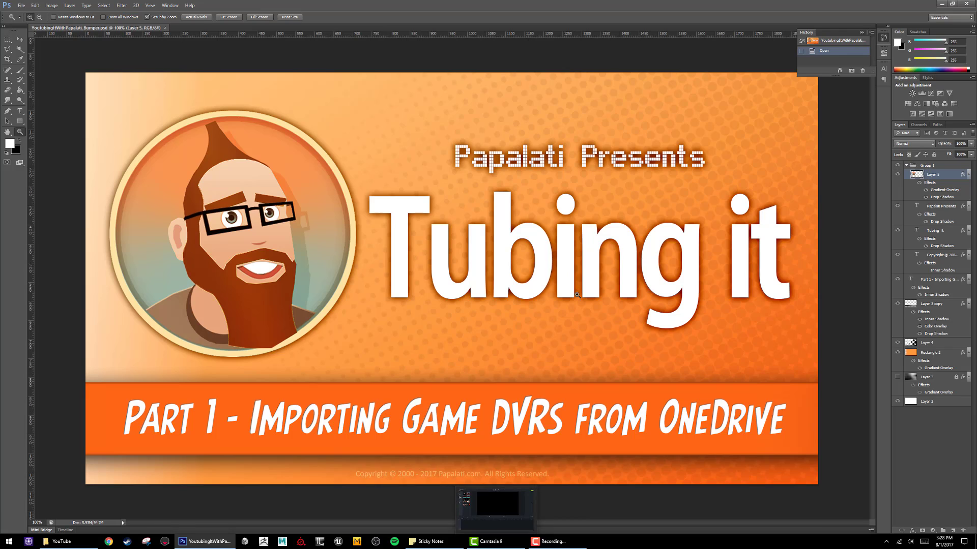
Step: Collapse and hide Group 1, and hide the part title text and the orange banner so only the background shows
{"action": "left_click", "coordinate": [906, 165]}
{"action": "left_click", "coordinate": [898, 166]}
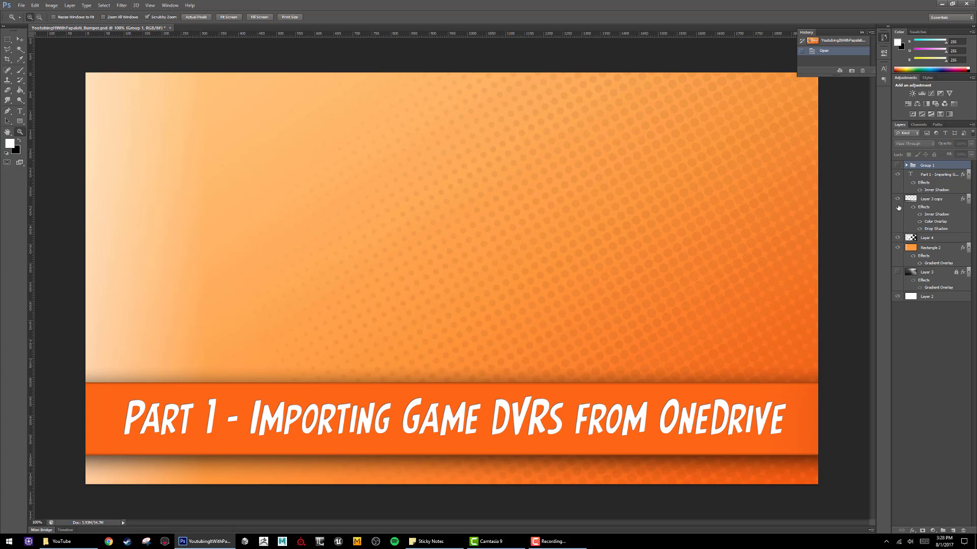
{"action": "left_click_drag", "start_coordinate": [898, 199], "coordinate": [897, 175]}
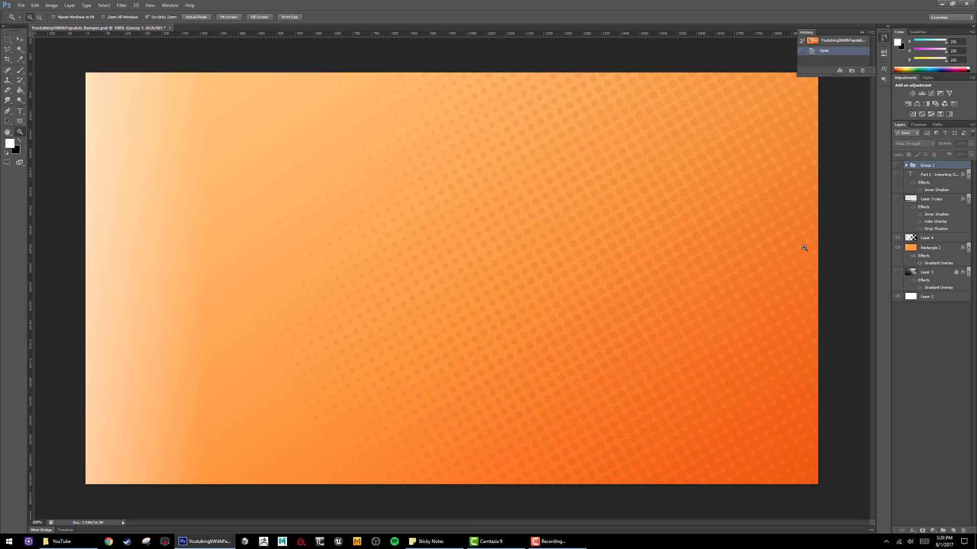
Step: Enlarge the halftone dot pattern on Layer 4 with Free Transform and reposition it so it covers the whole background
{"action": "left_click", "coordinate": [941, 238]}
{"action": "key", "text": "ctrl+t"}
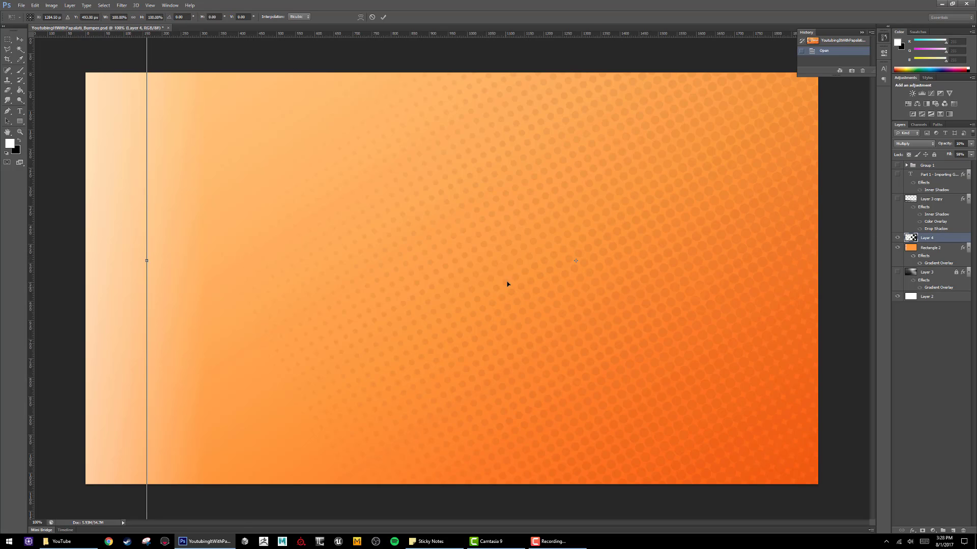
{"action": "left_click_drag", "start_coordinate": [143, 262], "coordinate": [161, 273]}
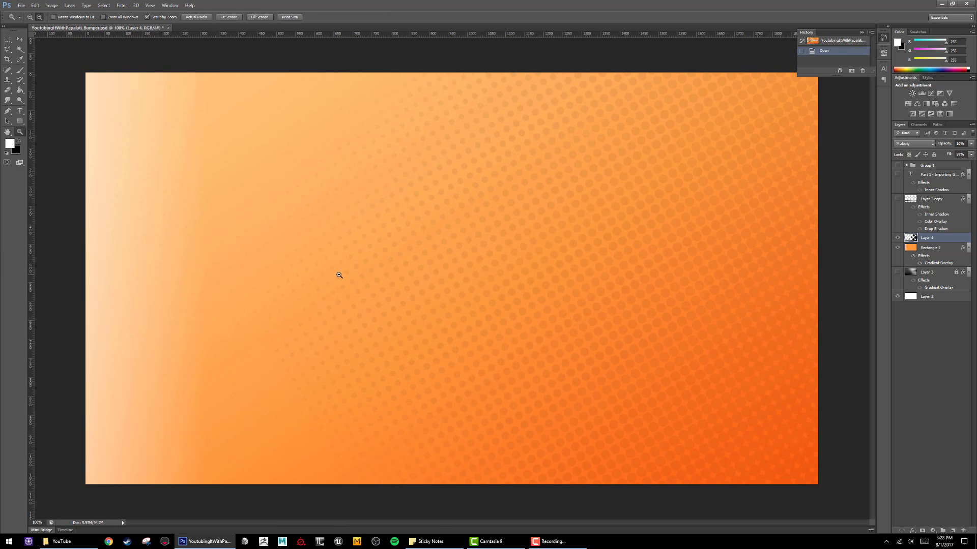
{"action": "key", "text": "ctrl+minus"}
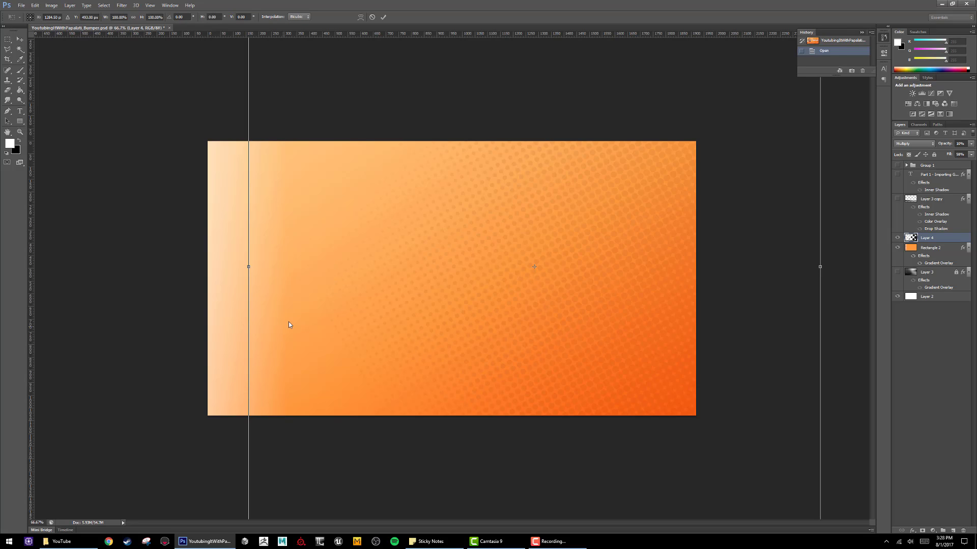
{"action": "key", "text": "Return"}
{"action": "key", "text": "z"}
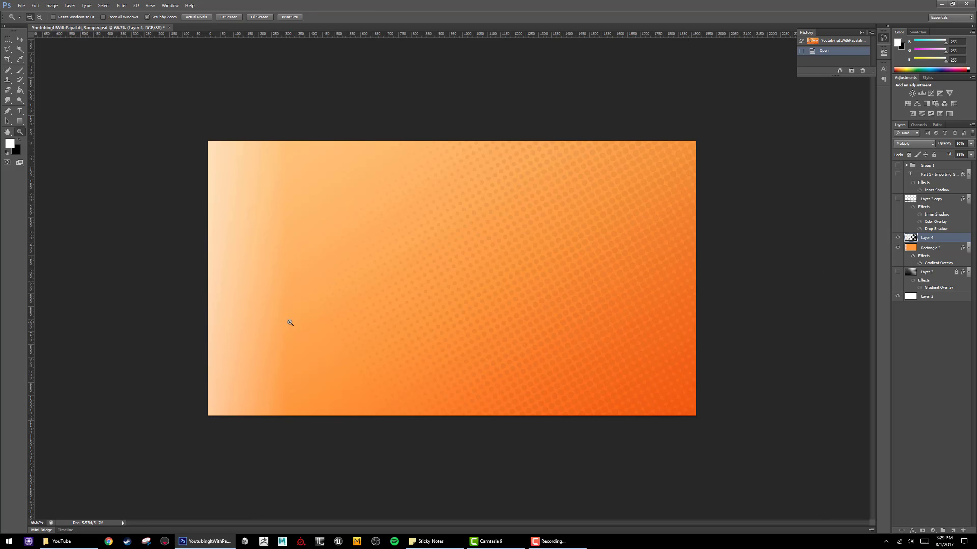
{"action": "key", "text": "ctrl+minus"}
{"action": "key", "text": "ctrl+t"}
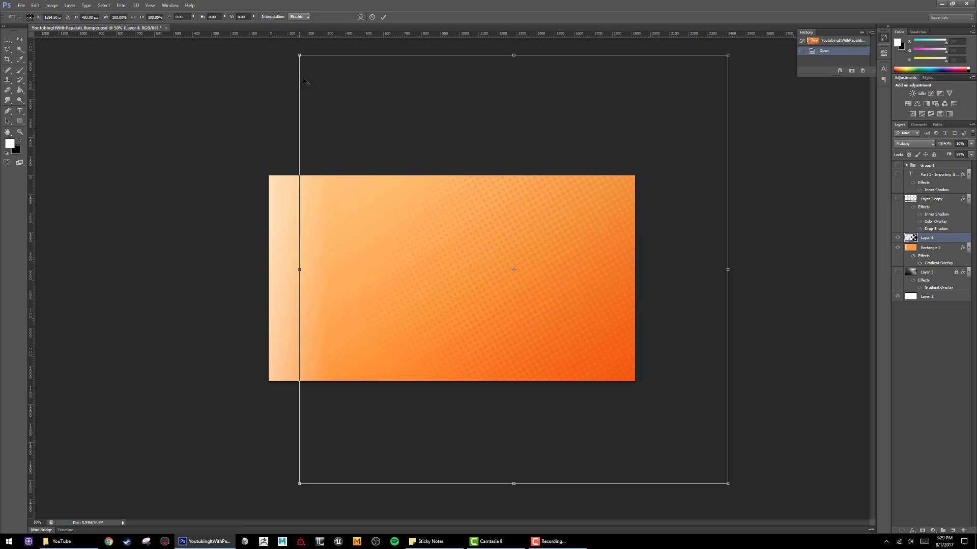
{"action": "left_click_drag", "start_coordinate": [297, 53], "coordinate": [109, 64]}
{"action": "key", "text": "Return"}
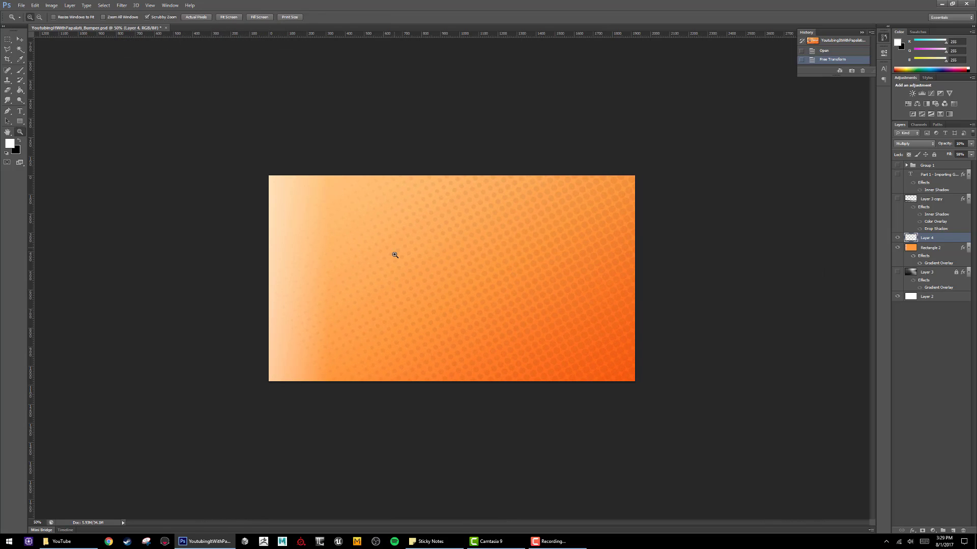
{"action": "key", "text": "v"}
{"action": "left_click_drag", "start_coordinate": [413, 241], "coordinate": [401, 275]}
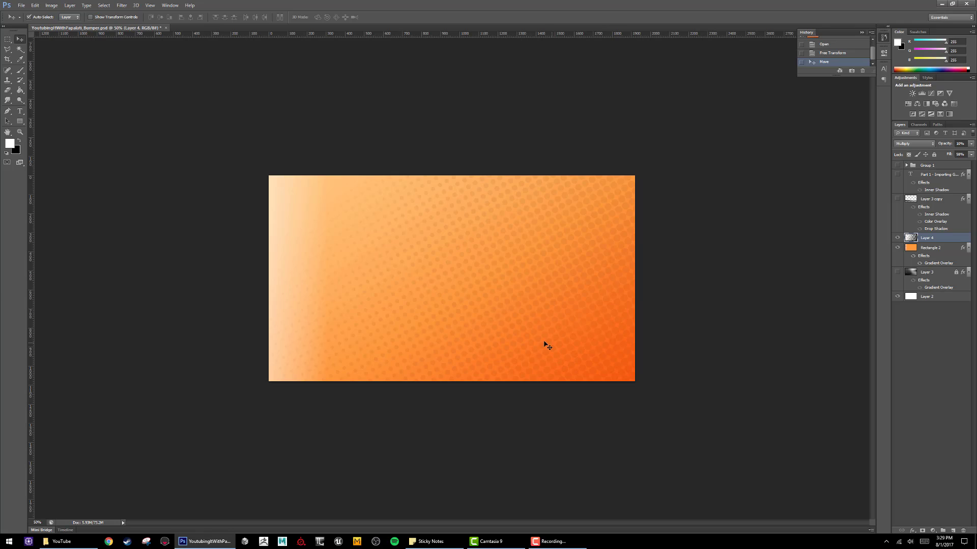
Step: Save the document and start a Save for Web JPEG export into the desktop's Making a YouTube Intro Video folder
{"action": "key", "text": "ctrl+s"}
{"action": "left_click", "coordinate": [22, 5]}
{"action": "left_click", "coordinate": [71, 111]}
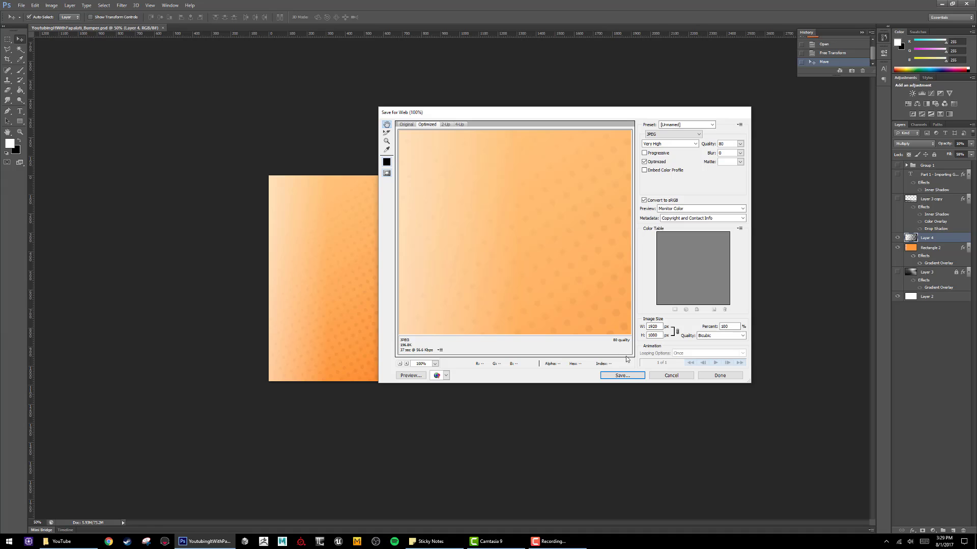
{"action": "left_click", "coordinate": [622, 376]}
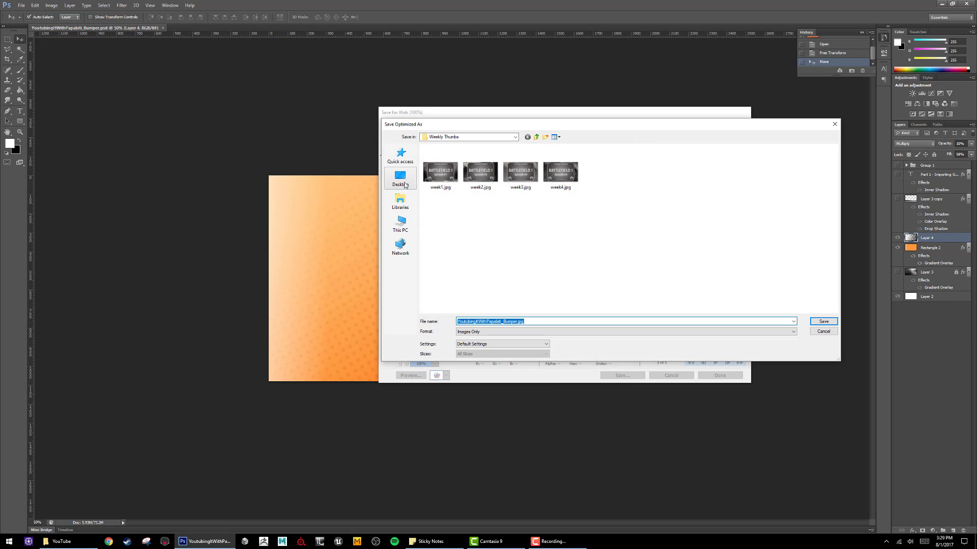
{"action": "left_click", "coordinate": [400, 178]}
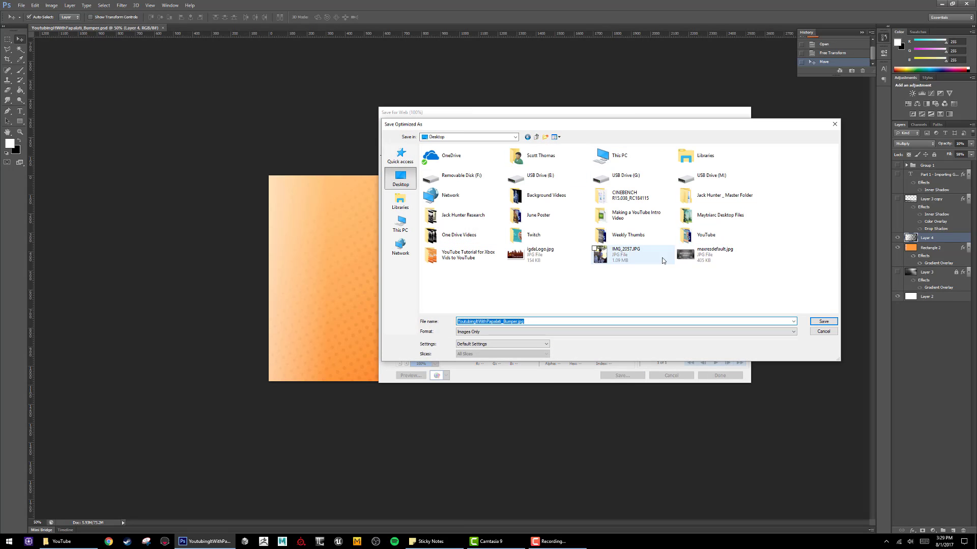
{"action": "double_click", "coordinate": [638, 217]}
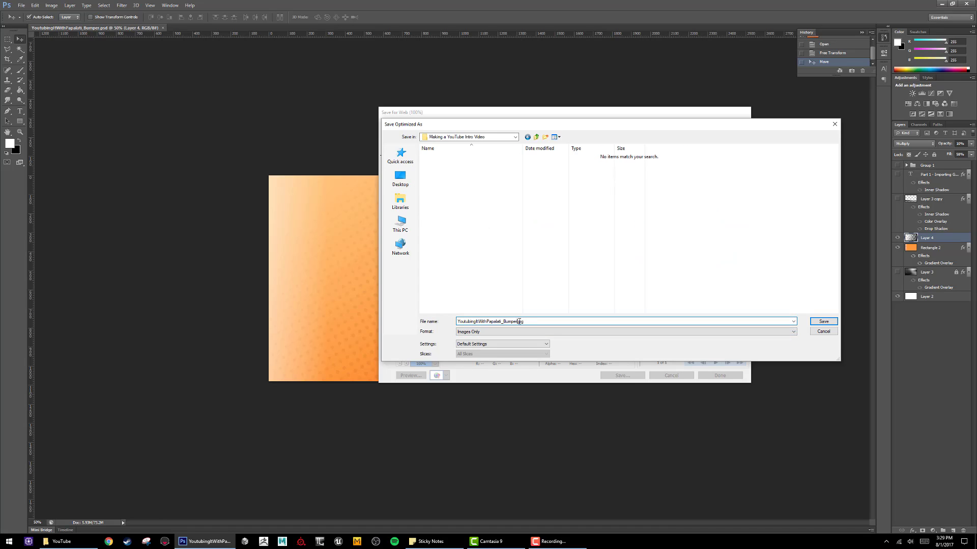
Step: Name the exported image Background.jpg and save it
{"action": "left_click_drag", "start_coordinate": [516, 322], "coordinate": [367, 312]}
{"action": "key", "text": "BackSpace"}
{"action": "type", "text": "Backgor"}
{"action": "key", "text": "BackSpace"}
{"action": "key", "text": "BackSpace"}
{"action": "type", "text": "round"}
{"action": "key", "text": "Return"}
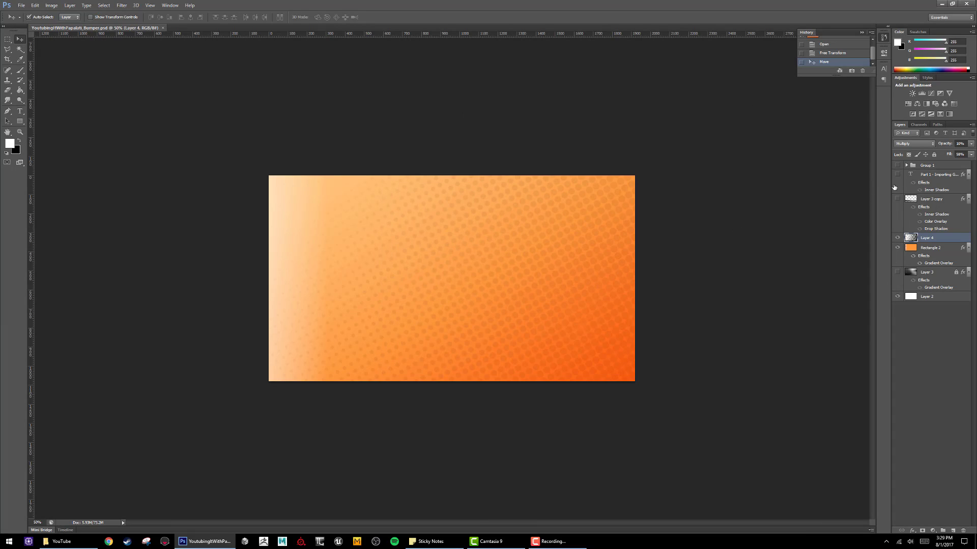
Step: Hide the halftone and orange gradient background layers, and show the banner and its title text again
{"action": "left_click_drag", "start_coordinate": [896, 239], "coordinate": [896, 251]}
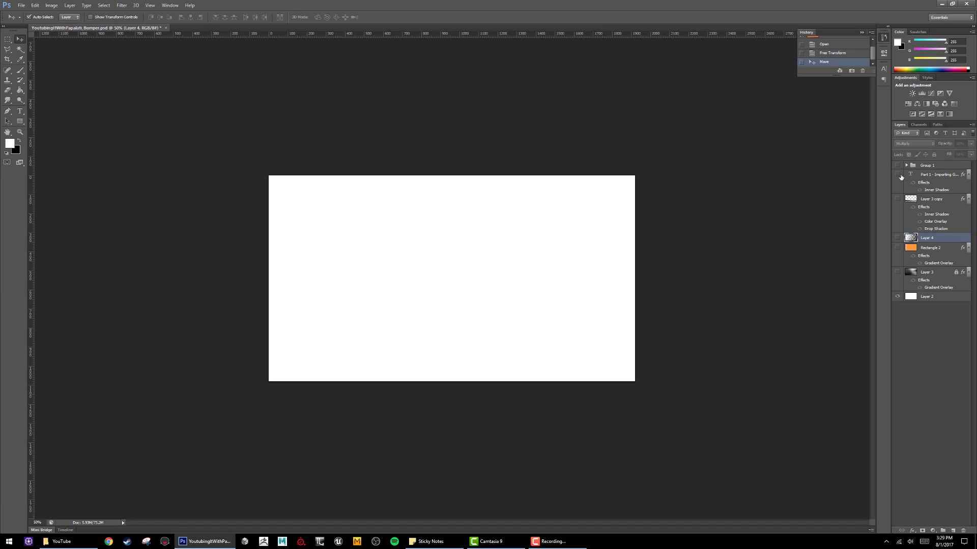
{"action": "left_click_drag", "start_coordinate": [901, 174], "coordinate": [892, 214]}
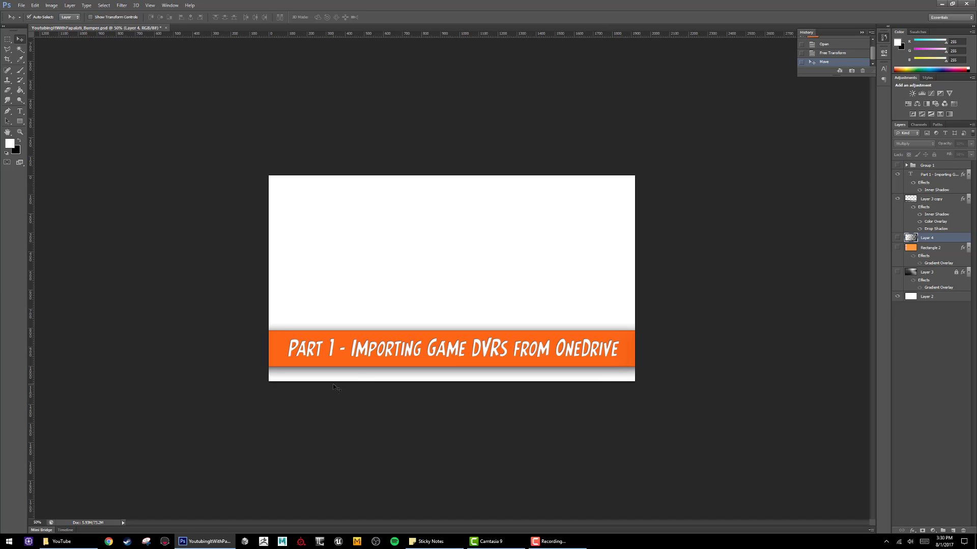
Step: Replace the banner title with "Making an Intro Video in Camtasia"
{"action": "key", "text": "t"}
{"action": "left_click_drag", "start_coordinate": [289, 349], "coordinate": [689, 344]}
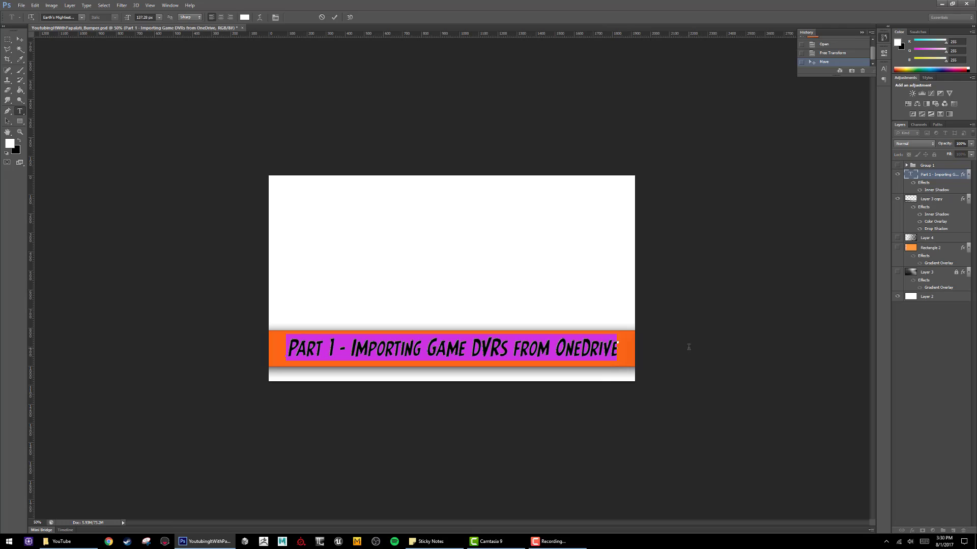
{"action": "type", "text": "Making A"}
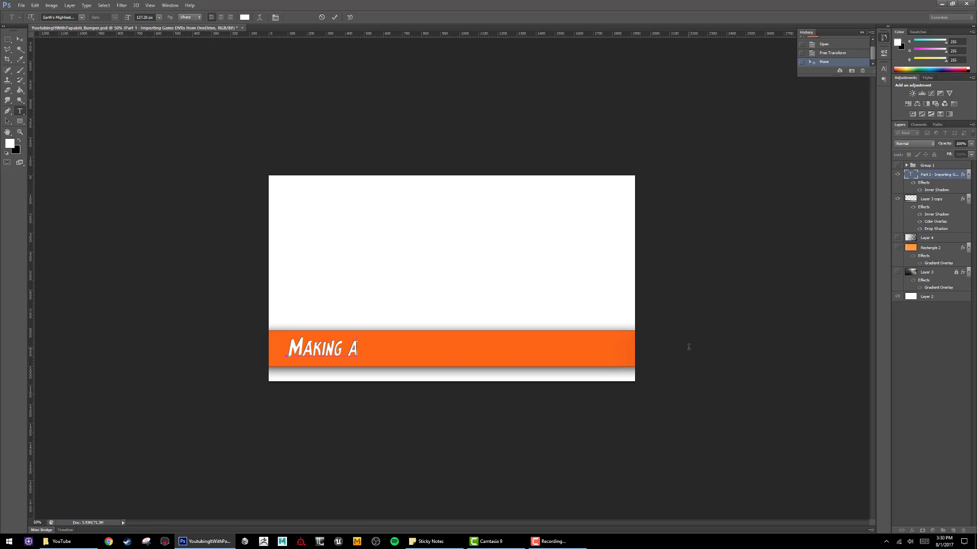
{"action": "type", "text": " Video"}
{"action": "key", "text": "BackSpace"}
{"action": "key", "text": "BackSpace"}
{"action": "key", "text": "BackSpace"}
{"action": "key", "text": "BackSpace"}
{"action": "key", "text": "BackSpace"}
{"action": "type", "text": "n Intro Video in "}
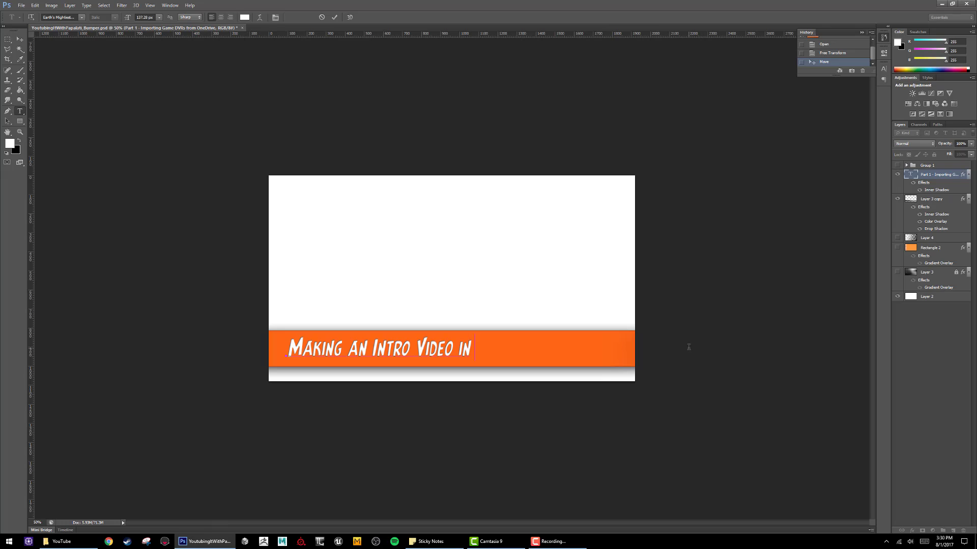
{"action": "type", "text": "Camtasia"}
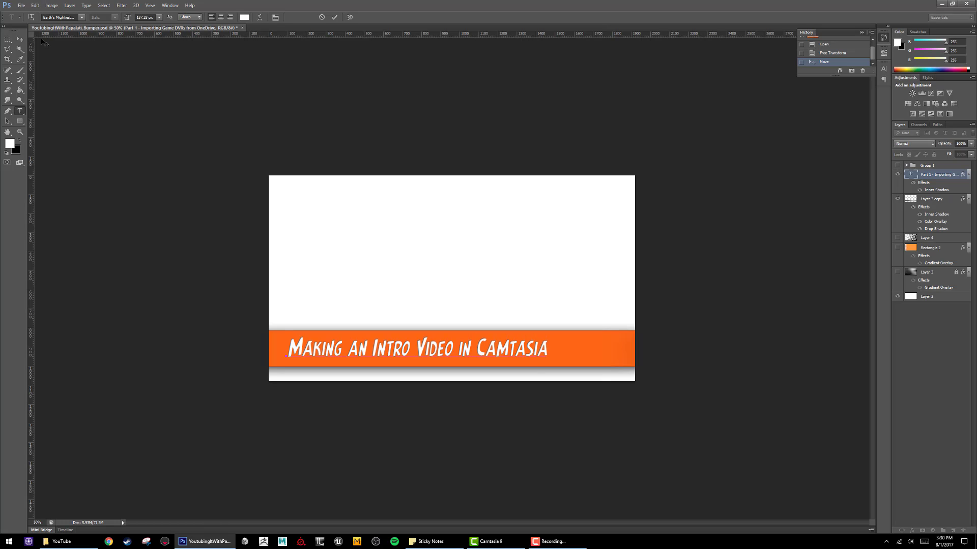
Step: Try shifting the title toward the banner's centre, and undo both the move and the title text edit
{"action": "left_click", "coordinate": [21, 39]}
{"action": "left_click_drag", "start_coordinate": [399, 351], "coordinate": [441, 352]}
{"action": "key", "text": "ctrl+z"}
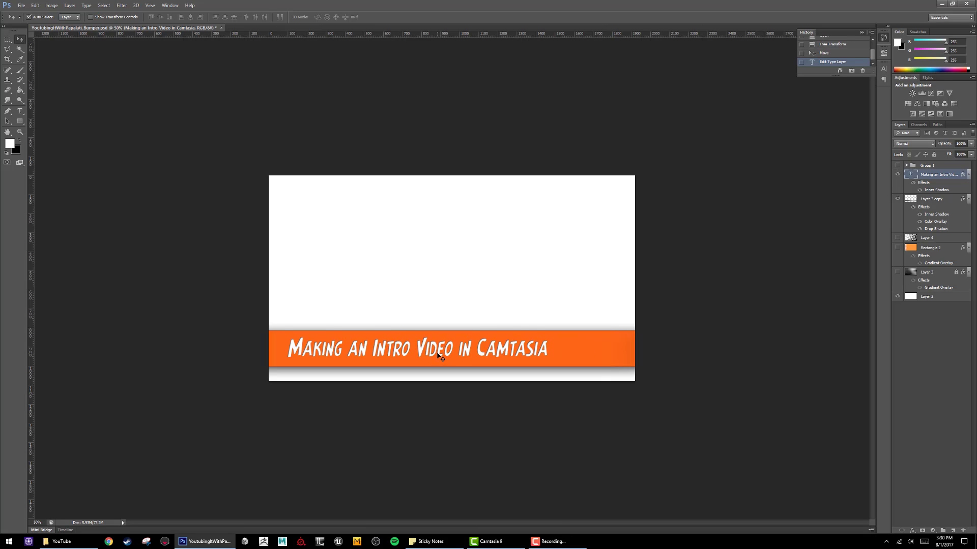
{"action": "key", "text": "ctrl+z"}
{"action": "key", "text": "ctrl+z"}
{"action": "key", "text": "ctrl+alt+z"}
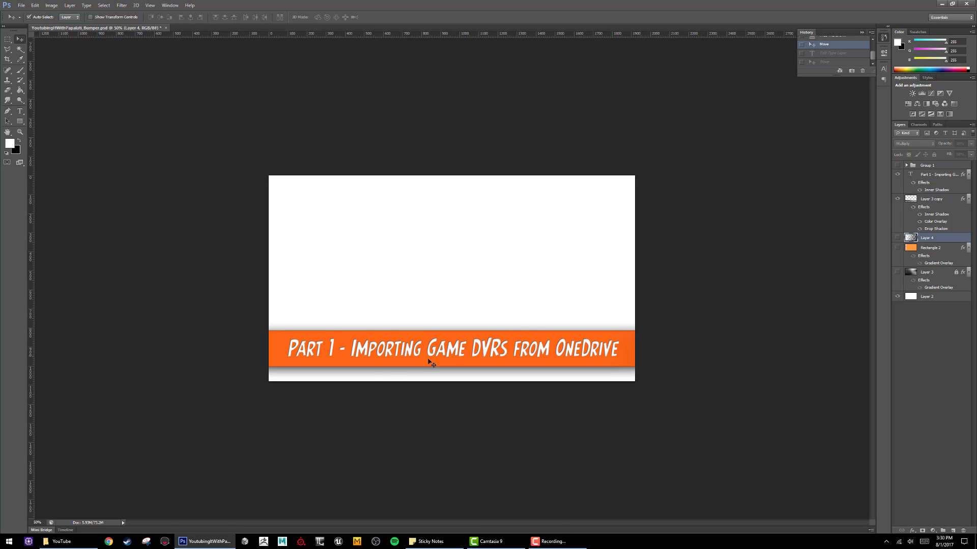
Step: Replace the banner title with "Creating an Intro Video inside Camtasia"
{"action": "key", "text": "t"}
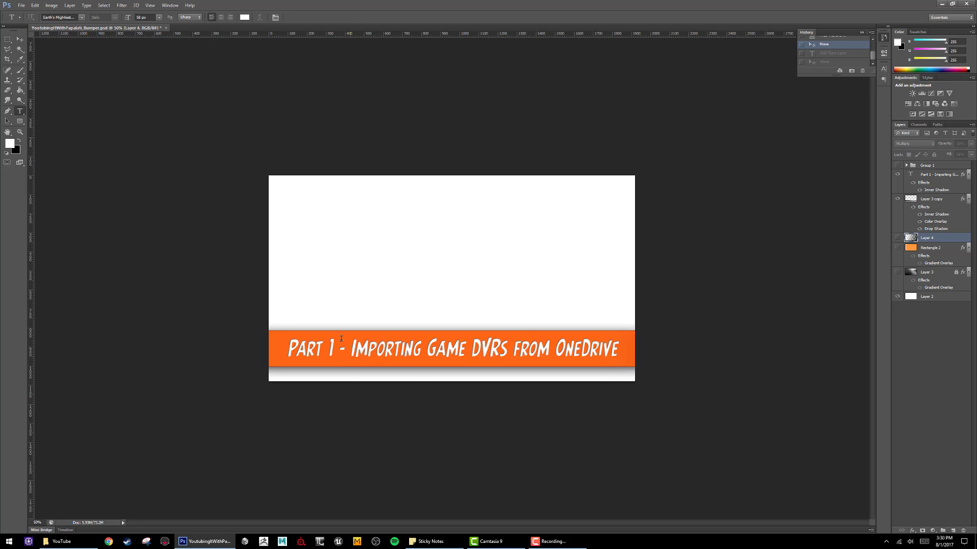
{"action": "left_click_drag", "start_coordinate": [336, 352], "coordinate": [287, 352]}
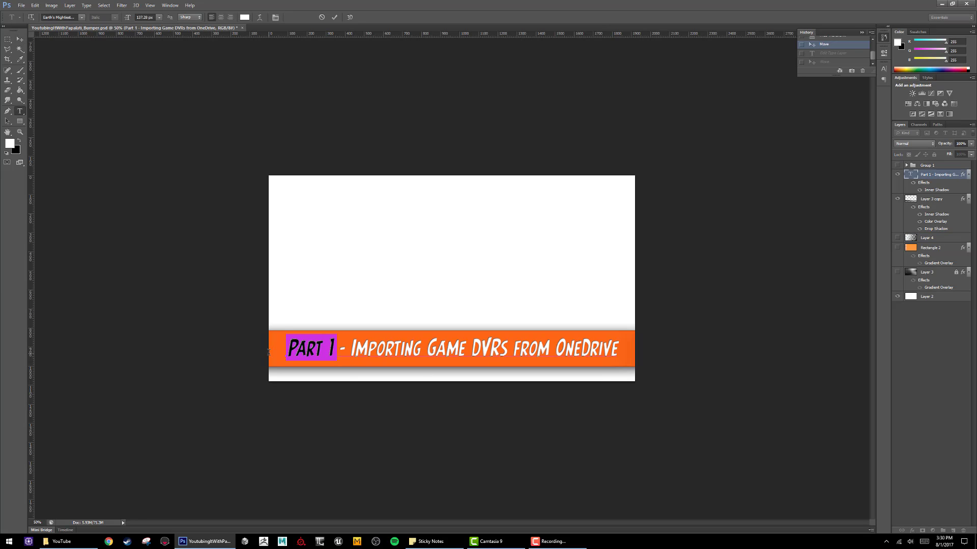
{"action": "triple_click", "coordinate": [311, 351]}
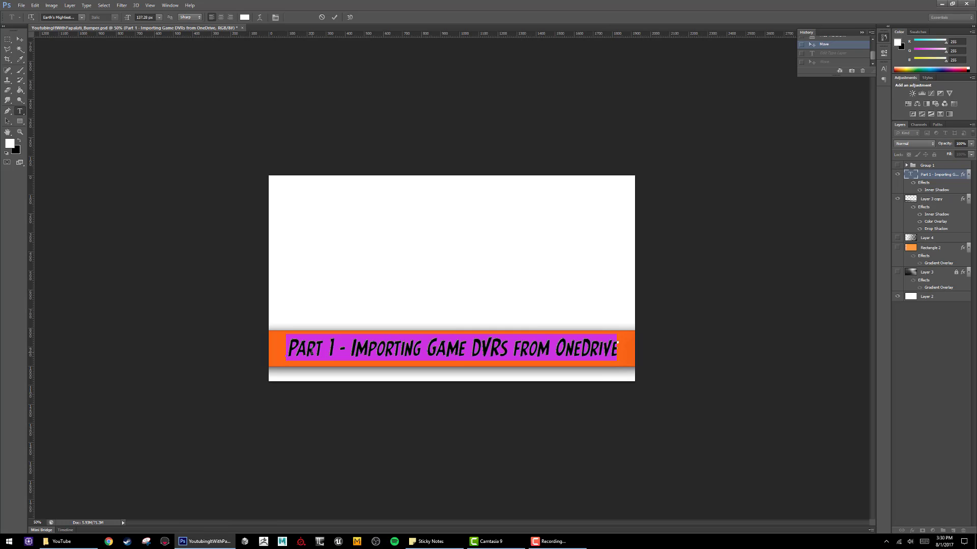
{"action": "type", "text": "Creating a"}
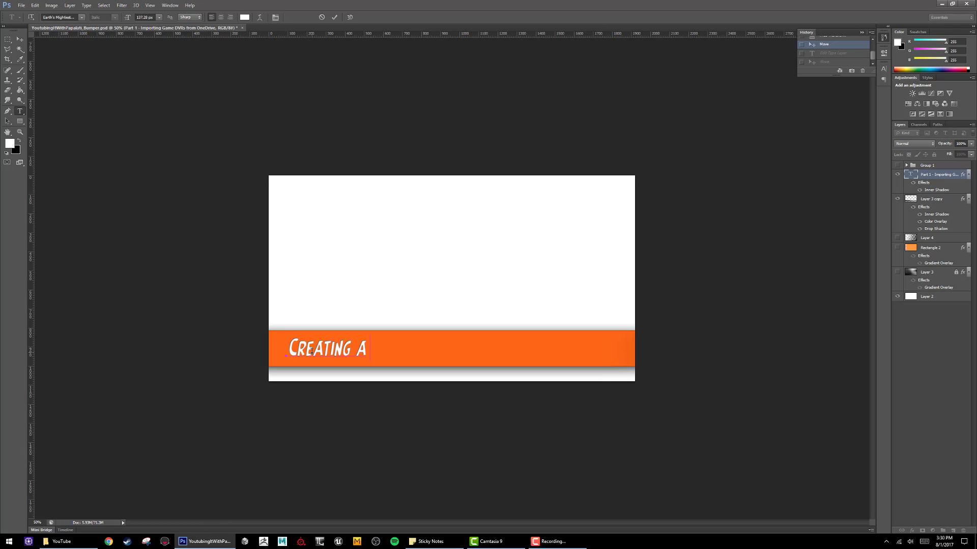
{"action": "type", "text": "n Intro Video in"}
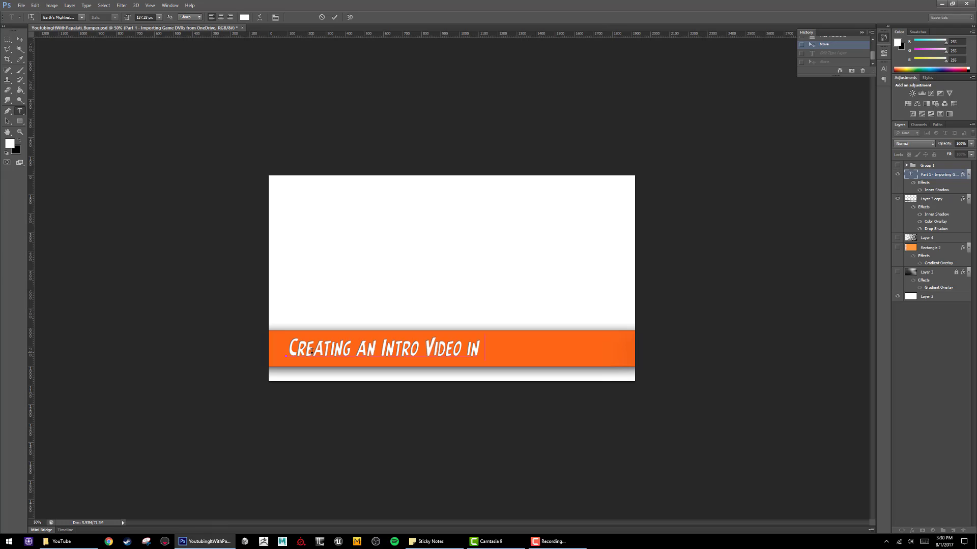
{"action": "type", "text": "side Camtasia"}
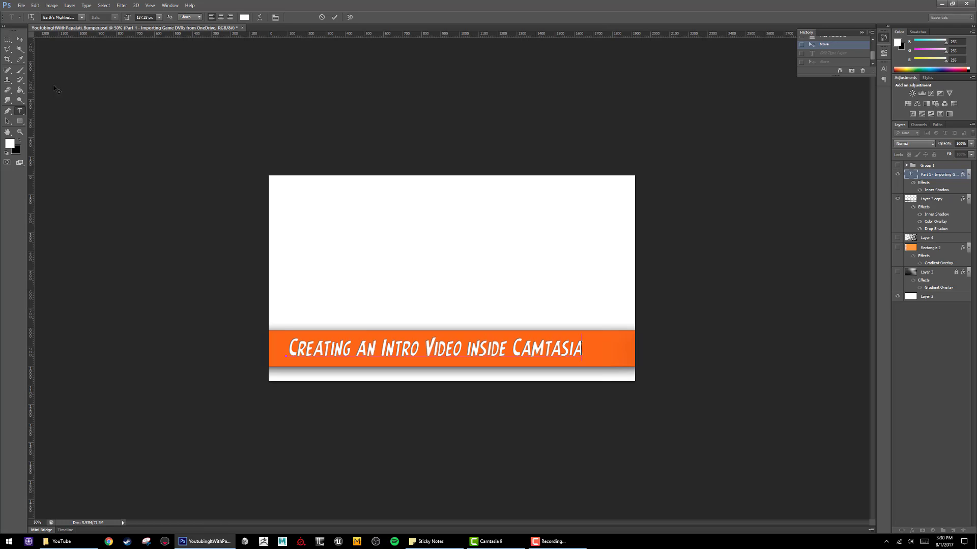
Step: Scale the title up with Free Transform so it nearly fills the banner's width, and keep it centred on the banner
{"action": "left_click", "coordinate": [19, 39]}
{"action": "key", "text": "ctrl+t"}
{"action": "left_click_drag", "start_coordinate": [582, 336], "coordinate": [595, 362]}
{"action": "key", "text": "Return"}
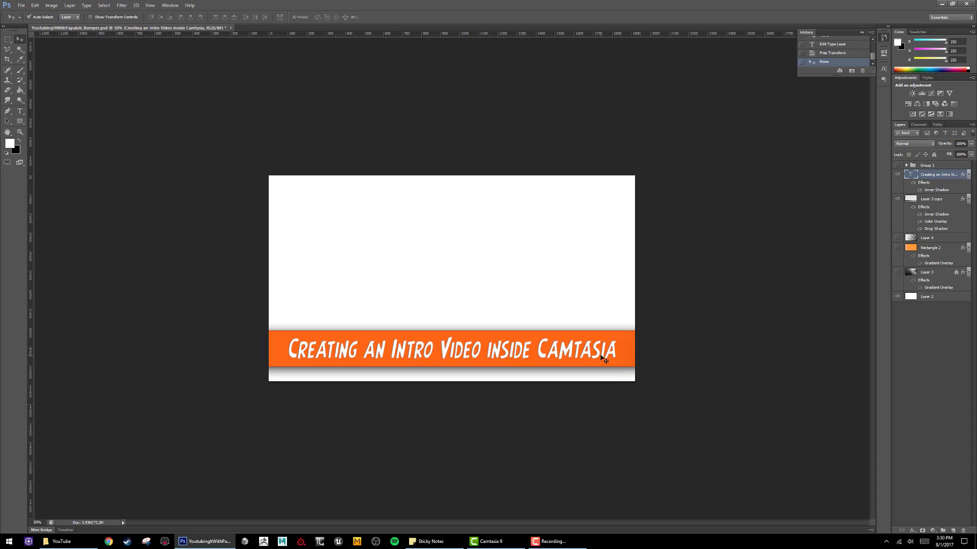
Step: Hide the white background and title layers so only the orange banner shows, and set its web export to the PNG-24 preset with transparency
{"action": "left_click", "coordinate": [897, 296]}
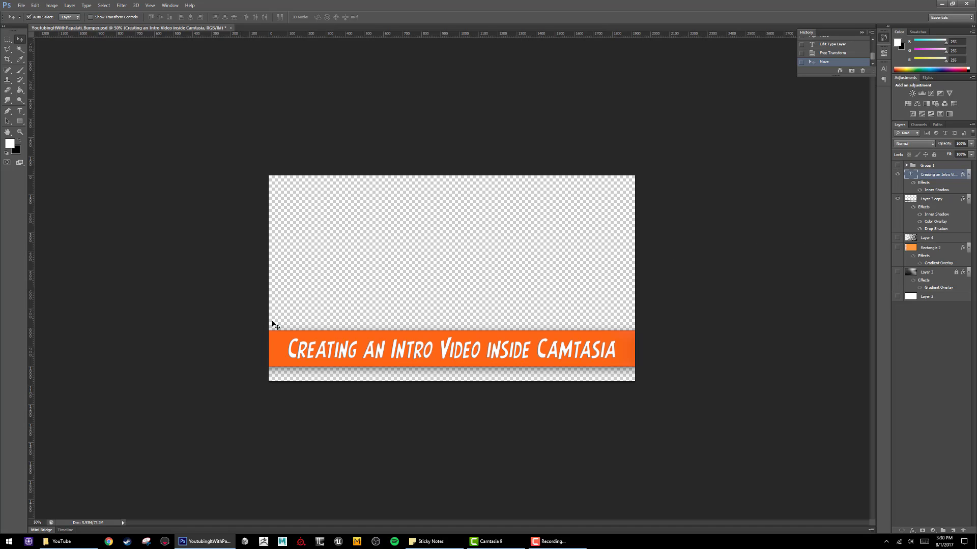
{"action": "left_click", "coordinate": [898, 174]}
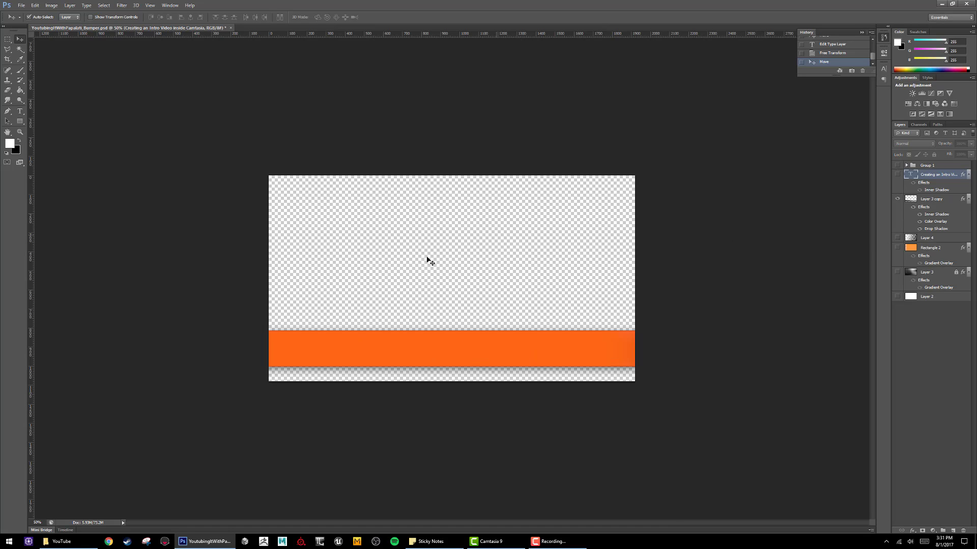
{"action": "left_click", "coordinate": [21, 5]}
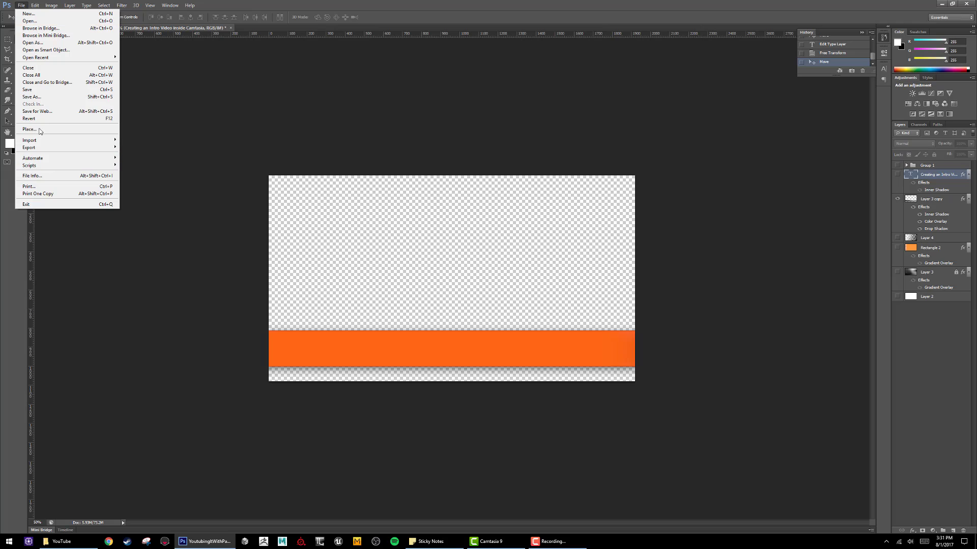
{"action": "left_click", "coordinate": [43, 112]}
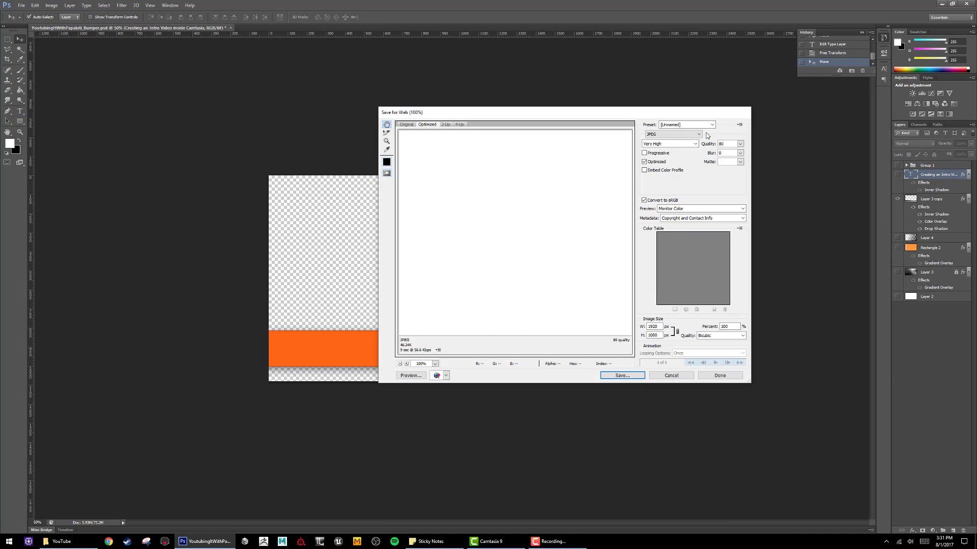
{"action": "left_click", "coordinate": [689, 127]}
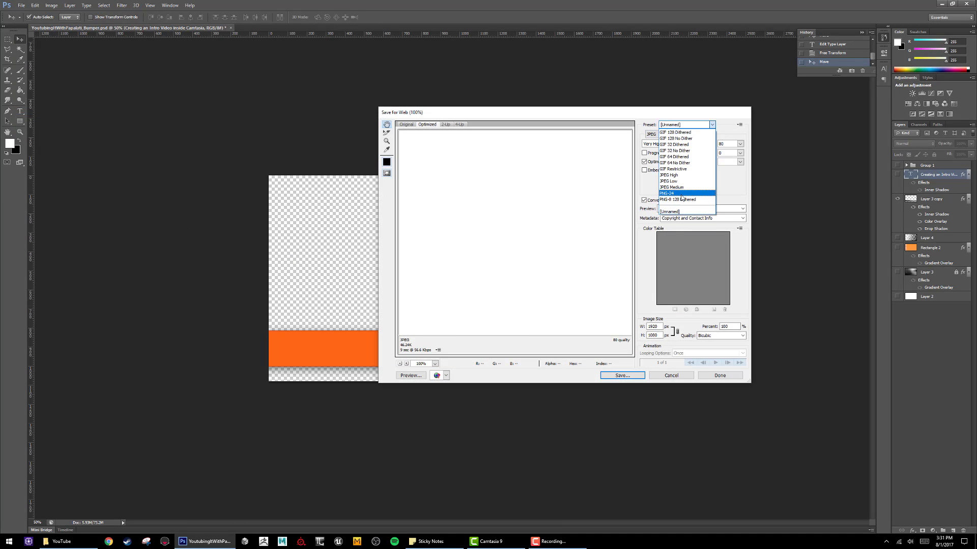
{"action": "left_click", "coordinate": [677, 198]}
{"action": "left_click_drag", "start_coordinate": [553, 302], "coordinate": [556, 178]}
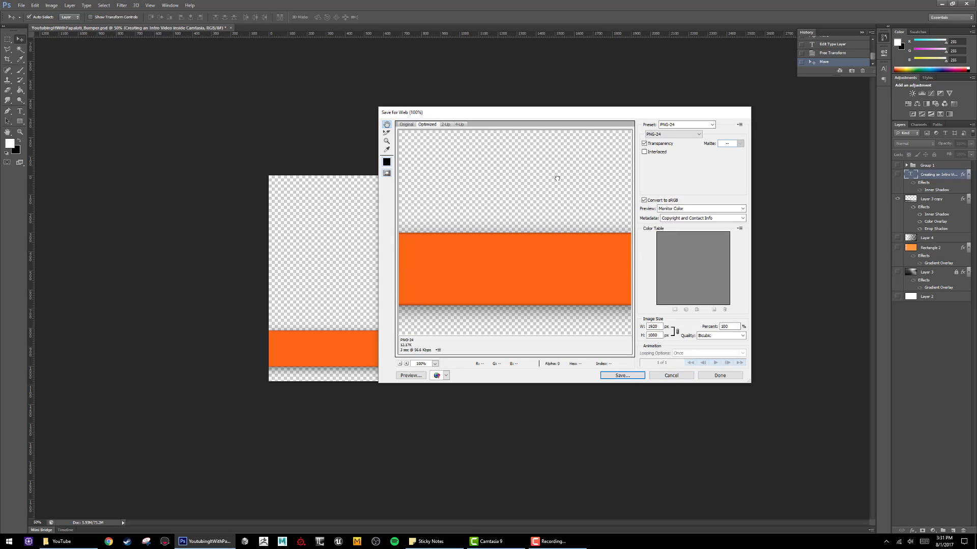
Step: Save the exported banner image as BannerBackground in the Making a YouTube Intro Video folder
{"action": "left_click", "coordinate": [622, 375]}
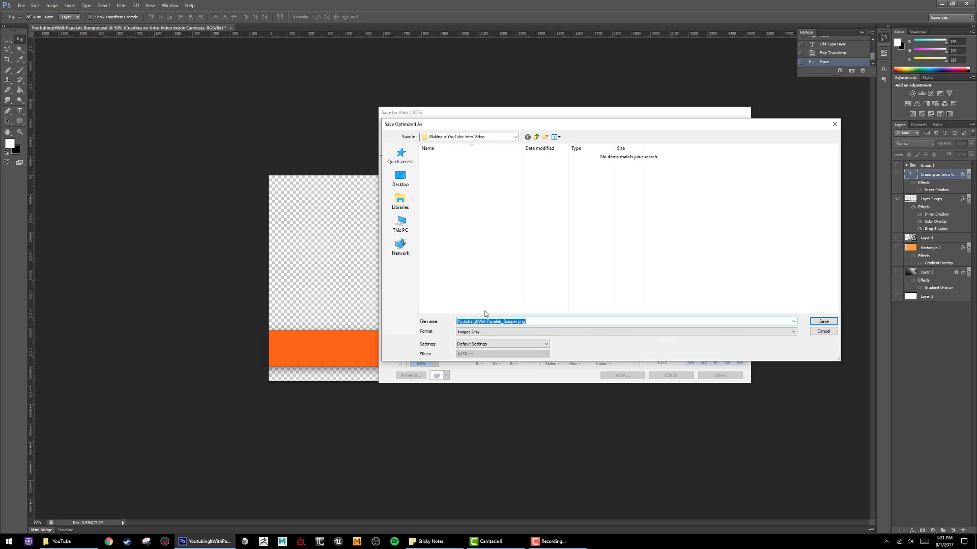
{"action": "type", "text": "BannerBackgrou"}
{"action": "key", "text": "Return"}
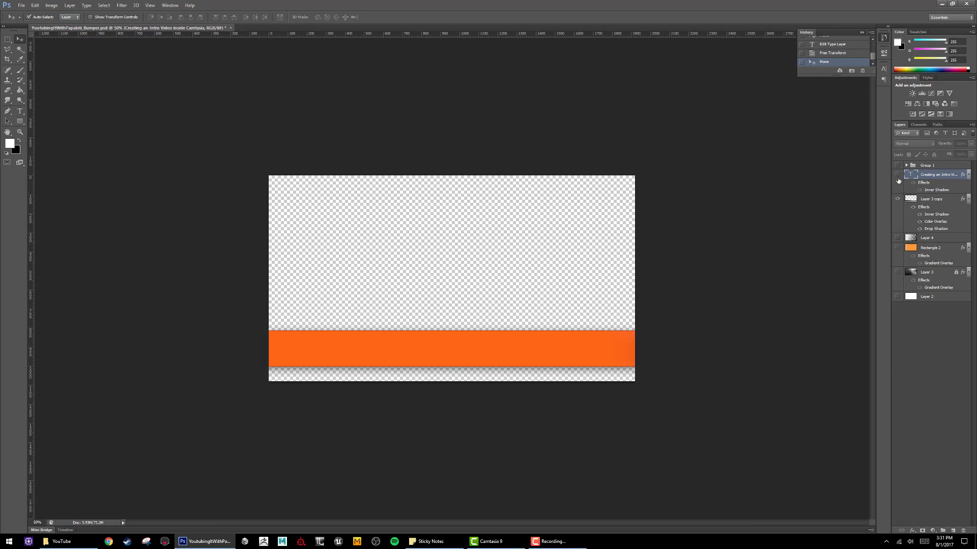
Step: Show only the "Creating an Intro Video inside Camtasia" title, hiding the orange banner, and export it for web as a PNG-24 named BannerText
{"action": "left_click", "coordinate": [898, 174]}
{"action": "left_click", "coordinate": [898, 198]}
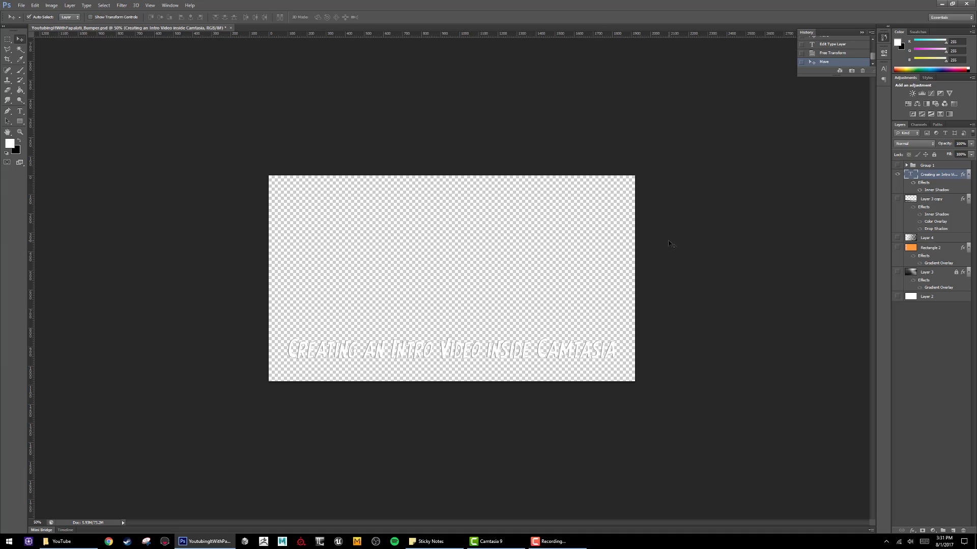
{"action": "key", "text": "ctrl+alt+shift+s"}
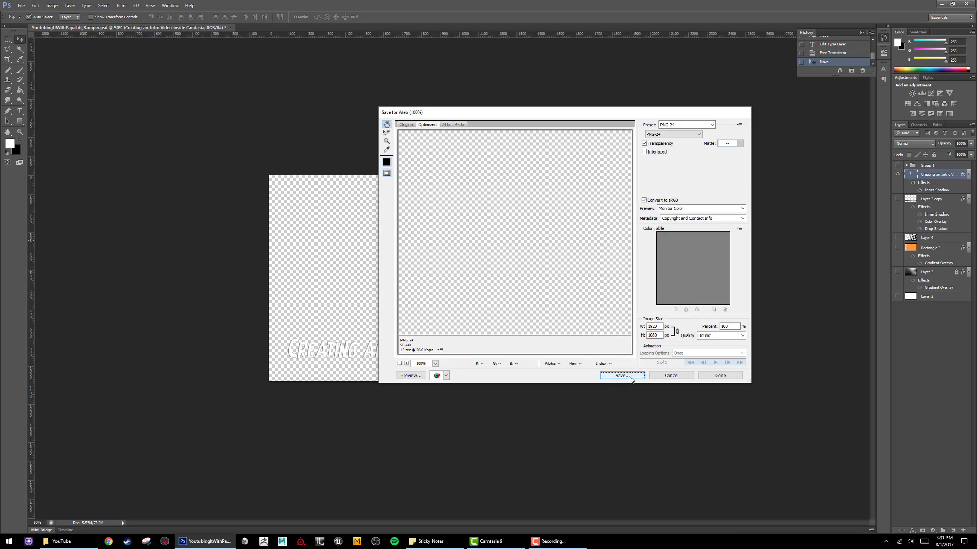
{"action": "left_click", "coordinate": [621, 375]}
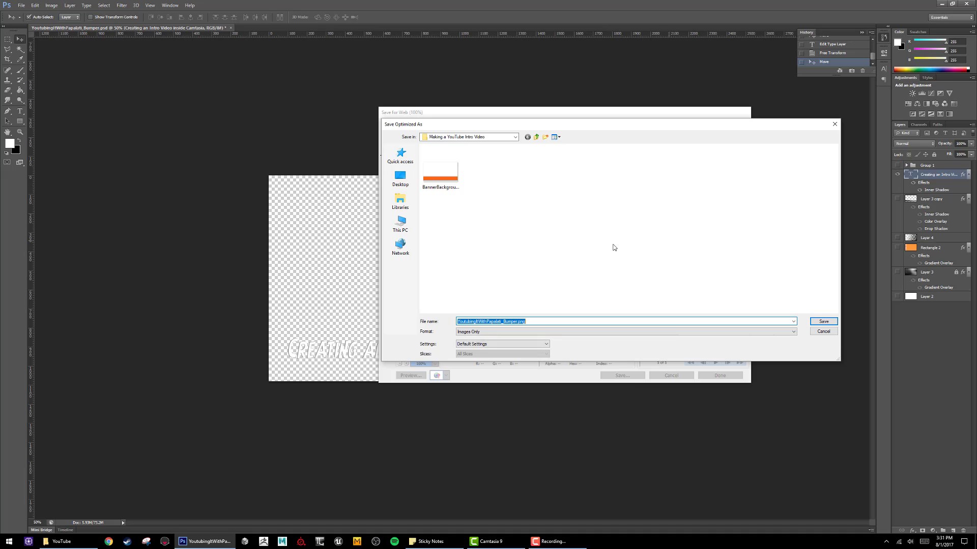
{"action": "type", "text": "BannerTex"}
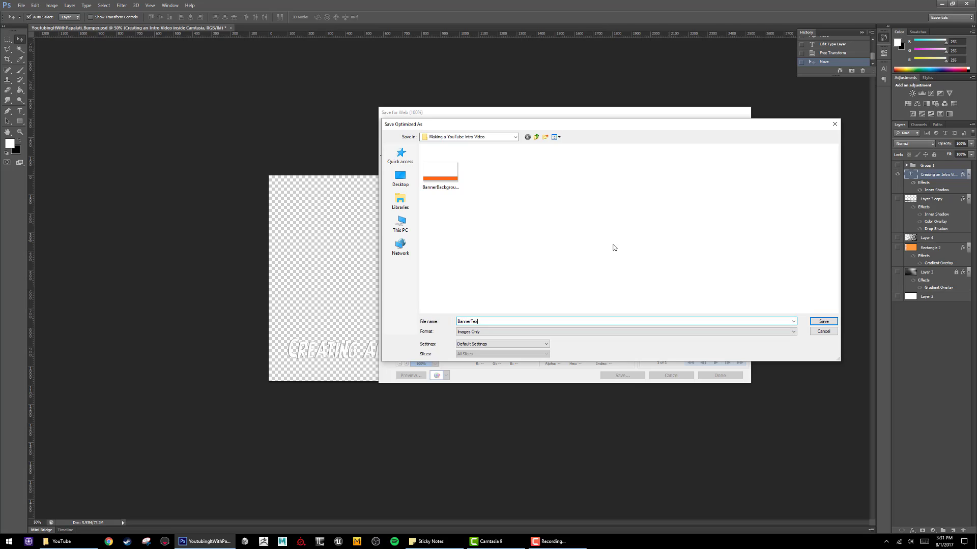
{"action": "key", "text": "Return"}
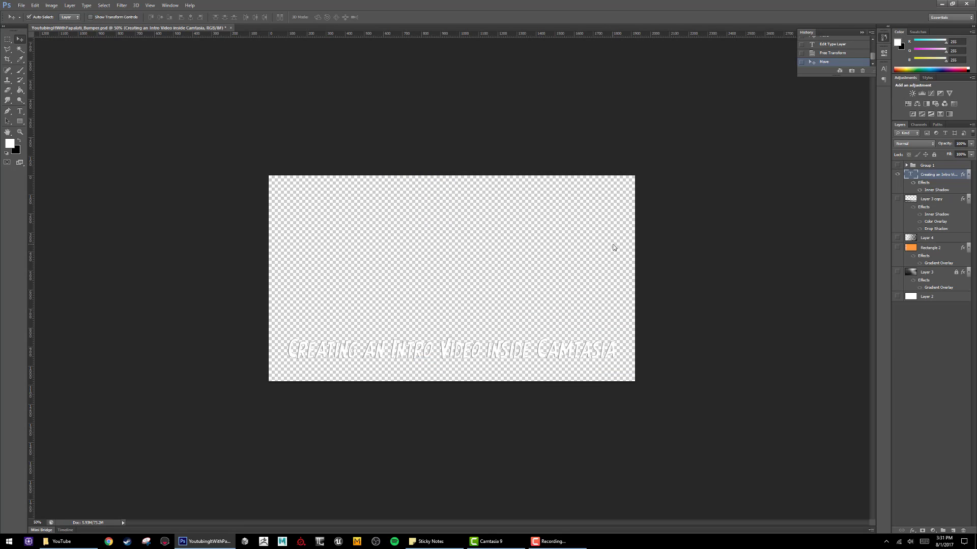
Step: Hide the banner title, show Group 1, and hide its three text layers so only the round avatar remains
{"action": "left_click", "coordinate": [899, 175]}
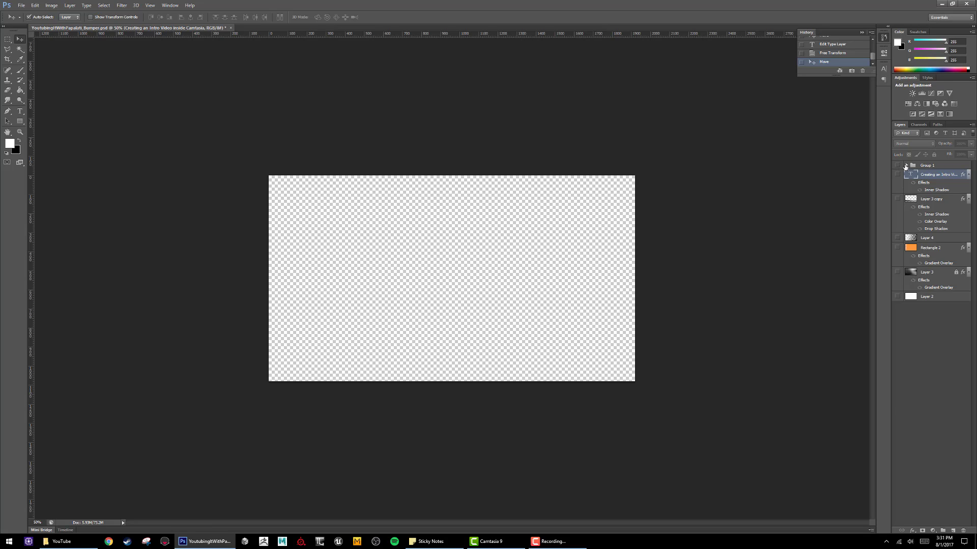
{"action": "left_click", "coordinate": [905, 166]}
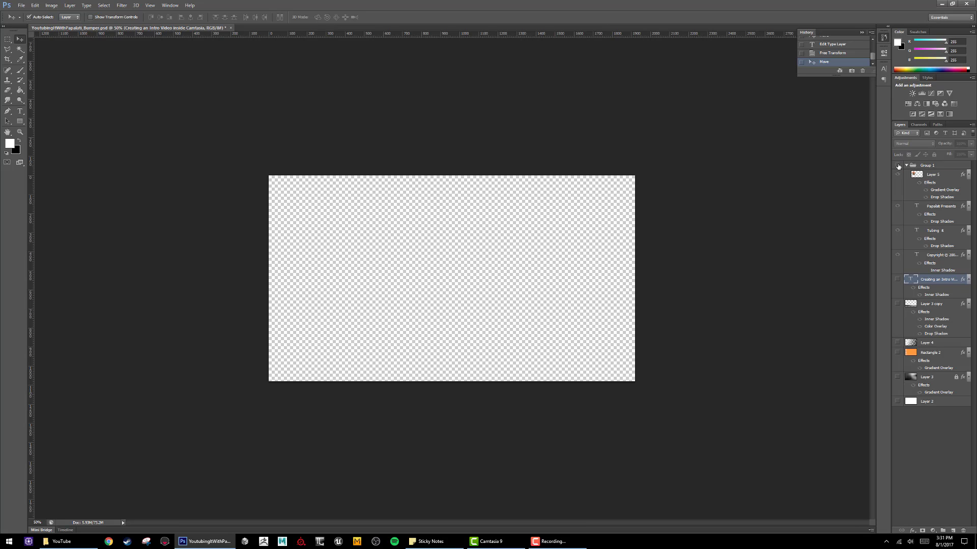
{"action": "left_click", "coordinate": [898, 166]}
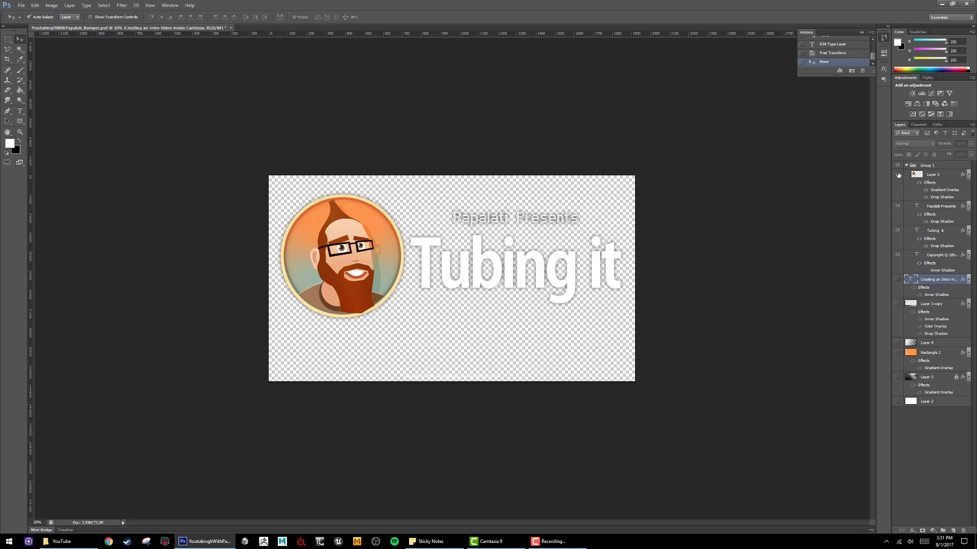
{"action": "left_click", "coordinate": [898, 231]}
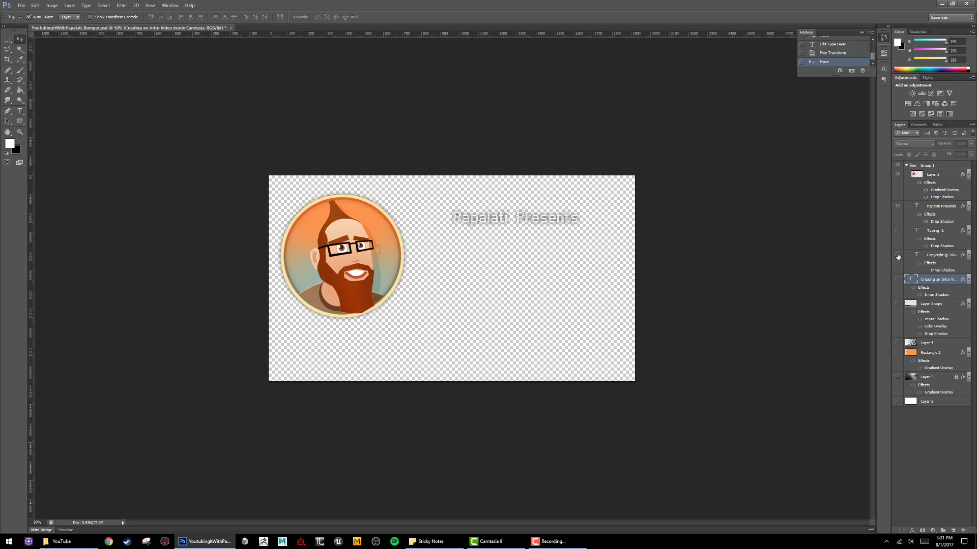
{"action": "left_click", "coordinate": [898, 207]}
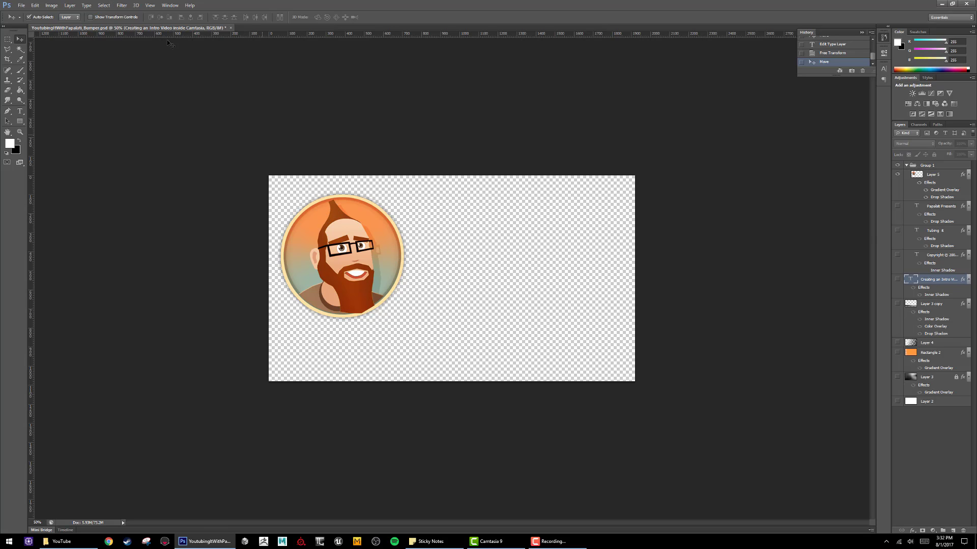
Step: Export the isolated avatar for web as a transparent PNG-24 named Icon
{"action": "left_click", "coordinate": [21, 5]}
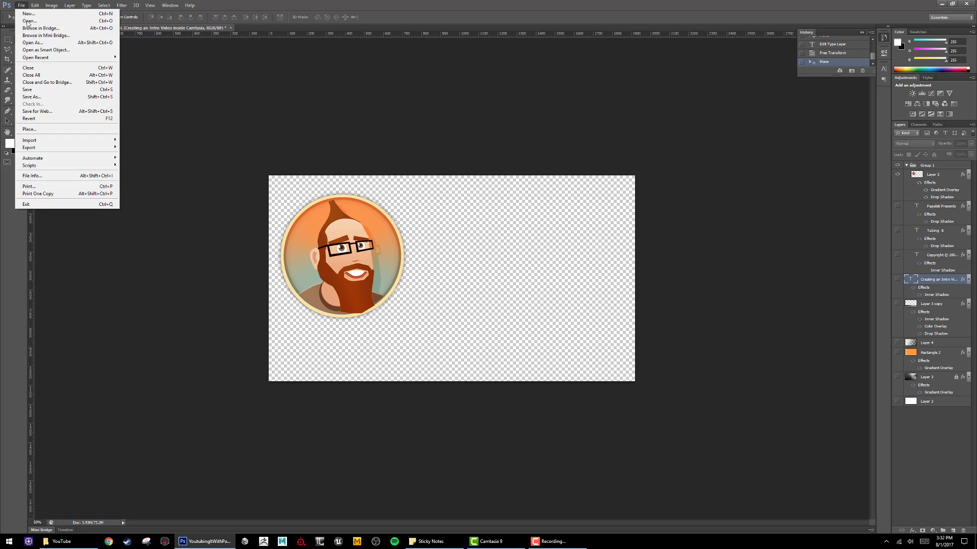
{"action": "left_click", "coordinate": [55, 114]}
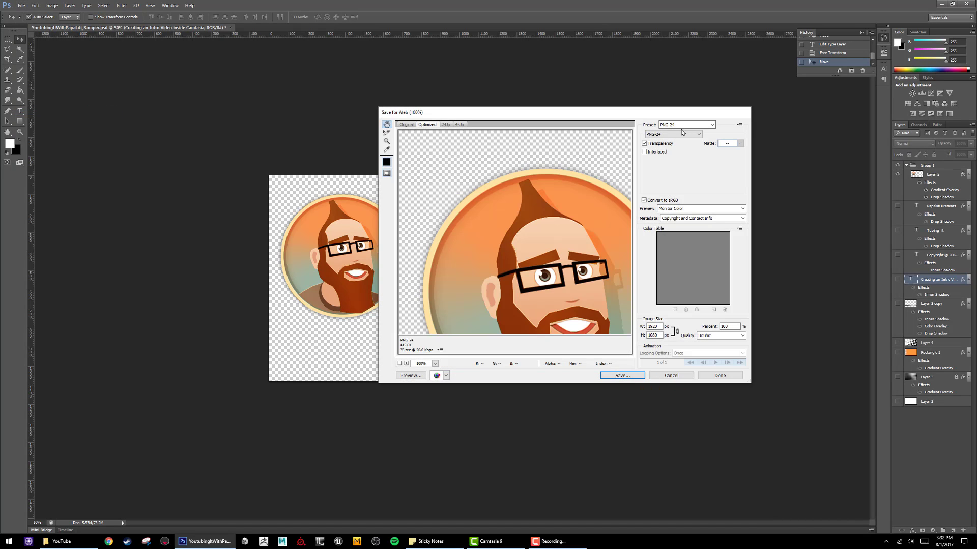
{"action": "left_click", "coordinate": [635, 375]}
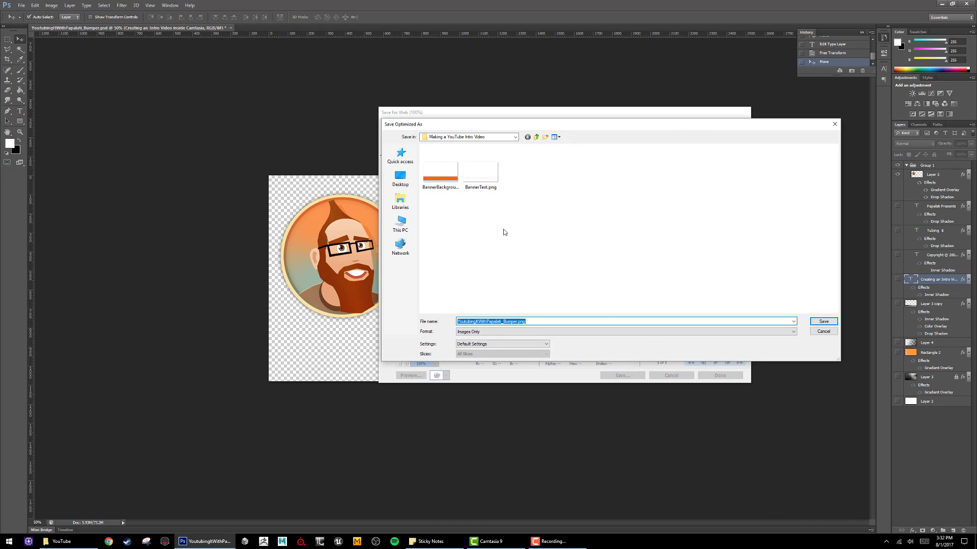
{"action": "type", "text": "L"}
{"action": "key", "text": "Return"}
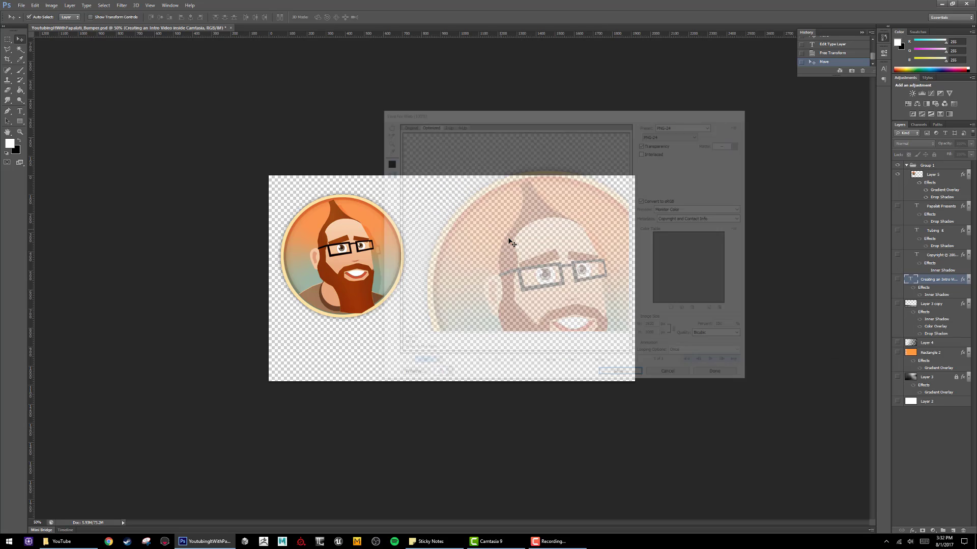
Step: Hide the avatar, show only the "Papalati Presents" text, and export it for web as a PNG-24 named papalatiPresents
{"action": "left_click", "coordinate": [898, 174]}
{"action": "left_click", "coordinate": [897, 206]}
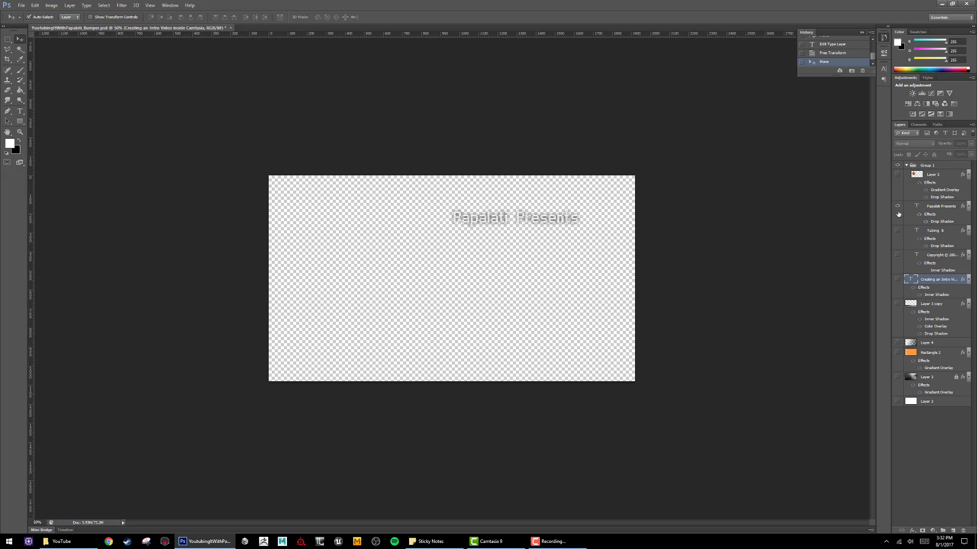
{"action": "left_click", "coordinate": [21, 5]}
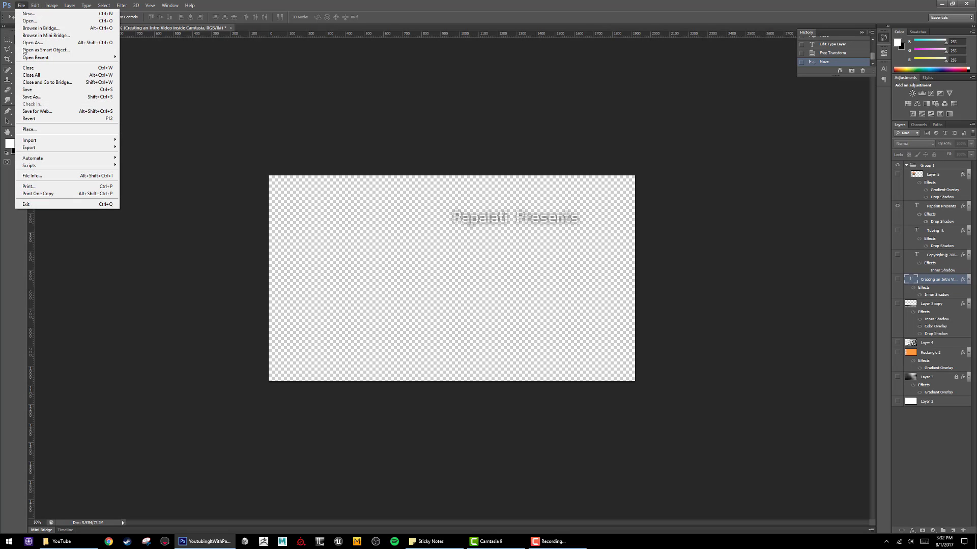
{"action": "left_click", "coordinate": [36, 110]}
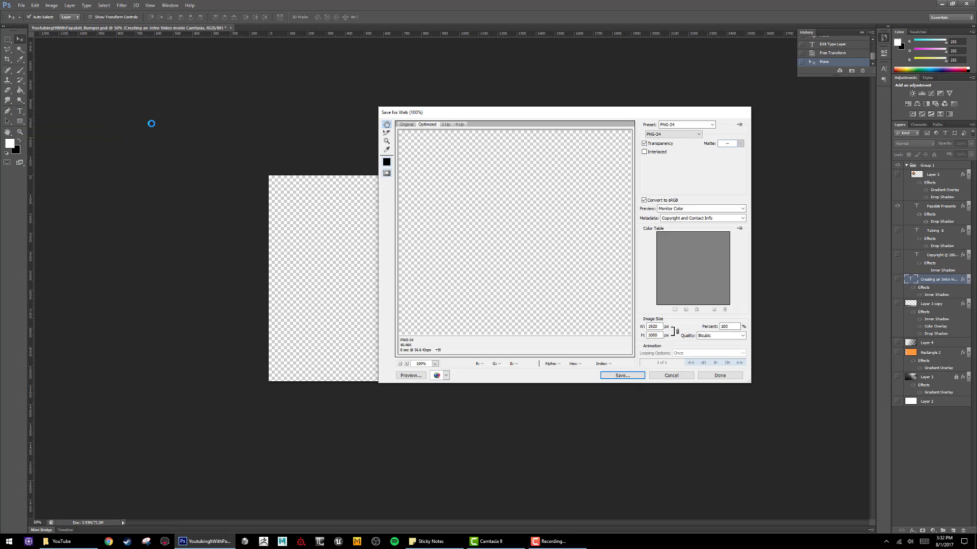
{"action": "key", "text": "Return"}
{"action": "type", "text": "papalatiPresent"}
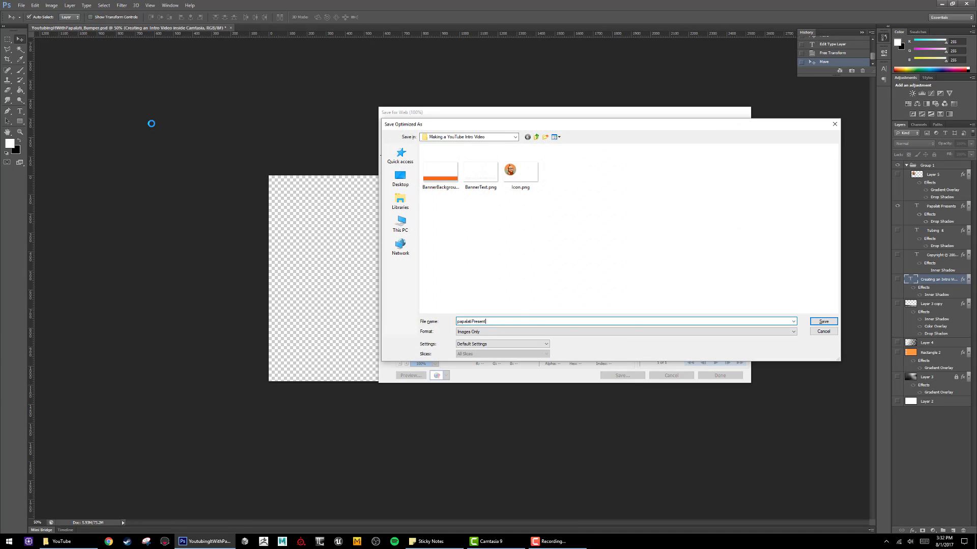
{"action": "key", "text": "Return"}
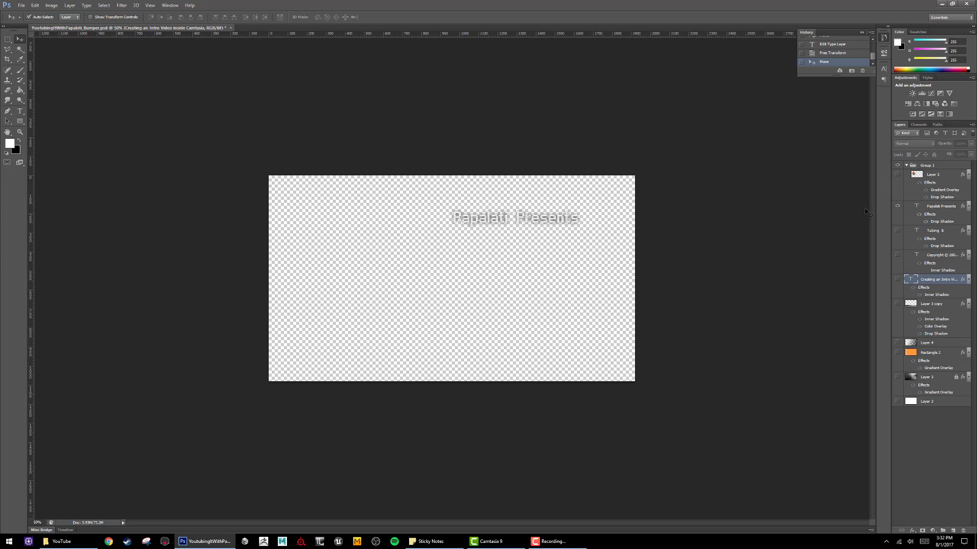
Step: Hide the "Papalati Presents" text, show only the "Tubing it" text, and export it for web as a PNG-24 named tubingitText
{"action": "left_click", "coordinate": [897, 206]}
{"action": "left_click", "coordinate": [898, 230]}
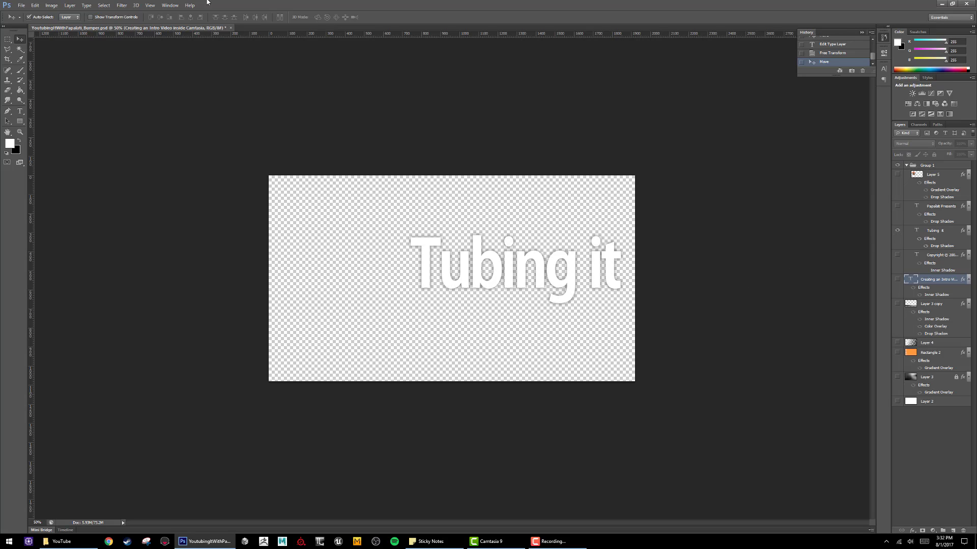
{"action": "left_click", "coordinate": [21, 5]}
{"action": "left_click", "coordinate": [51, 111]}
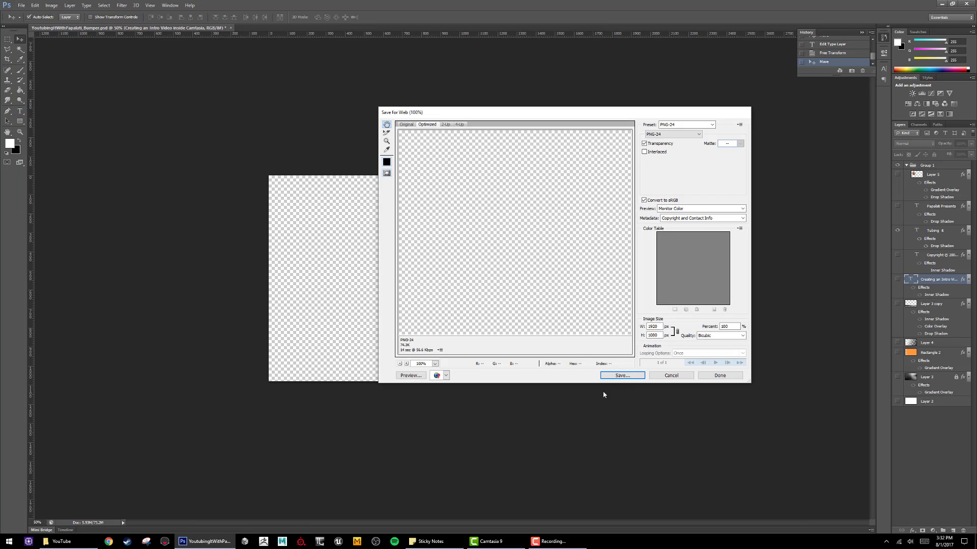
{"action": "left_click", "coordinate": [631, 379]}
{"action": "type", "text": "tubingit Text"}
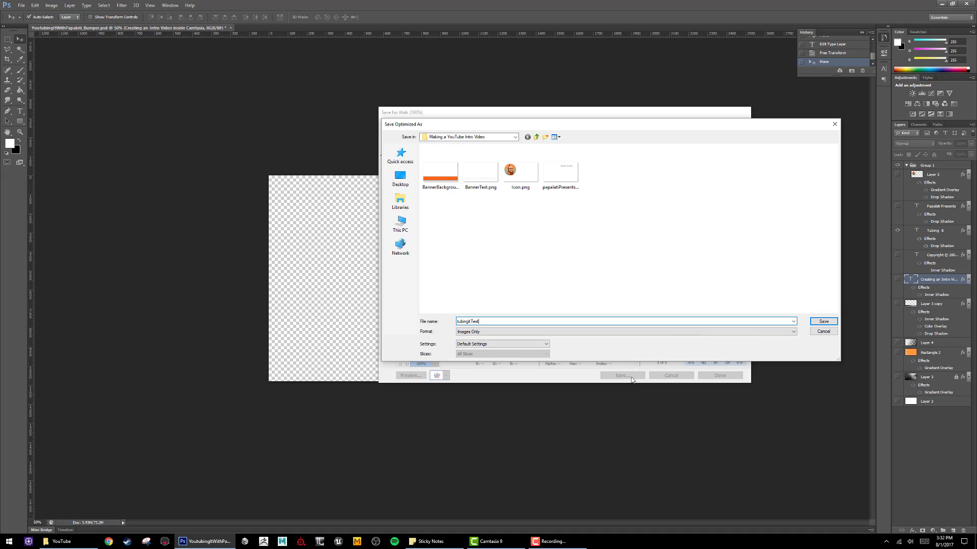
{"action": "key", "text": "Return"}
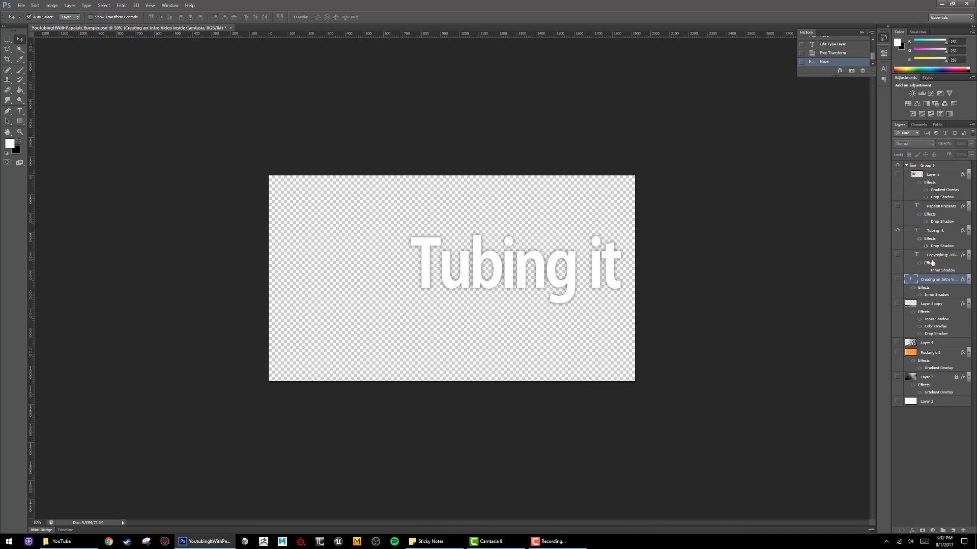
Step: Swap the "Tubing it" text for the copyright text layer, and open and cancel the web export
{"action": "left_click", "coordinate": [897, 231]}
{"action": "left_click", "coordinate": [897, 255]}
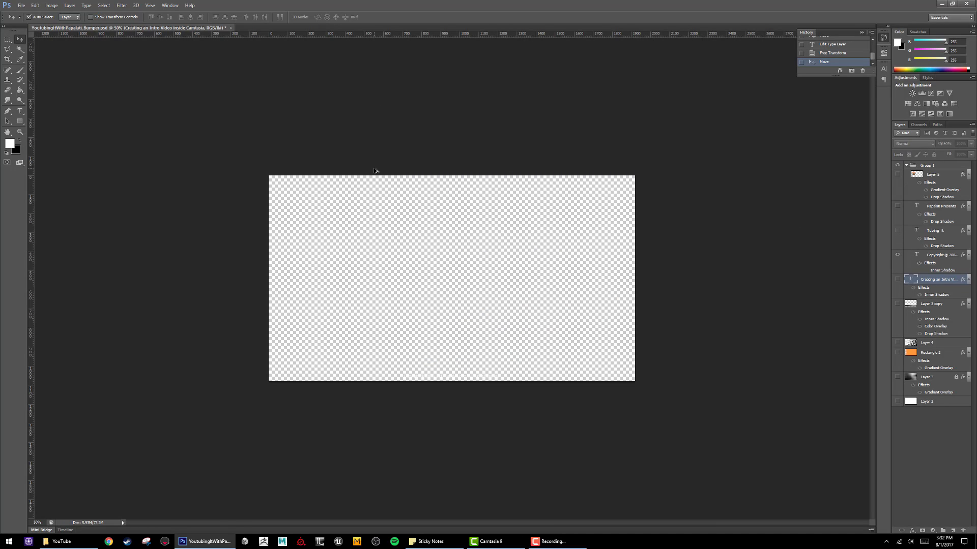
{"action": "key", "text": "ctrl+alt+shift+s"}
{"action": "key", "text": "Escape"}
Step: Show the orange Rectangle 2 and dotted Layer 4 behind the copyright text, leave the banner and title hidden, and select the copyright layer
{"action": "left_click_drag", "start_coordinate": [898, 351], "coordinate": [897, 343]}
{"action": "left_click", "coordinate": [897, 304]}
{"action": "left_click", "coordinate": [897, 280]}
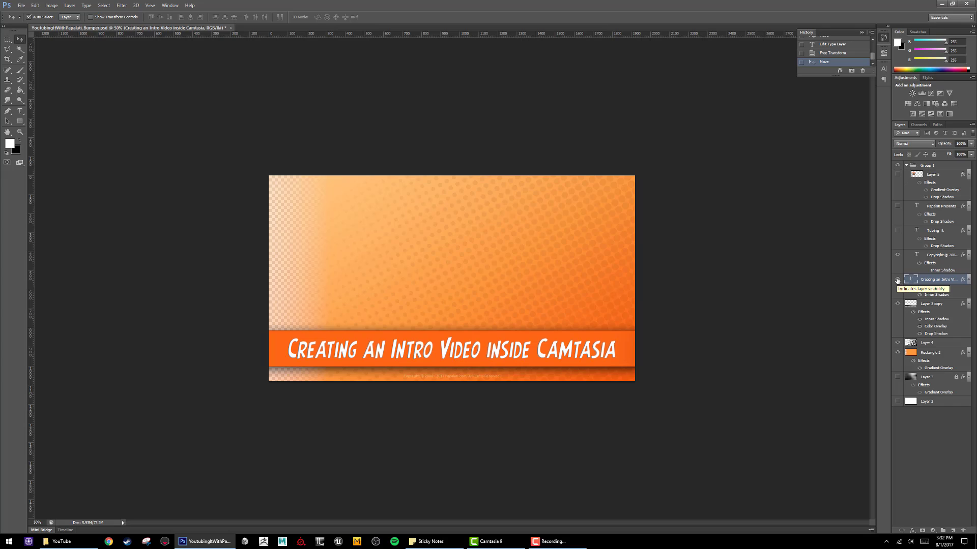
{"action": "left_click", "coordinate": [897, 283]}
{"action": "left_click", "coordinate": [898, 305]}
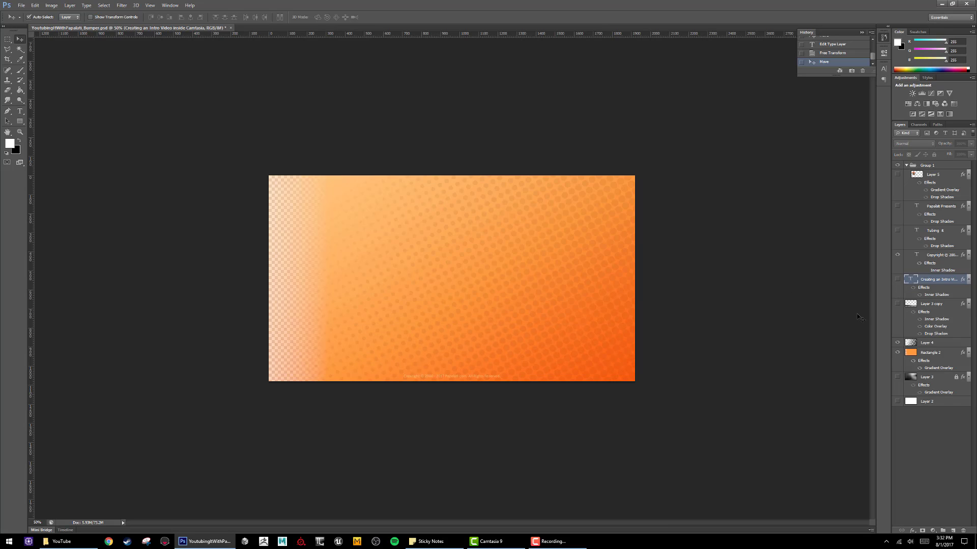
{"action": "left_click", "coordinate": [945, 260]}
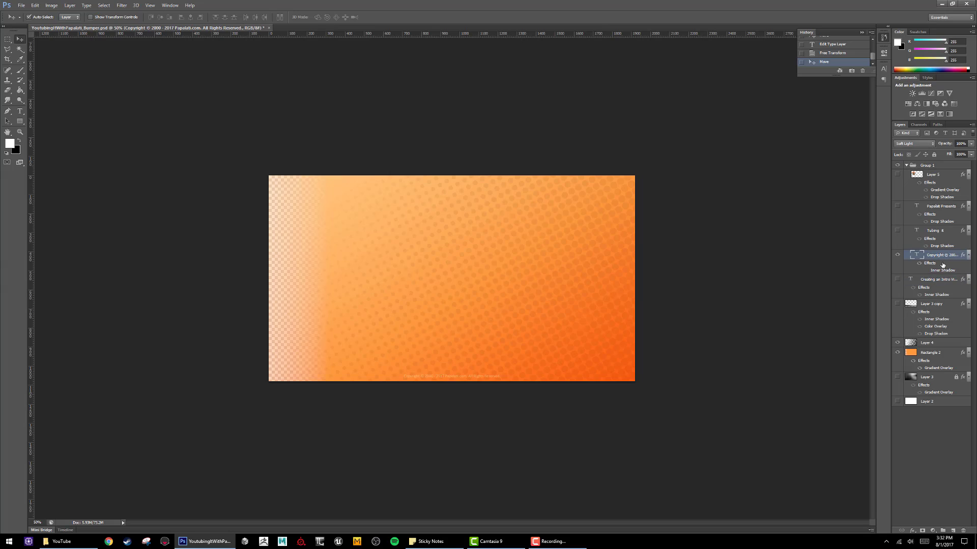
Step: Set the copyright layer's blend mode to Normal and export the image for web with the JPEG High preset, replacing Background.jpg
{"action": "left_click", "coordinate": [917, 143]}
{"action": "left_click", "coordinate": [917, 151]}
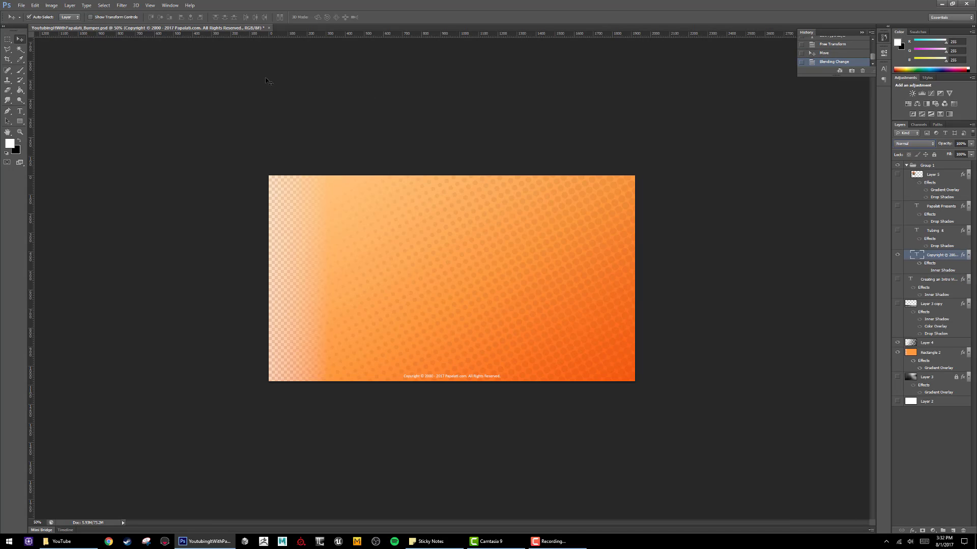
{"action": "left_click", "coordinate": [22, 5]}
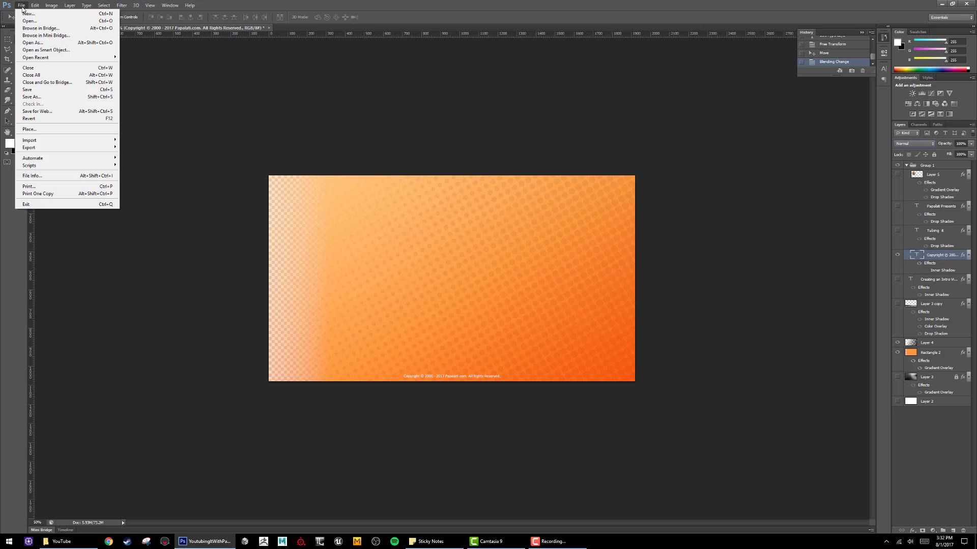
{"action": "left_click", "coordinate": [31, 111]}
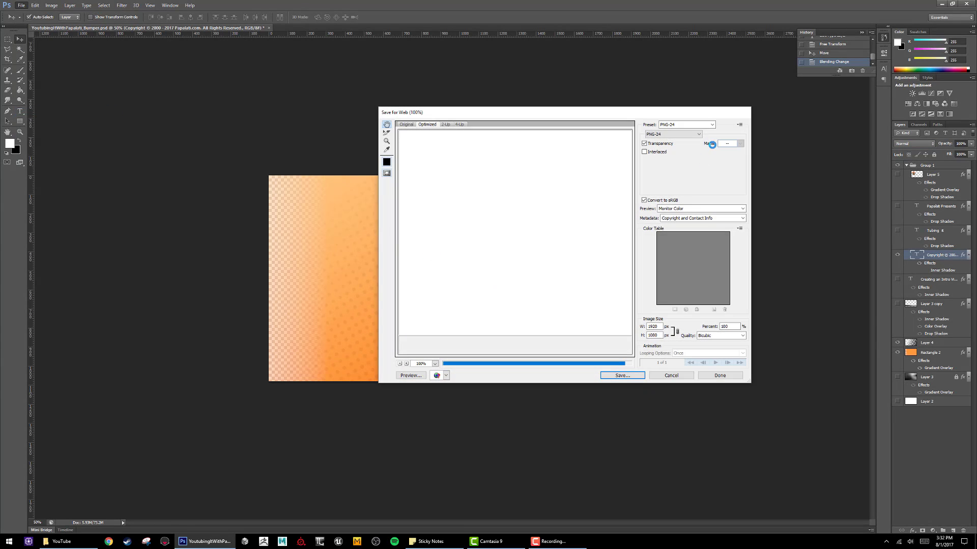
{"action": "left_click", "coordinate": [674, 125]}
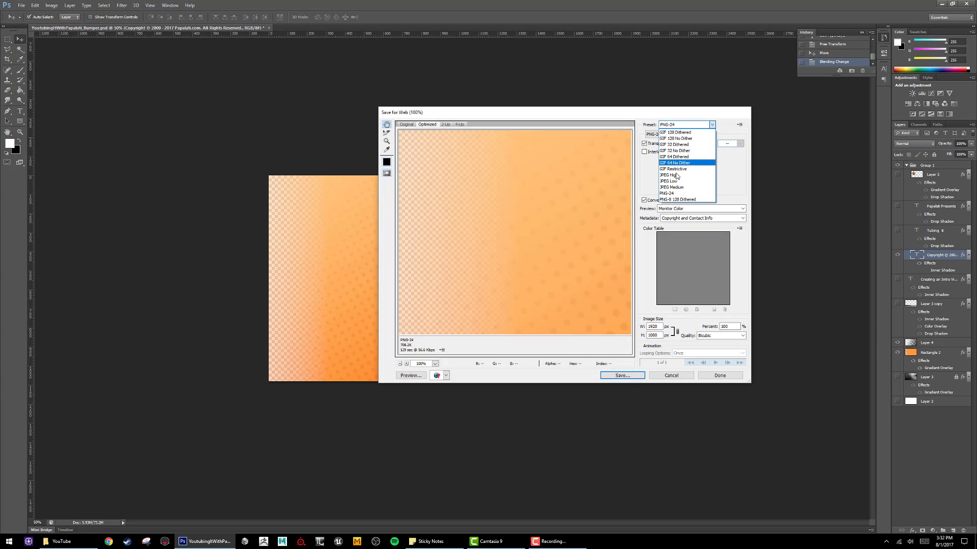
{"action": "left_click", "coordinate": [670, 175]}
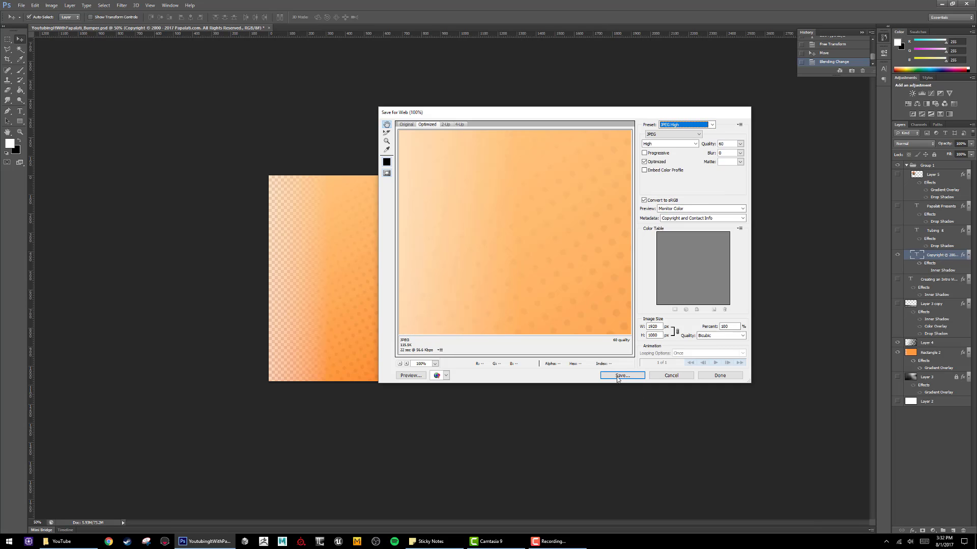
{"action": "left_click", "coordinate": [618, 377]}
{"action": "double_click", "coordinate": [470, 192]}
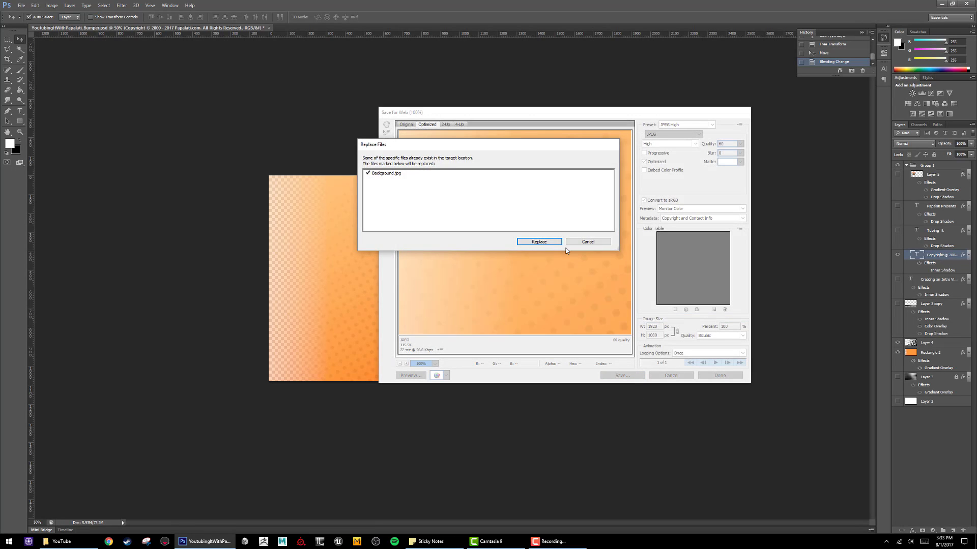
{"action": "left_click", "coordinate": [541, 242]}
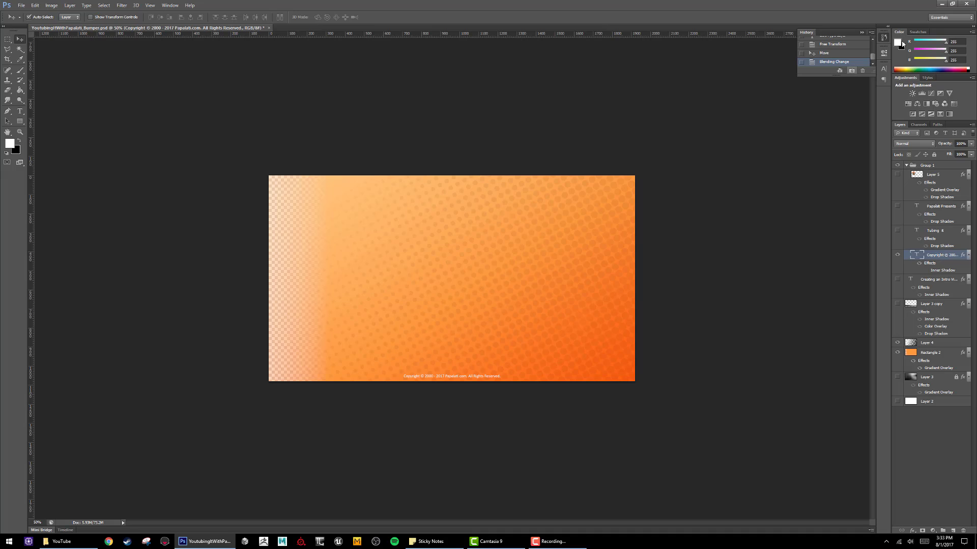
Step: Switch to Camtasia and import all six images from the Making a YouTube Intro Video folder on the Desktop
{"action": "left_click", "coordinate": [942, 3]}
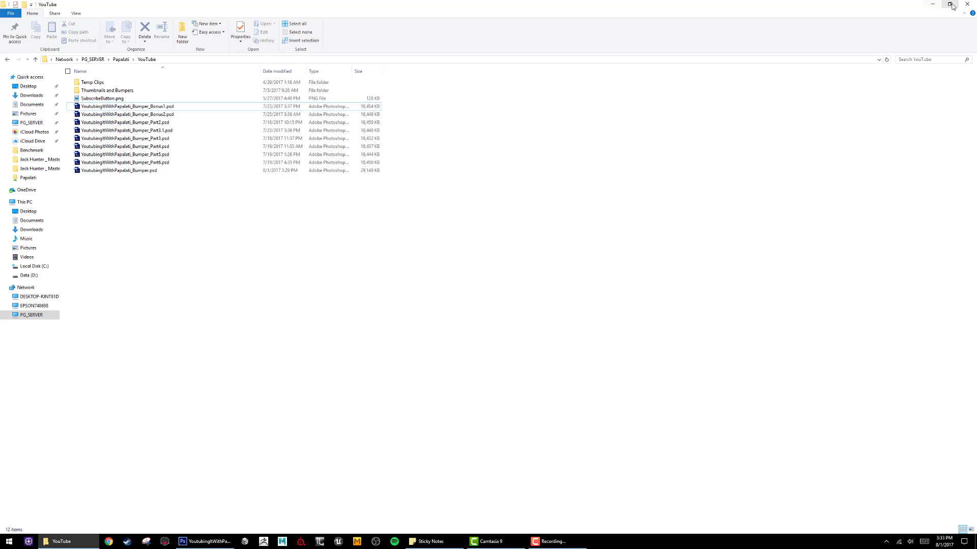
{"action": "left_click", "coordinate": [933, 4]}
{"action": "left_click", "coordinate": [28, 35]}
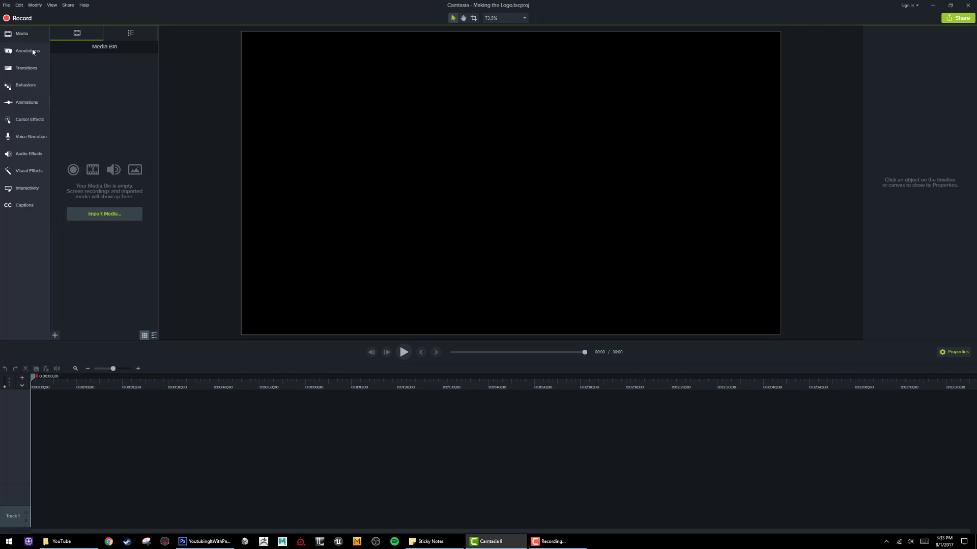
{"action": "left_click", "coordinate": [106, 217]}
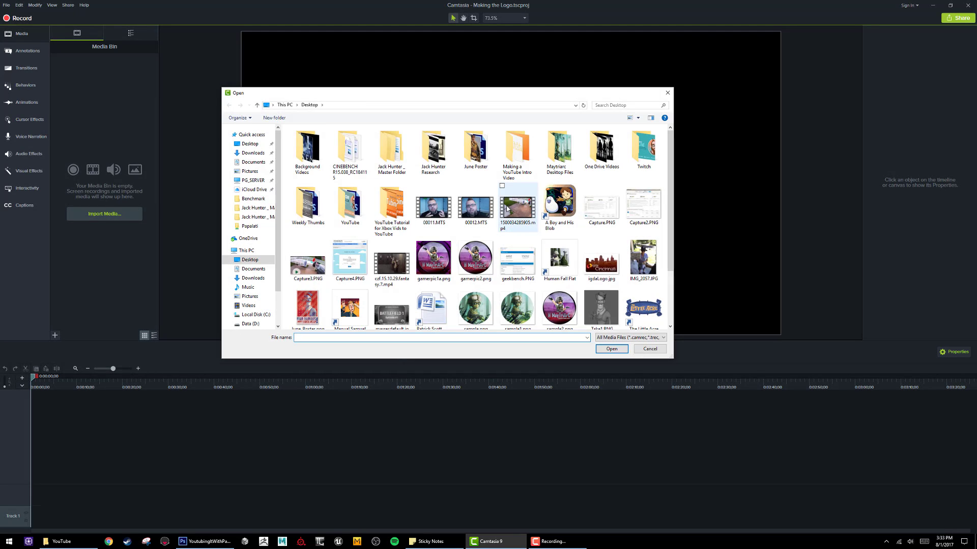
{"action": "double_click", "coordinate": [517, 150]}
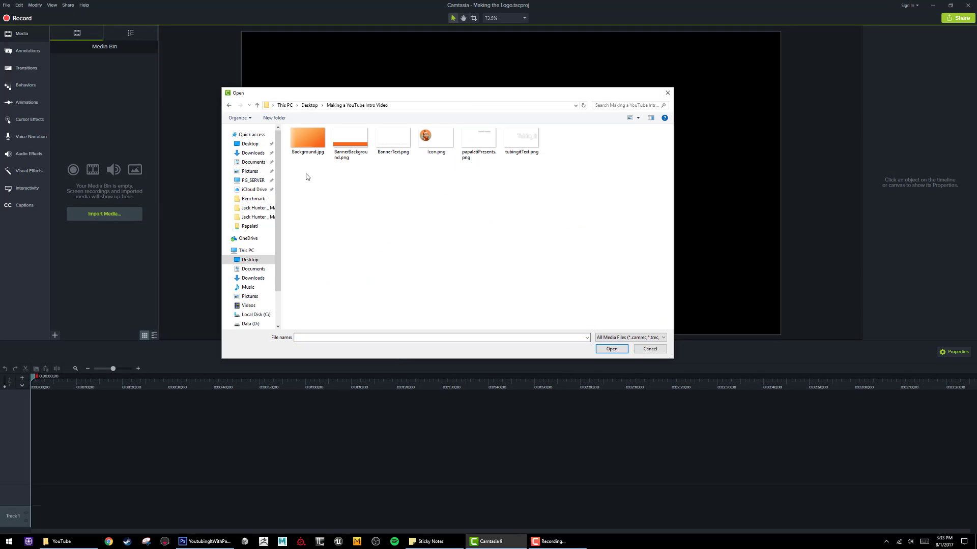
{"action": "left_click_drag", "start_coordinate": [306, 176], "coordinate": [315, 137]}
{"action": "left_click", "coordinate": [609, 349]}
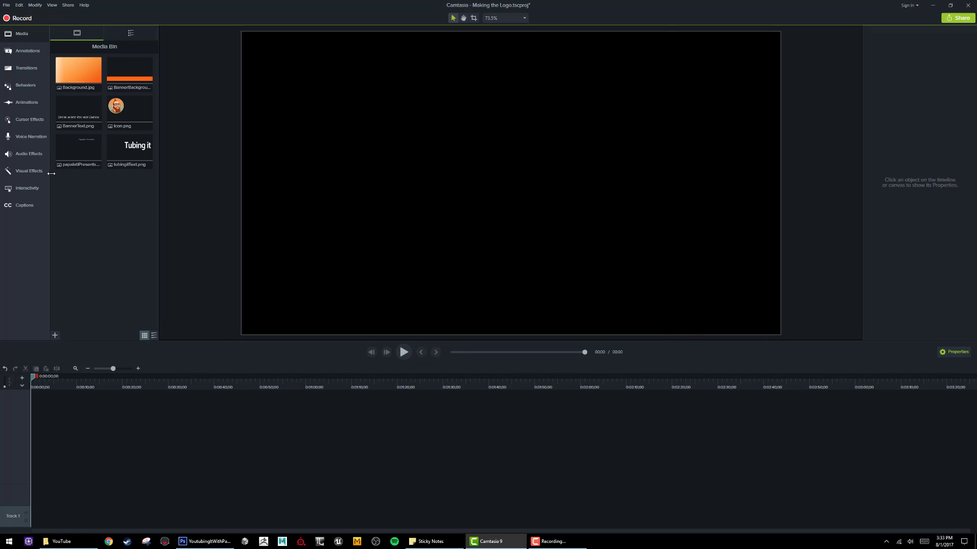
Step: Place Background.jpg at the start of Track 1 and extend it to about 1:36
{"action": "left_click_drag", "start_coordinate": [77, 76], "coordinate": [471, 518]}
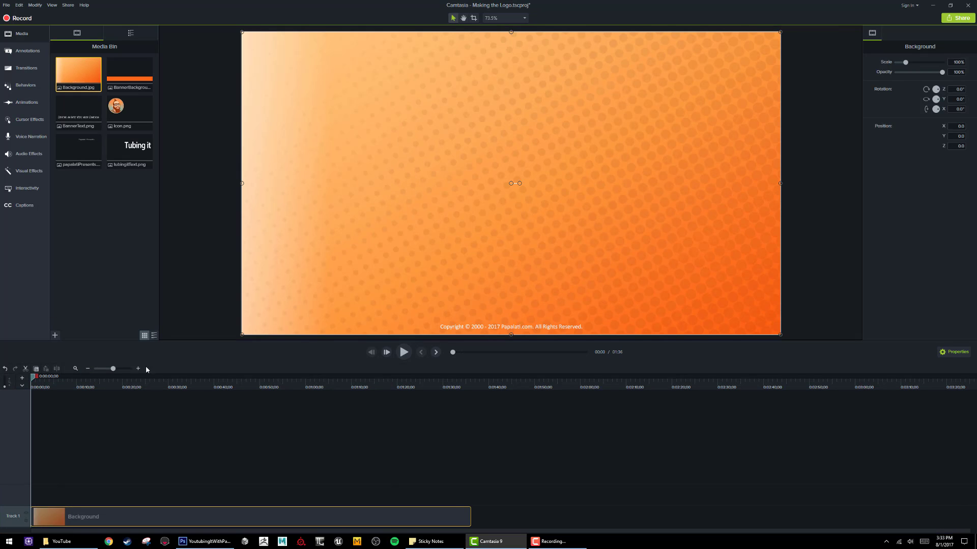
{"action": "left_click_drag", "start_coordinate": [32, 379], "coordinate": [206, 400]}
{"action": "left_click_drag", "start_coordinate": [114, 400], "coordinate": [27, 411]}
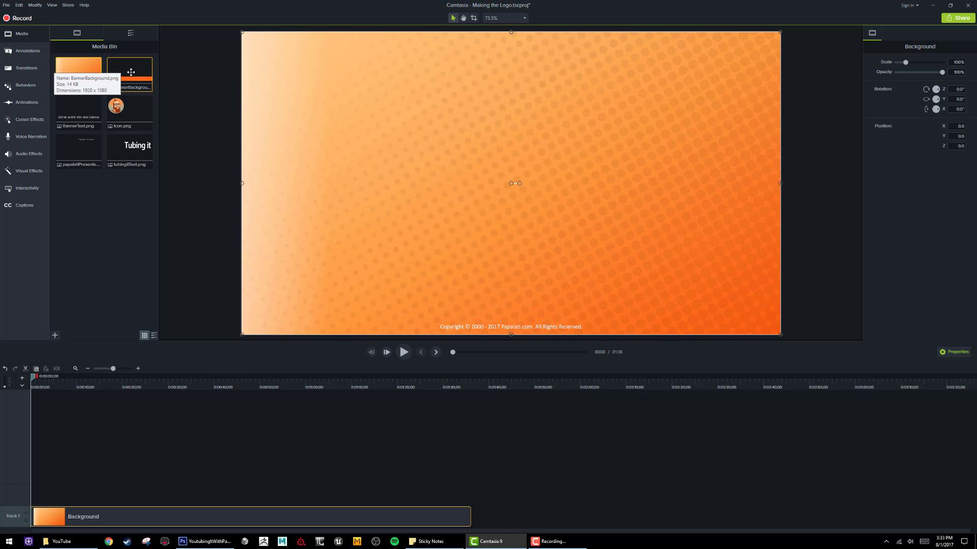
Step: Centre BannerBackground.png and BannerText.png on the canvas over the background, each on its own track, and save the project
{"action": "left_click_drag", "start_coordinate": [130, 71], "coordinate": [509, 181]}
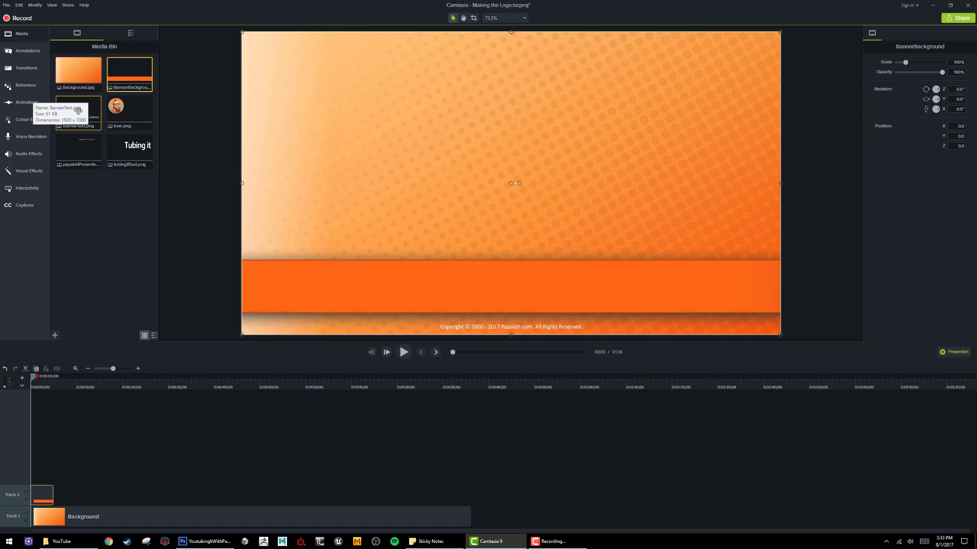
{"action": "left_click_drag", "start_coordinate": [79, 109], "coordinate": [513, 185]}
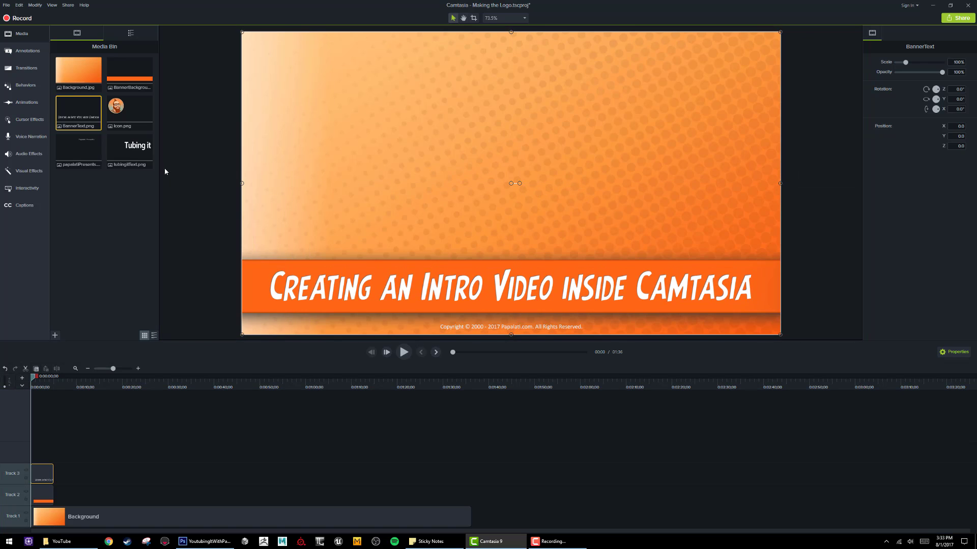
{"action": "key", "text": "ctrl+s"}
Step: Centre Icon.png, tubingitText.png and papalatiPresents.png on the canvas, stacked on separate tracks above the banner
{"action": "left_click_drag", "start_coordinate": [133, 122], "coordinate": [517, 170]}
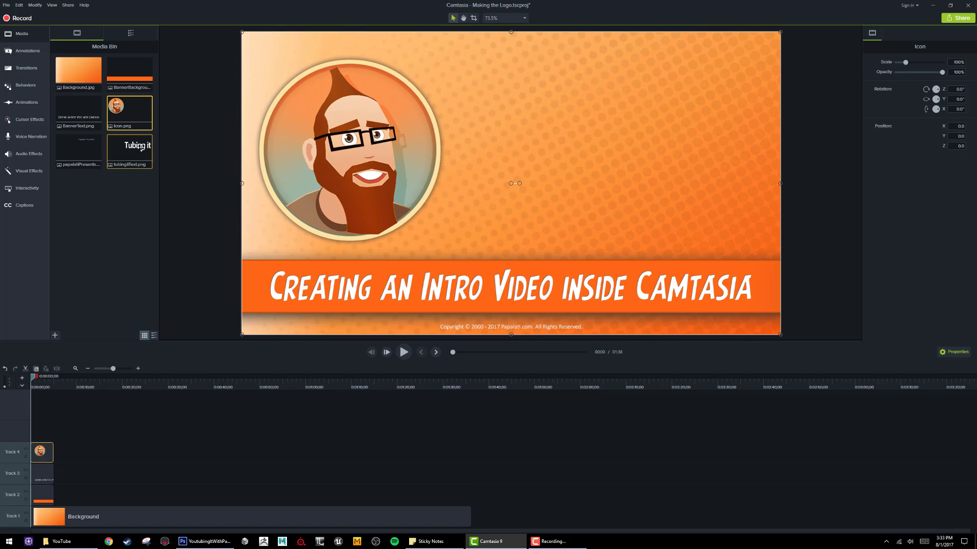
{"action": "left_click_drag", "start_coordinate": [141, 148], "coordinate": [509, 185]}
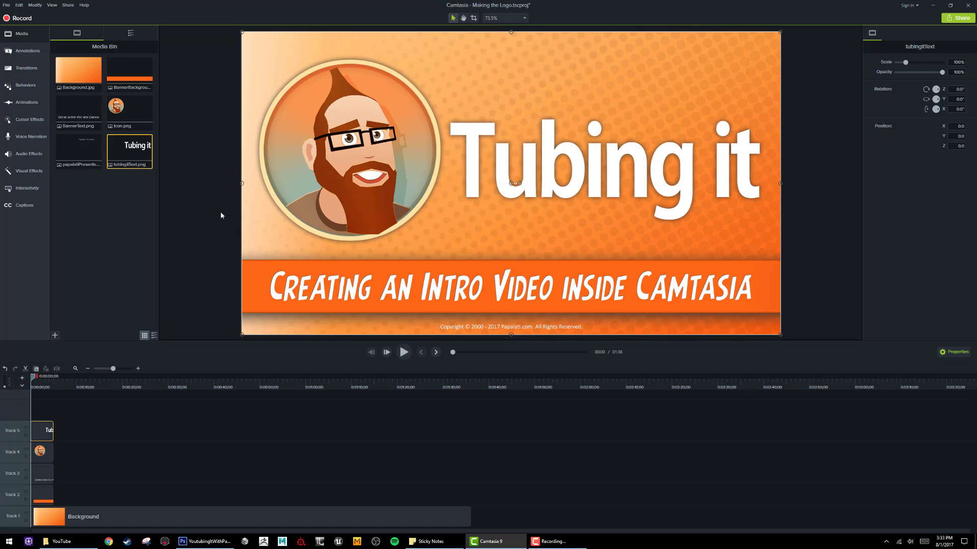
{"action": "left_click_drag", "start_coordinate": [90, 158], "coordinate": [511, 192]}
{"action": "left_click_drag", "start_coordinate": [512, 182], "coordinate": [512, 182]}
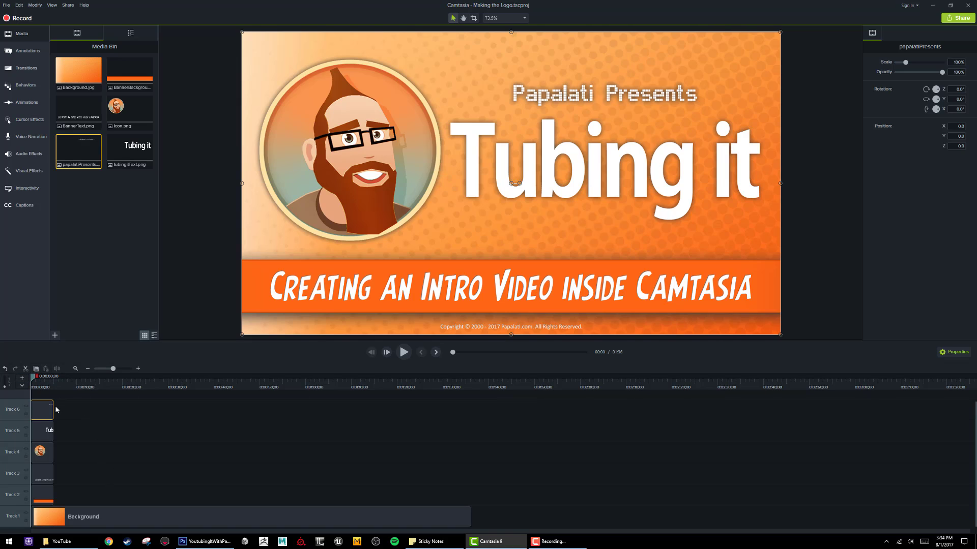
Step: Extend the clips on Tracks 2 to 6 together to the end of the Background clip and scrub through the start
{"action": "left_click_drag", "start_coordinate": [65, 410], "coordinate": [471, 468]}
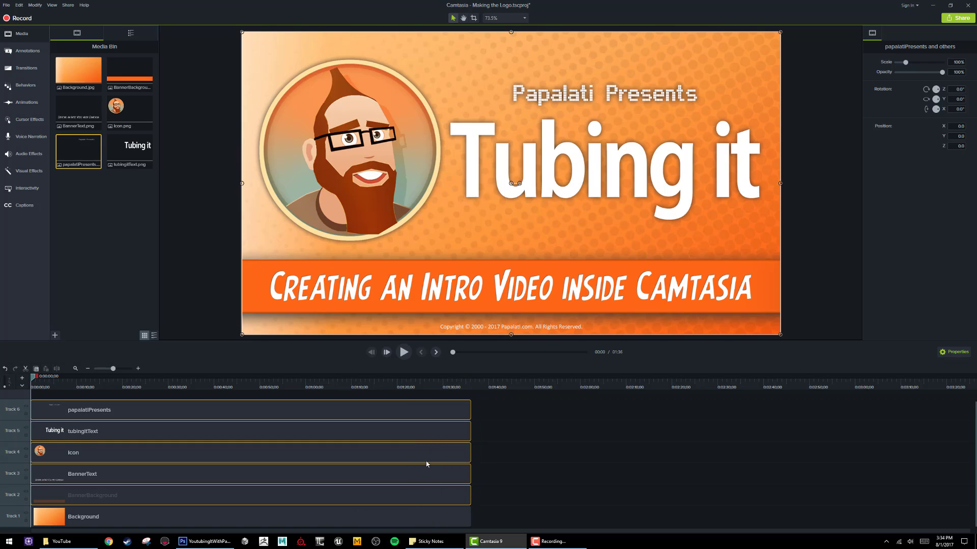
{"action": "left_click_drag", "start_coordinate": [38, 380], "coordinate": [87, 400]}
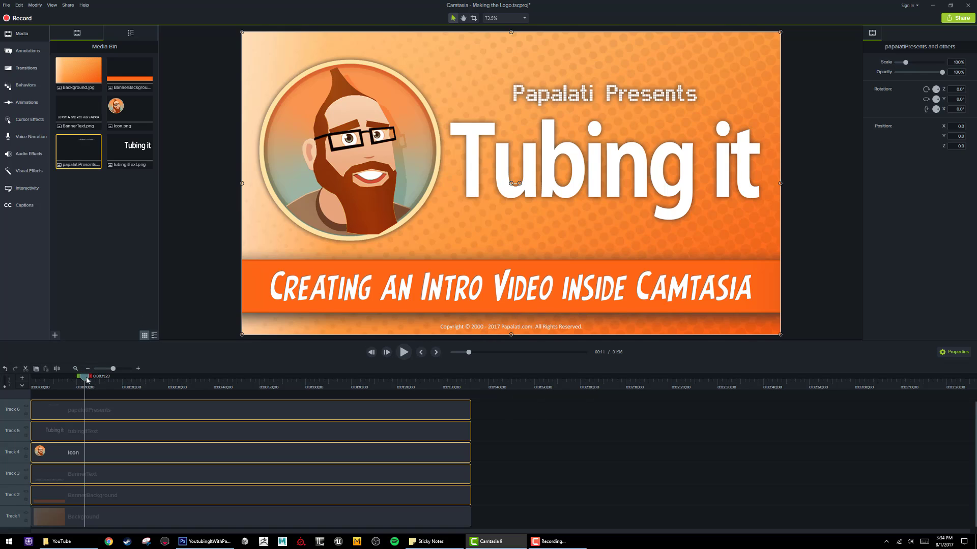
{"action": "left_click_drag", "start_coordinate": [87, 380], "coordinate": [13, 390]}
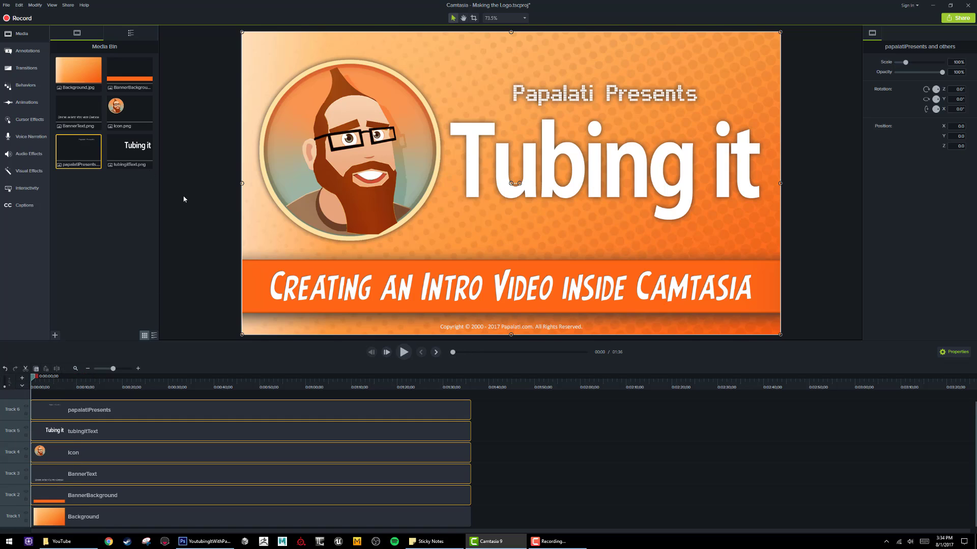
{"action": "left_click", "coordinate": [96, 236]}
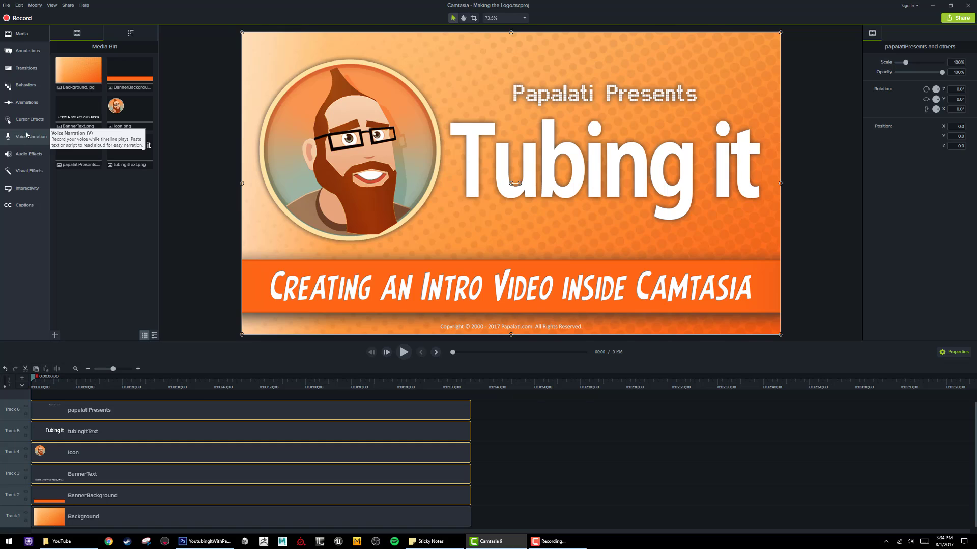
Step: Try the Pop Up behavior on only the Icon clip in Track 4
{"action": "left_click", "coordinate": [34, 87]}
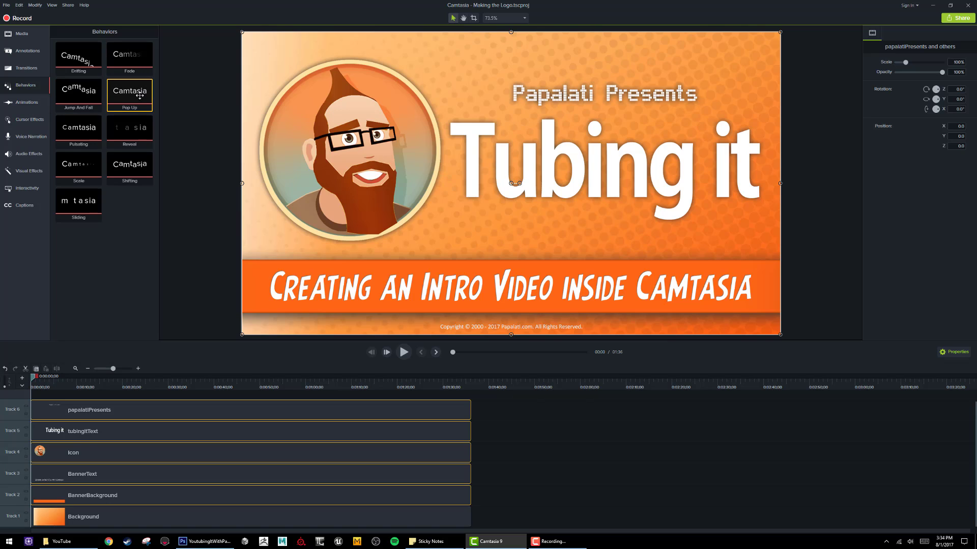
{"action": "left_click_drag", "start_coordinate": [132, 97], "coordinate": [69, 454]}
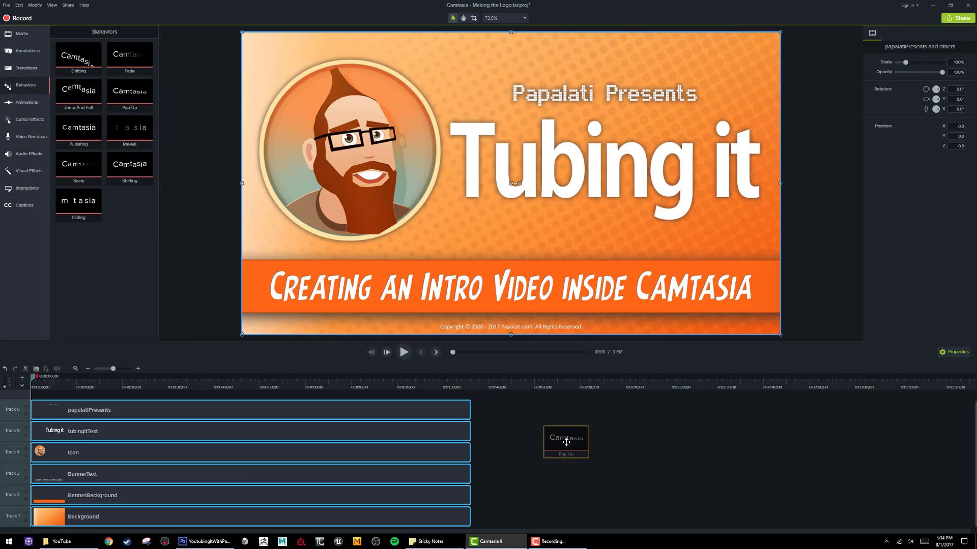
{"action": "left_click", "coordinate": [519, 478]}
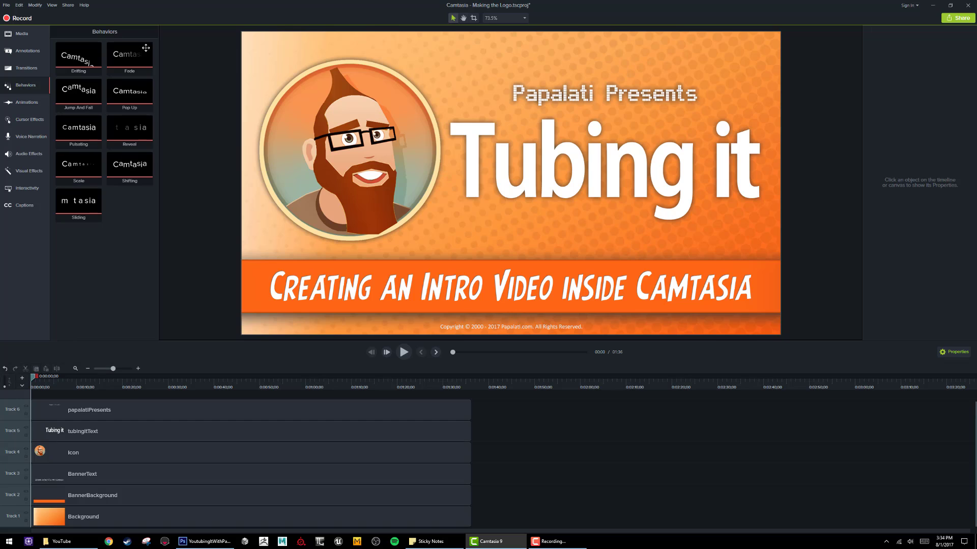
{"action": "left_click_drag", "start_coordinate": [133, 90], "coordinate": [52, 454]}
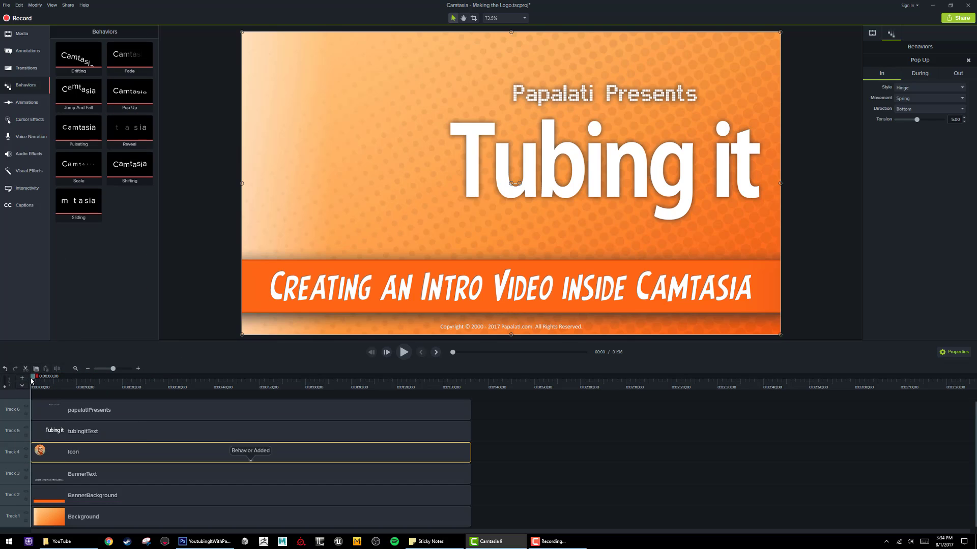
Step: Play the timeline from the start to preview the avatar's Pop Up animation, and undo that behavior
{"action": "mouse_move", "coordinate": [31, 381]}
{"action": "left_mouse_down"}
{"action": "mouse_move", "coordinate": [84, 381]}
{"action": "mouse_move", "coordinate": [18, 385]}
{"action": "left_mouse_up"}
{"action": "key", "text": "space"}
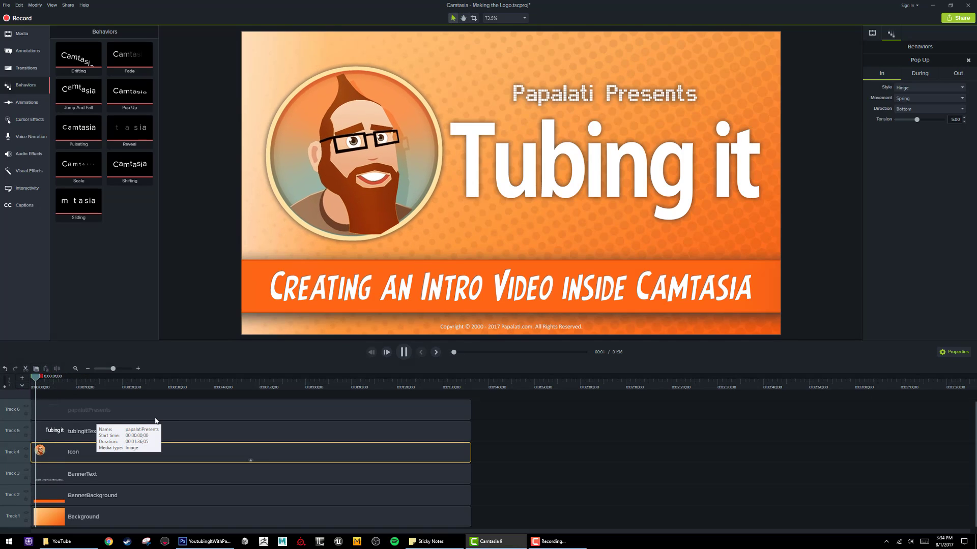
{"action": "key", "text": "space"}
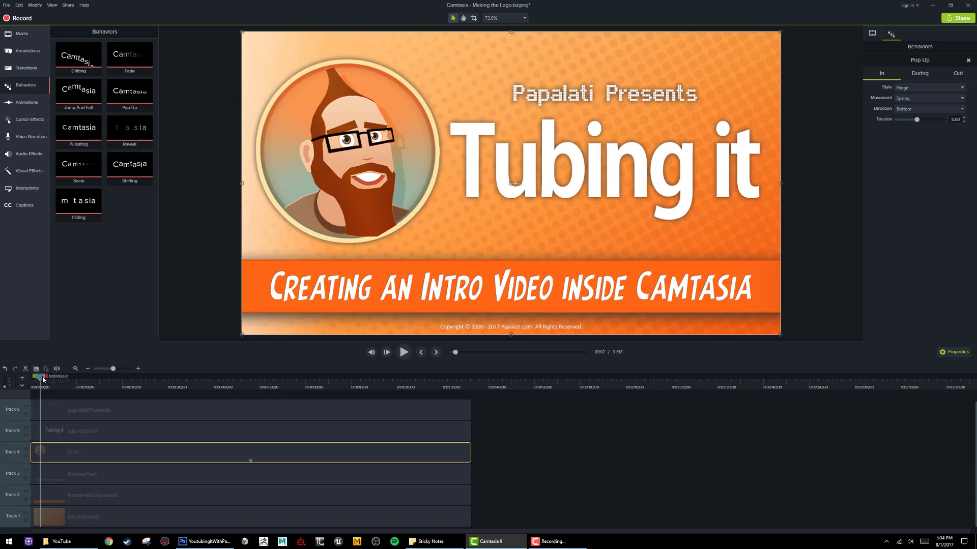
{"action": "left_click_drag", "start_coordinate": [43, 380], "coordinate": [19, 384]}
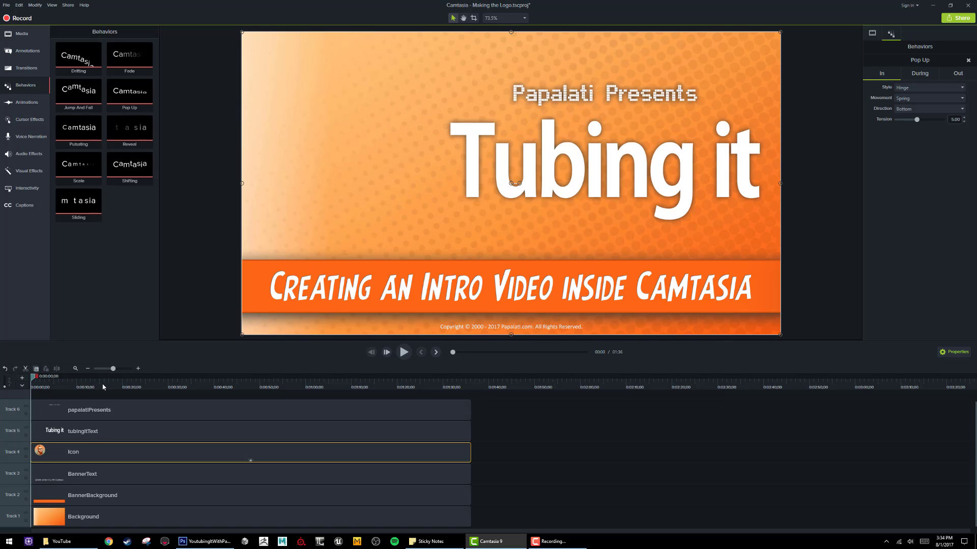
{"action": "key", "text": "space"}
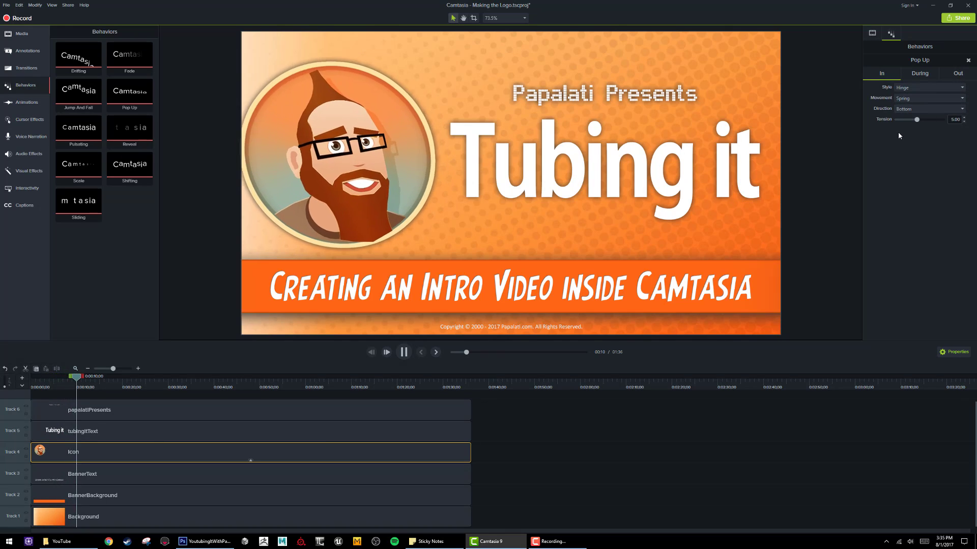
{"action": "left_click", "coordinate": [340, 159]}
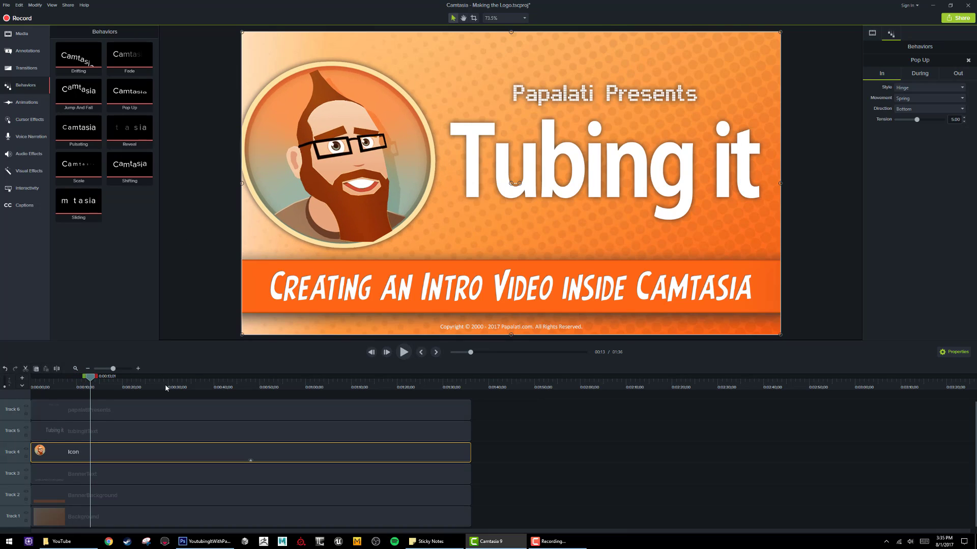
{"action": "key", "text": "ctrl+z"}
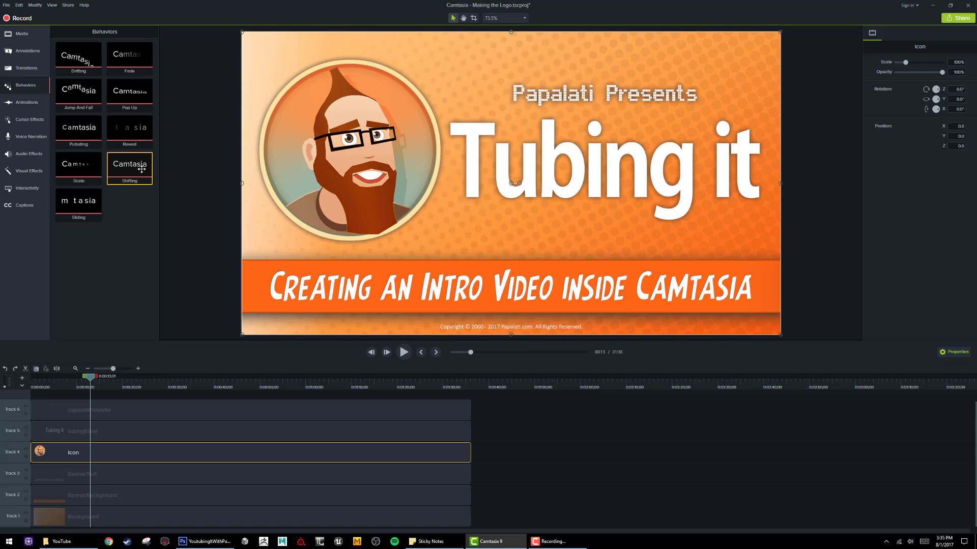
Step: Apply the Shifting behavior to the tubingitText clip on Track 5 and return the playhead to the start
{"action": "left_click_drag", "start_coordinate": [136, 168], "coordinate": [94, 434]}
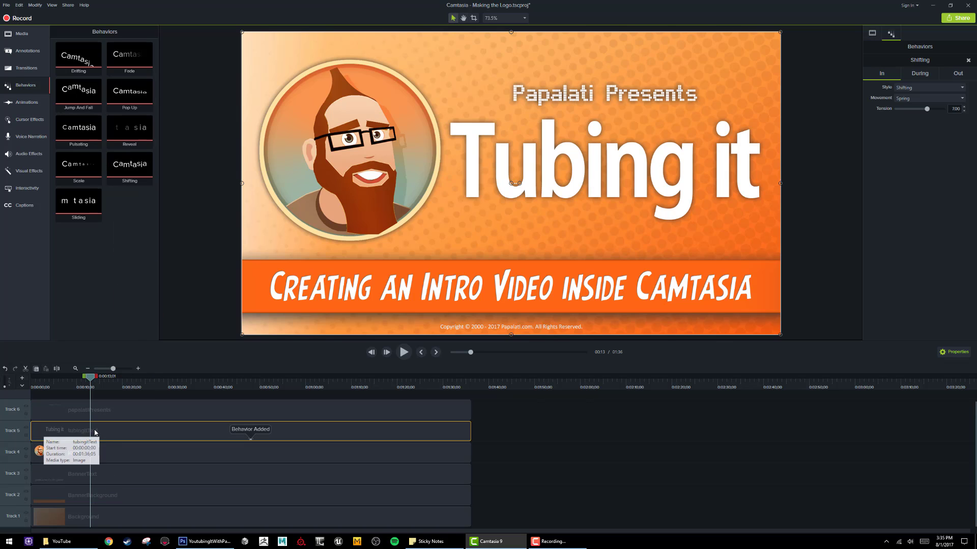
{"action": "left_click_drag", "start_coordinate": [89, 380], "coordinate": [34, 379]}
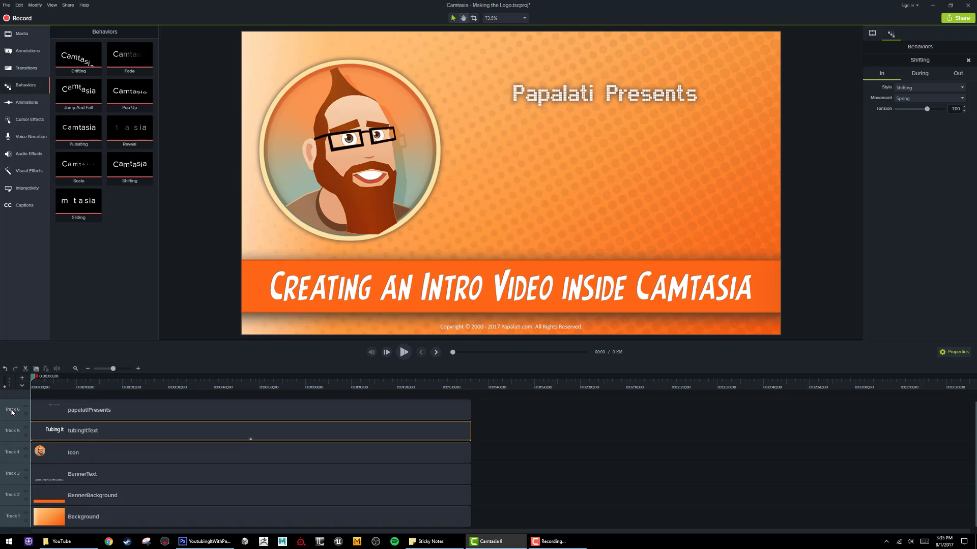
Step: Preview the Shifting animation on the tubingitText clip and undo that behavior
{"action": "key", "text": "space"}
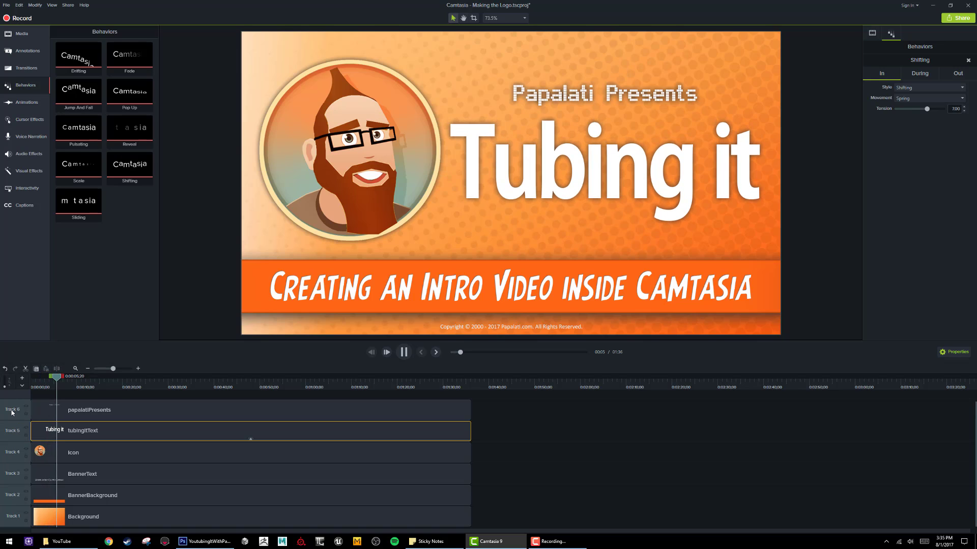
{"action": "key", "text": "space"}
{"action": "key", "text": "ctrl+z"}
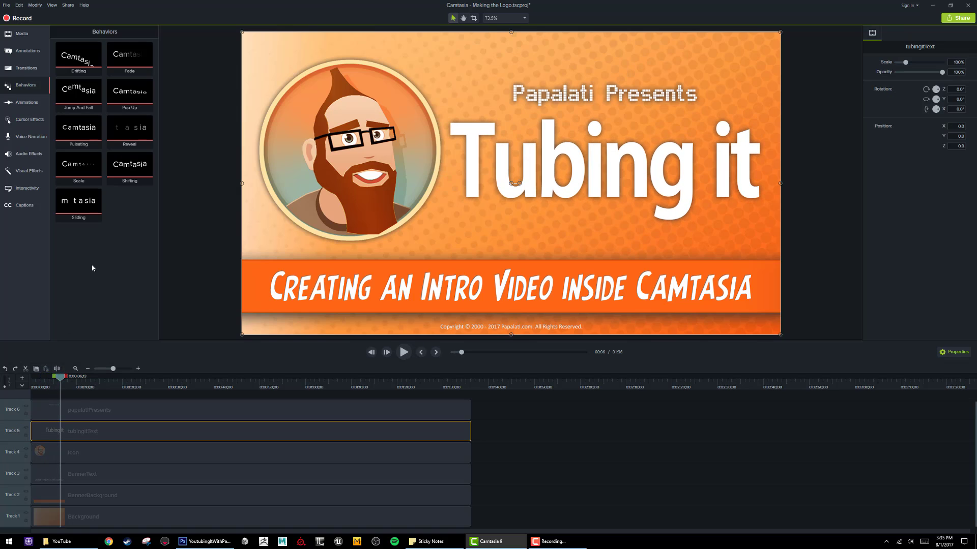
Step: Try the Drifting behavior on the papalatiPresents clip, Fade on BannerBackground, and Pulsating on BannerText
{"action": "left_click", "coordinate": [25, 103]}
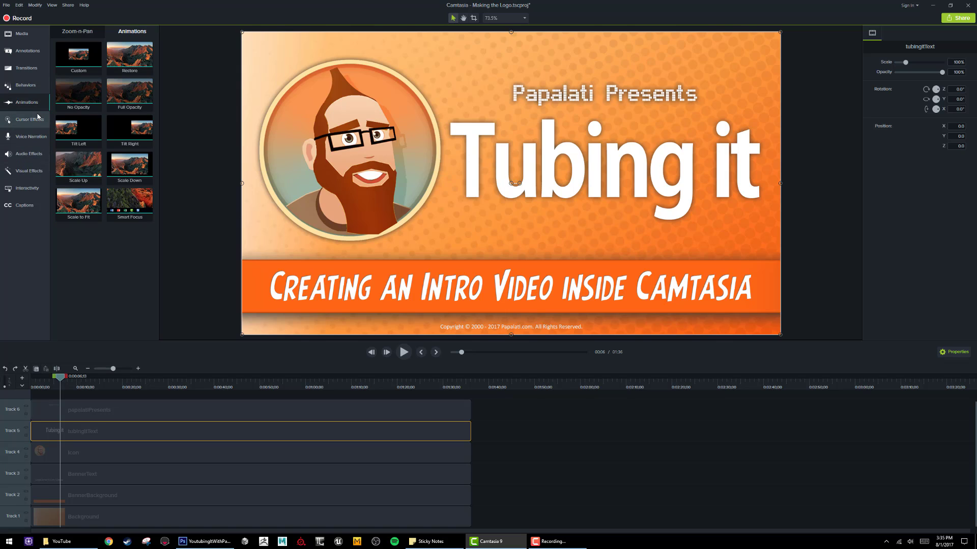
{"action": "left_click", "coordinate": [31, 172]}
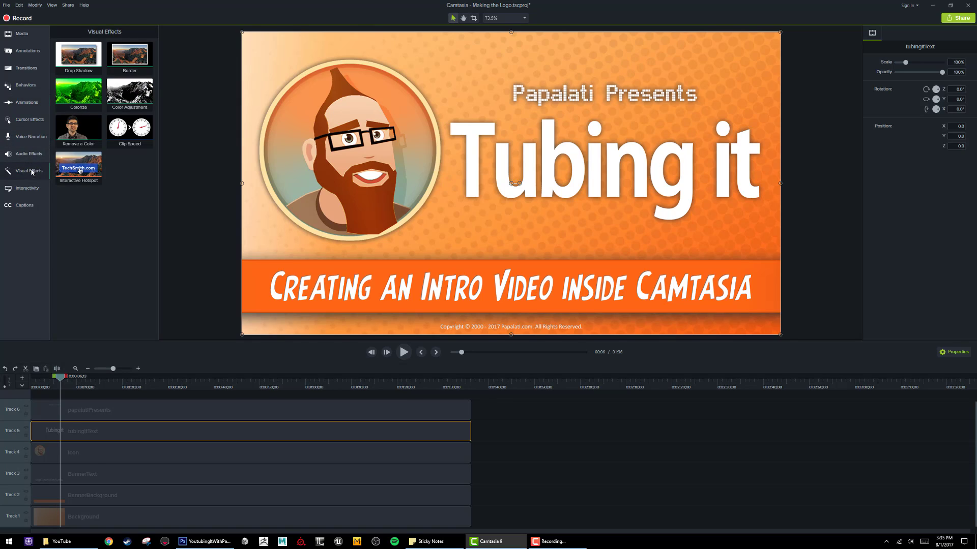
{"action": "left_click", "coordinate": [39, 90]}
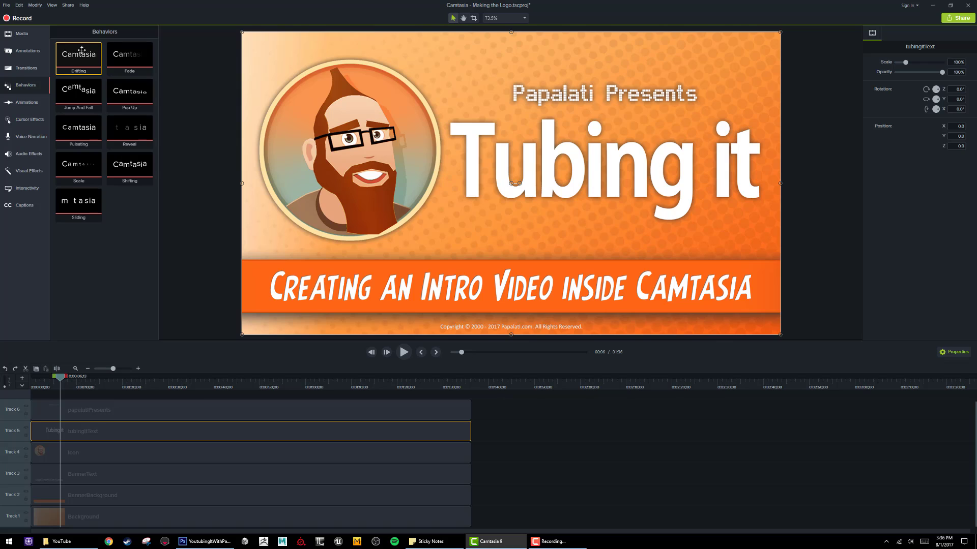
{"action": "left_click_drag", "start_coordinate": [82, 50], "coordinate": [99, 410]}
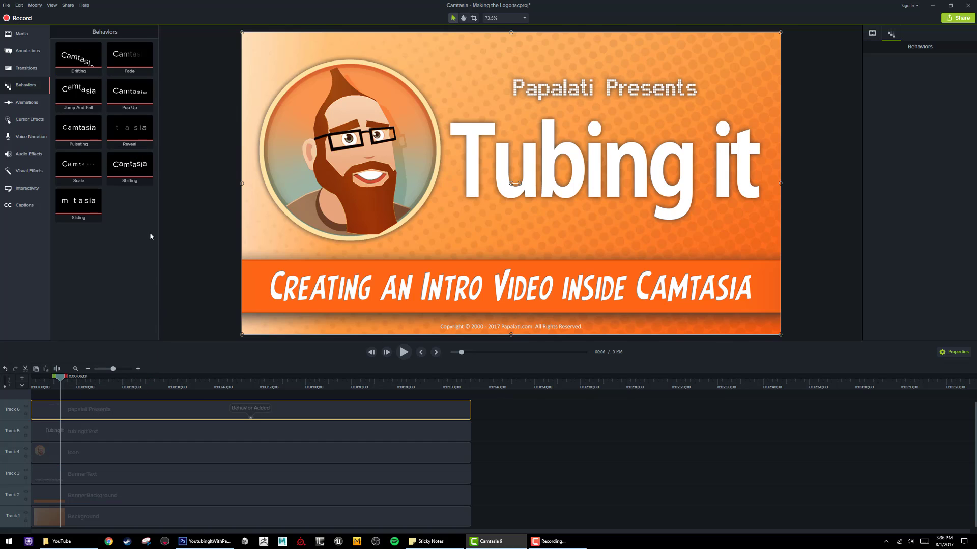
{"action": "left_click_drag", "start_coordinate": [137, 62], "coordinate": [78, 494]}
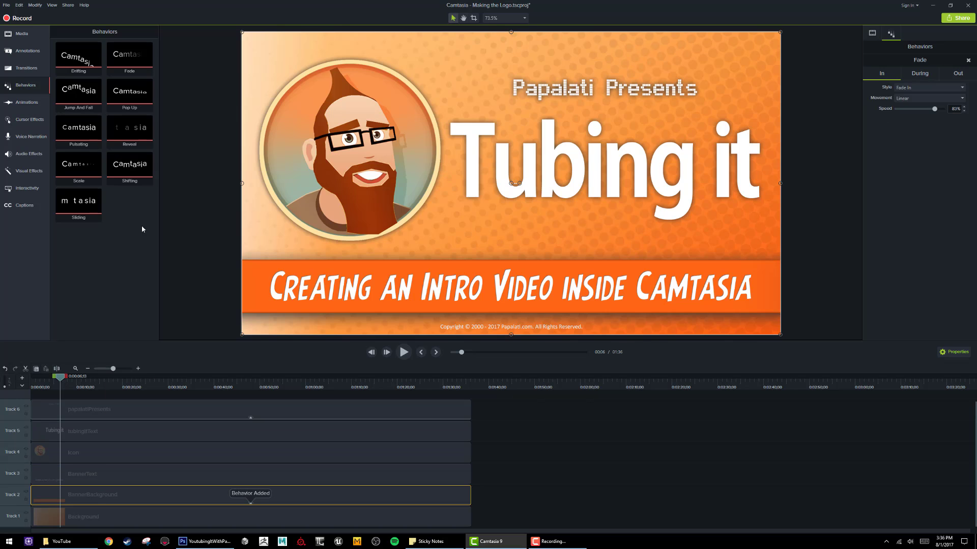
{"action": "left_click_drag", "start_coordinate": [79, 127], "coordinate": [95, 472]}
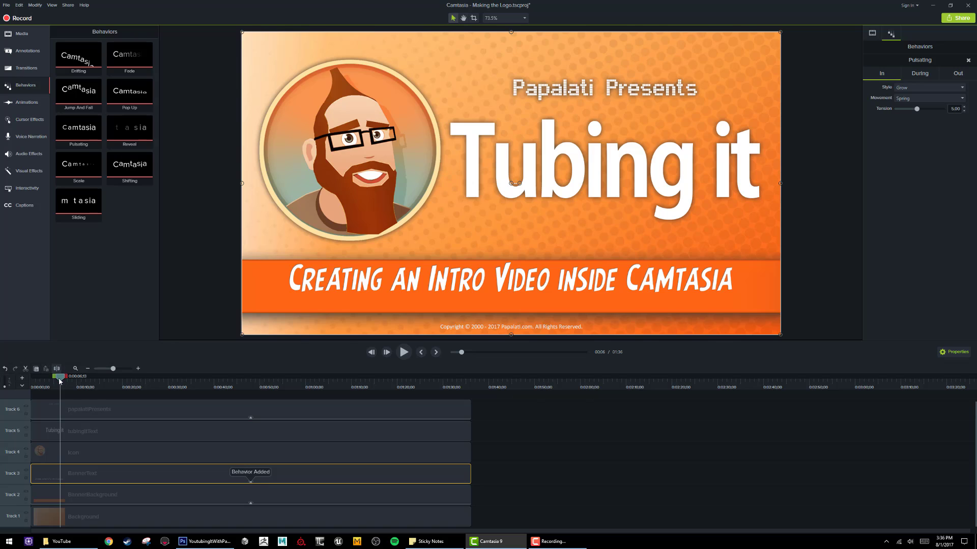
Step: Preview the trial behaviors briefly and undo all three, keeping the clips on Tracks 2 to 6 at their extended length
{"action": "left_click_drag", "start_coordinate": [59, 381], "coordinate": [21, 390]}
{"action": "key", "text": "space"}
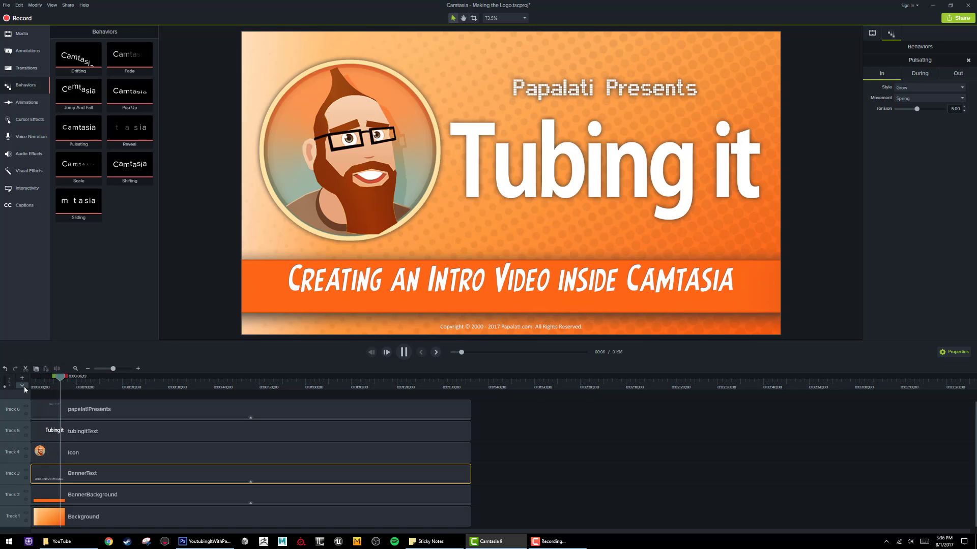
{"action": "key", "text": "space"}
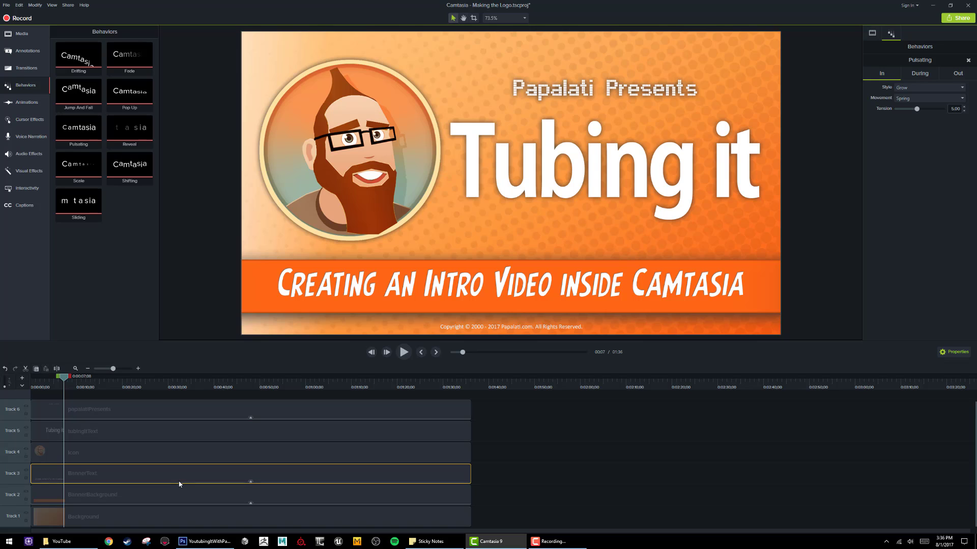
{"action": "key", "text": "ctrl+z"}
{"action": "key", "text": "ctrl+z"}
{"action": "key", "text": "ctrl+z"}
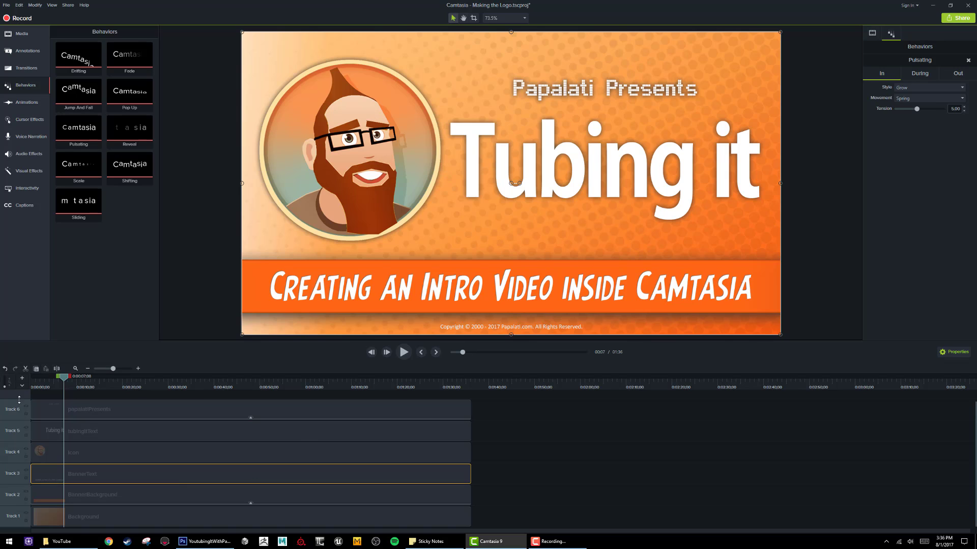
{"action": "key", "text": "ctrl+z"}
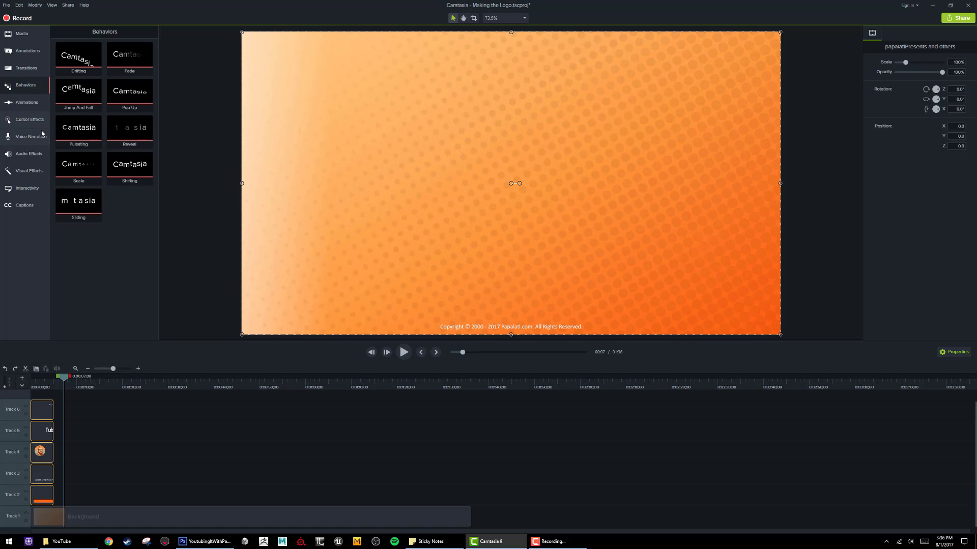
{"action": "key", "text": "ctrl+y"}
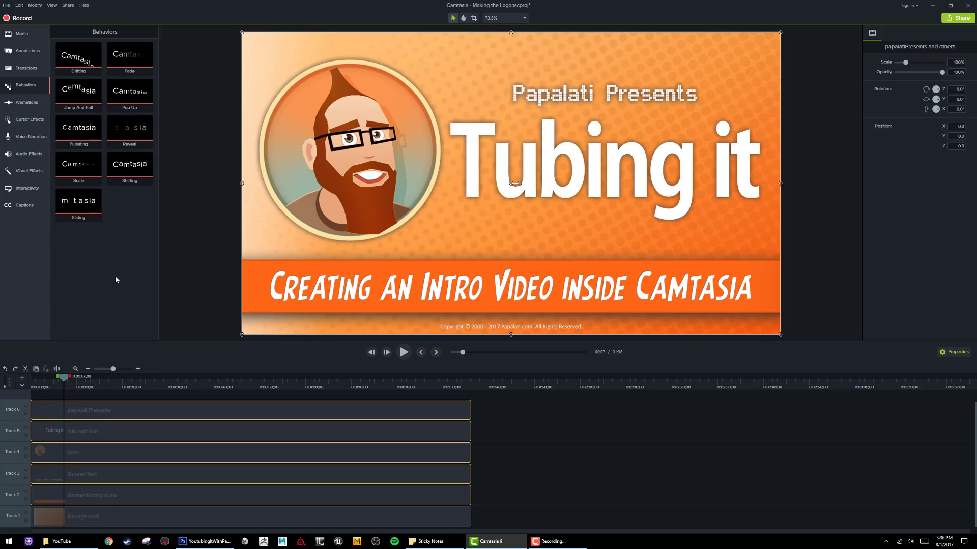
Step: Try the Pulsating behavior on only the papalatiPresents clip, preview it from the start, and undo it
{"action": "left_click", "coordinate": [562, 422]}
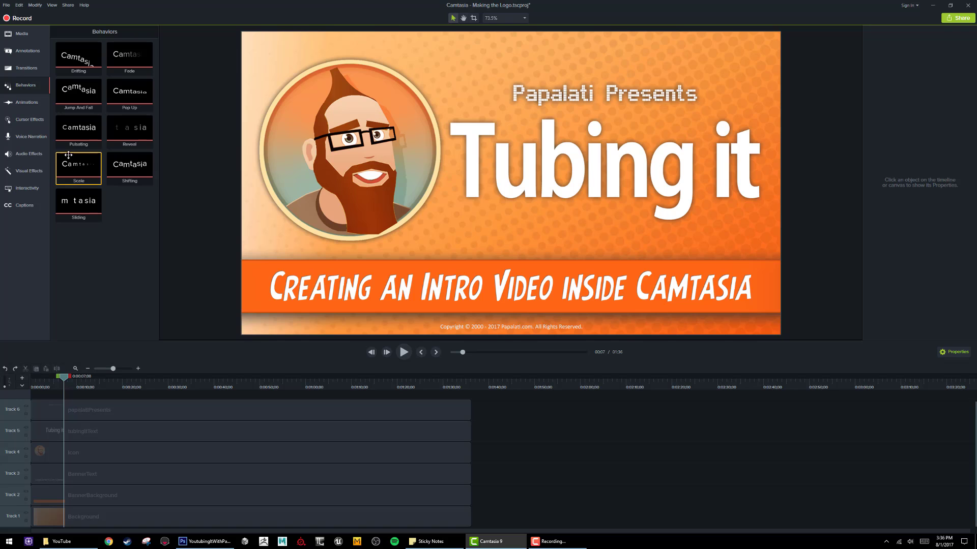
{"action": "left_click_drag", "start_coordinate": [79, 128], "coordinate": [109, 408]}
{"action": "left_click_drag", "start_coordinate": [60, 379], "coordinate": [2, 395]}
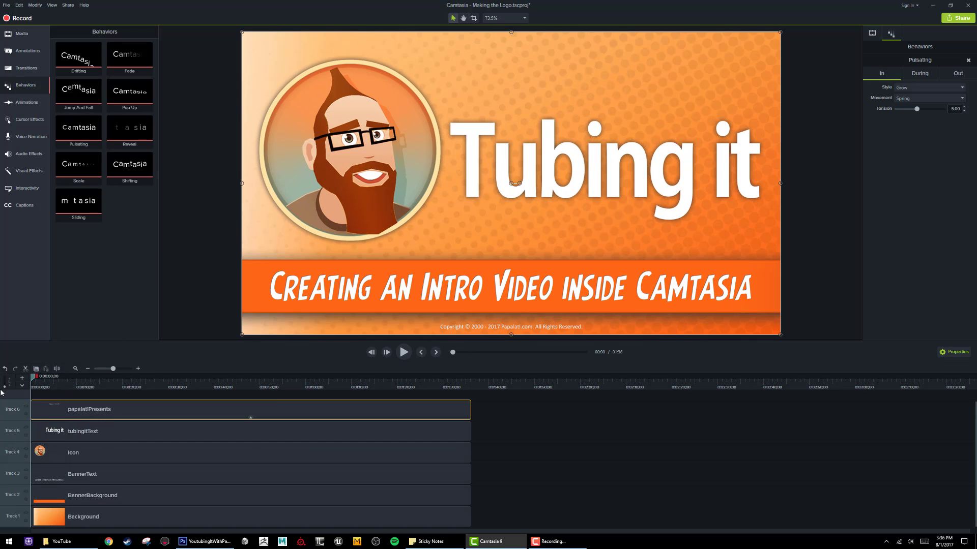
{"action": "key", "text": "space"}
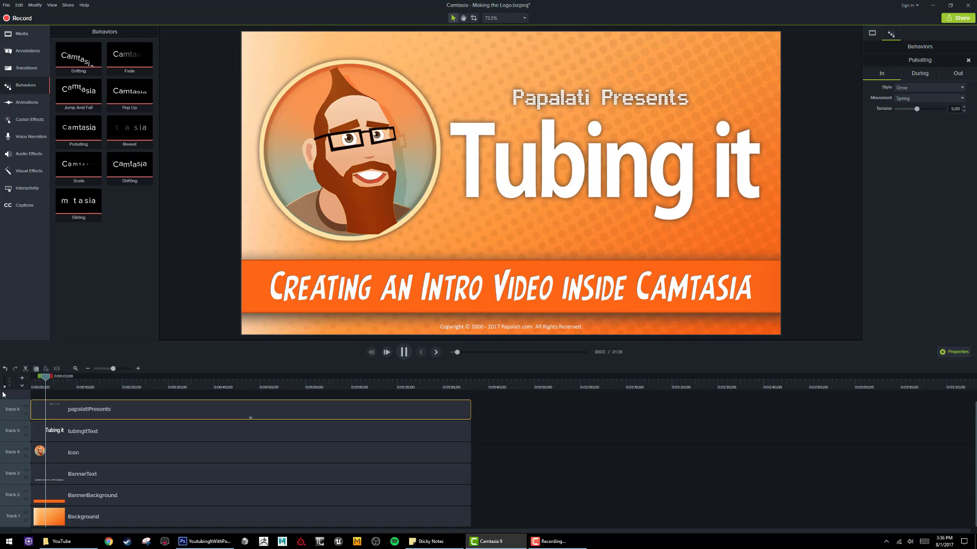
{"action": "key", "text": "space"}
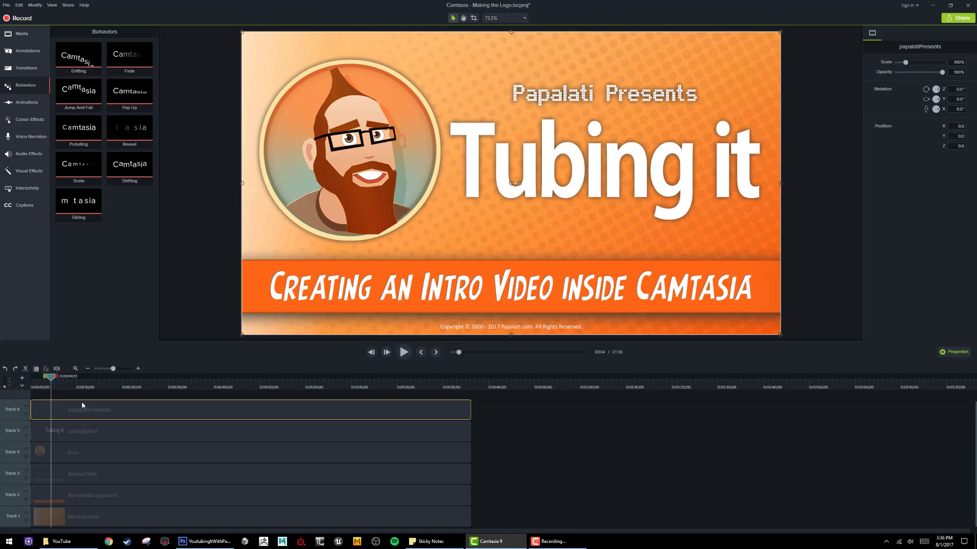
Step: Apply the Sliding behavior to the BannerBackground clip on Track 2 and preview it from the start of the timeline
{"action": "left_click_drag", "start_coordinate": [56, 382], "coordinate": [20, 393]}
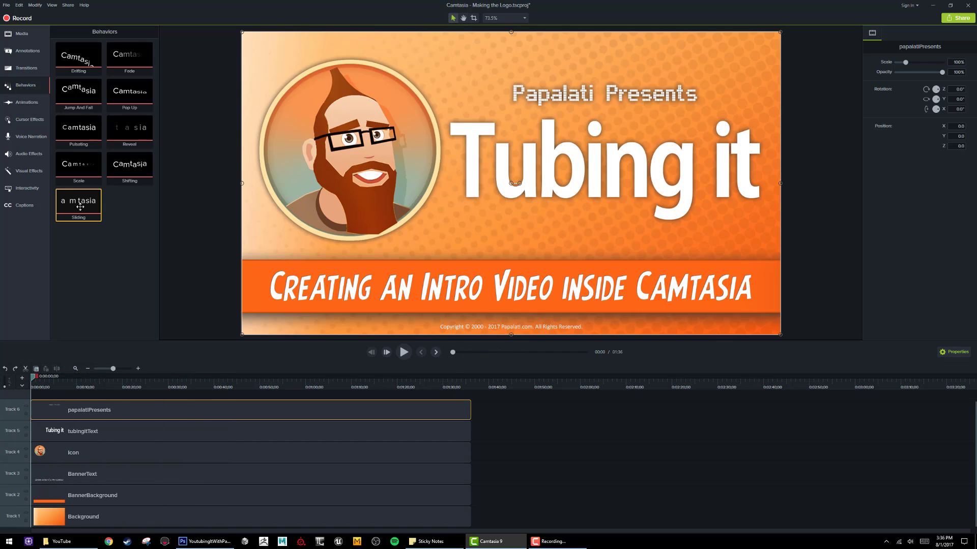
{"action": "left_click_drag", "start_coordinate": [80, 207], "coordinate": [84, 497]}
{"action": "left_click_drag", "start_coordinate": [34, 378], "coordinate": [4, 388]}
{"action": "key", "text": "space"}
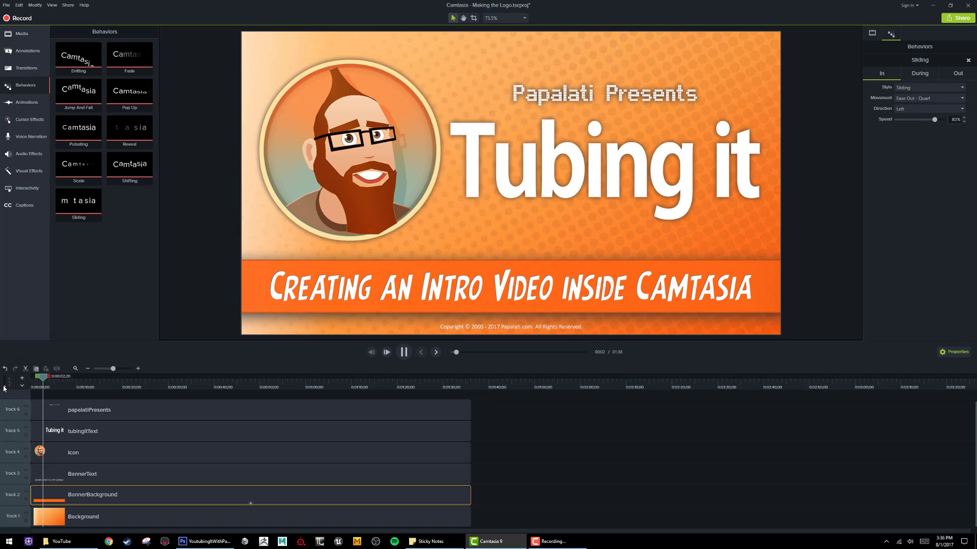
{"action": "left_click", "coordinate": [137, 515]}
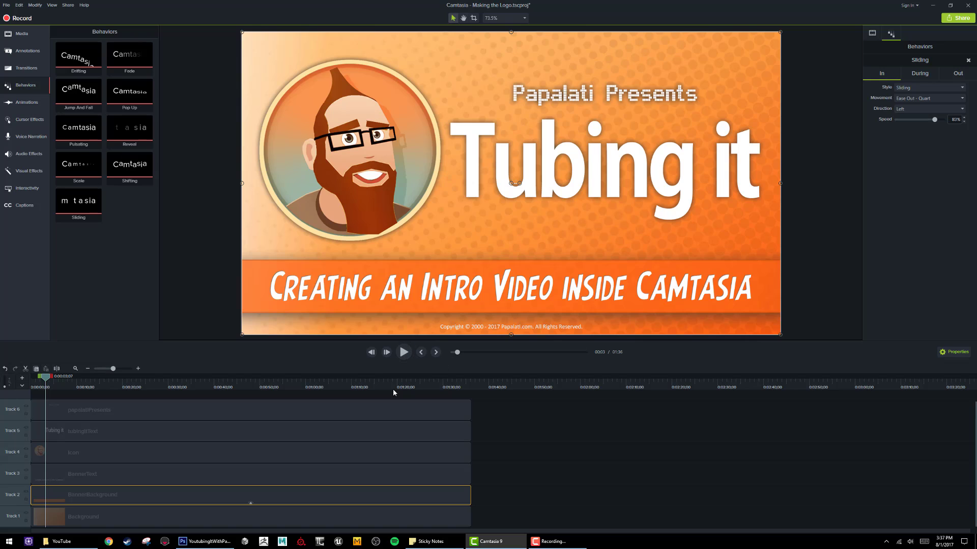
Step: Play the last seconds of the timeline to preview the banner's exit, and park the playhead near the clips' end
{"action": "left_click_drag", "start_coordinate": [406, 383], "coordinate": [461, 382]}
{"action": "key", "text": "space"}
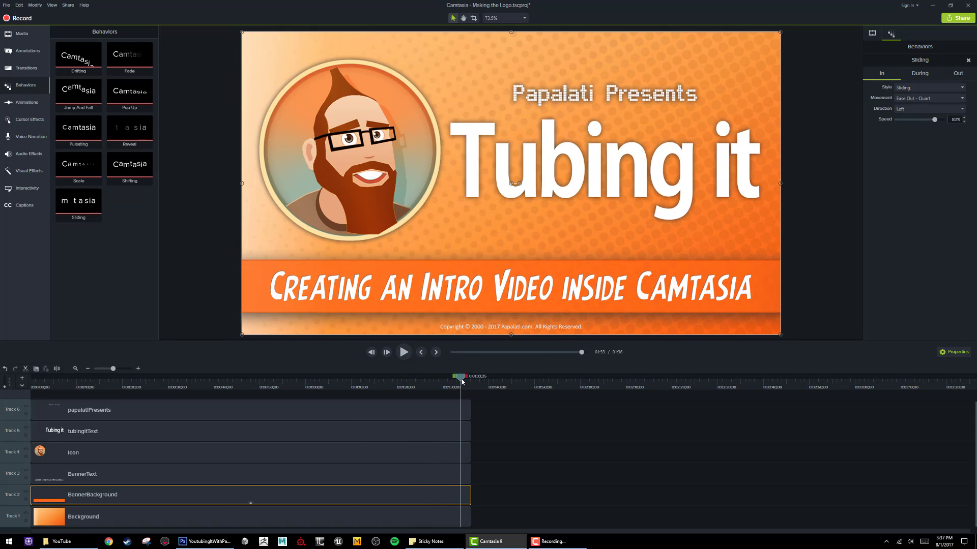
{"action": "key", "text": "space"}
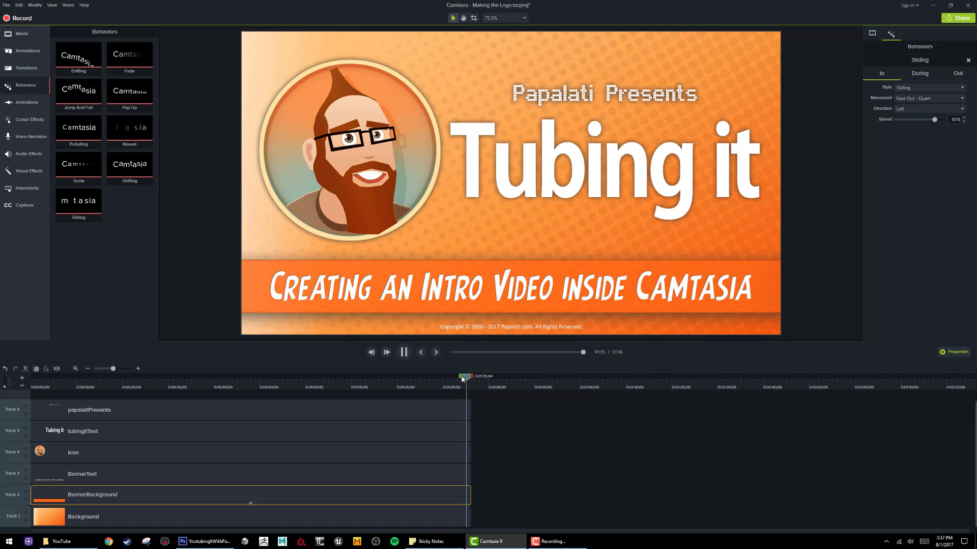
{"action": "key", "text": "space"}
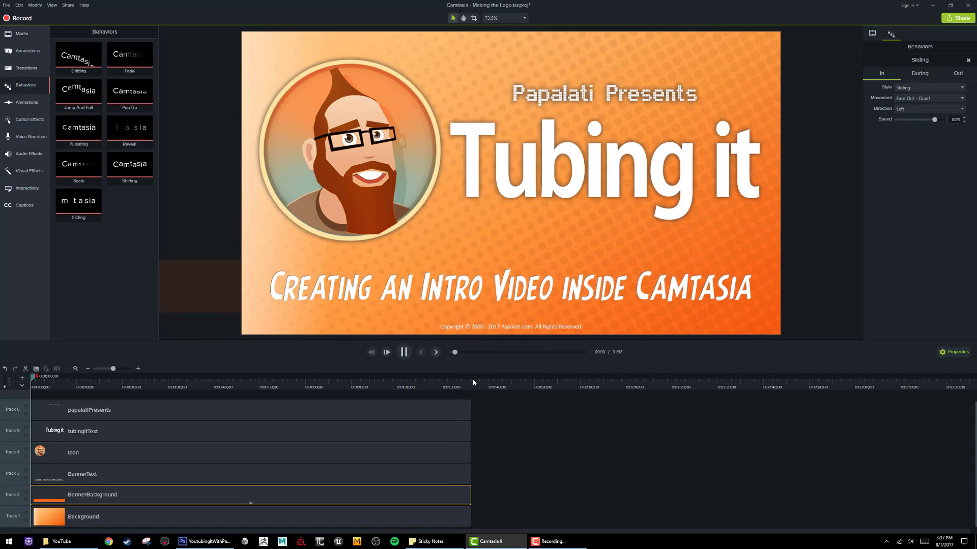
{"action": "left_click_drag", "start_coordinate": [37, 383], "coordinate": [457, 383]}
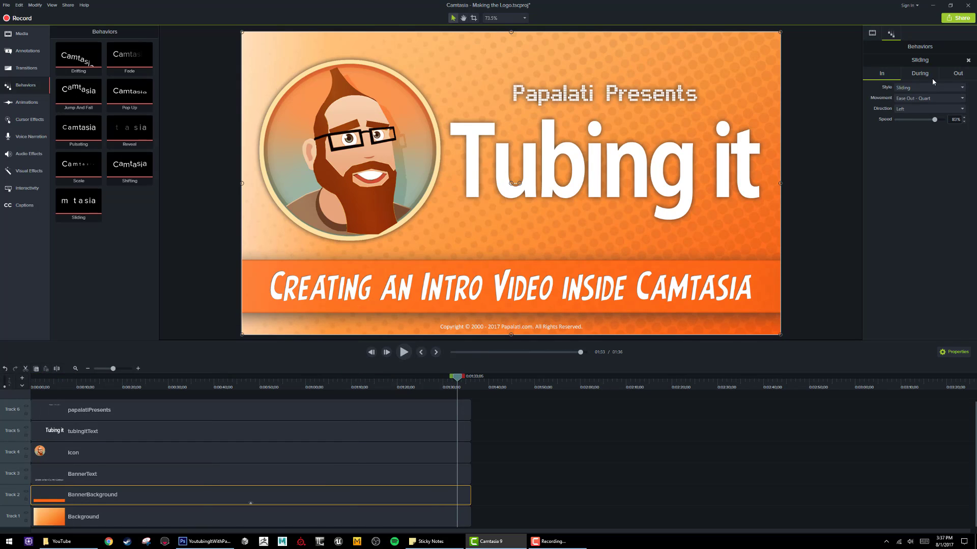
Step: Examine the Out and During settings of the banner's Sliding behavior, including the style, movement and direction options
{"action": "left_click", "coordinate": [957, 75]}
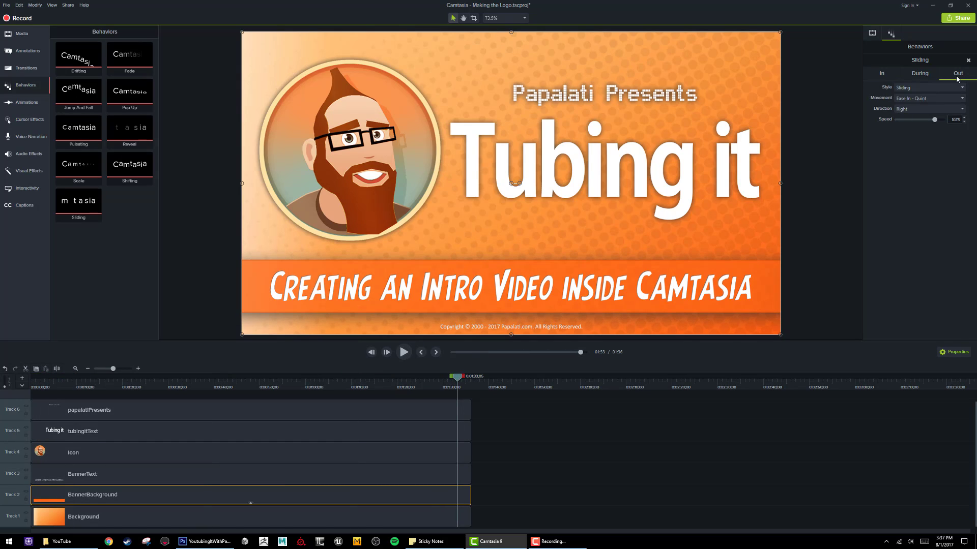
{"action": "left_click", "coordinate": [926, 88]}
{"action": "left_click", "coordinate": [904, 131]}
{"action": "left_click", "coordinate": [921, 100]}
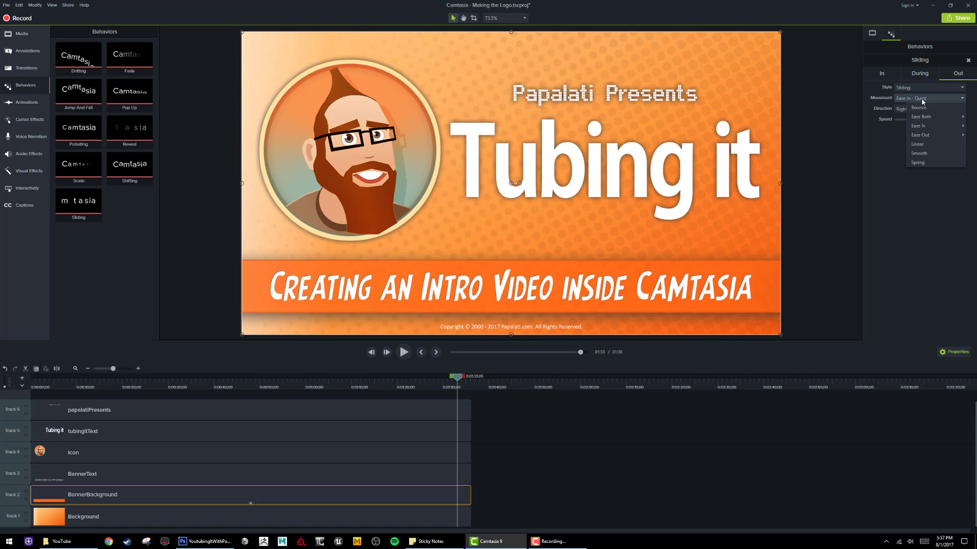
{"action": "left_click", "coordinate": [902, 110]}
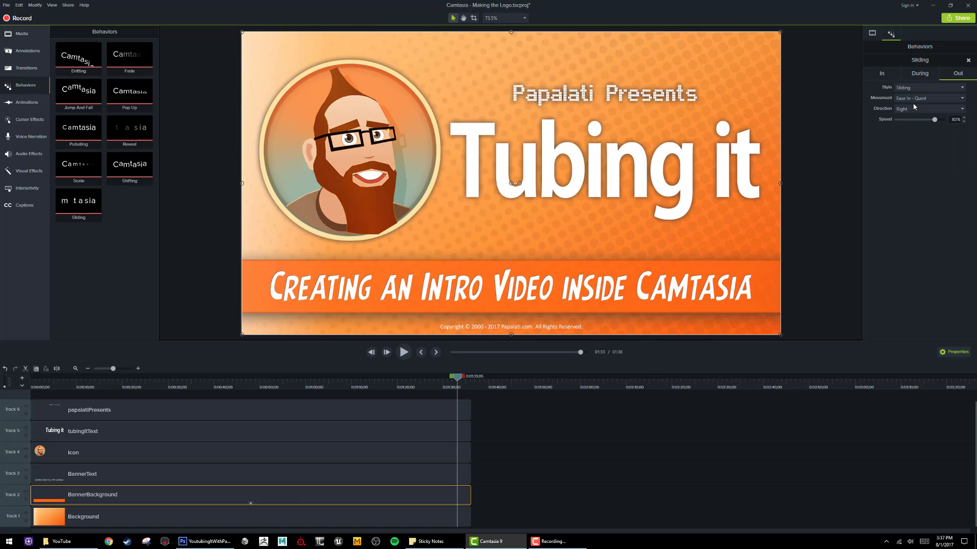
{"action": "left_click", "coordinate": [914, 112]}
{"action": "left_click", "coordinate": [915, 112]}
{"action": "left_click", "coordinate": [919, 75]}
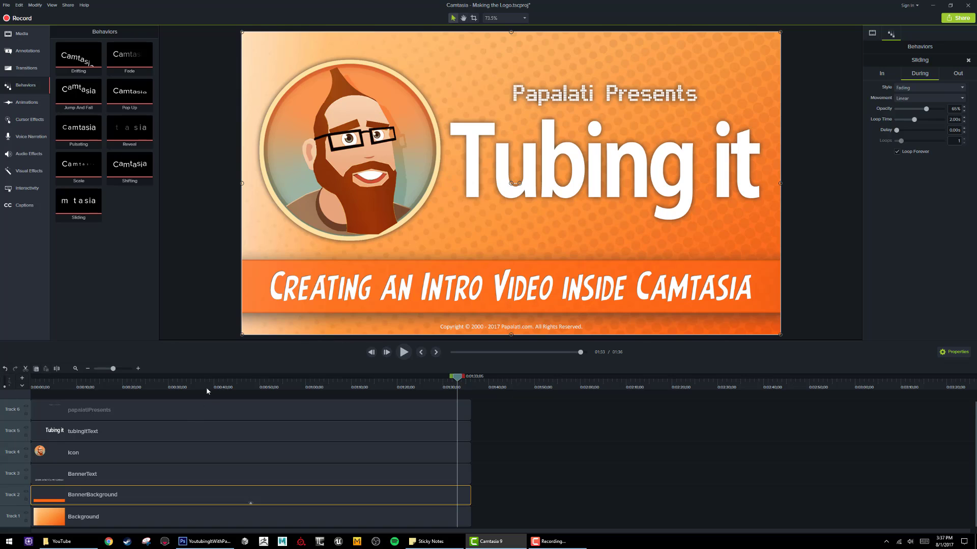
Step: Play the timeline from the start to check the BannerBackground clip's Sliding entrance
{"action": "left_click_drag", "start_coordinate": [214, 391], "coordinate": [7, 404]}
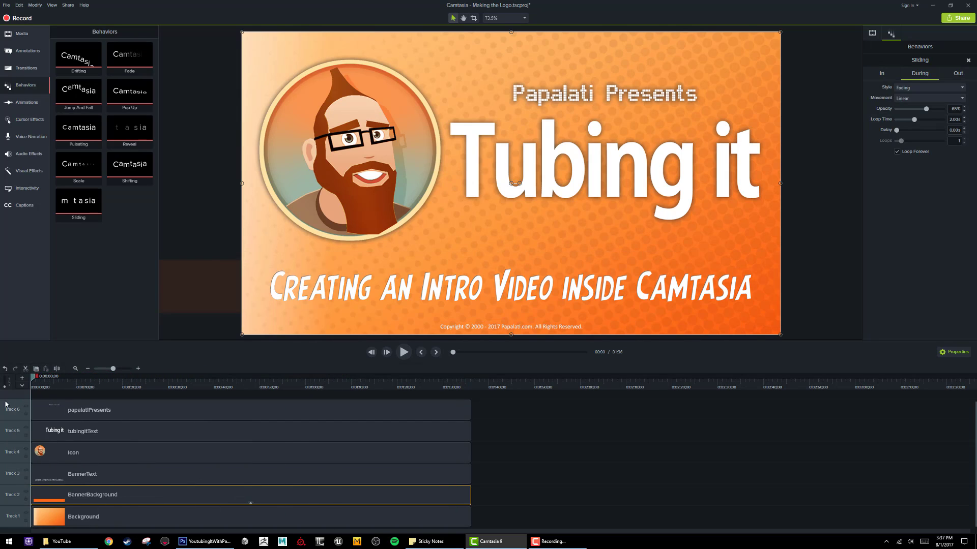
{"action": "key", "text": "space"}
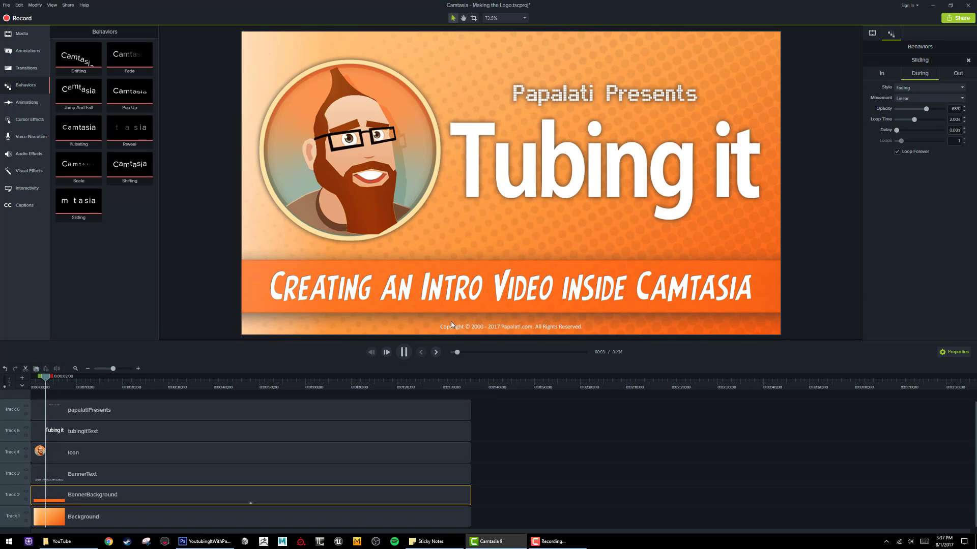
{"action": "left_click", "coordinate": [53, 501]}
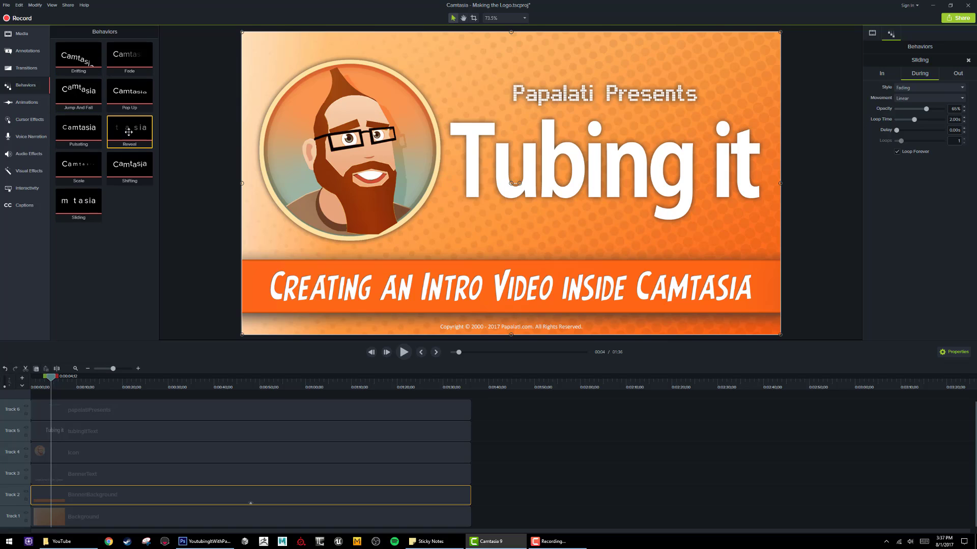
Step: Apply the Shifting behavior to the BannerText clip on Track 3, trim its start slightly, and preview from the beginning
{"action": "left_click_drag", "start_coordinate": [137, 170], "coordinate": [85, 474]}
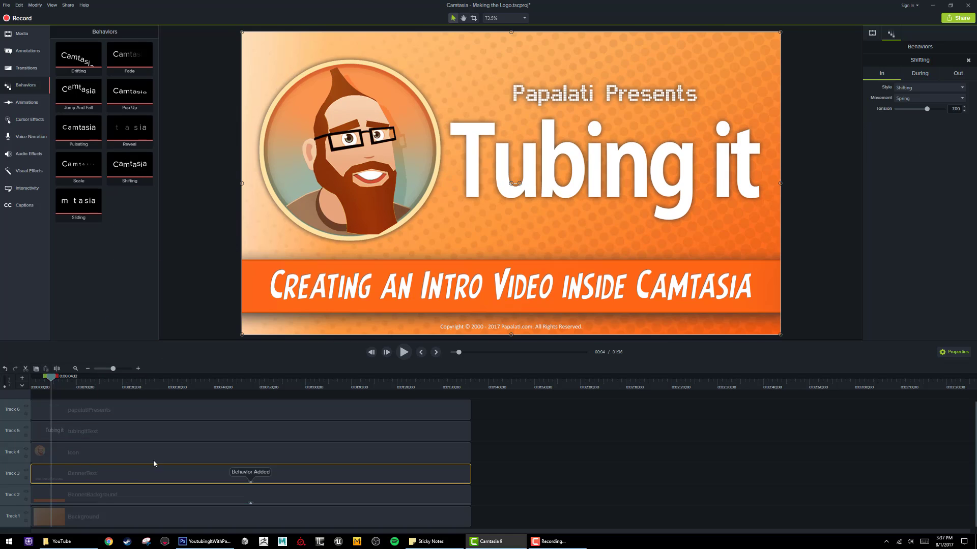
{"action": "left_click_drag", "start_coordinate": [50, 380], "coordinate": [42, 380]}
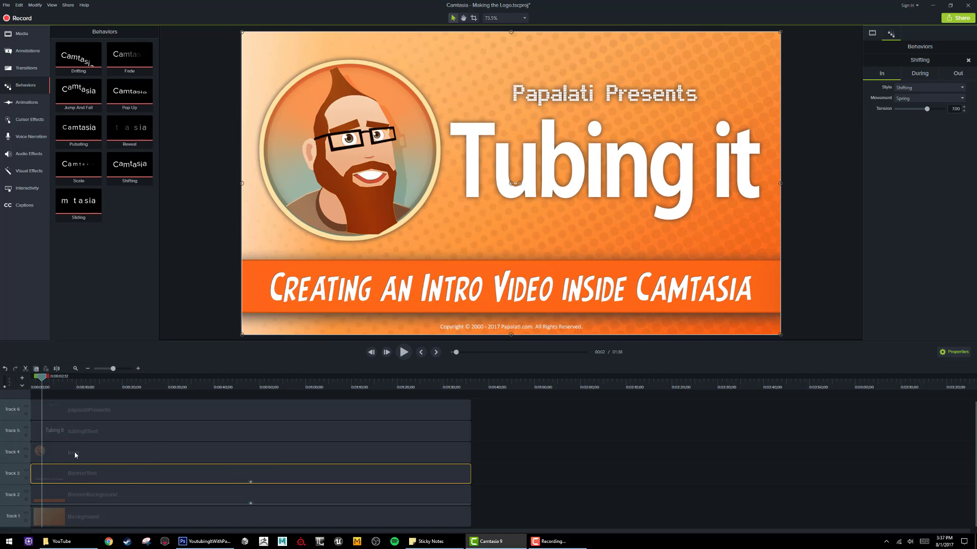
{"action": "mouse_move", "coordinate": [33, 477]}
{"action": "left_mouse_down"}
{"action": "mouse_move", "coordinate": [45, 476]}
{"action": "mouse_move", "coordinate": [35, 477]}
{"action": "left_mouse_up"}
{"action": "left_click", "coordinate": [29, 382]}
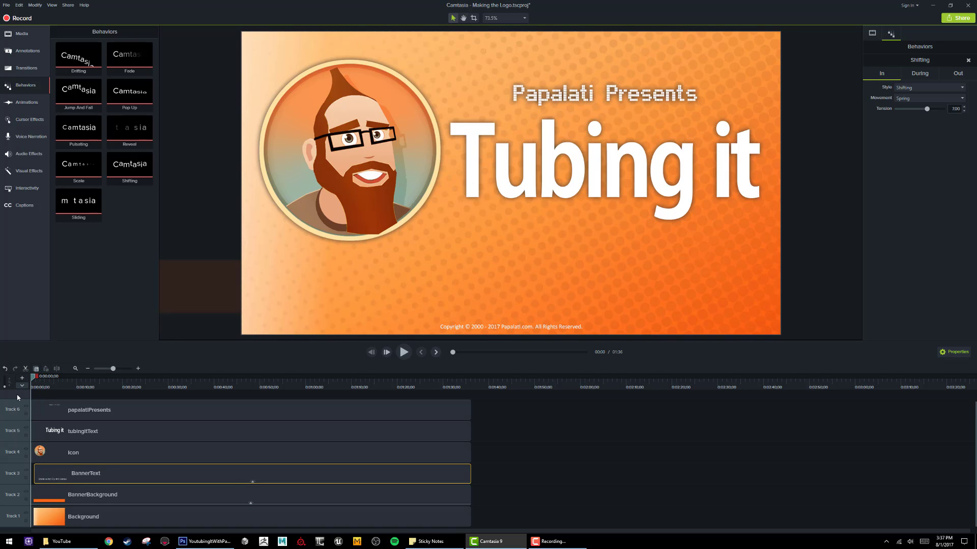
{"action": "key", "text": "space"}
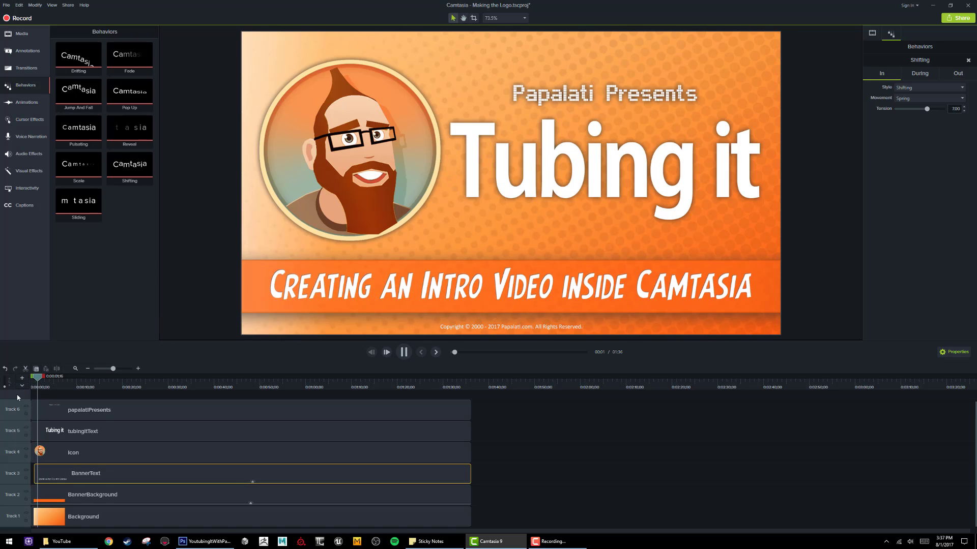
Step: Replace the Shifting behavior on the BannerText clip with Sliding, and preview the entrance from the start
{"action": "key", "text": "space"}
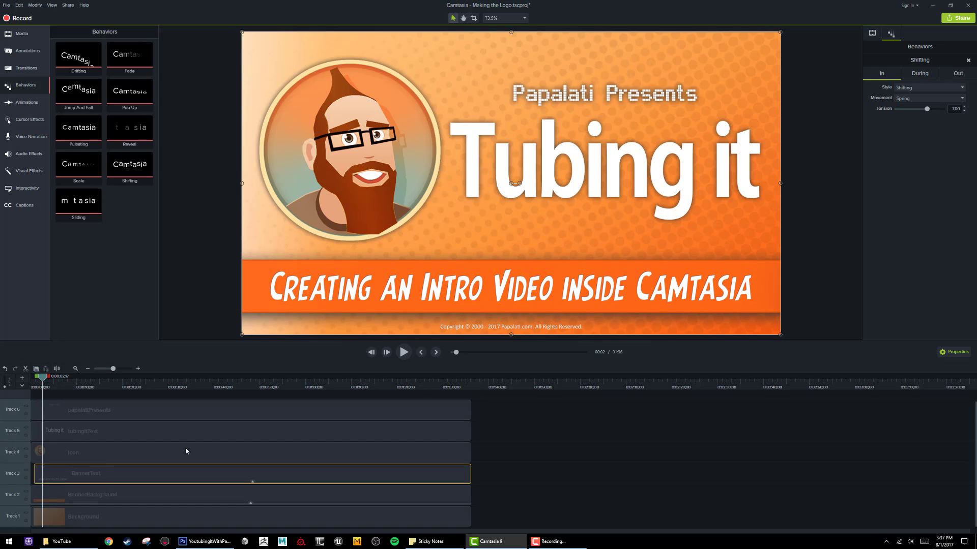
{"action": "left_click", "coordinate": [968, 60]}
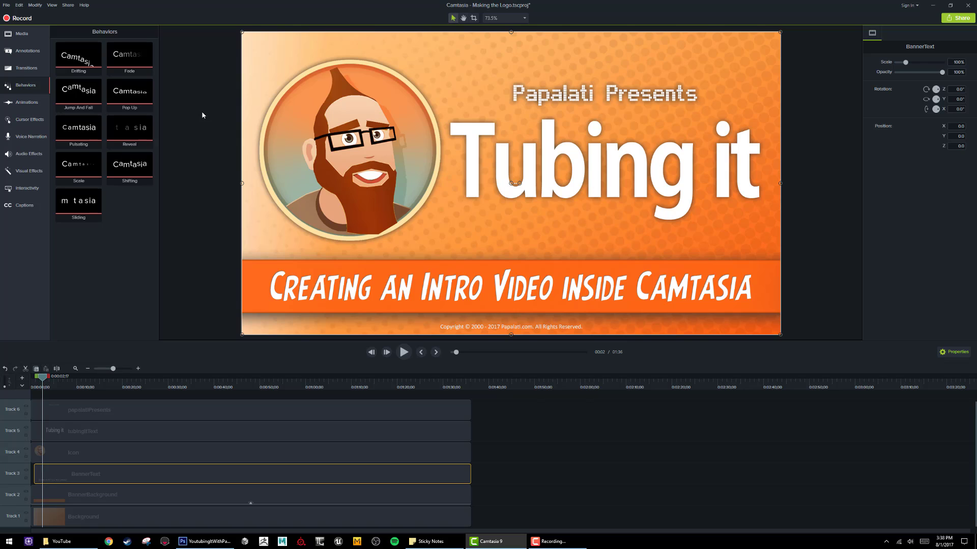
{"action": "mouse_move", "coordinate": [84, 173]}
{"action": "left_mouse_down"}
{"action": "mouse_move", "coordinate": [63, 481]}
{"action": "mouse_move", "coordinate": [78, 162]}
{"action": "left_mouse_up"}
{"action": "left_click_drag", "start_coordinate": [84, 209], "coordinate": [55, 478]}
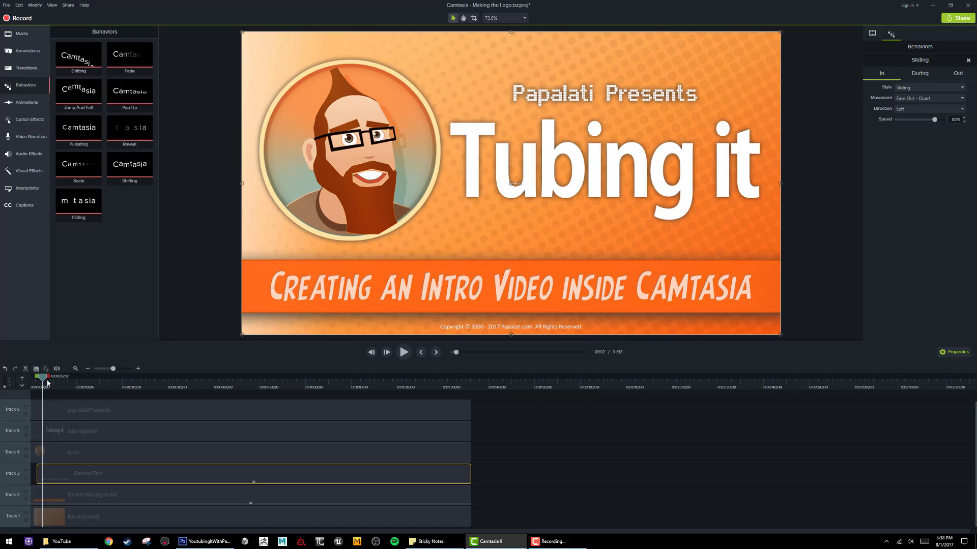
{"action": "left_click_drag", "start_coordinate": [46, 382], "coordinate": [20, 383]}
{"action": "key", "text": "space"}
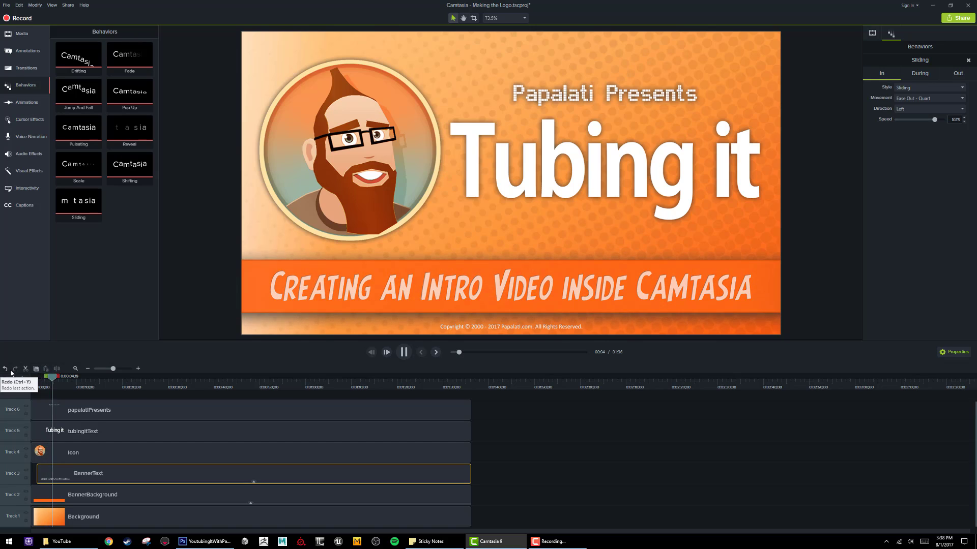
{"action": "key", "text": "space"}
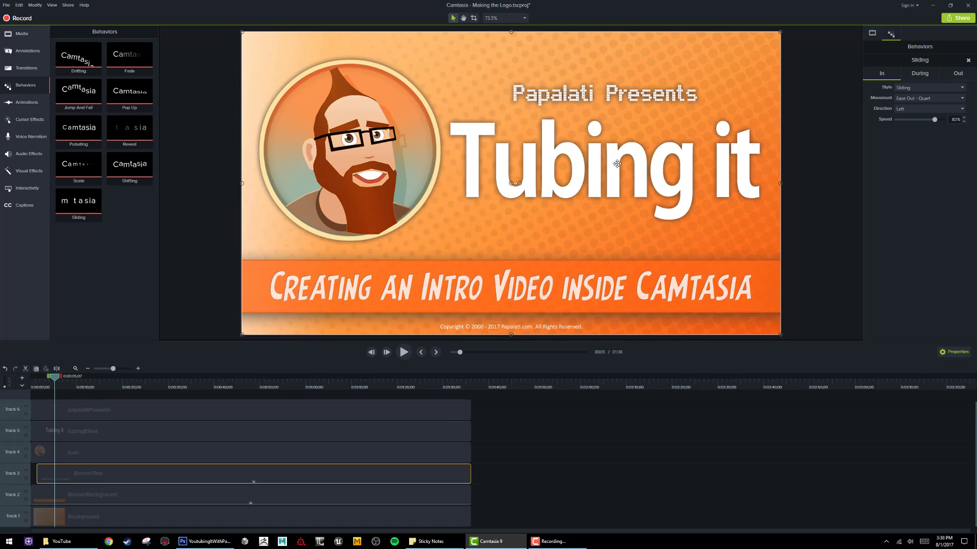
Step: Set the In movement of BannerText's Sliding behavior to Spring and preview the entrance
{"action": "left_click", "coordinate": [924, 98]}
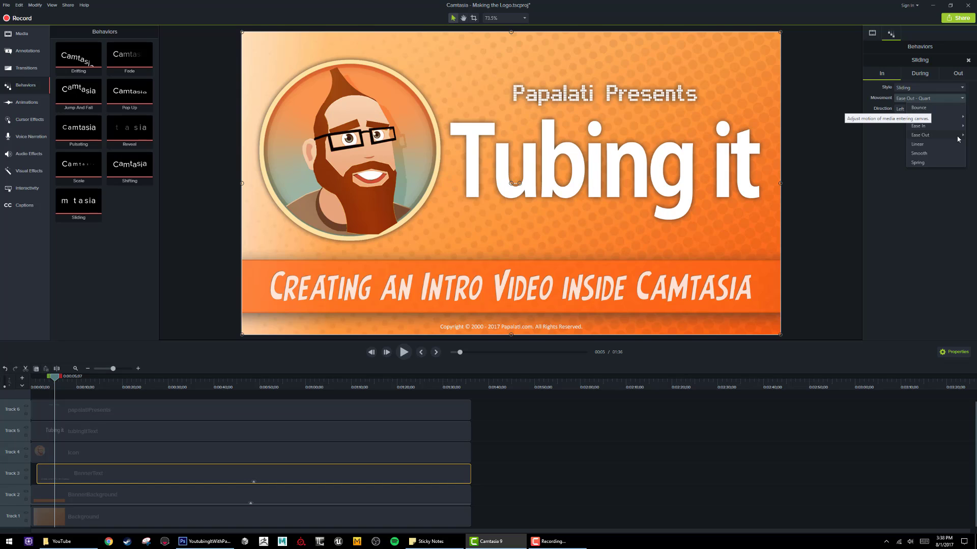
{"action": "left_click", "coordinate": [938, 165]}
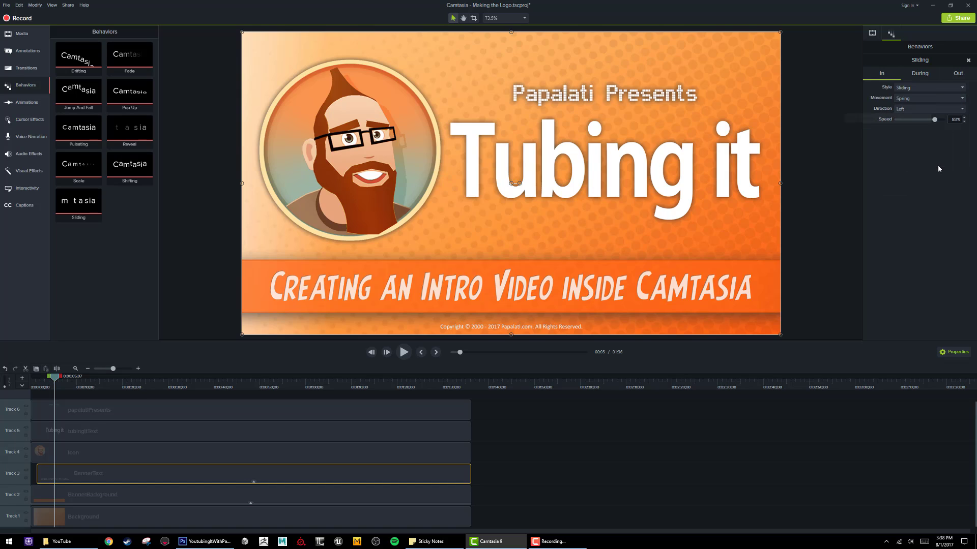
{"action": "left_click_drag", "start_coordinate": [58, 385], "coordinate": [37, 388]}
{"action": "key", "text": "space"}
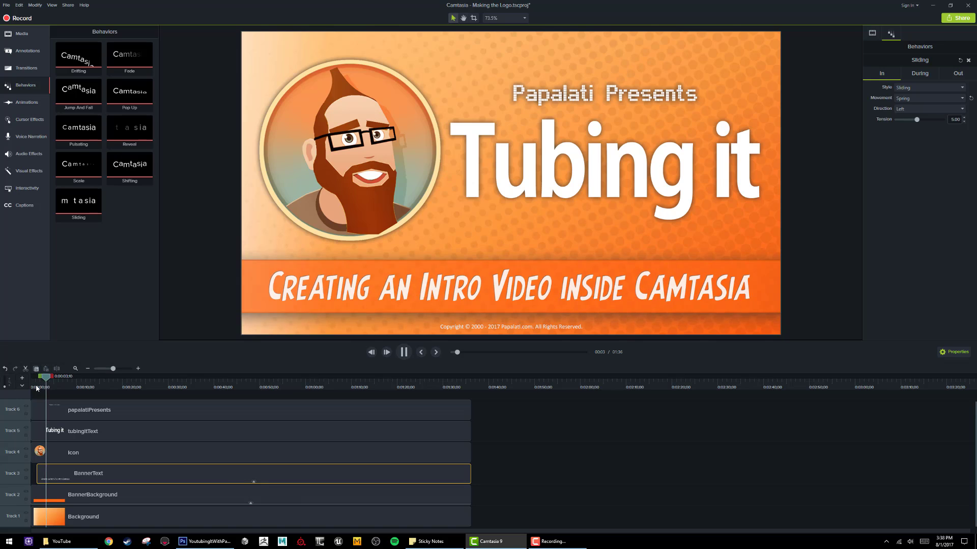
{"action": "key", "text": "space"}
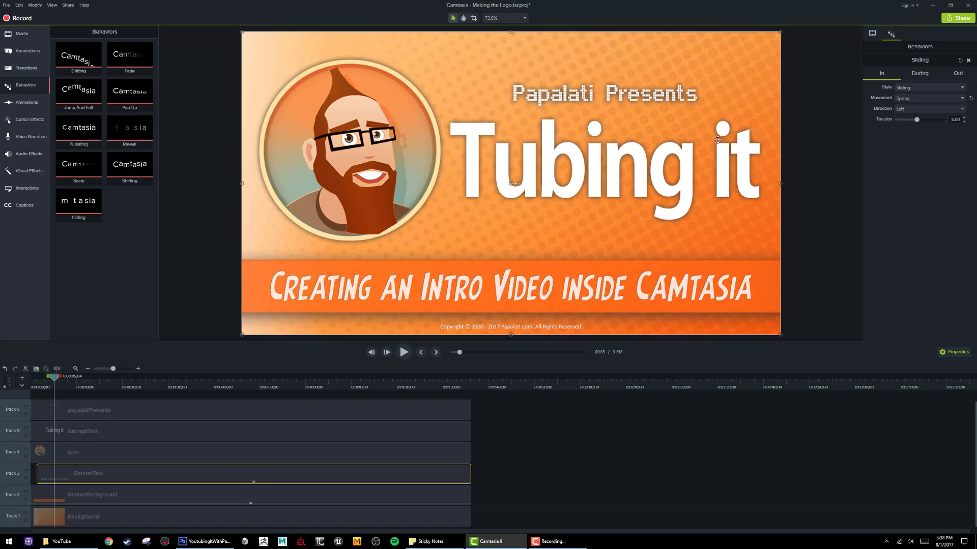
Step: Set both the During and Out styles of BannerText's Sliding behavior to None, and preview from the start
{"action": "left_click", "coordinate": [919, 73]}
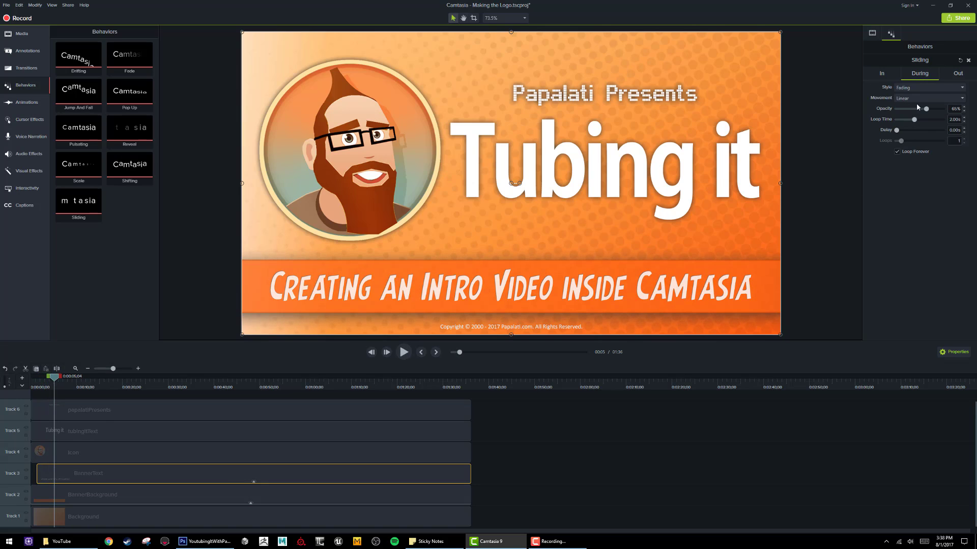
{"action": "left_click", "coordinate": [910, 87]}
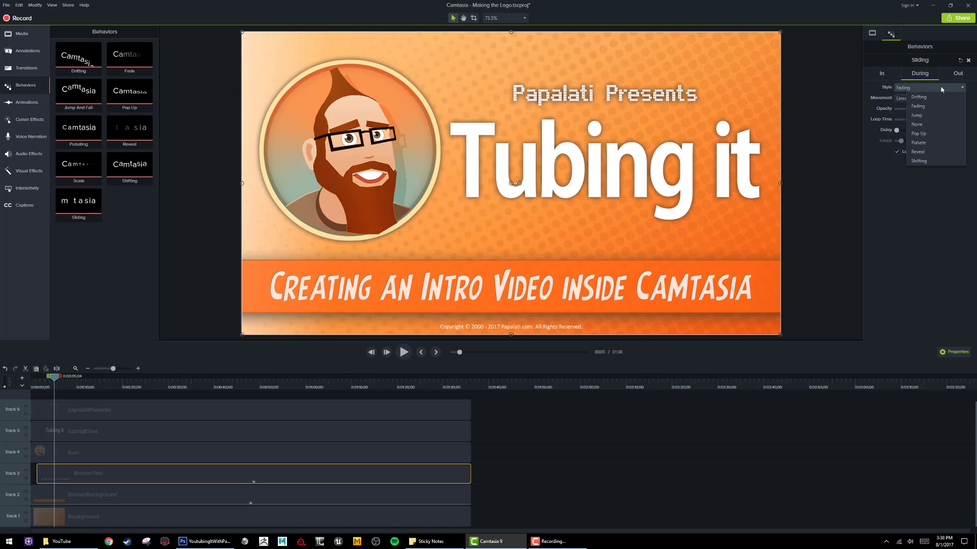
{"action": "left_click", "coordinate": [917, 125]}
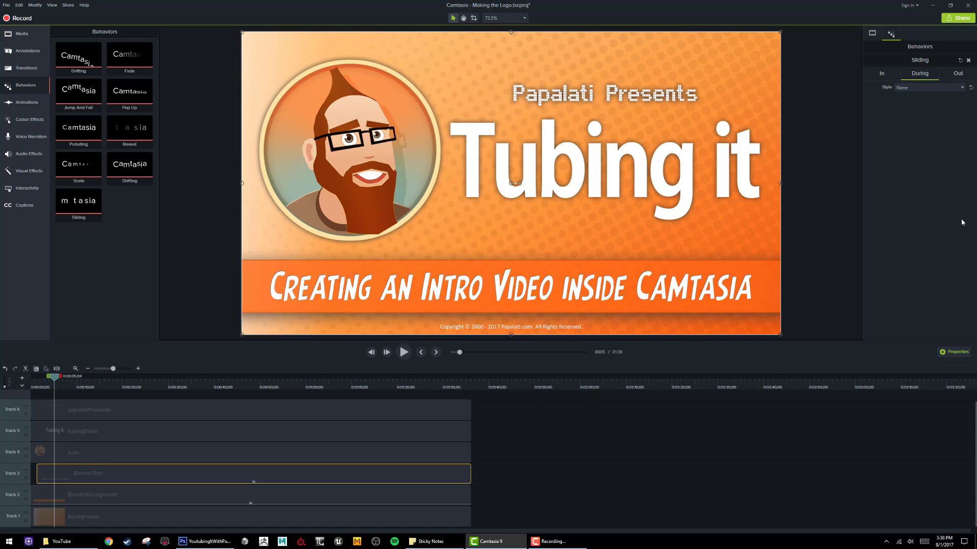
{"action": "left_click", "coordinate": [958, 73]}
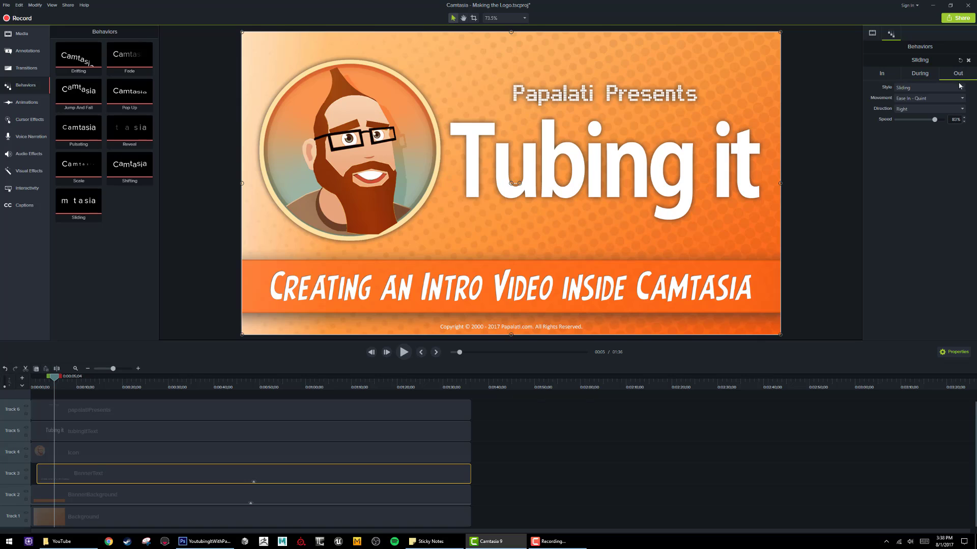
{"action": "left_click", "coordinate": [931, 89]}
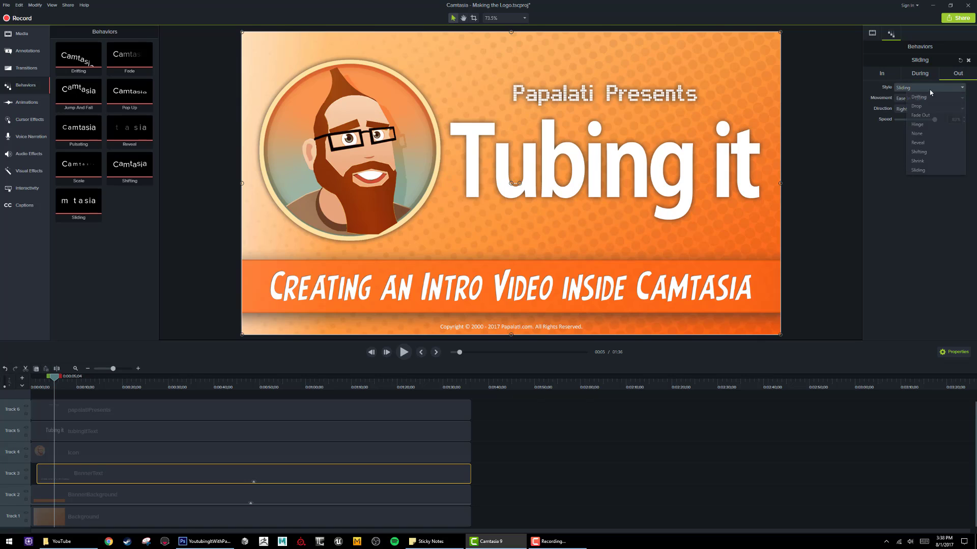
{"action": "left_click", "coordinate": [934, 134]}
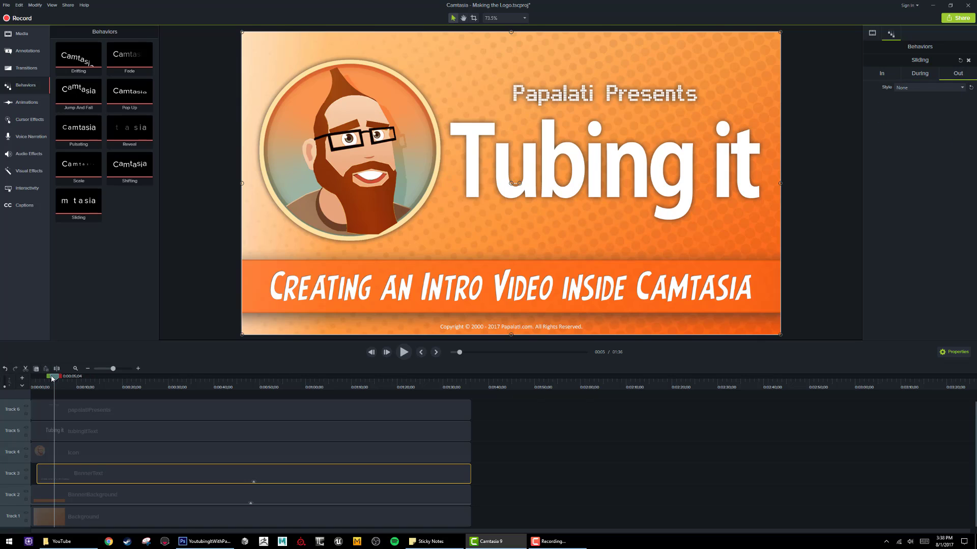
{"action": "left_click_drag", "start_coordinate": [52, 378], "coordinate": [31, 377]}
{"action": "key", "text": "space"}
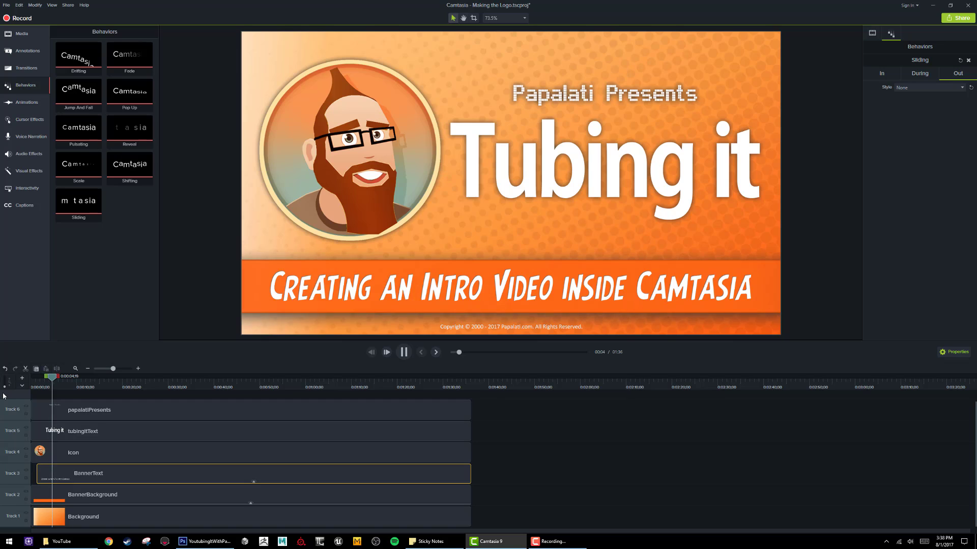
{"action": "key", "text": "space"}
Step: Shift BannerText and BannerBackground together to start around 15 seconds, and Icon, tubingItText and papalatiPresents to around 13 seconds
{"action": "left_click", "coordinate": [93, 496]}
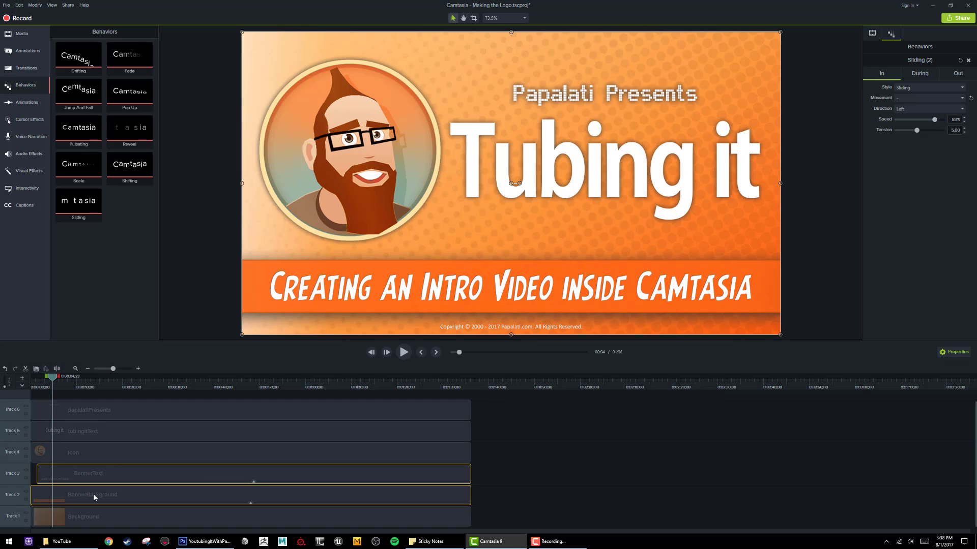
{"action": "left_click_drag", "start_coordinate": [92, 497], "coordinate": [162, 496]}
{"action": "left_click_drag", "start_coordinate": [52, 377], "coordinate": [21, 394]}
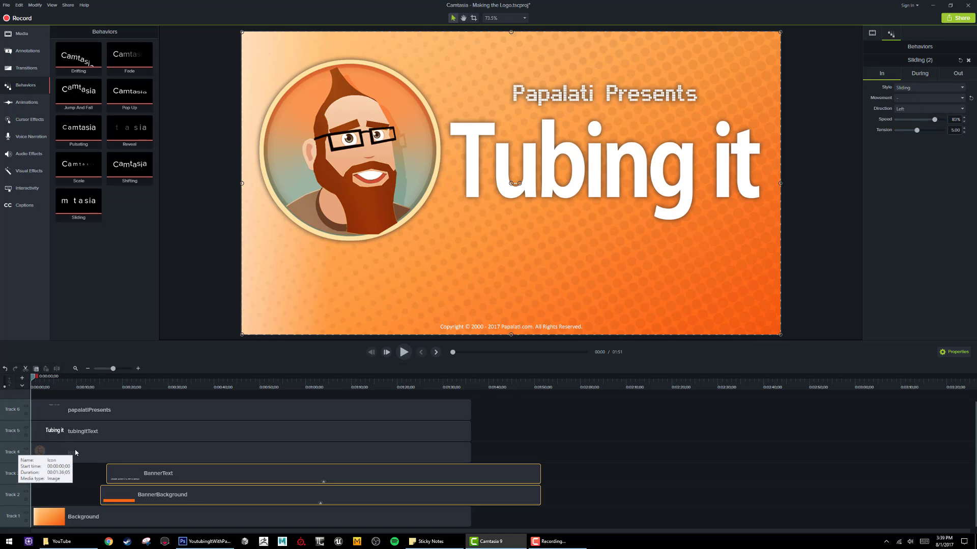
{"action": "left_click_drag", "start_coordinate": [68, 478], "coordinate": [158, 408]}
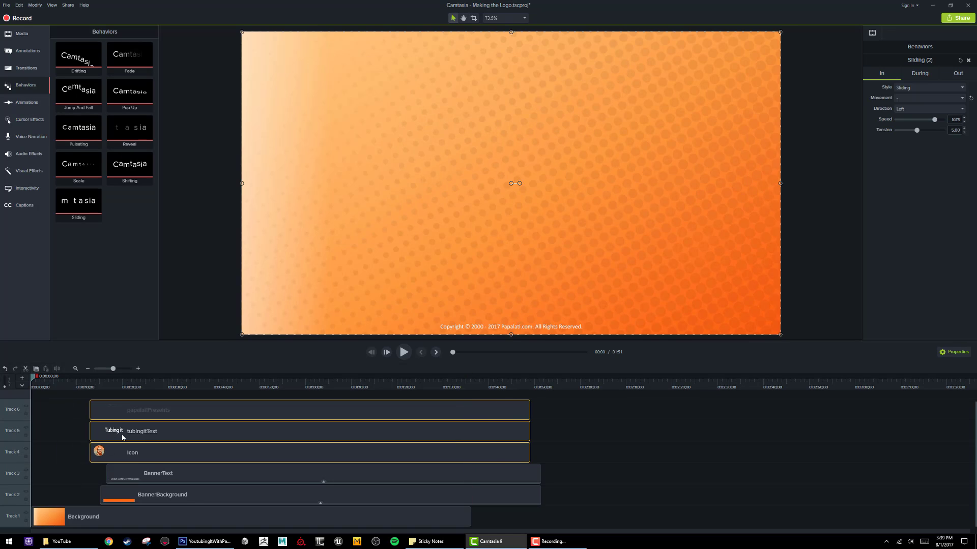
{"action": "left_click", "coordinate": [68, 424]}
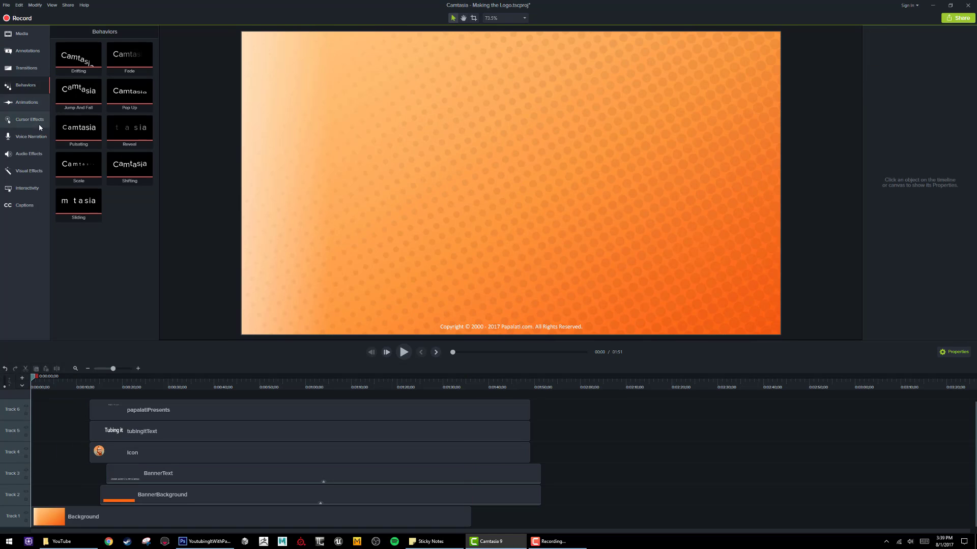
Step: Add a fade transition to the start of the Background clip on Track 1 and preview it
{"action": "left_click", "coordinate": [27, 103]}
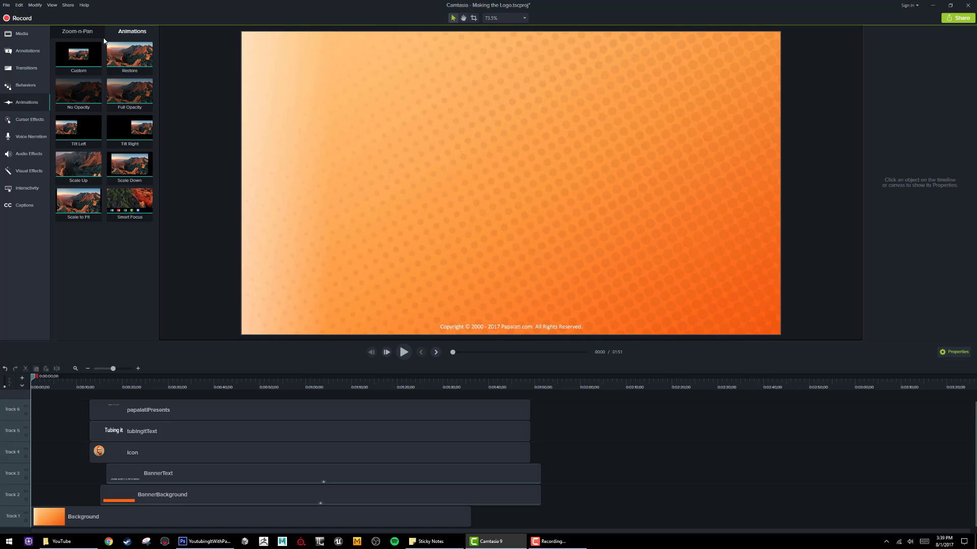
{"action": "left_click", "coordinate": [26, 68]}
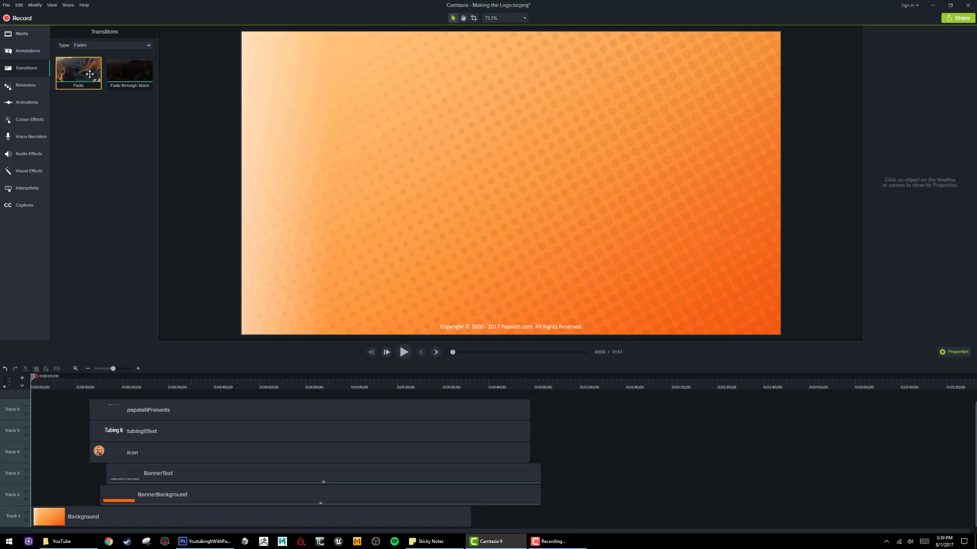
{"action": "left_click_drag", "start_coordinate": [115, 70], "coordinate": [43, 523]}
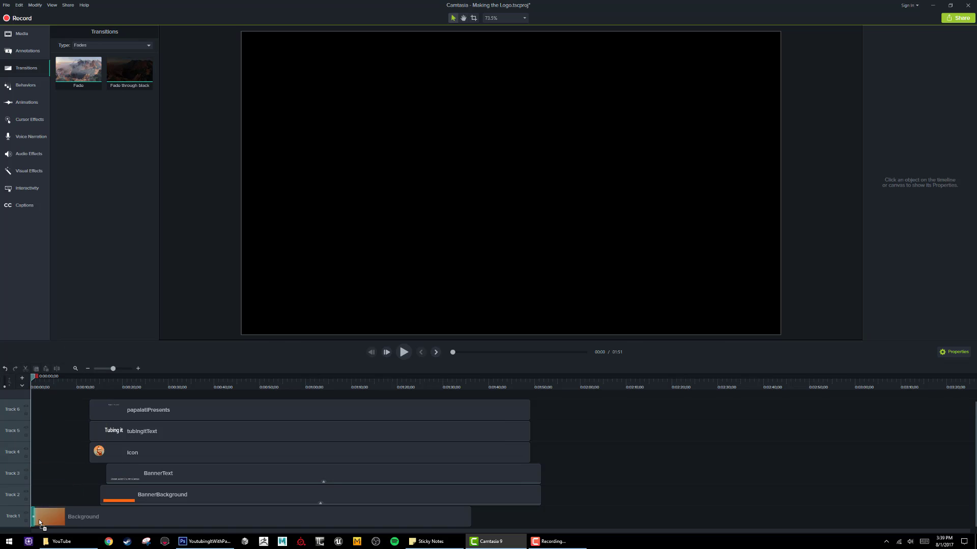
{"action": "key", "text": "space"}
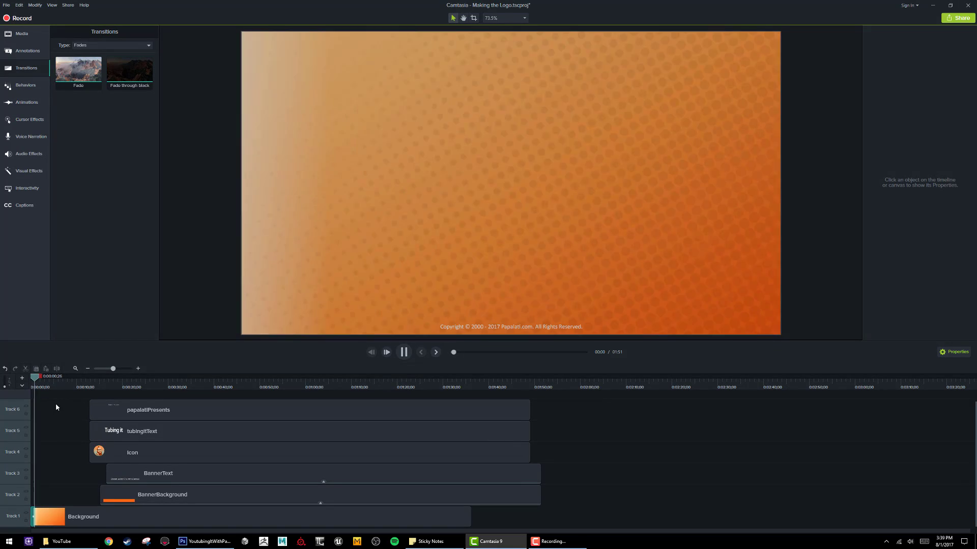
{"action": "key", "text": "space"}
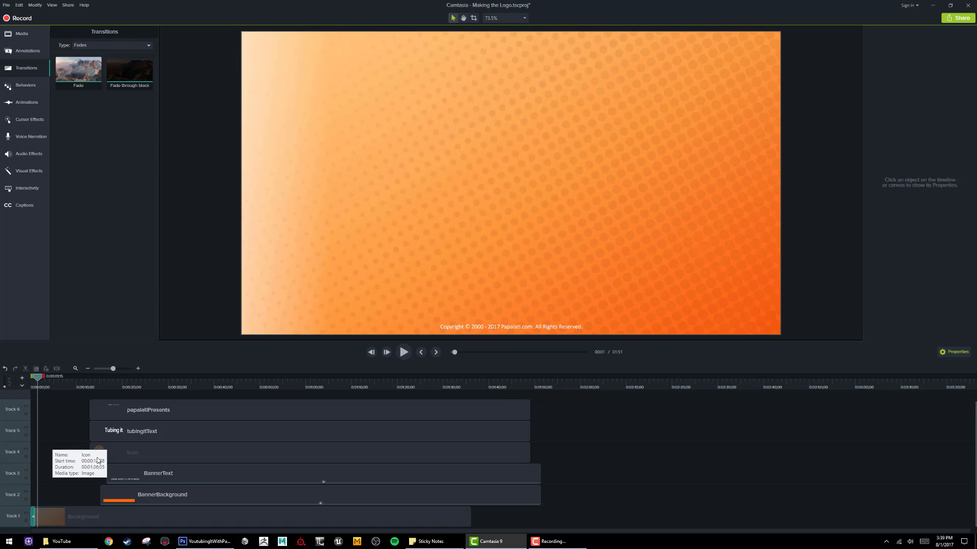
Step: Move the Icon clip on Track 4 to start at the playhead, about 1 second in, and show the available behaviors
{"action": "left_click_drag", "start_coordinate": [143, 455], "coordinate": [96, 456]}
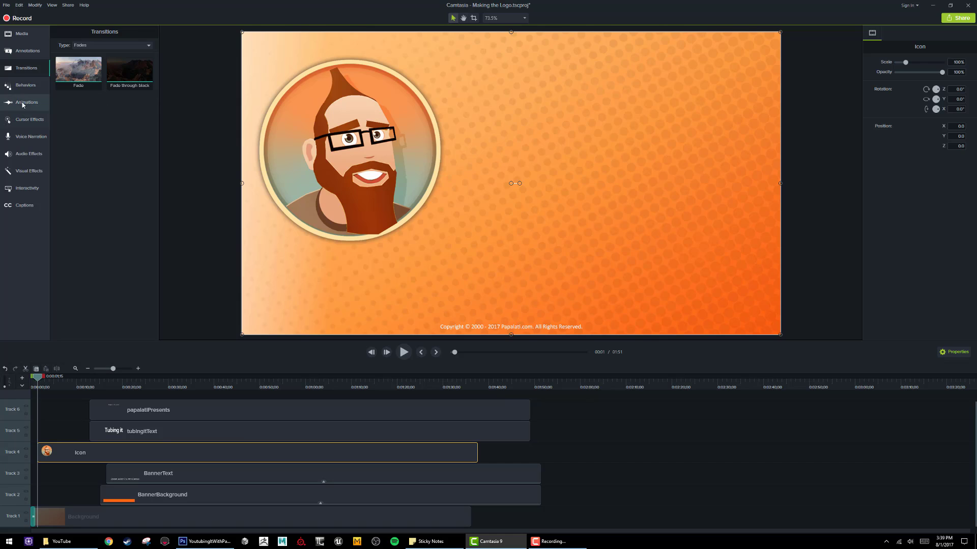
{"action": "left_click", "coordinate": [25, 85]}
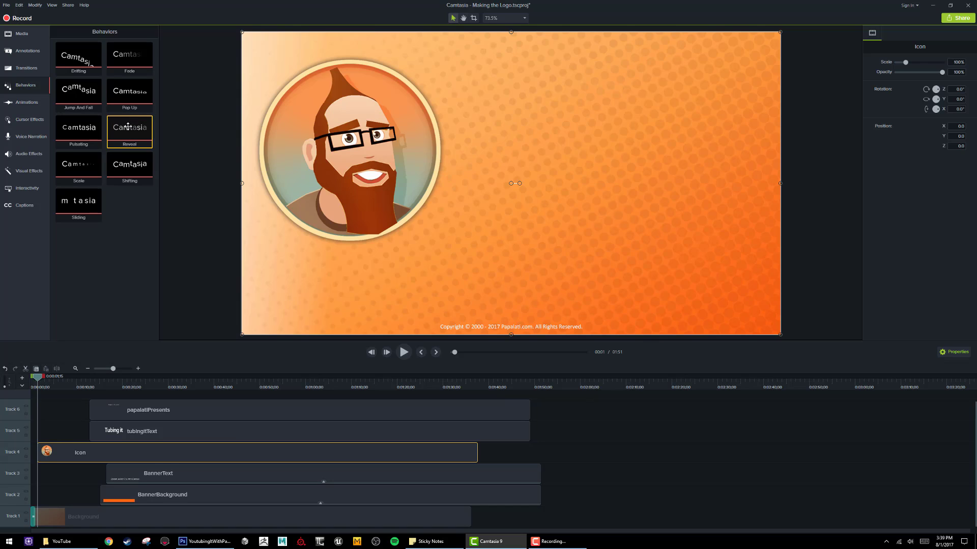
Step: Try the Reveal behavior on the Icon clip and preview its entrance
{"action": "left_click_drag", "start_coordinate": [129, 127], "coordinate": [46, 460]}
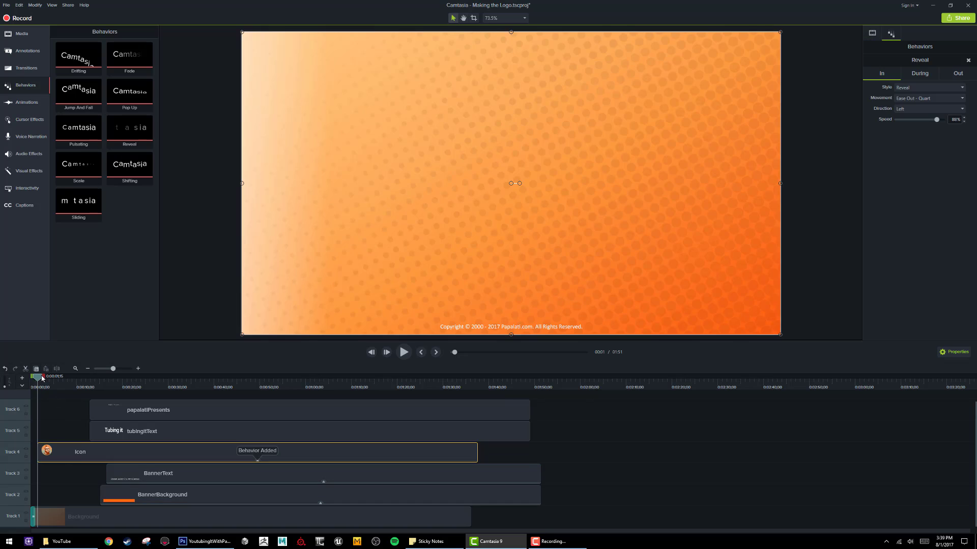
{"action": "left_click_drag", "start_coordinate": [42, 377], "coordinate": [36, 379]}
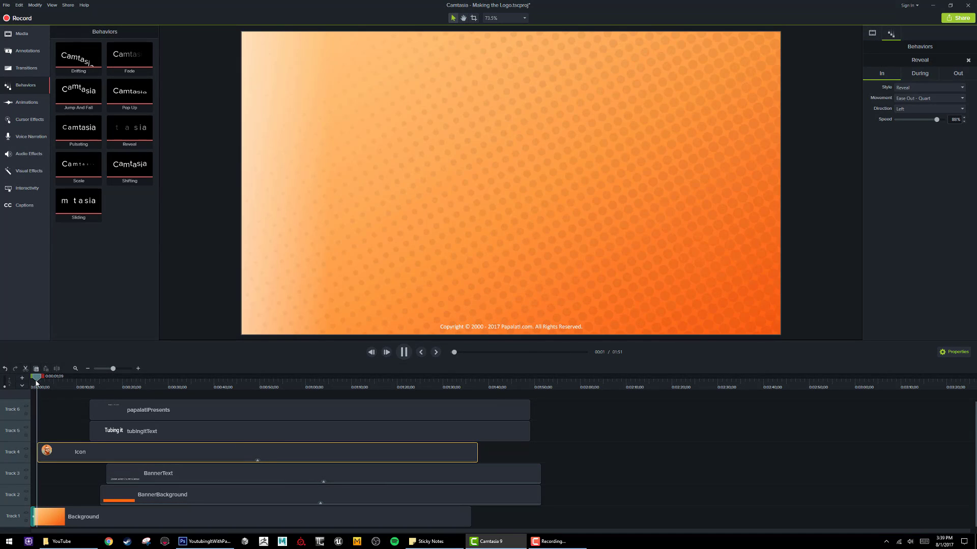
{"action": "key", "text": "space"}
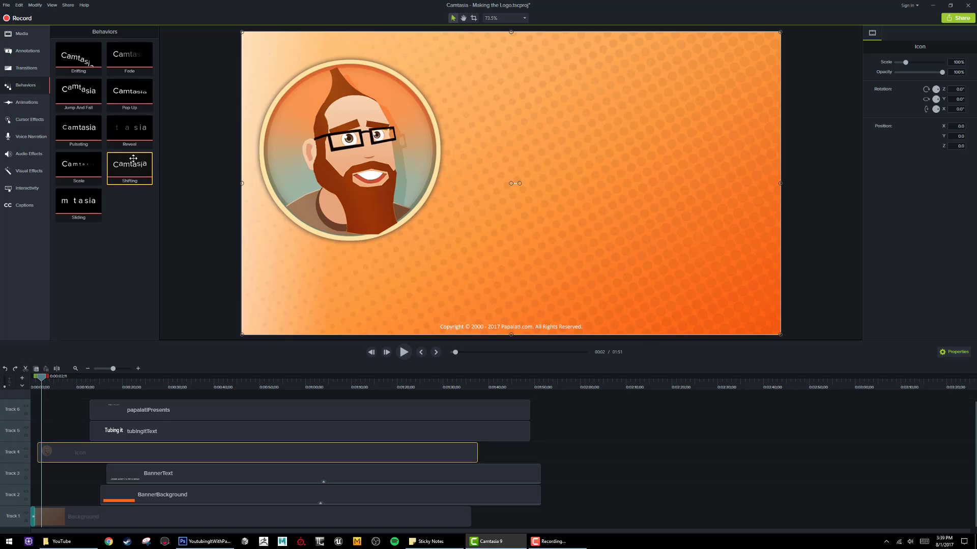
Step: Apply the Scale behavior to the Icon clip and preview its entrance
{"action": "left_click_drag", "start_coordinate": [84, 167], "coordinate": [68, 453]}
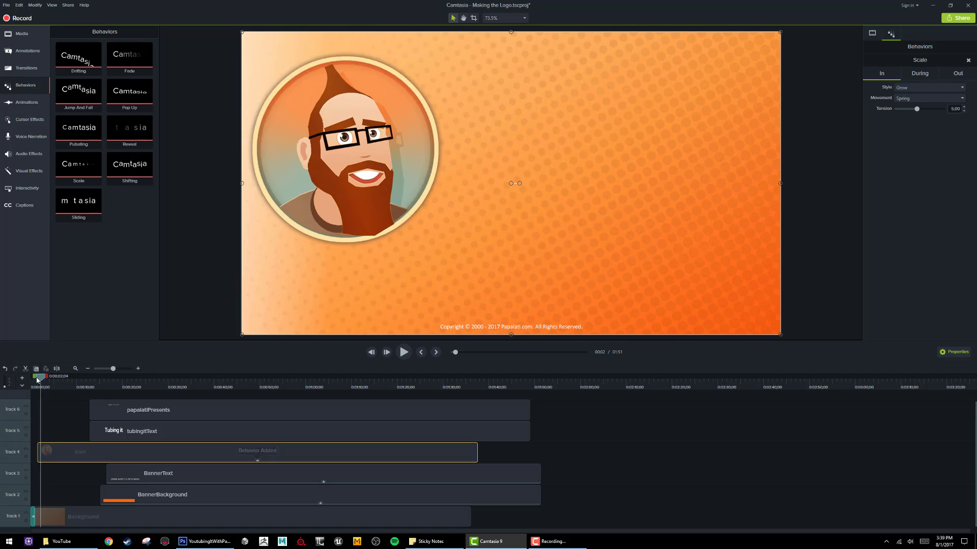
{"action": "left_click_drag", "start_coordinate": [41, 377], "coordinate": [36, 379]}
{"action": "key", "text": "space"}
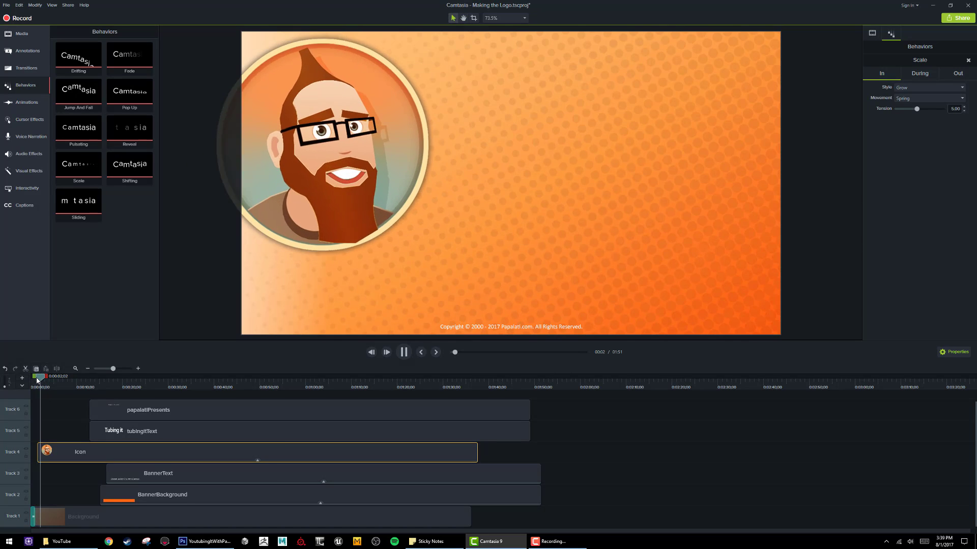
{"action": "key", "text": "space"}
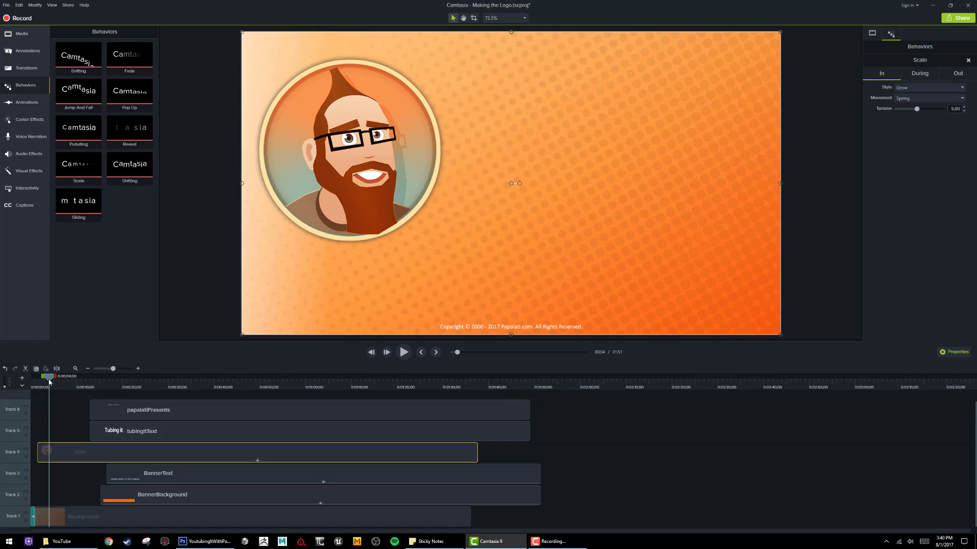
Step: Move the Icon image horizontally to the middle of the canvas, and return the playhead to the start
{"action": "left_click_drag", "start_coordinate": [380, 158], "coordinate": [520, 156]}
{"action": "mouse_move", "coordinate": [455, 209]}
{"action": "left_mouse_down"}
{"action": "mouse_move", "coordinate": [456, 229]}
{"action": "mouse_move", "coordinate": [455, 201]}
{"action": "left_mouse_up"}
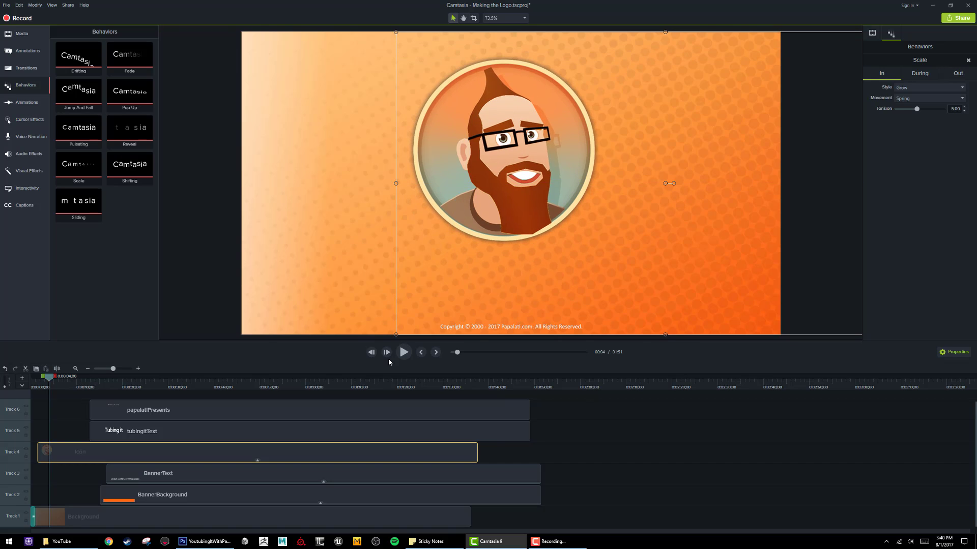
{"action": "left_click_drag", "start_coordinate": [49, 380], "coordinate": [31, 381]}
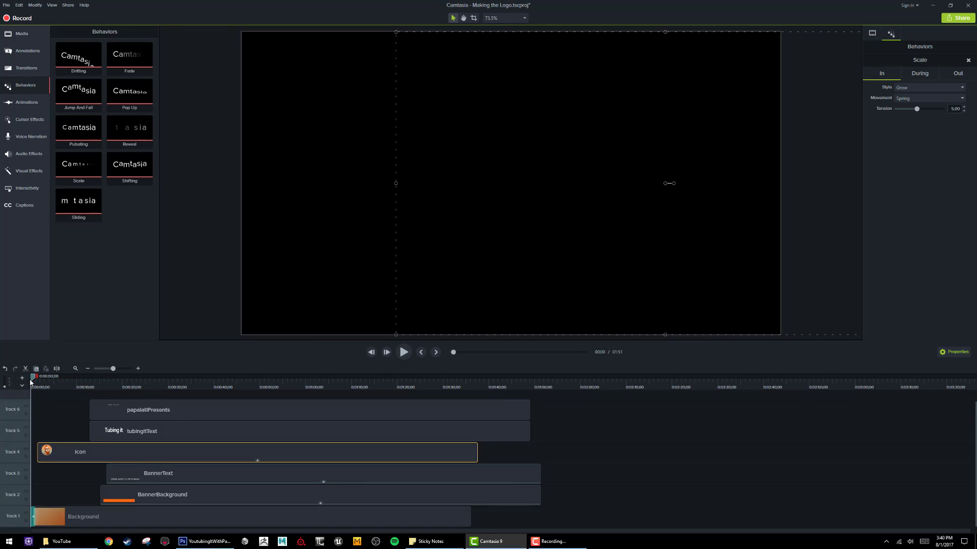
Step: Play the intro from the start to preview the Icon's scale-in entrance
{"action": "key", "text": "space"}
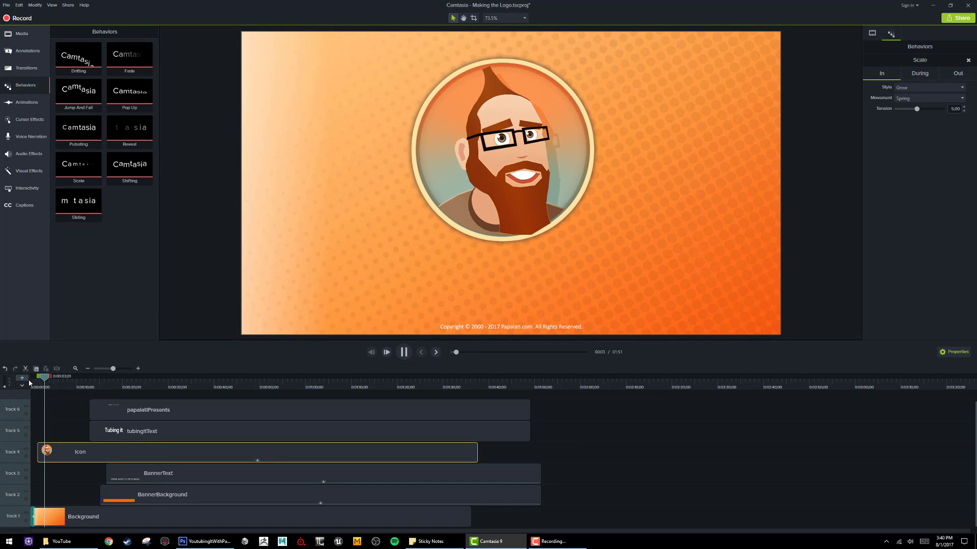
{"action": "key", "text": "space"}
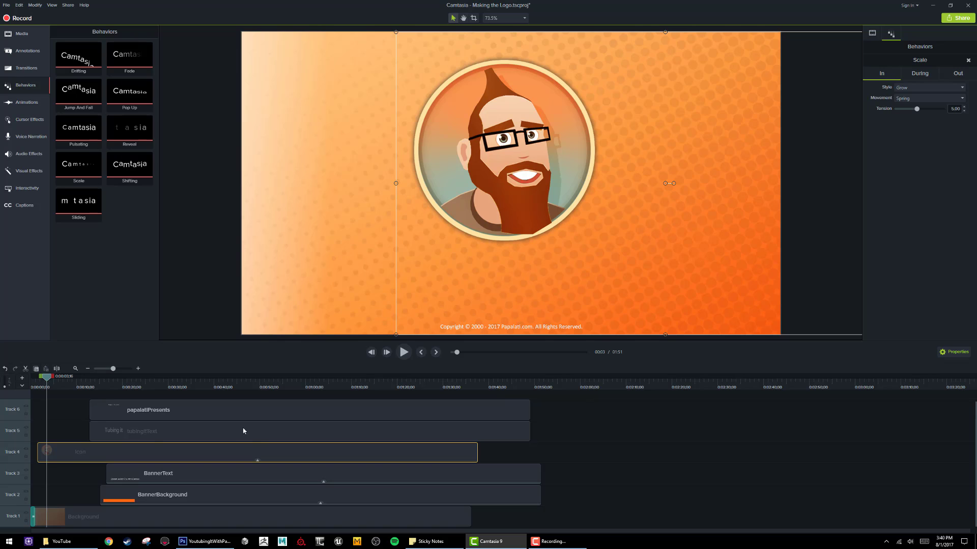
Step: Switch to Photoshop, show the avatar layer, hide Layer 4 and Rectangle 2, and move the avatar to the canvas's horizontal centre
{"action": "left_click", "coordinate": [202, 543]}
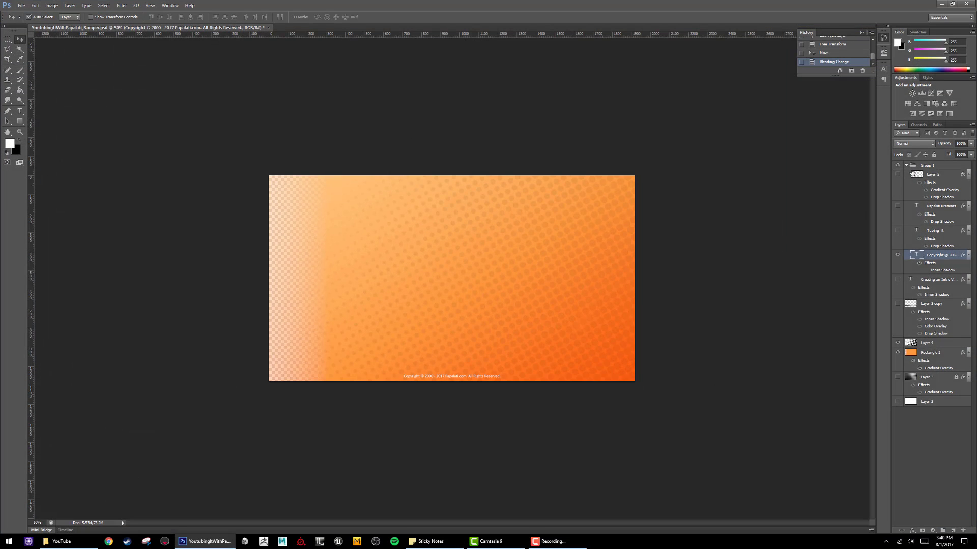
{"action": "left_click", "coordinate": [899, 176]}
{"action": "left_click", "coordinate": [897, 354]}
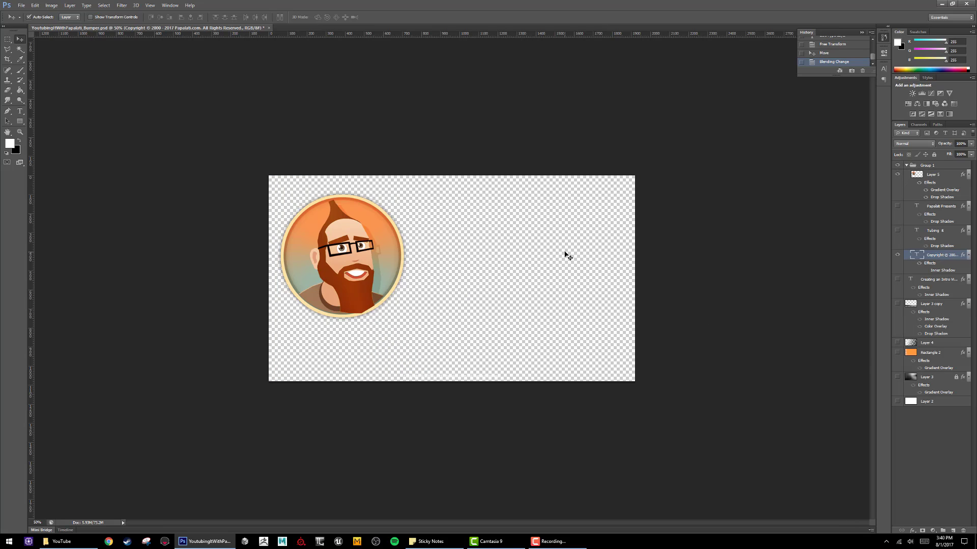
{"action": "key", "text": "c"}
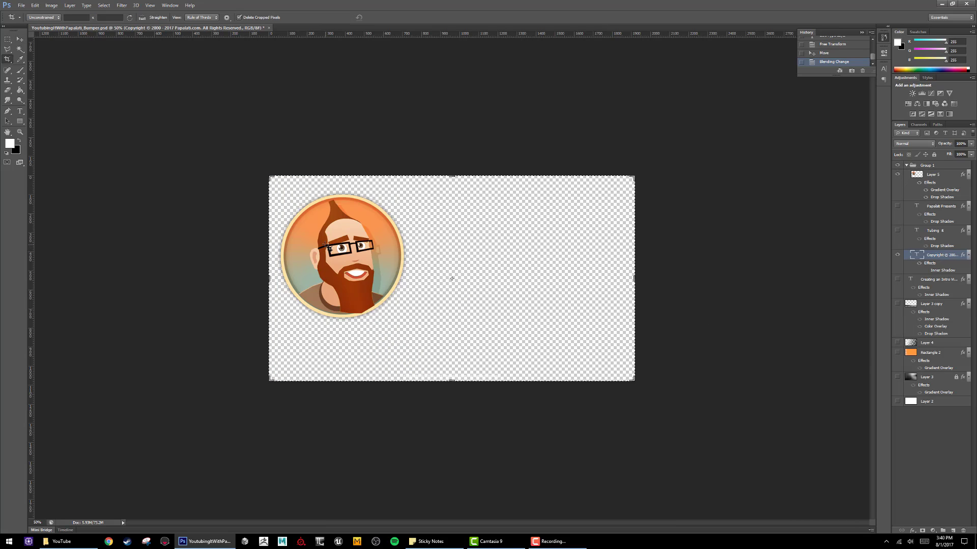
{"action": "key", "text": "v"}
{"action": "left_click_drag", "start_coordinate": [467, 259], "coordinate": [446, 251]}
{"action": "key", "text": "ctrl+z"}
{"action": "left_click_drag", "start_coordinate": [364, 256], "coordinate": [472, 255]}
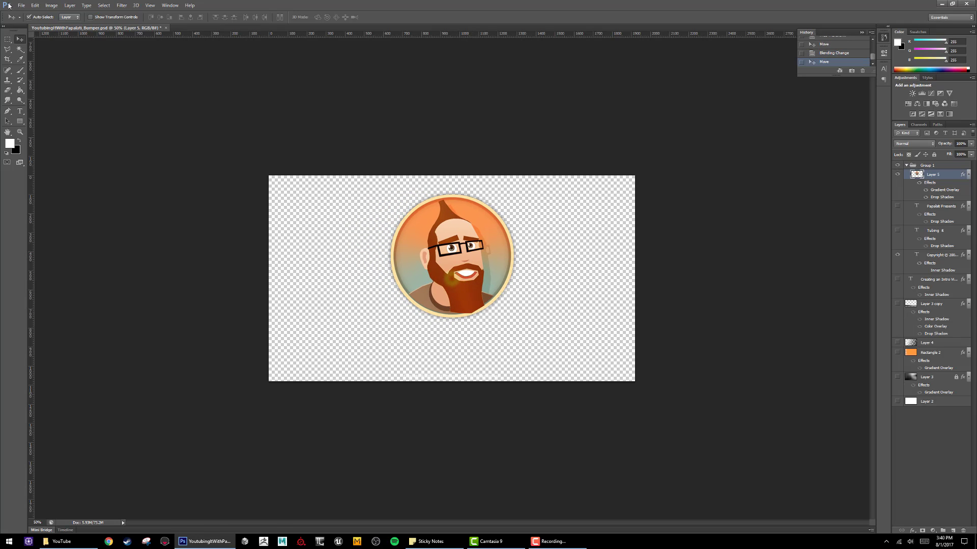
Step: Export the centred avatar for web with the PNG-24 preset, overwriting Icon.png in the Making a YouTube Intro Video folder
{"action": "left_click", "coordinate": [21, 5]}
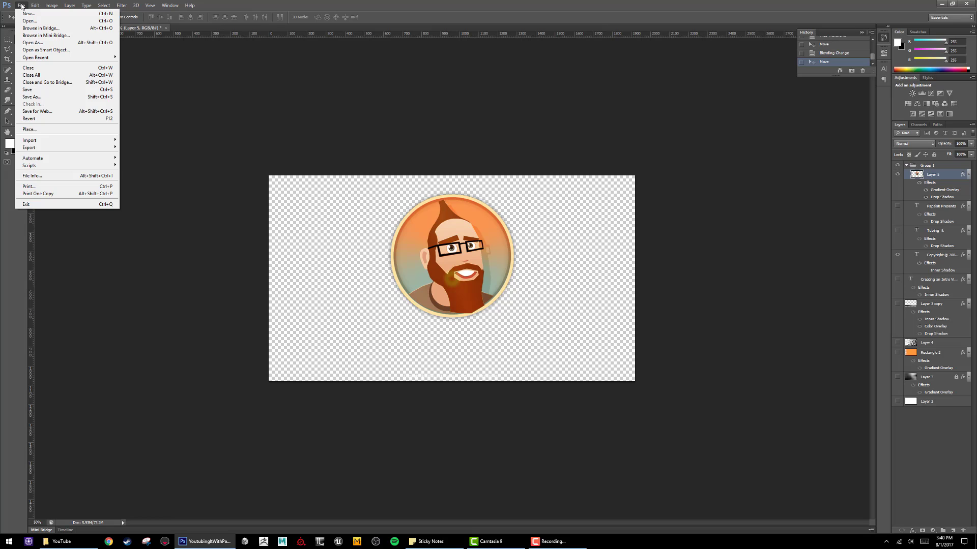
{"action": "left_click", "coordinate": [39, 111]}
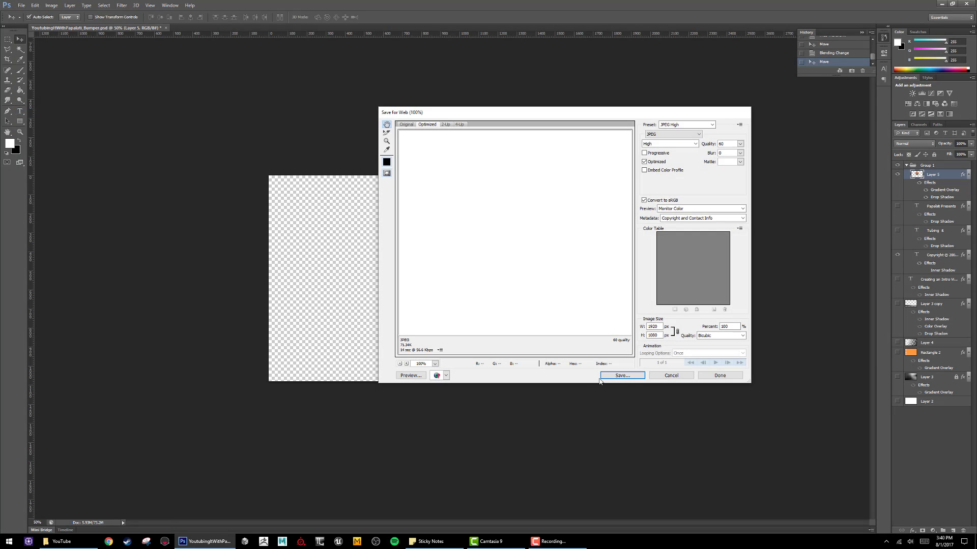
{"action": "left_click", "coordinate": [712, 125]}
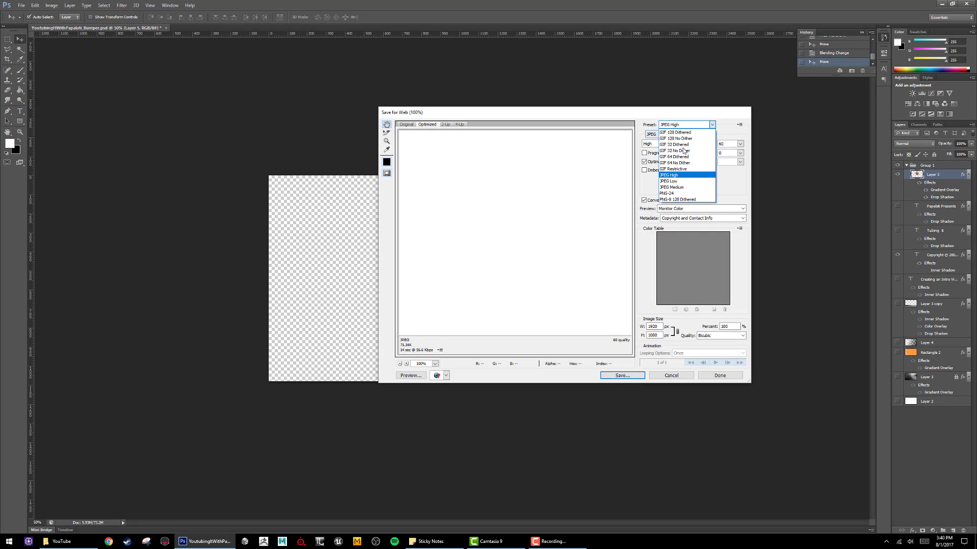
{"action": "left_click", "coordinate": [674, 191]}
{"action": "left_click", "coordinate": [621, 375]}
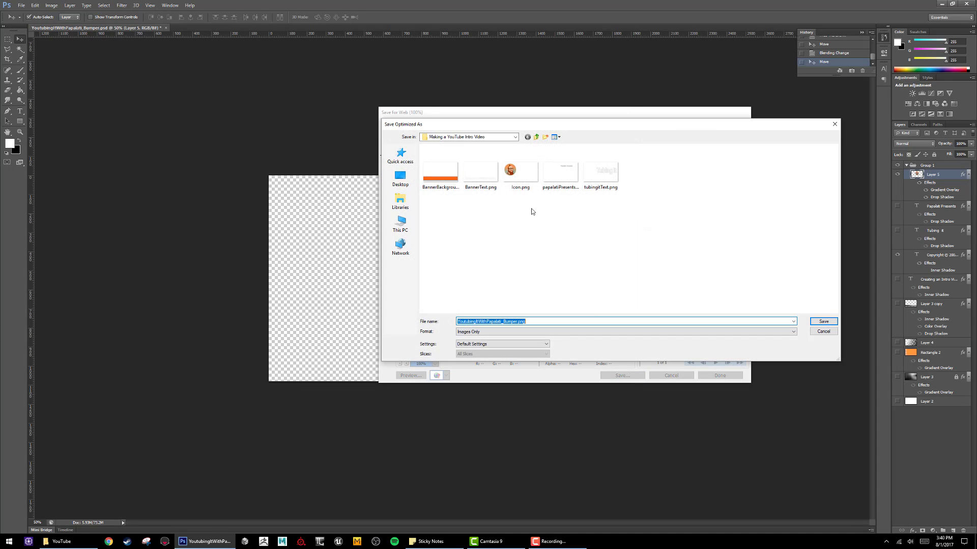
{"action": "key", "text": "Return"}
{"action": "left_click", "coordinate": [555, 241]}
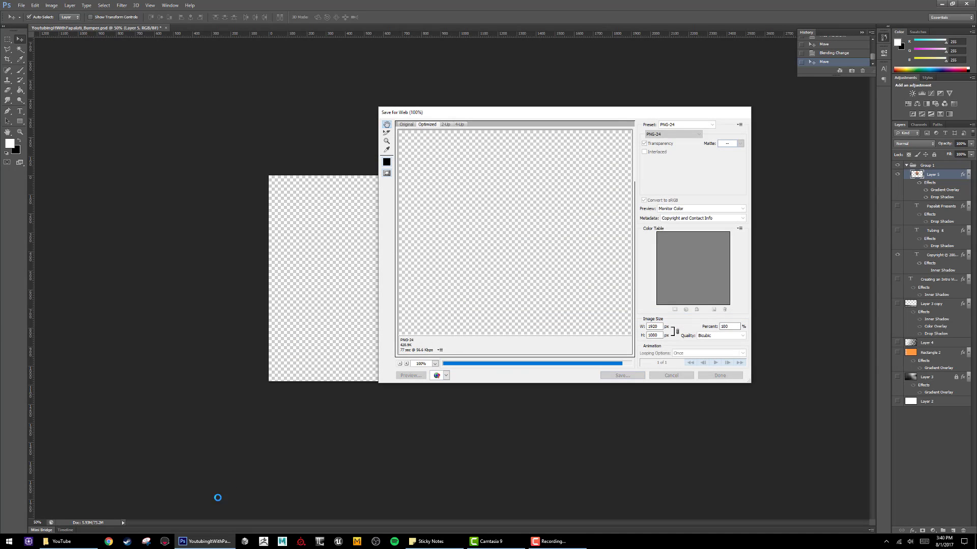
Step: Switch to Camtasia and try to update the Icon.png media from the re-exported Icon.png file
{"action": "left_click", "coordinate": [489, 542]}
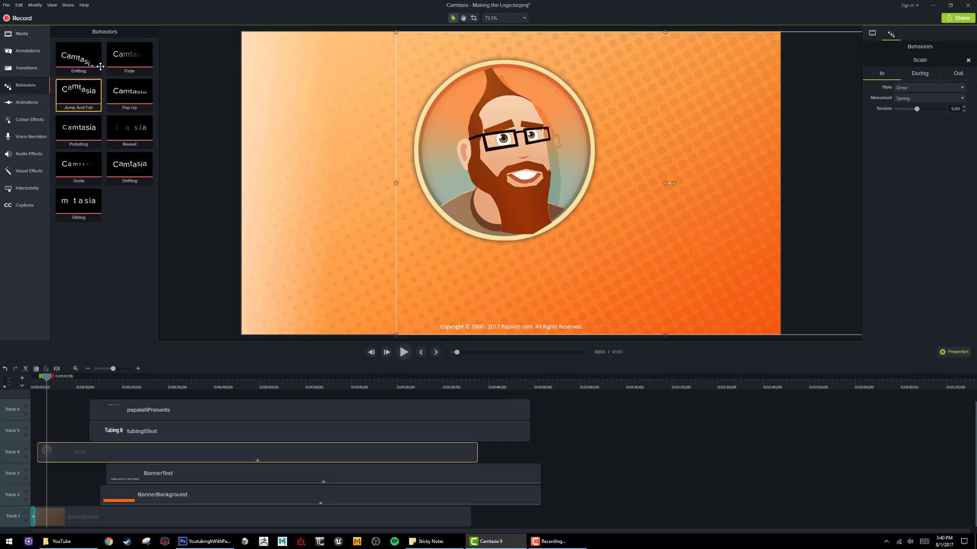
{"action": "left_click", "coordinate": [21, 33]}
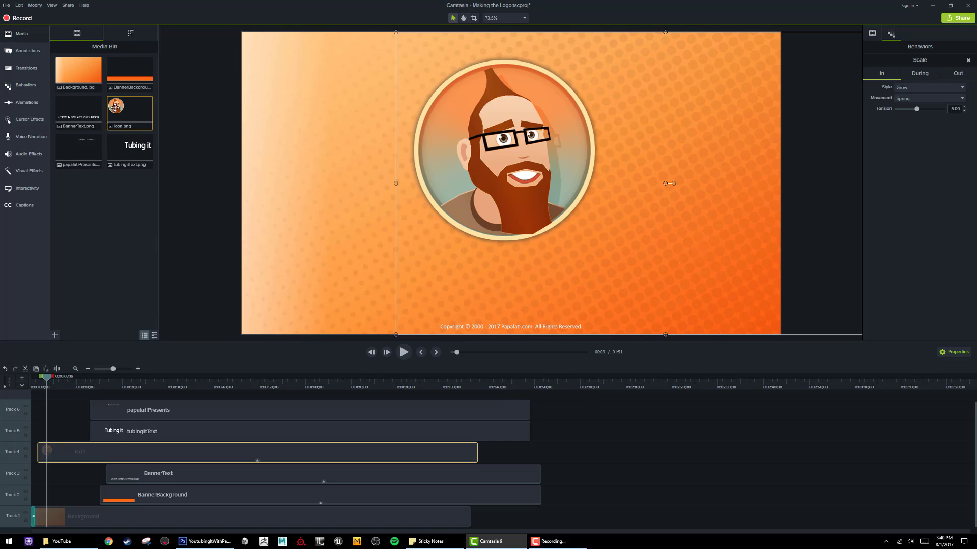
{"action": "right_click", "coordinate": [112, 110]}
{"action": "left_click", "coordinate": [79, 142]}
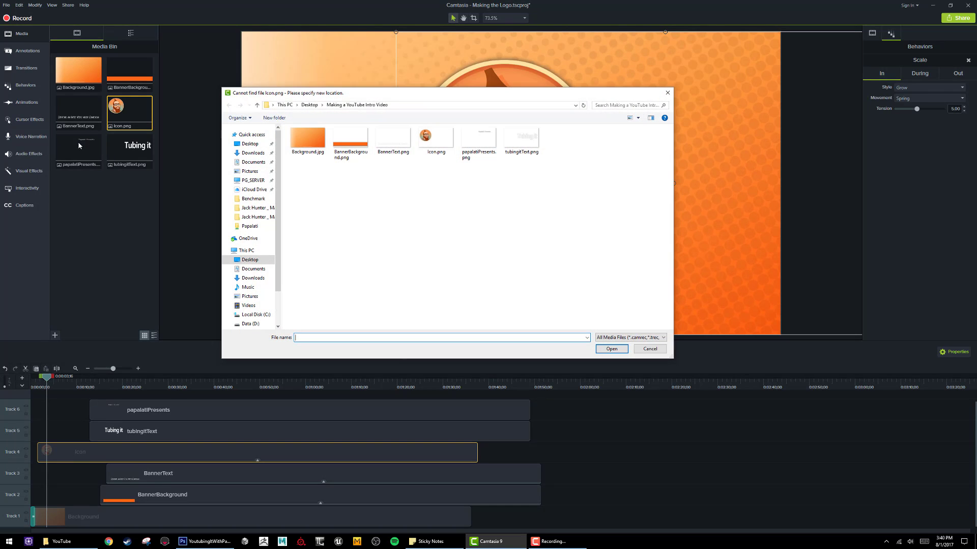
{"action": "left_click", "coordinate": [445, 138]}
{"action": "double_click", "coordinate": [445, 137]}
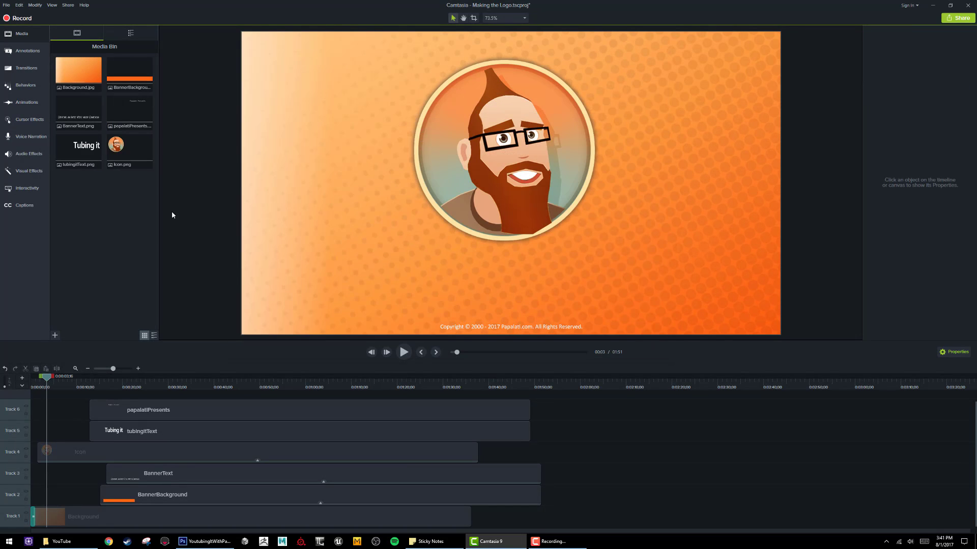
Step: Try to delete Icon.png from the Media Bin, and delete the Icon clip from Track 4
{"action": "right_click", "coordinate": [131, 152]}
{"action": "left_click", "coordinate": [76, 196]}
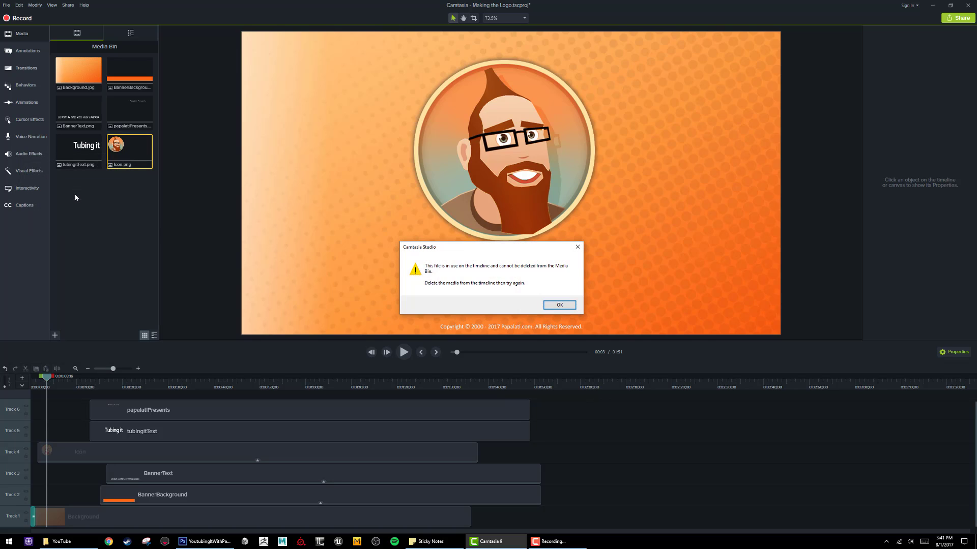
{"action": "left_click", "coordinate": [559, 305]}
{"action": "left_click", "coordinate": [103, 450]}
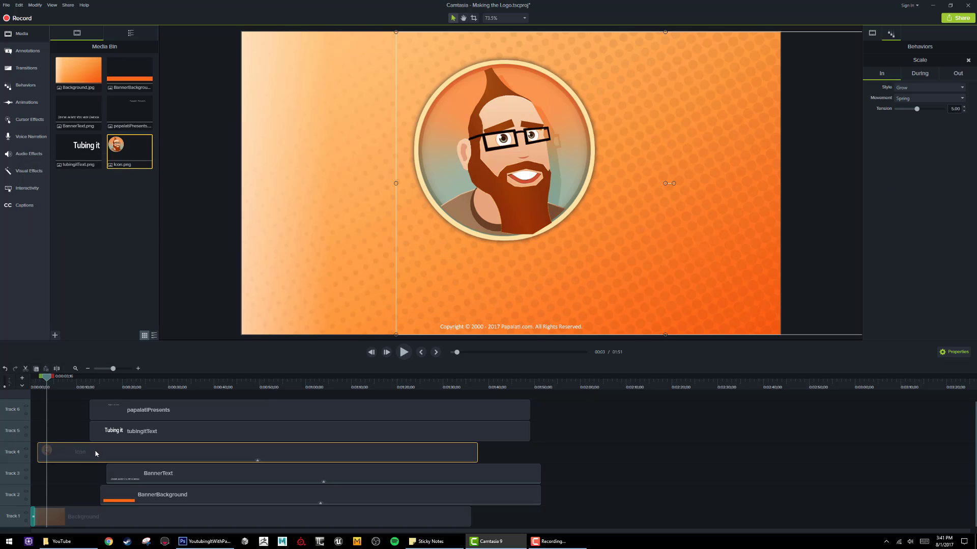
{"action": "key", "text": "Delete"}
Step: Start updating the Icon.png media and delete the old Icon.png file from the project folder
{"action": "right_click", "coordinate": [128, 156]}
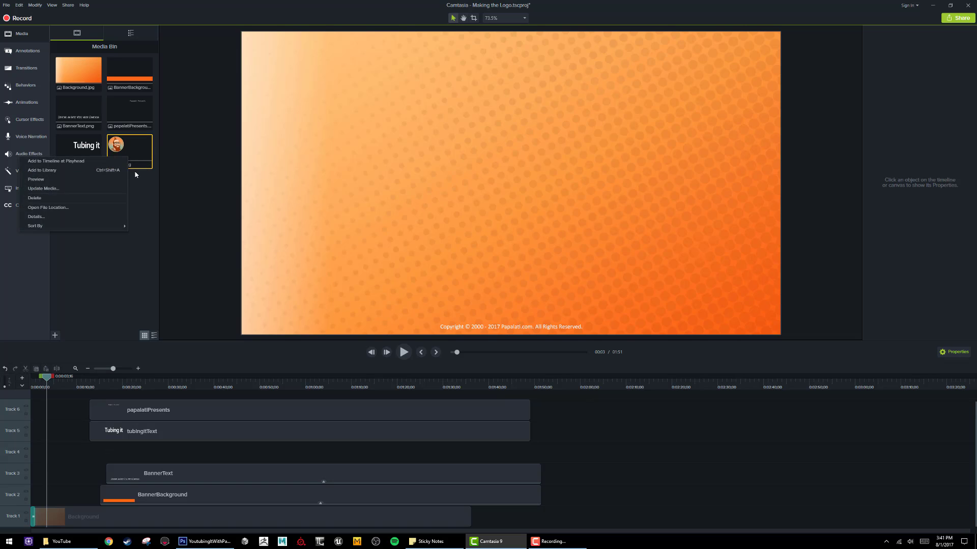
{"action": "left_click", "coordinate": [68, 189]}
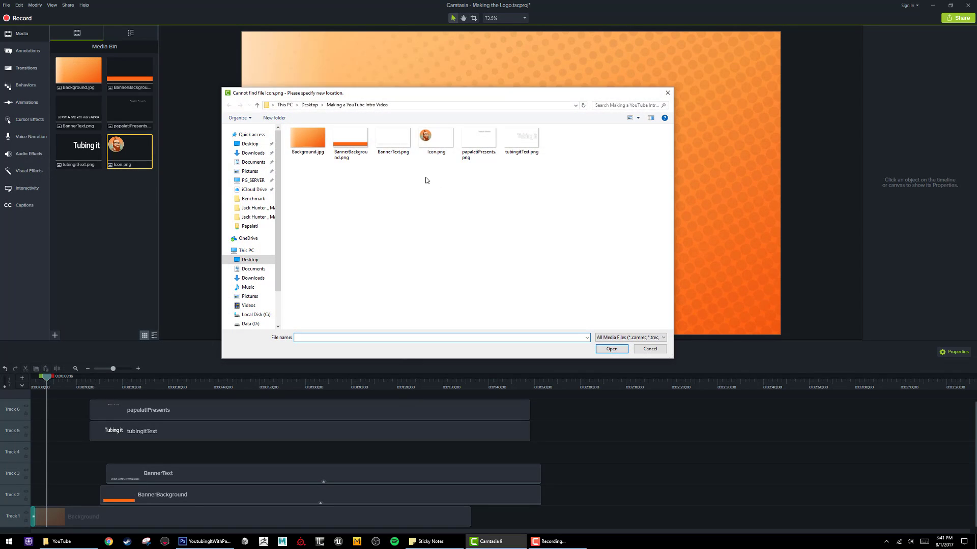
{"action": "left_click", "coordinate": [441, 140]}
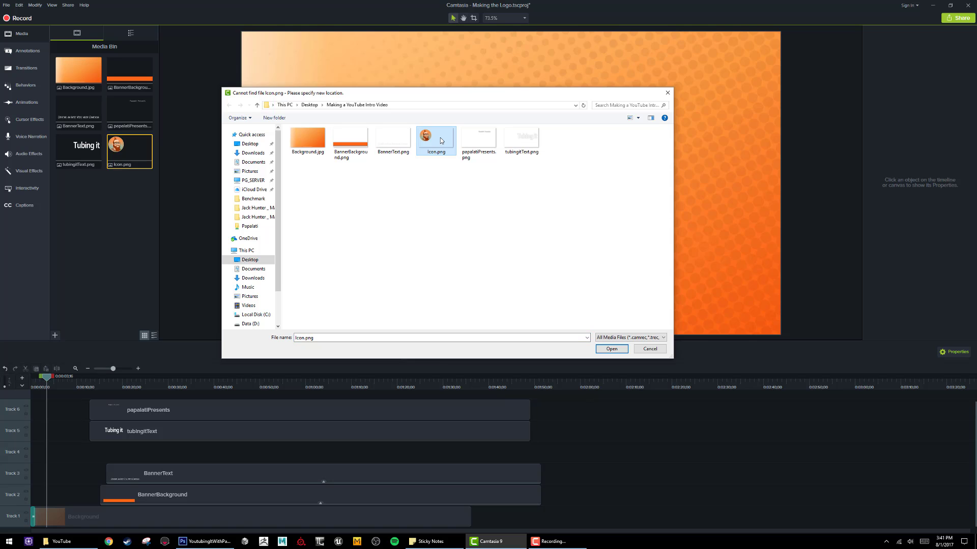
{"action": "right_click", "coordinate": [441, 141]}
{"action": "left_click", "coordinate": [407, 344]}
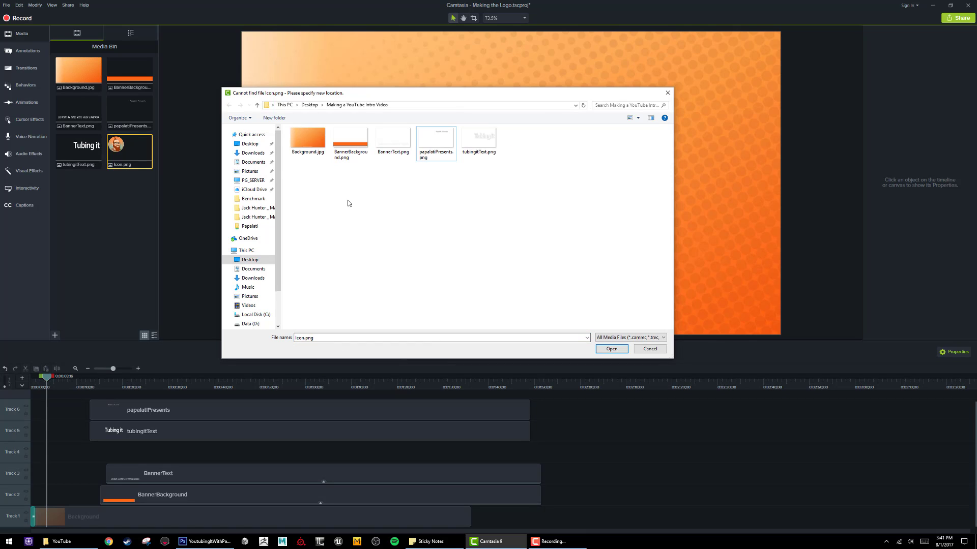
Step: Switch to Photoshop and export the centred avatar for web as a PNG-24 file named Icon2.png in the same folder
{"action": "key", "text": "alt+Tab"}
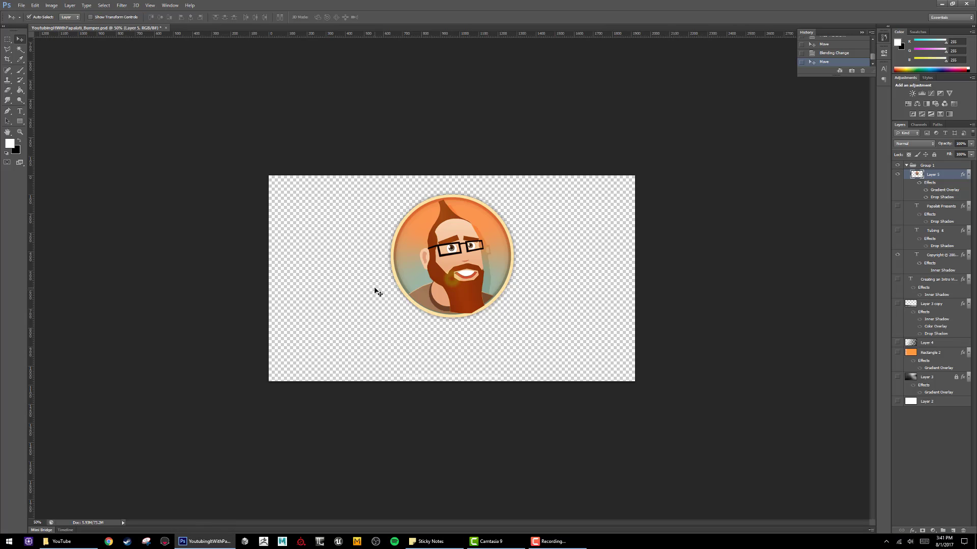
{"action": "key", "text": "ctrl+alt+shift+s"}
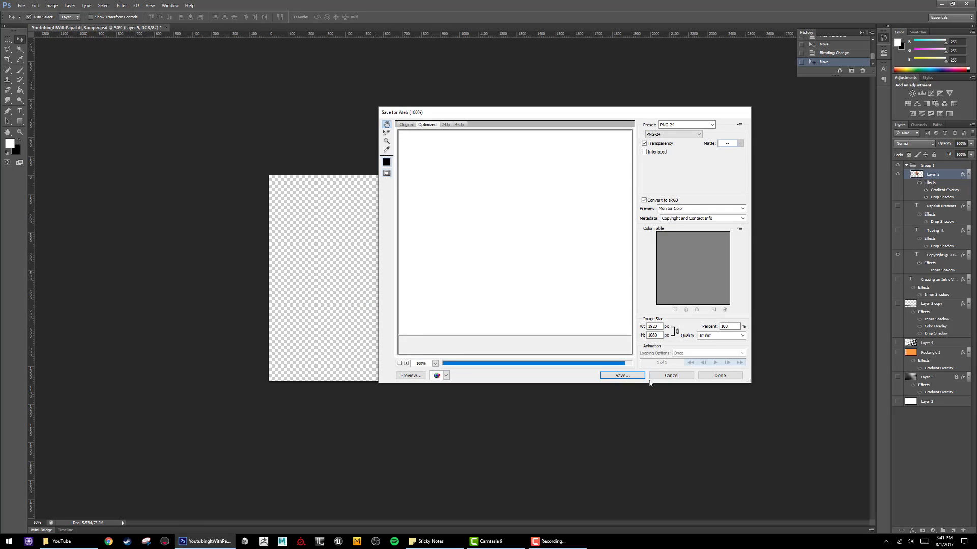
{"action": "left_click", "coordinate": [633, 376]}
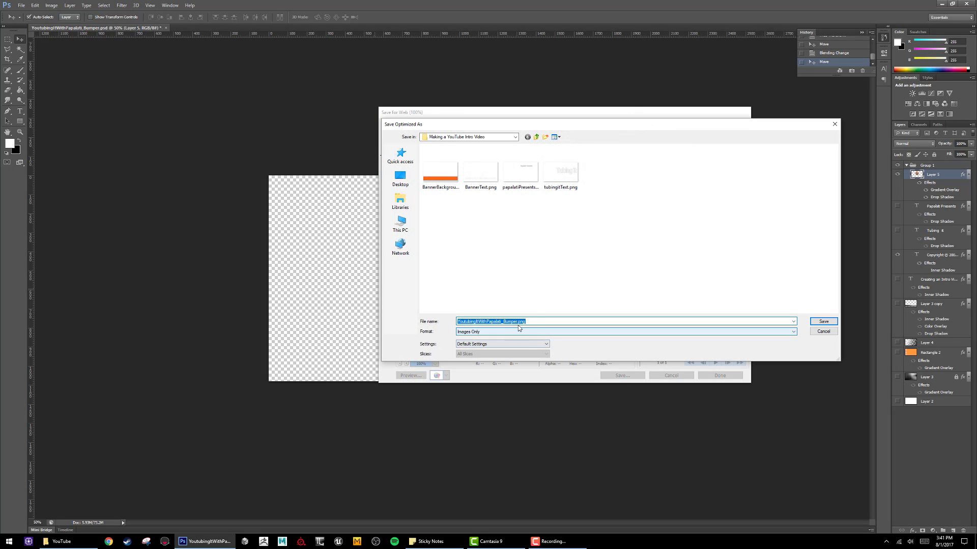
{"action": "left_click", "coordinate": [537, 321]}
{"action": "left_click_drag", "start_coordinate": [539, 321], "coordinate": [389, 319]}
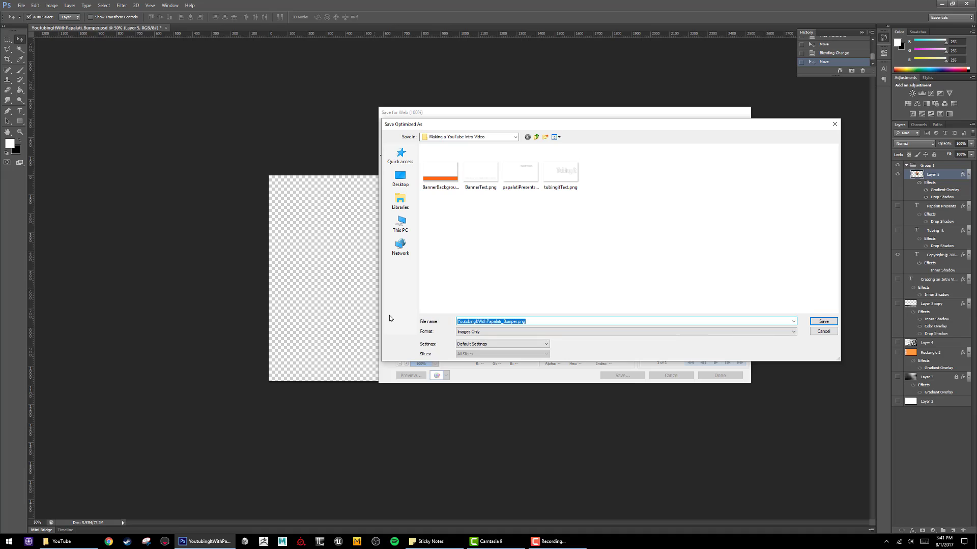
{"action": "key", "text": "BackSpace"}
{"action": "key", "text": "Return"}
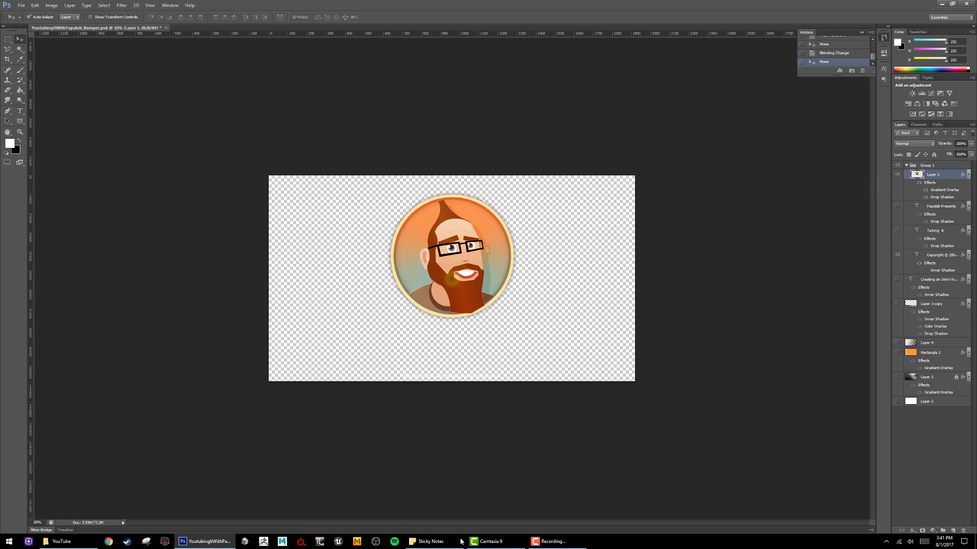
Step: Switch to Camtasia, update the icon media to Icon2.png, and place it centred on the canvas with its clip on Track 4
{"action": "left_click", "coordinate": [487, 541]}
{"action": "double_click", "coordinate": [436, 141]}
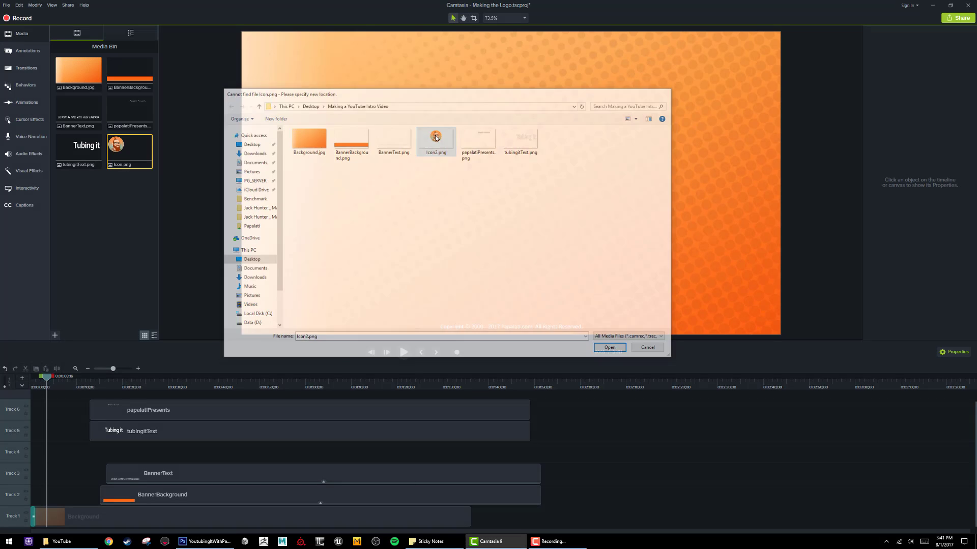
{"action": "left_click_drag", "start_coordinate": [139, 160], "coordinate": [515, 184]}
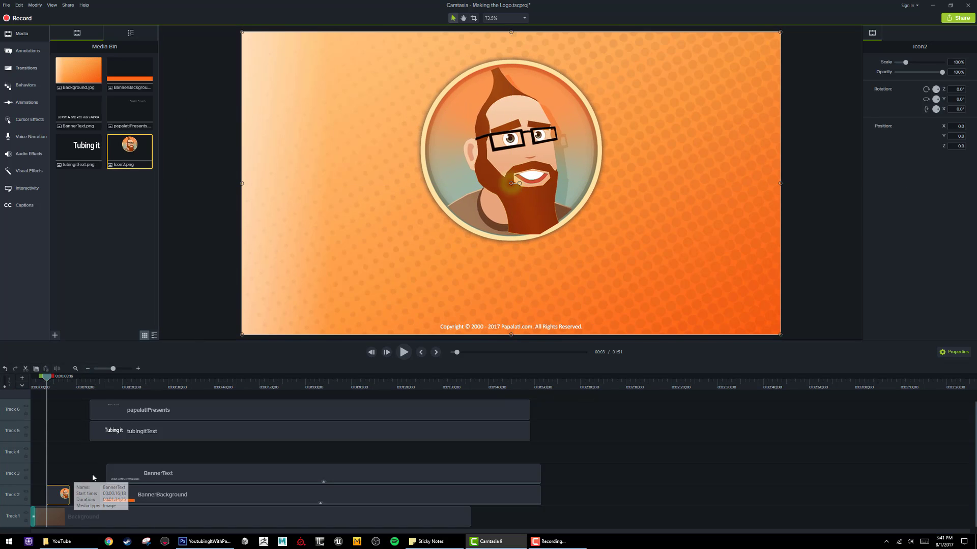
{"action": "left_click_drag", "start_coordinate": [62, 494], "coordinate": [61, 456]}
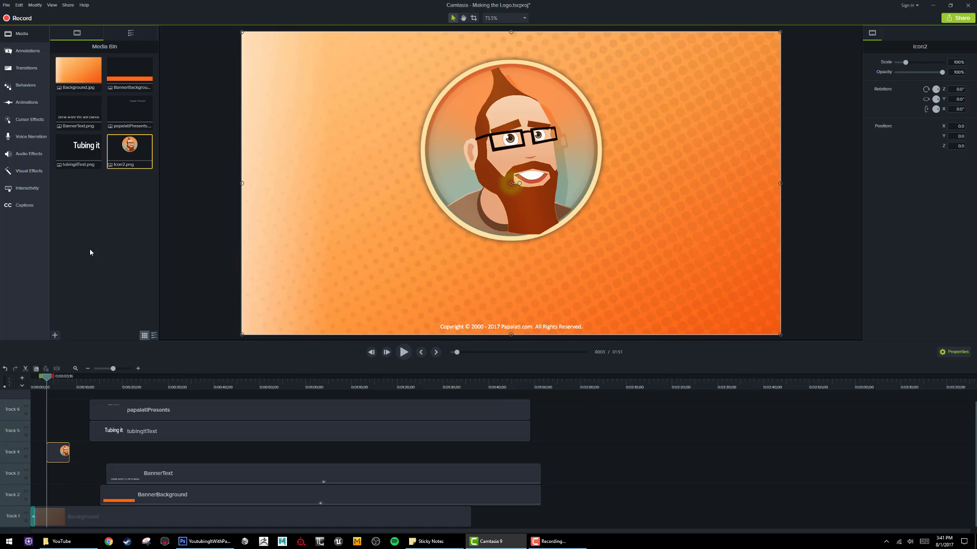
Step: Apply the Scale behavior to the Icon2 clip on Track 4 and preview its entrance
{"action": "left_click", "coordinate": [23, 87]}
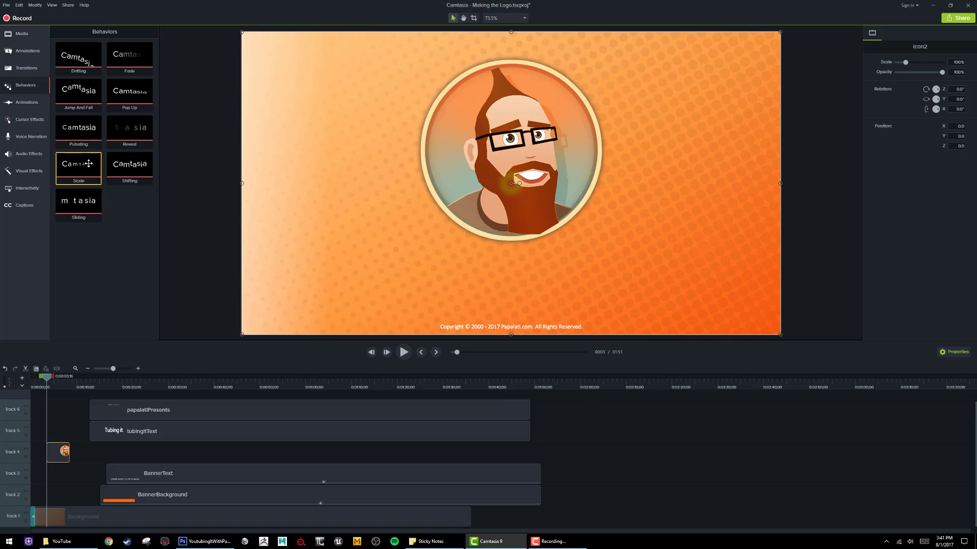
{"action": "left_click_drag", "start_coordinate": [88, 163], "coordinate": [64, 453]}
{"action": "left_click", "coordinate": [46, 387]}
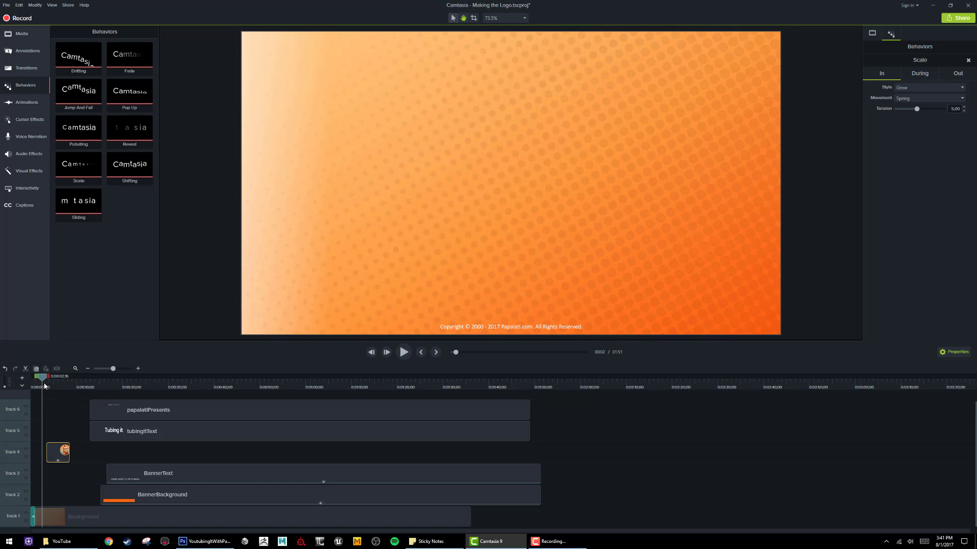
{"action": "key", "text": "space"}
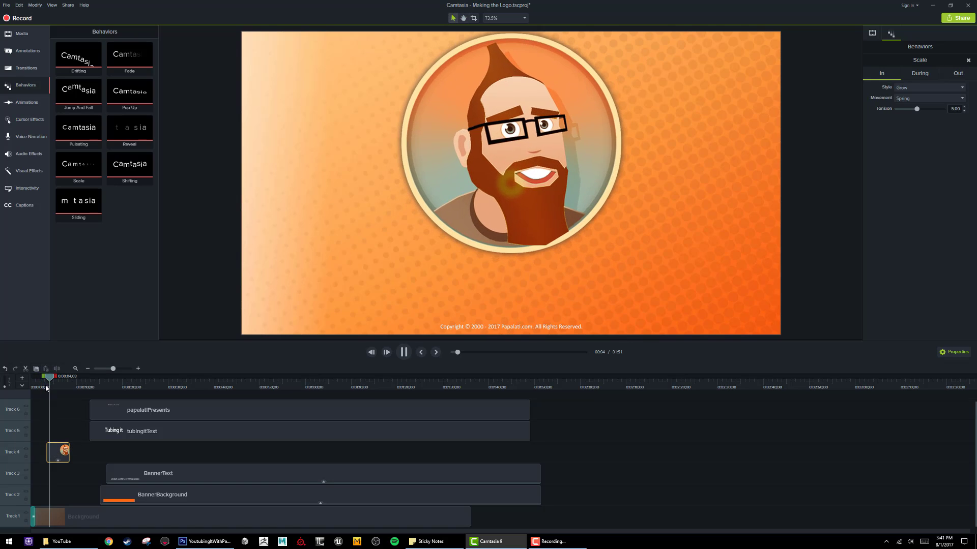
{"action": "left_click", "coordinate": [345, 517]}
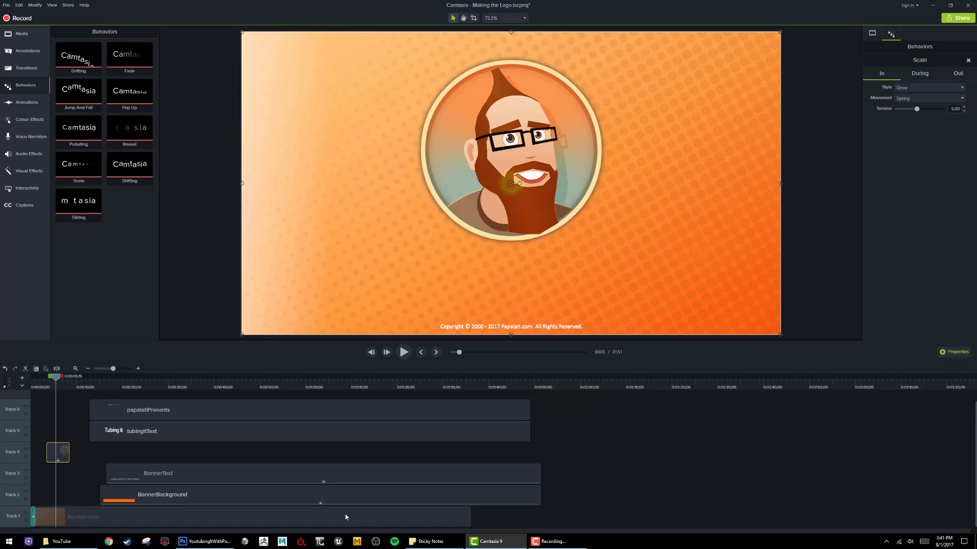
Step: Switch to Photoshop and move the avatar down and slightly left, near the canvas's lower edge
{"action": "left_click", "coordinate": [206, 541]}
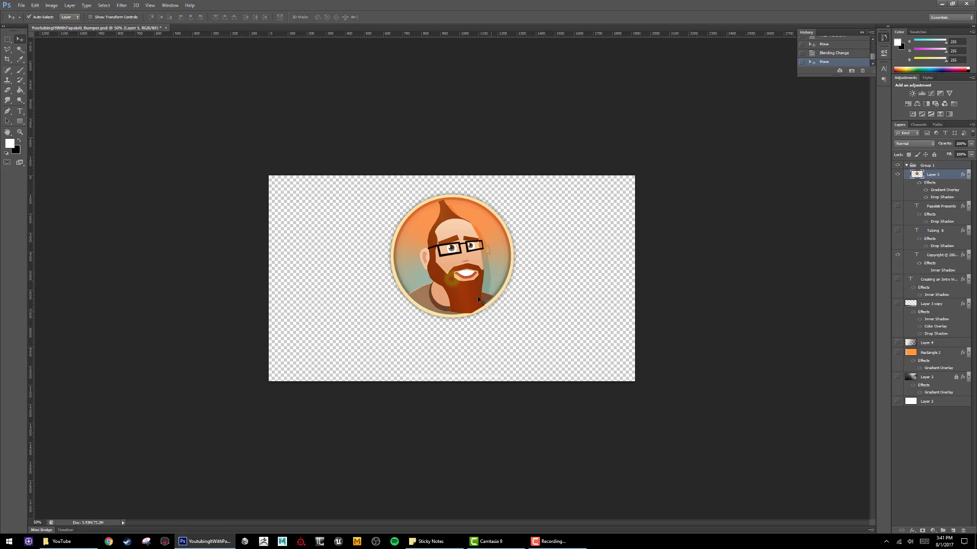
{"action": "left_click_drag", "start_coordinate": [479, 300], "coordinate": [438, 313]}
{"action": "left_click_drag", "start_coordinate": [456, 281], "coordinate": [440, 330]}
{"action": "left_click", "coordinate": [453, 287]}
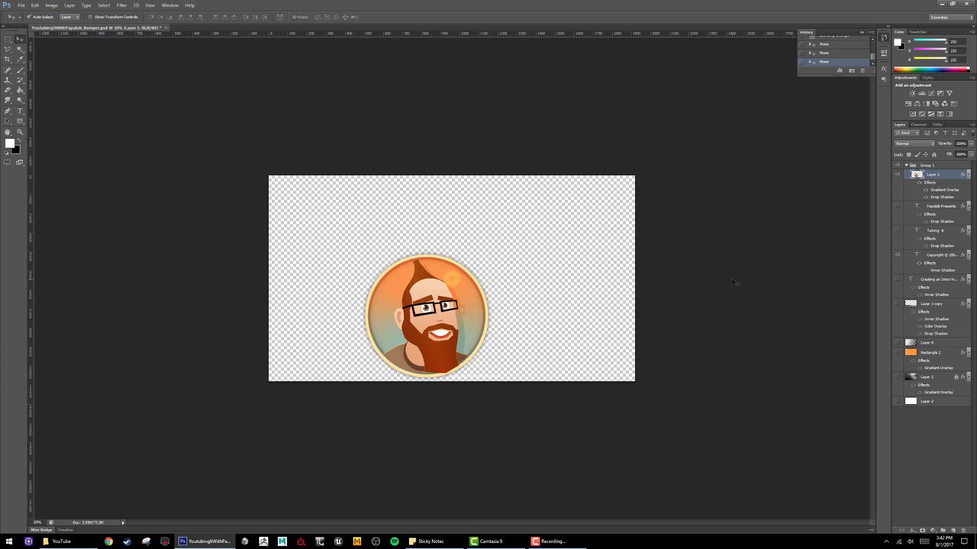
Step: Undo the gradient overlay visibility changes and the avatar's recent moves
{"action": "left_click", "coordinate": [925, 190]}
{"action": "left_click", "coordinate": [925, 191]}
{"action": "key", "text": "ctrl+z"}
{"action": "key", "text": "ctrl+z"}
{"action": "key", "text": "ctrl+alt+z"}
{"action": "key", "text": "ctrl+alt+z"}
{"action": "key", "text": "ctrl+alt+z"}
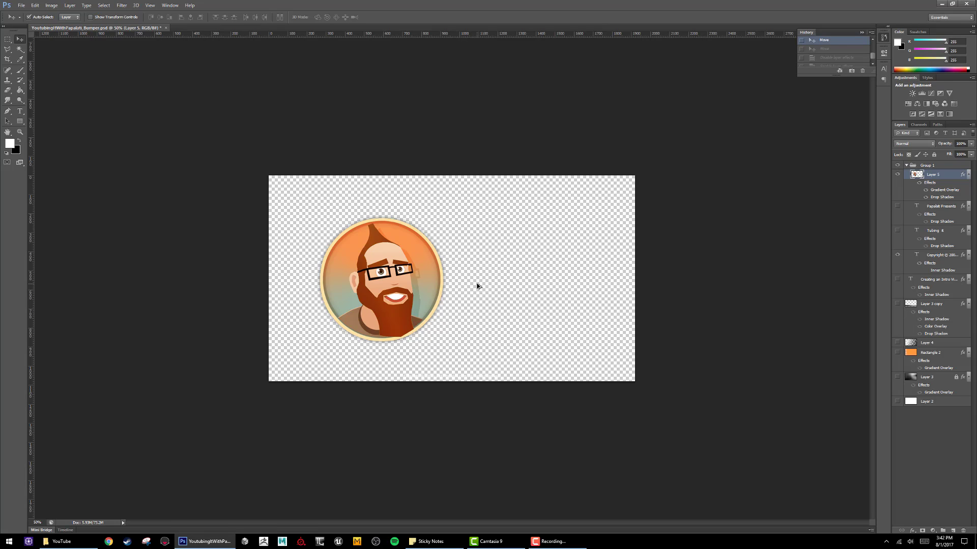
Step: Try rasterizing the avatar layer's style and moving the avatar up and to the left
{"action": "right_click", "coordinate": [955, 186]}
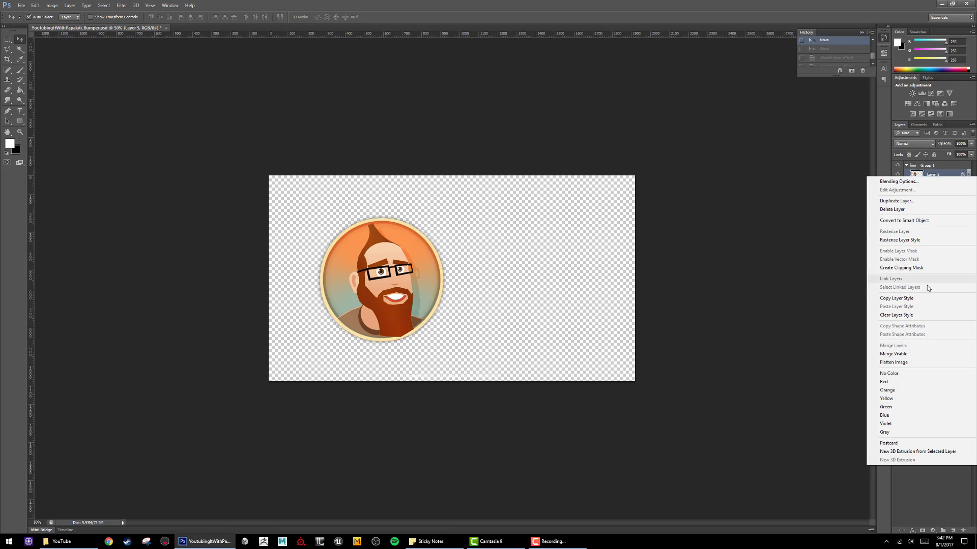
{"action": "left_click", "coordinate": [919, 241]}
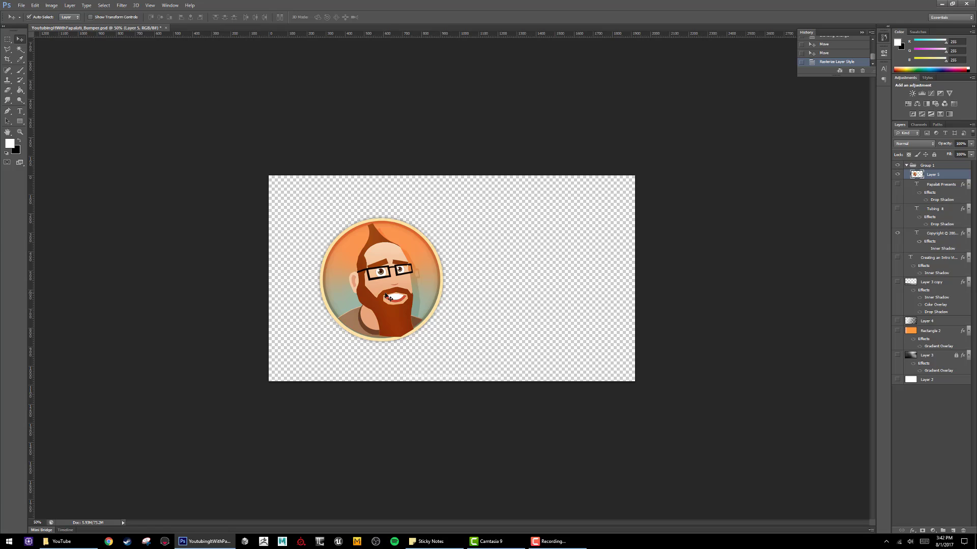
{"action": "left_click_drag", "start_coordinate": [388, 298], "coordinate": [359, 270]}
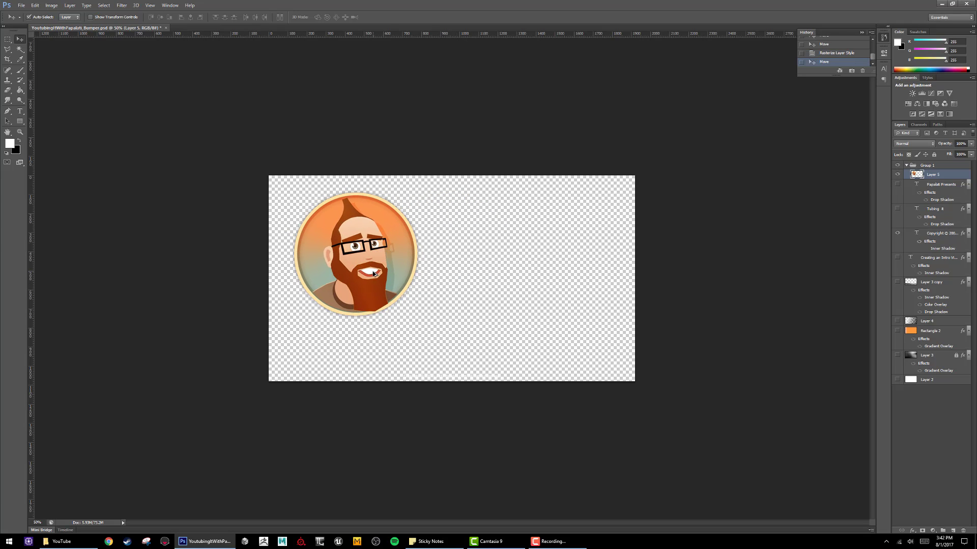
Step: Undo back to the blending change made before the avatar was moved
{"action": "key", "text": "ctrl+alt+z"}
{"action": "key", "text": "ctrl+alt+z"}
{"action": "key", "text": "ctrl+alt+z"}
{"action": "key", "text": "ctrl+alt+z"}
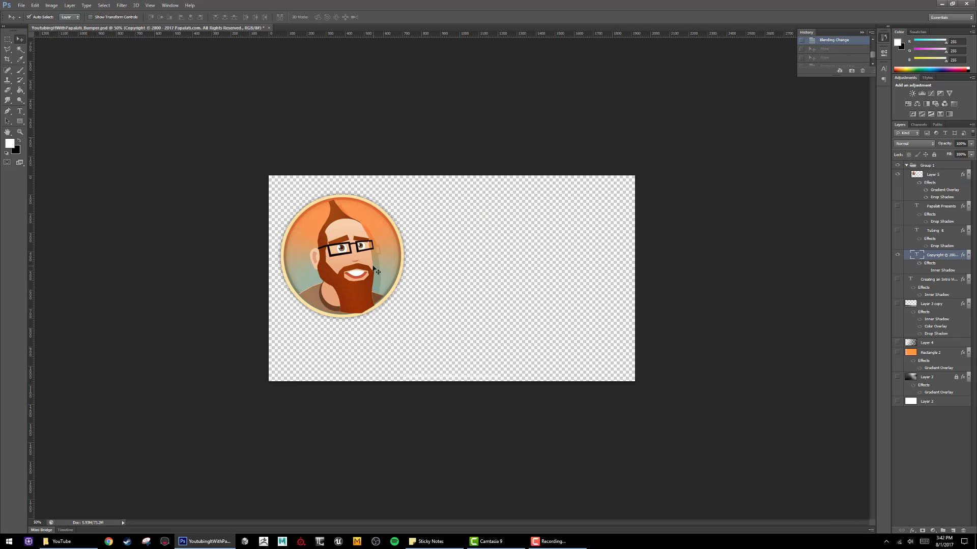
Step: Hide the Copyright text layer and rasterize the avatar layer's style
{"action": "left_click", "coordinate": [935, 189]}
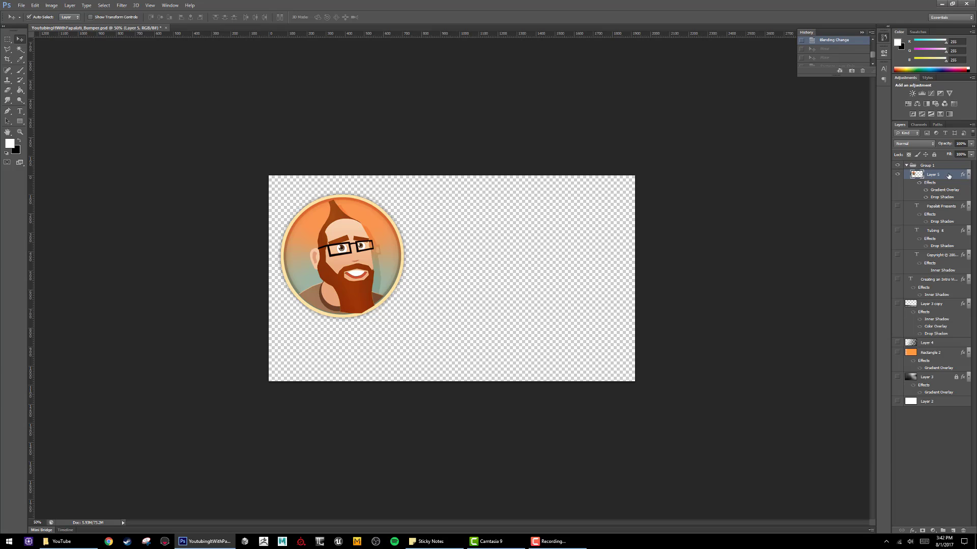
{"action": "right_click", "coordinate": [948, 176]}
{"action": "left_click", "coordinate": [915, 243]}
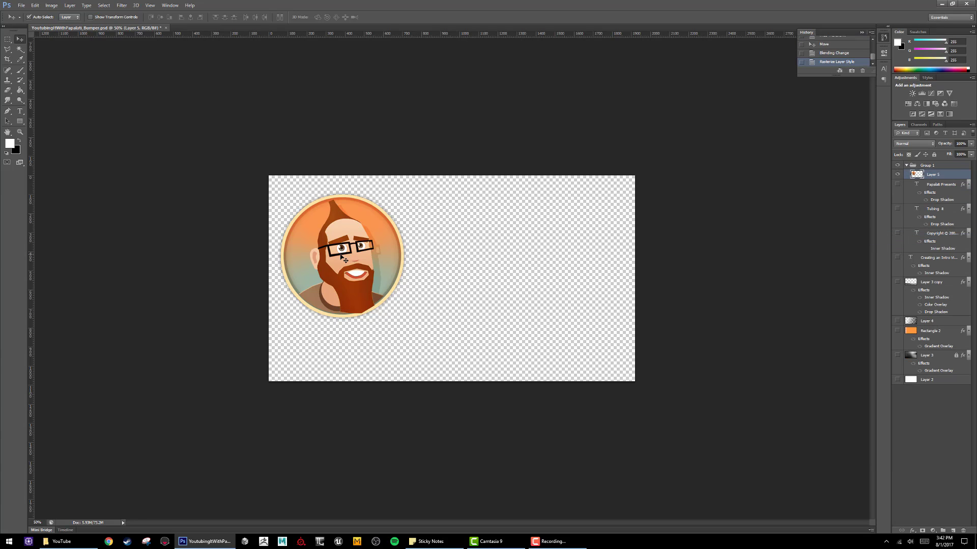
Step: Move the avatar right so it is centred horizontally in the canvas, keeping its original height
{"action": "left_click_drag", "start_coordinate": [342, 257], "coordinate": [457, 291]}
{"action": "left_click", "coordinate": [414, 278]}
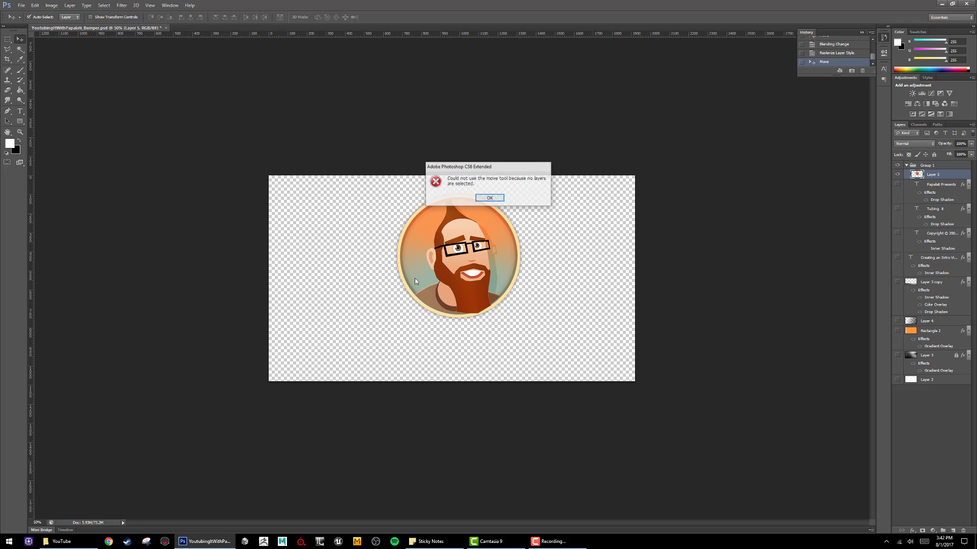
{"action": "left_click", "coordinate": [490, 198]}
{"action": "left_click_drag", "start_coordinate": [492, 249], "coordinate": [485, 249]}
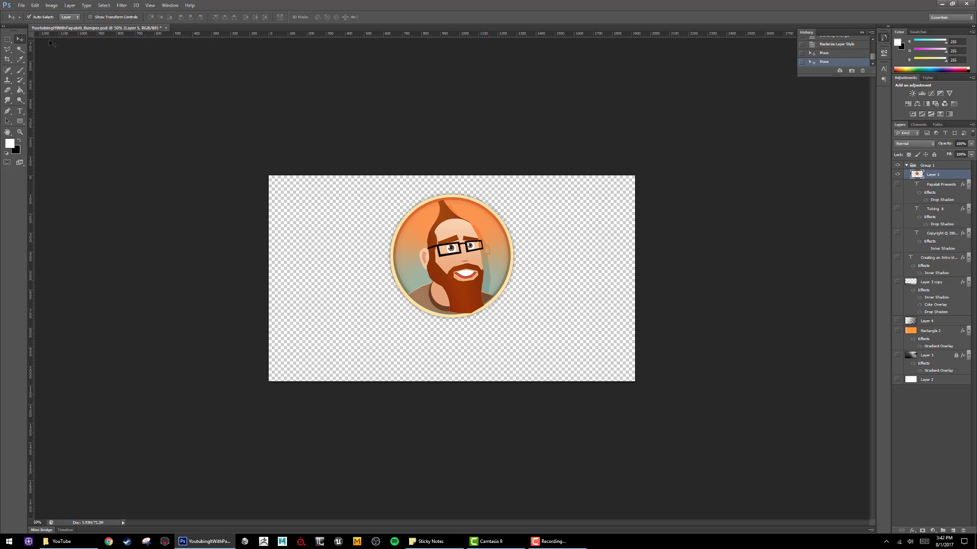
Step: Export the avatar for web as a PNG-24 named Icon3.png in the Making a YouTube Intro Video folder
{"action": "left_click", "coordinate": [22, 4]}
{"action": "left_click", "coordinate": [56, 112]}
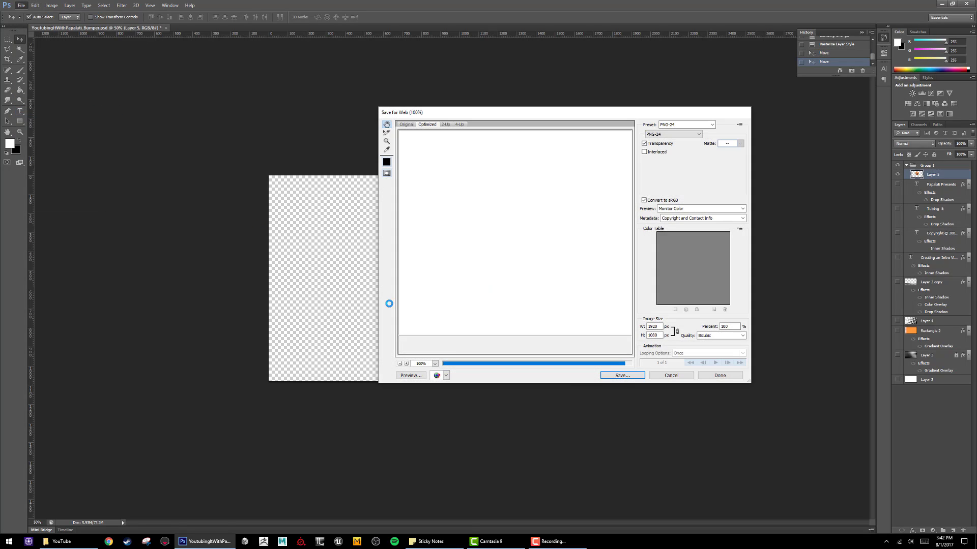
{"action": "left_click", "coordinate": [624, 379]}
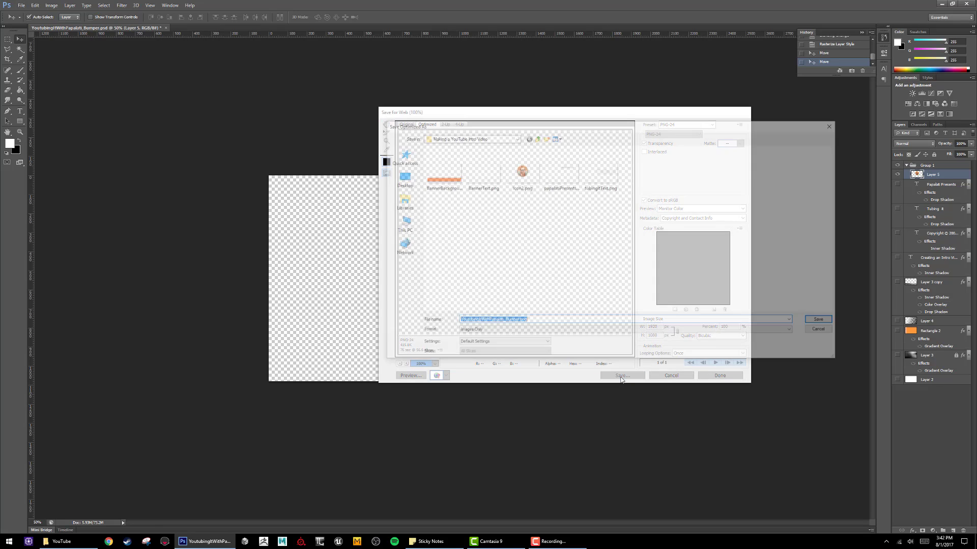
{"action": "left_click", "coordinate": [520, 172]}
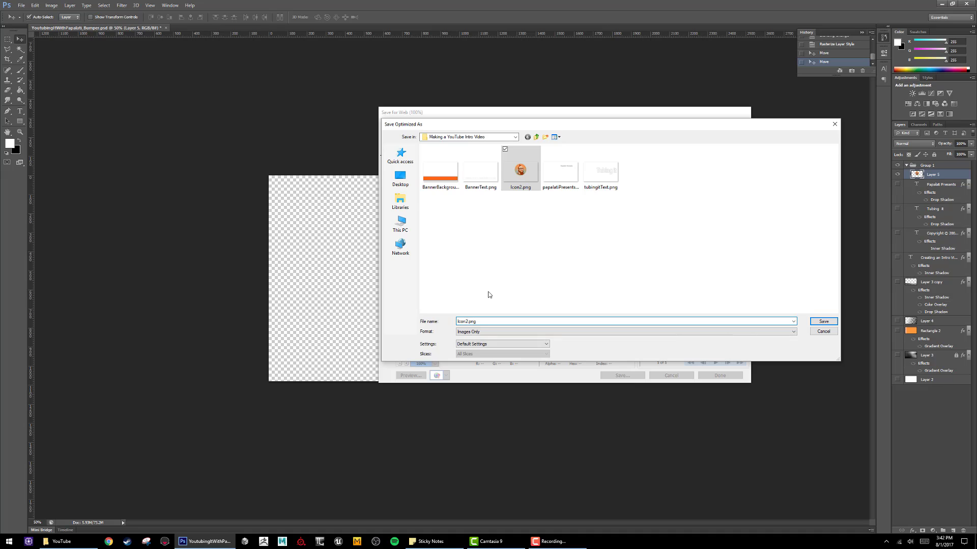
{"action": "key", "text": "Return"}
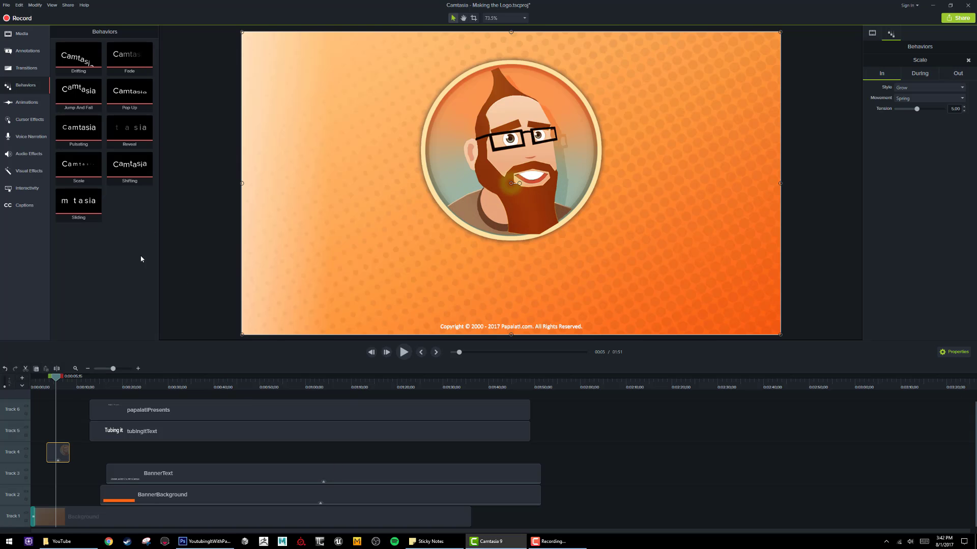
Step: In Camtasia, delete the Icon2 clip from Track 4 and remove the unused Icon2.png from the media bin
{"action": "left_click", "coordinate": [40, 35]}
{"action": "right_click", "coordinate": [139, 154]}
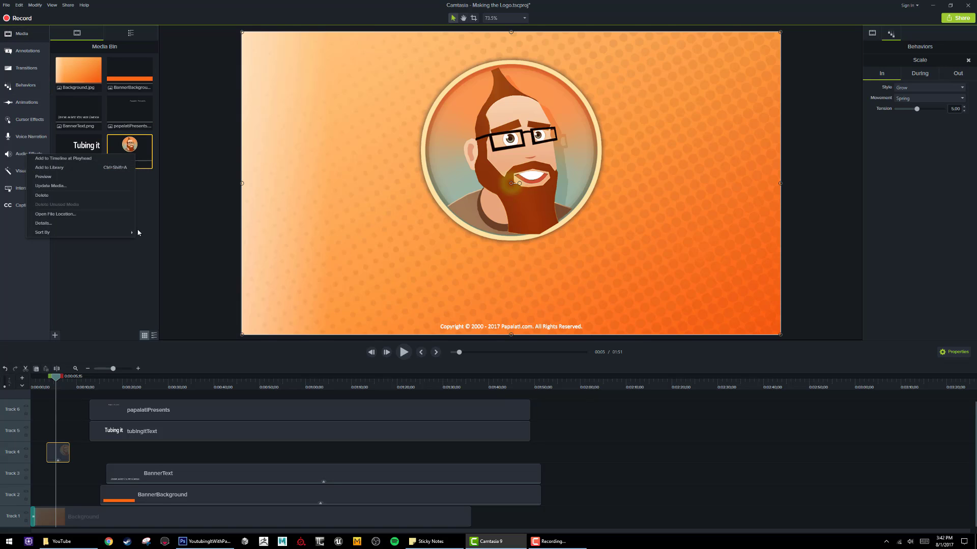
{"action": "left_click", "coordinate": [59, 196]}
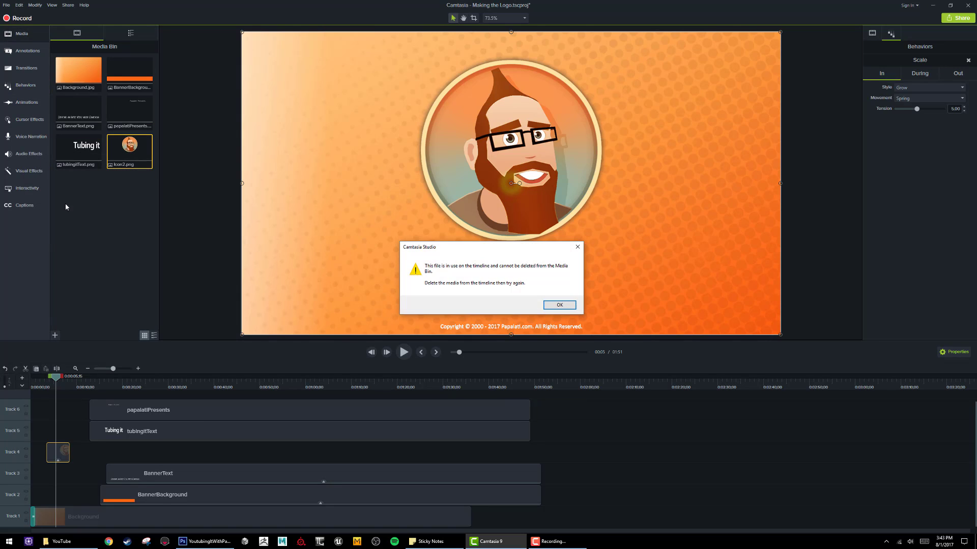
{"action": "key", "text": "Return"}
{"action": "key", "text": "Delete"}
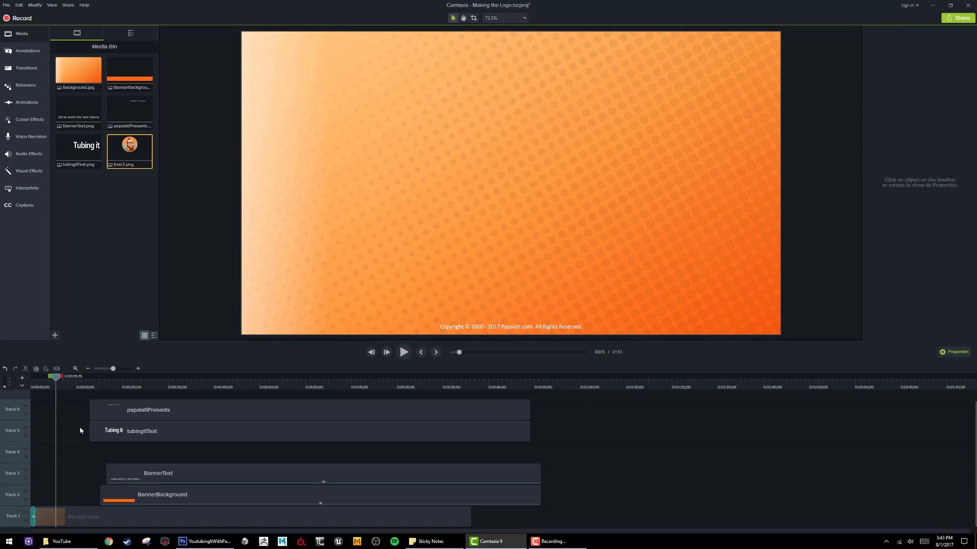
{"action": "right_click", "coordinate": [130, 158]}
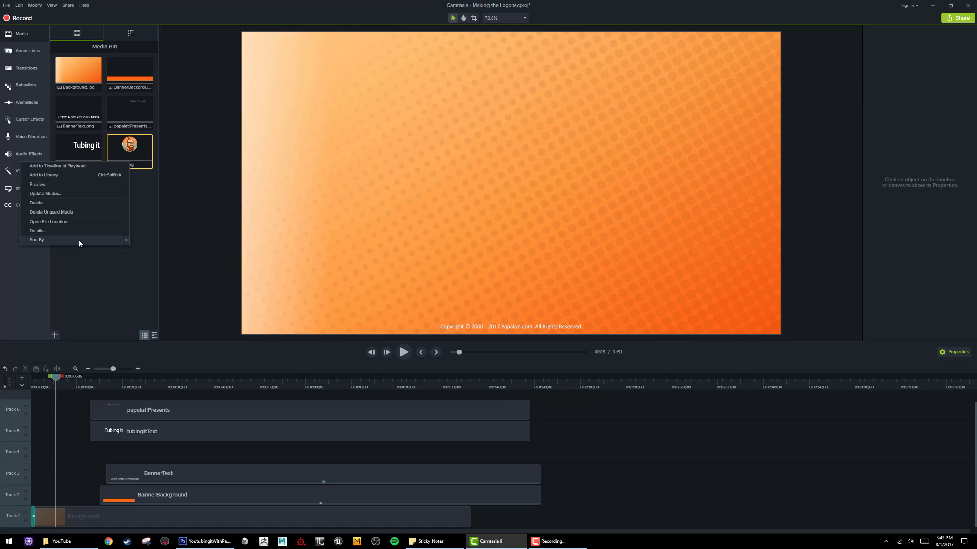
{"action": "left_click", "coordinate": [72, 212]}
Step: Delete the Icon2.png file from the project folder and import Icon3.png into the media bin
{"action": "right_click", "coordinate": [96, 209]}
{"action": "left_click", "coordinate": [117, 213]}
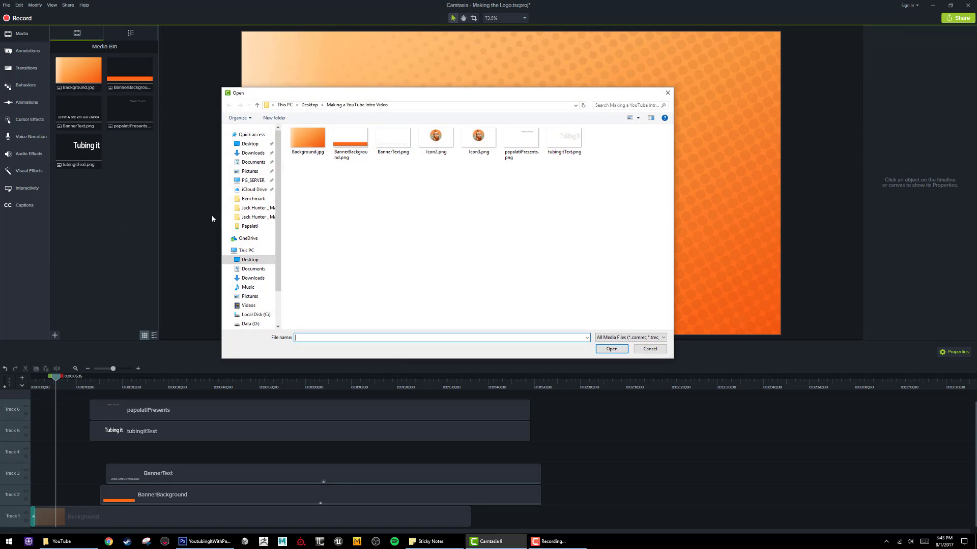
{"action": "left_click", "coordinate": [453, 133]}
{"action": "right_click", "coordinate": [453, 133]}
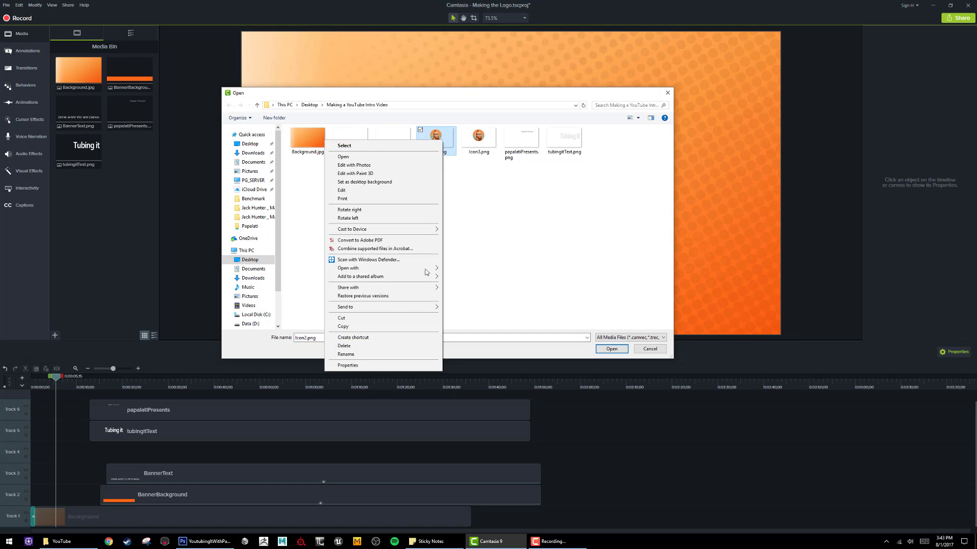
{"action": "left_click", "coordinate": [380, 341]}
{"action": "double_click", "coordinate": [435, 137]}
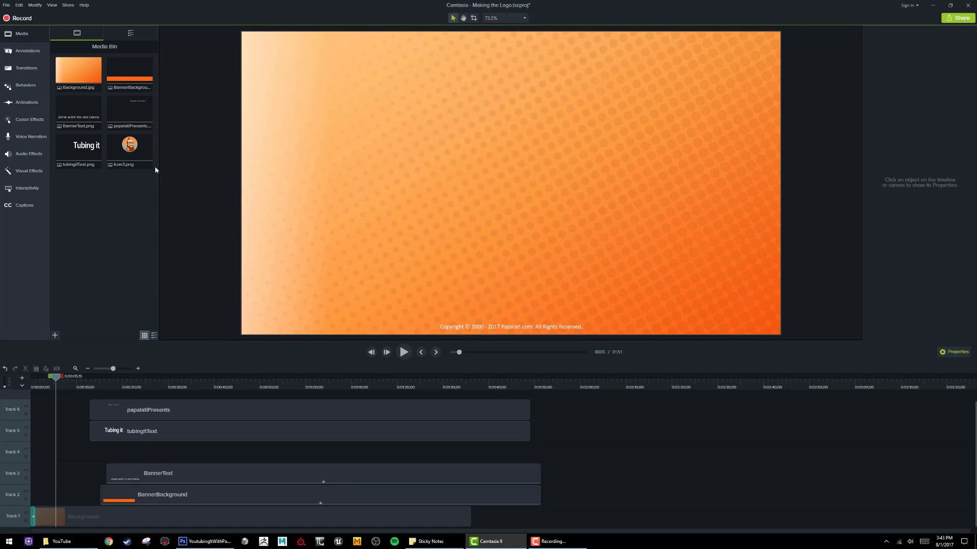
Step: Place Icon3.png centred on the canvas as a Track 2 clip and apply the Scale behavior to it
{"action": "left_click_drag", "start_coordinate": [132, 150], "coordinate": [511, 183]}
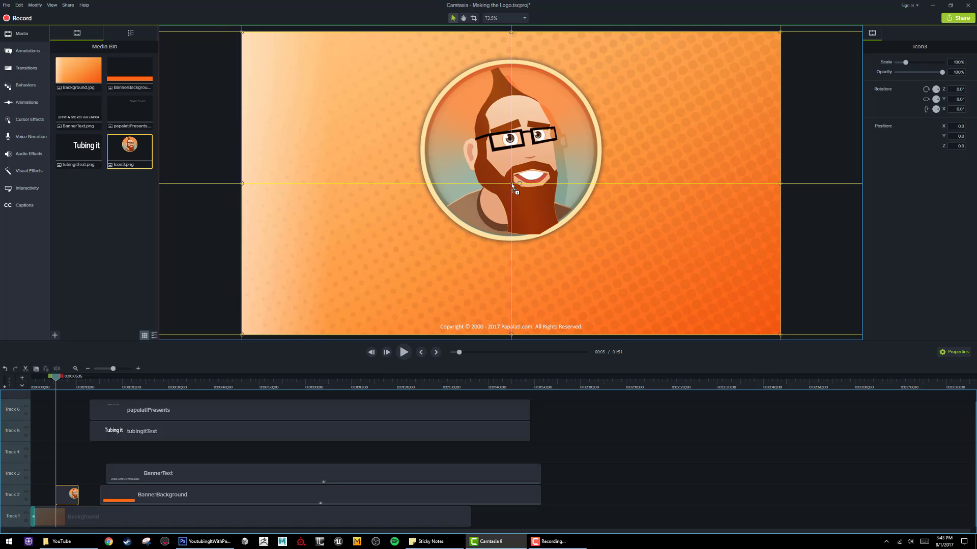
{"action": "left_click", "coordinate": [26, 85]}
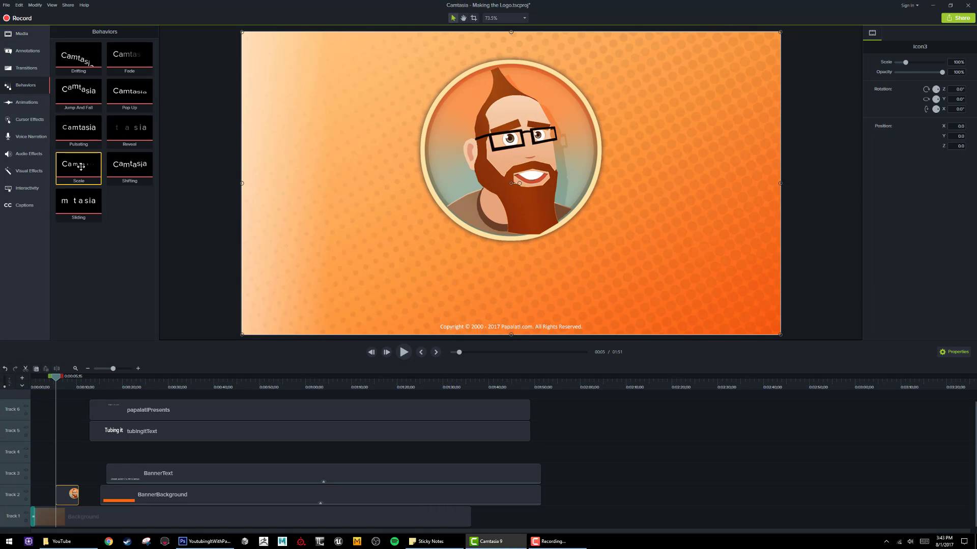
{"action": "left_click_drag", "start_coordinate": [80, 166], "coordinate": [69, 491]}
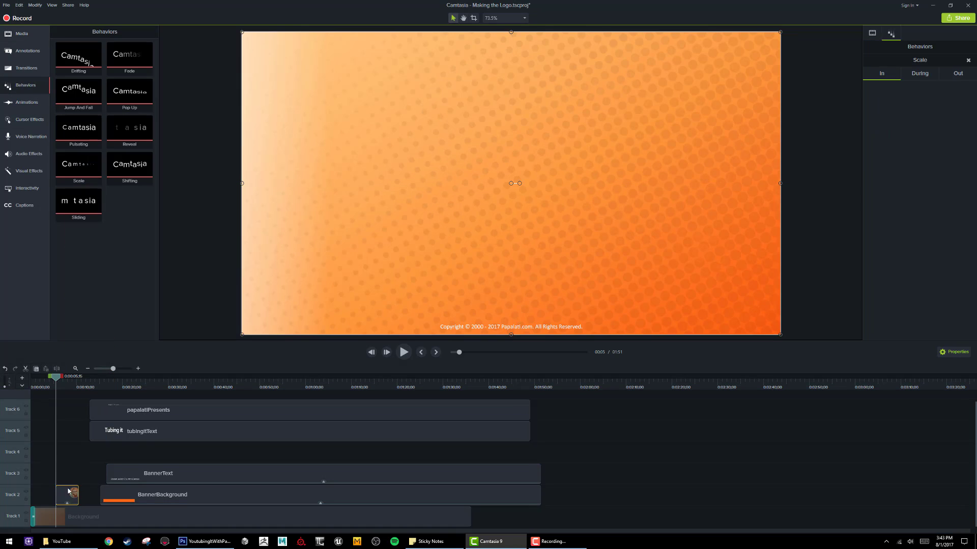
Step: Shift the Icon3 clip on Track 2 earlier to start at about 1.5 seconds and preview its entrance
{"action": "mouse_move", "coordinate": [50, 383]}
{"action": "left_mouse_down"}
{"action": "mouse_move", "coordinate": [33, 383]}
{"action": "mouse_move", "coordinate": [43, 394]}
{"action": "left_mouse_up"}
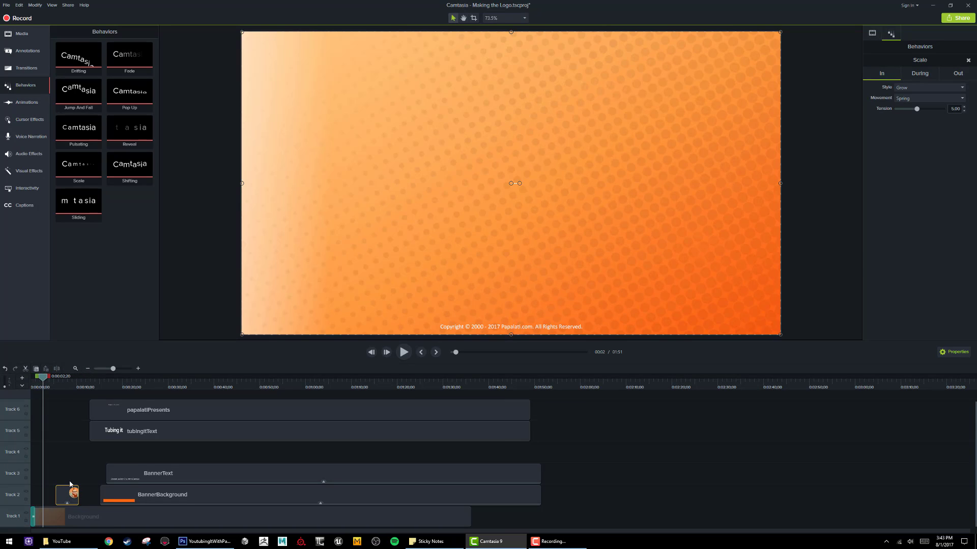
{"action": "left_click_drag", "start_coordinate": [70, 493], "coordinate": [57, 494]}
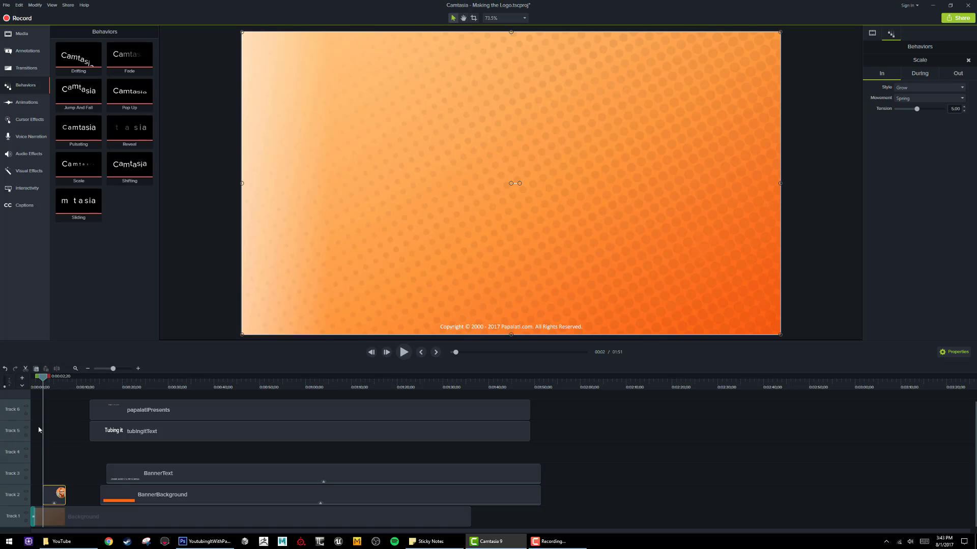
{"action": "left_click_drag", "start_coordinate": [43, 380], "coordinate": [21, 386]}
{"action": "key", "text": "space"}
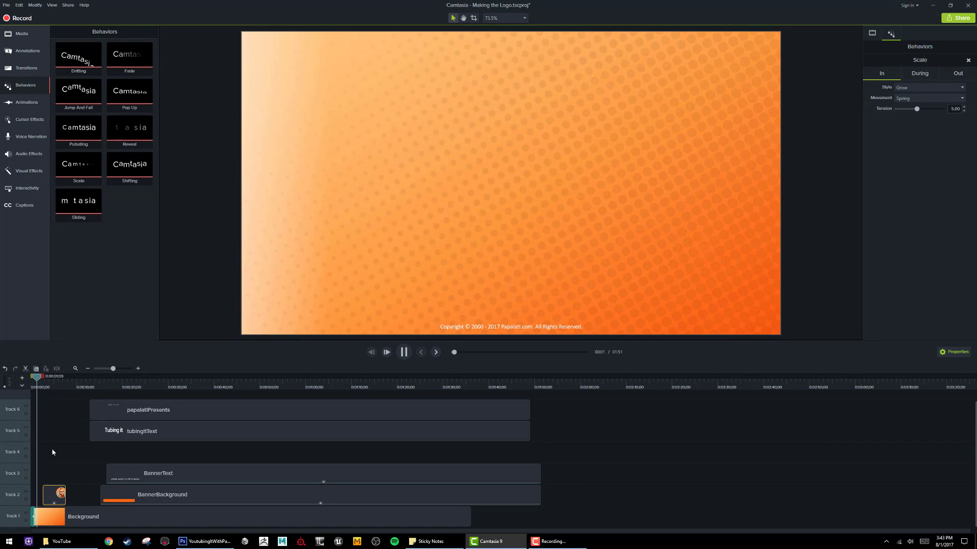
{"action": "left_click_drag", "start_coordinate": [55, 501], "coordinate": [53, 501]}
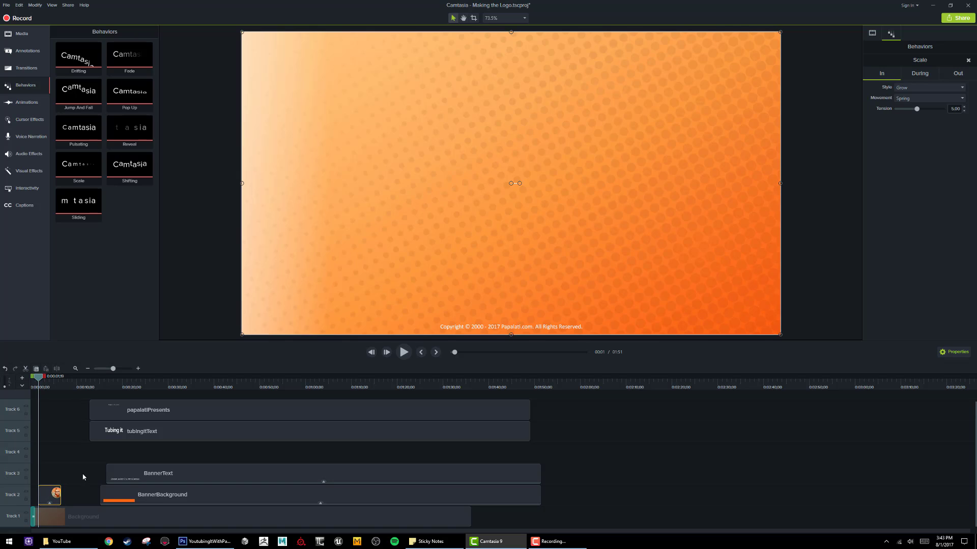
{"action": "key", "text": "space"}
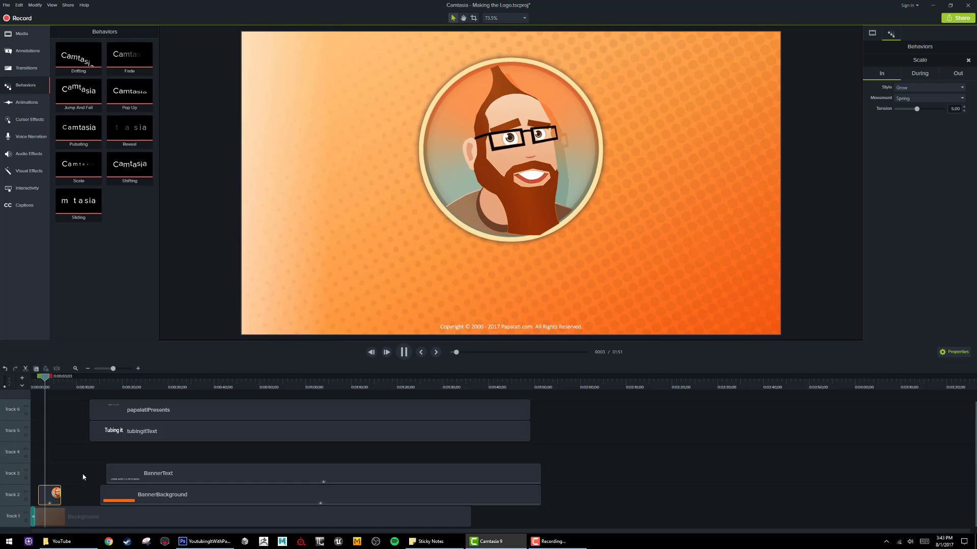
{"action": "key", "text": "space"}
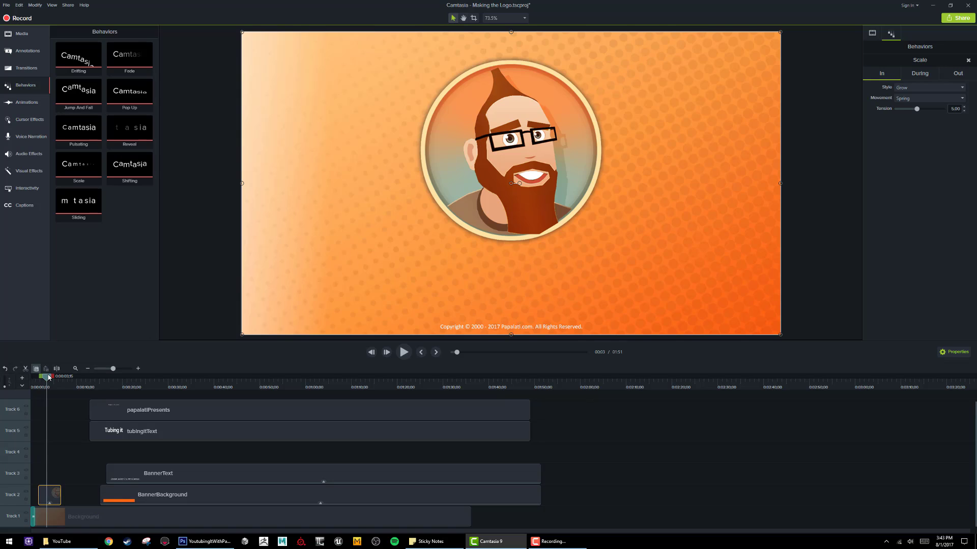
Step: Try the None style for the In phase of the Icon3 clip's Scale behavior, and undo it
{"action": "left_click_drag", "start_coordinate": [50, 379], "coordinate": [55, 380]}
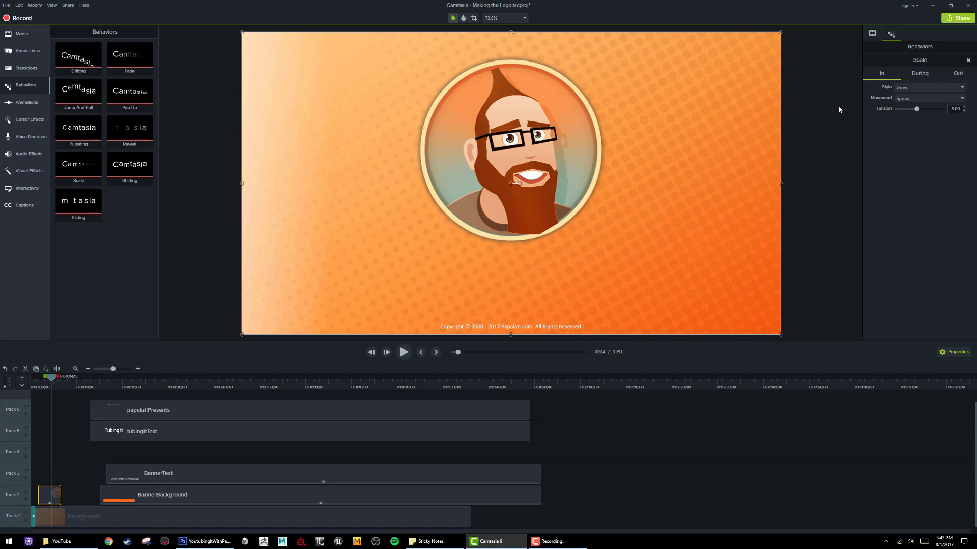
{"action": "left_click", "coordinate": [928, 89]}
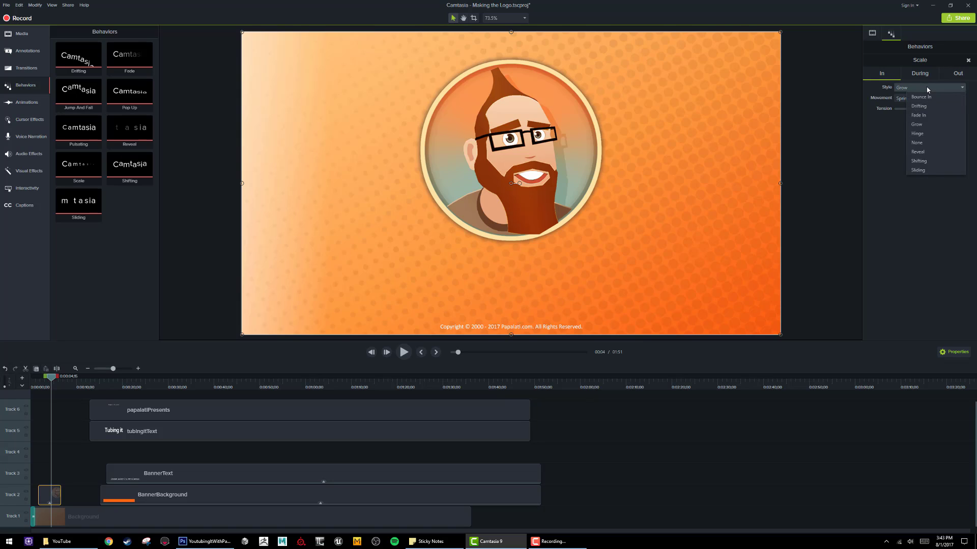
{"action": "left_click", "coordinate": [926, 143]}
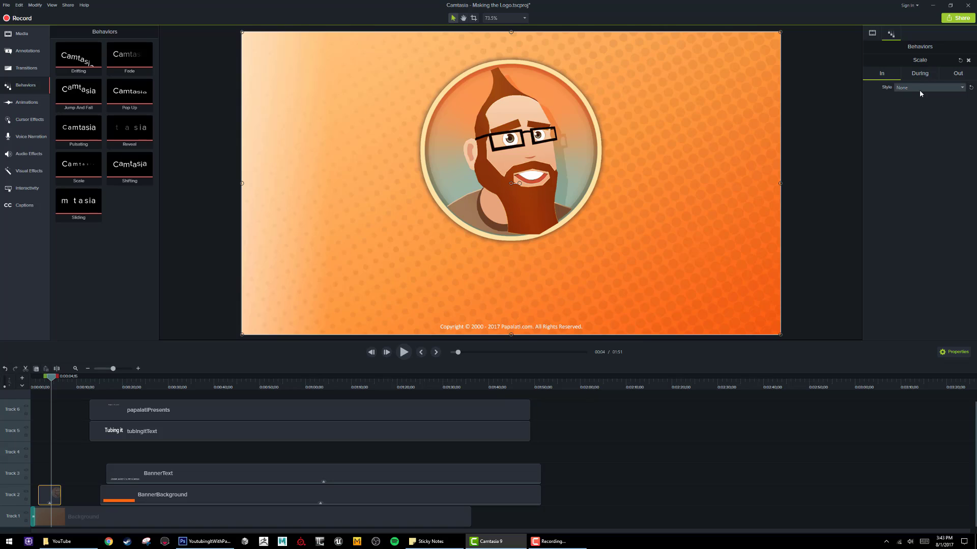
{"action": "key", "text": "ctrl+z"}
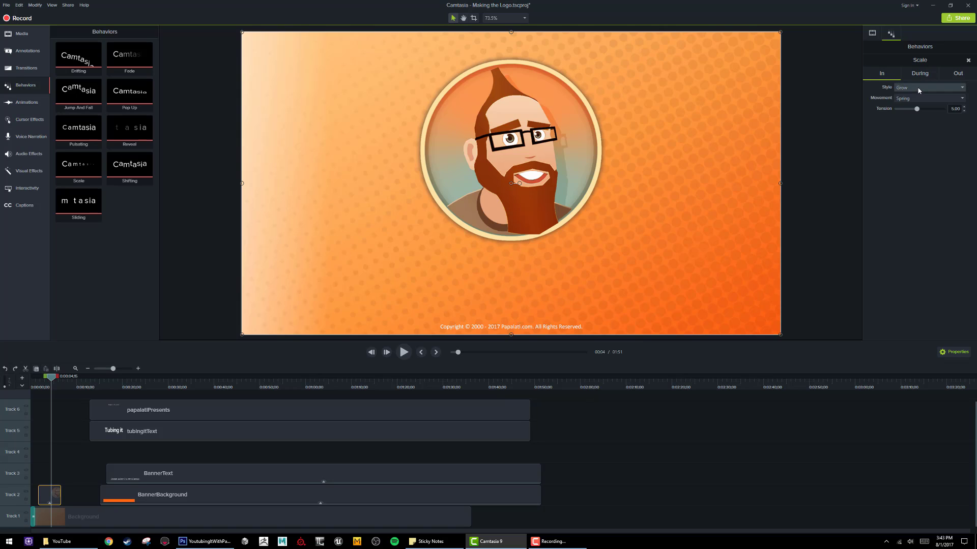
Step: Set the Out style of the Icon3 clip's Scale behavior to None and preview the icon's entrance from the start
{"action": "left_click", "coordinate": [921, 75]}
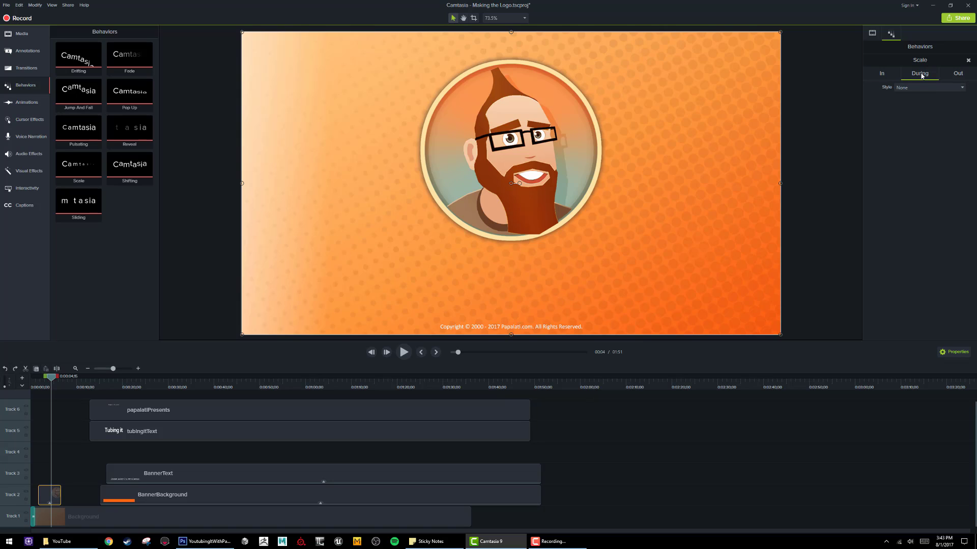
{"action": "left_click", "coordinate": [963, 77]}
{"action": "left_click", "coordinate": [929, 87]}
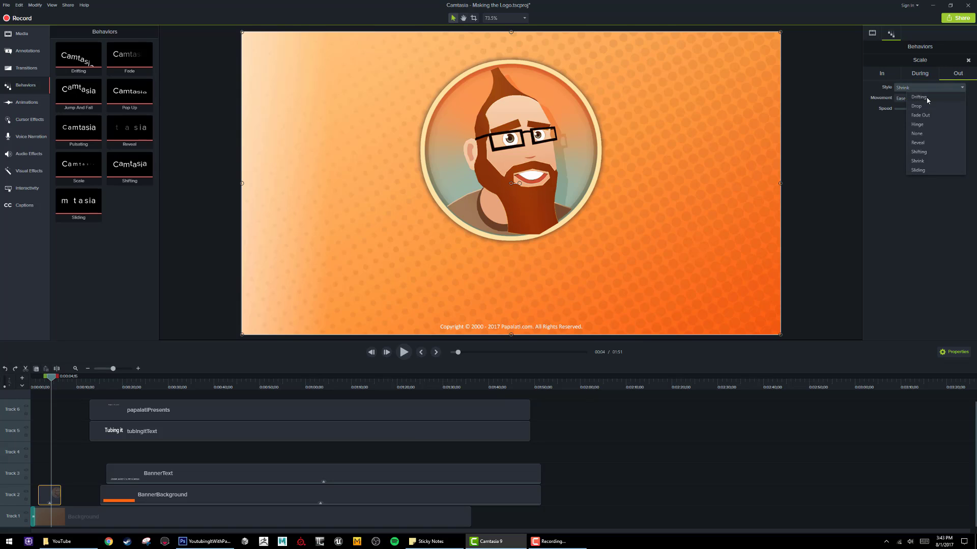
{"action": "left_click", "coordinate": [926, 135]}
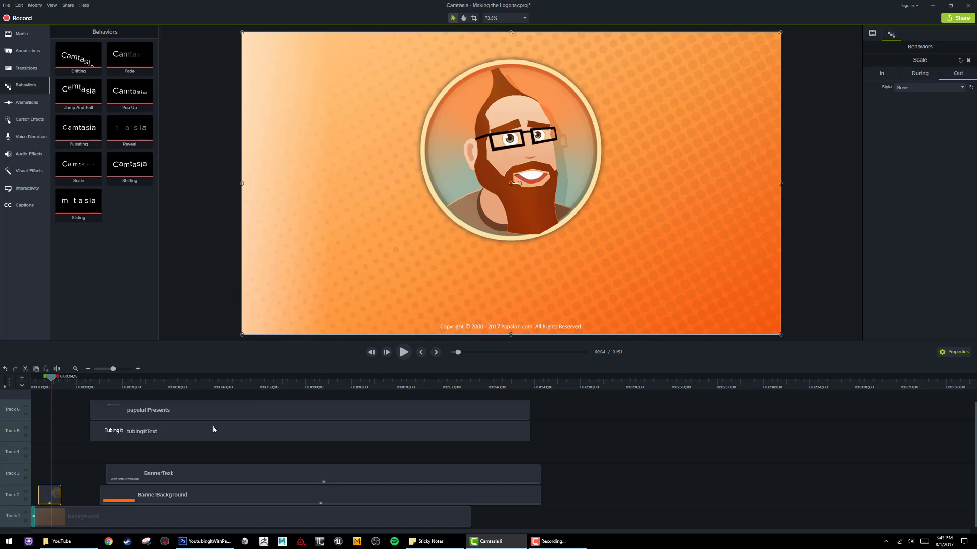
{"action": "left_click_drag", "start_coordinate": [51, 379], "coordinate": [32, 377]}
{"action": "key", "text": "space"}
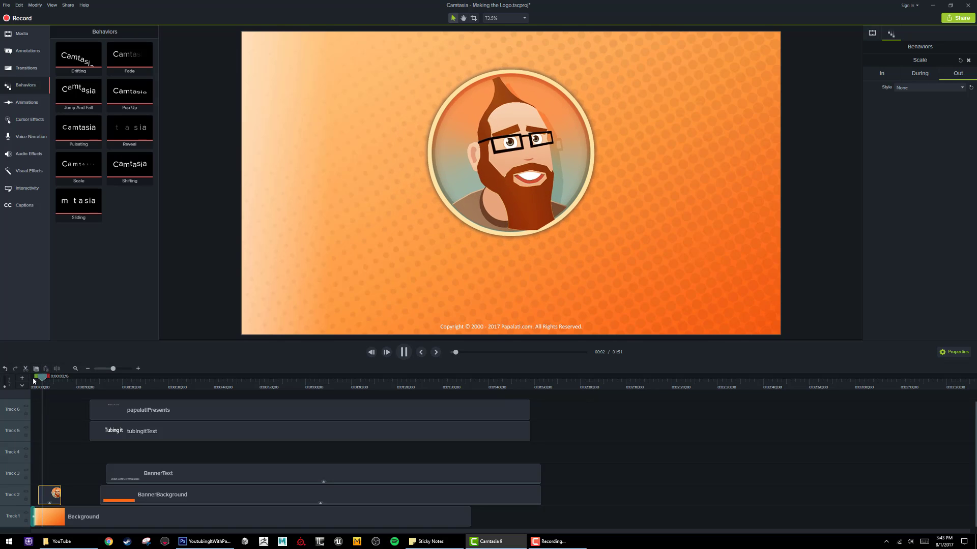
{"action": "key", "text": "space"}
Step: Shift the papalatiPresents clip on Track 6 to start at about 4 seconds, apply the Sliding behavior to it and preview it
{"action": "left_click_drag", "start_coordinate": [45, 382], "coordinate": [50, 383]}
{"action": "left_click_drag", "start_coordinate": [147, 410], "coordinate": [114, 413]}
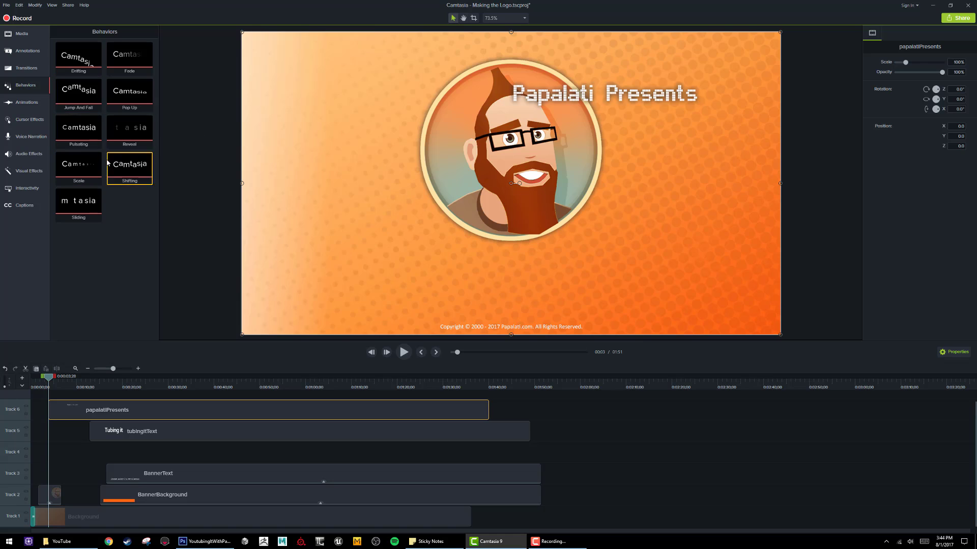
{"action": "left_click_drag", "start_coordinate": [79, 204], "coordinate": [75, 412]}
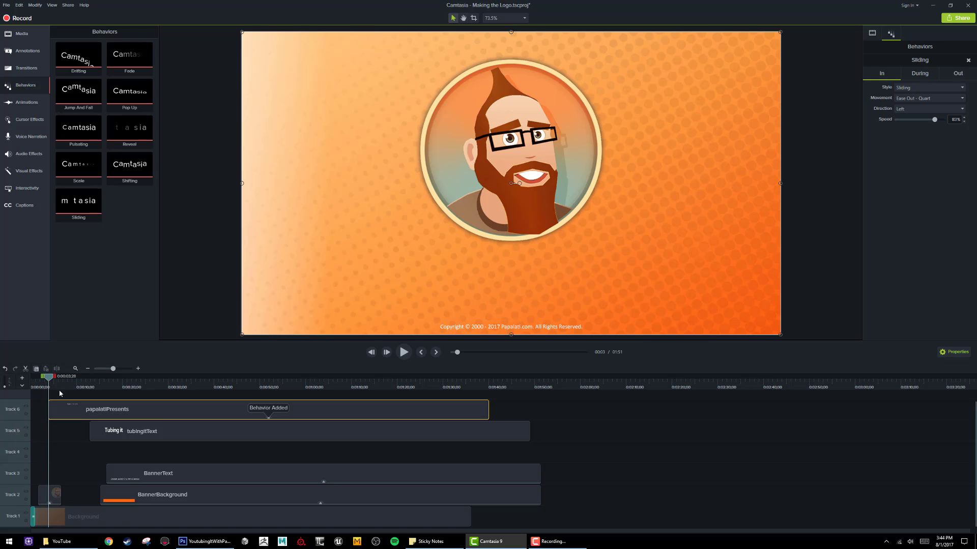
{"action": "key", "text": "space"}
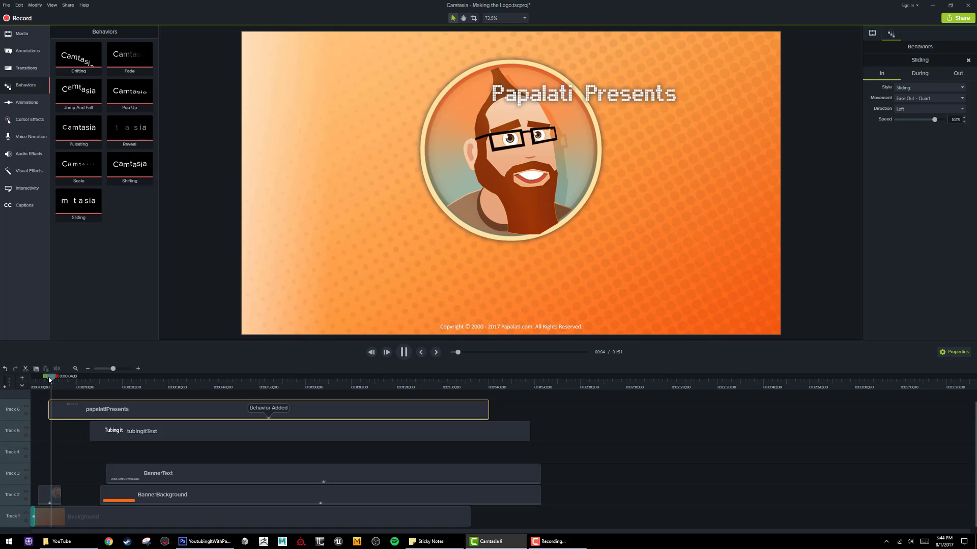
{"action": "key", "text": "space"}
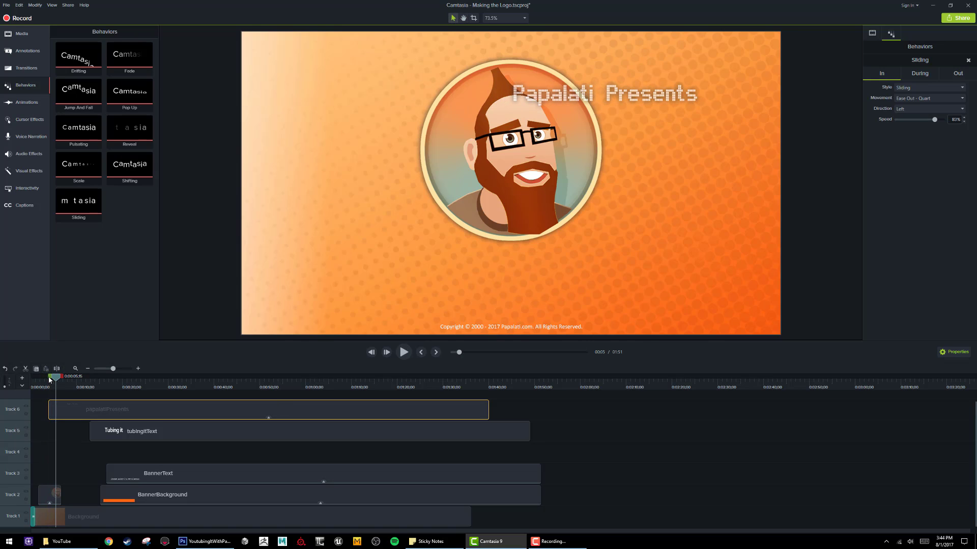
Step: Set the In direction of the papalatiPresents clip's Sliding behavior to Right and preview its entrance
{"action": "left_click", "coordinate": [470, 182]}
{"action": "left_click", "coordinate": [924, 108]}
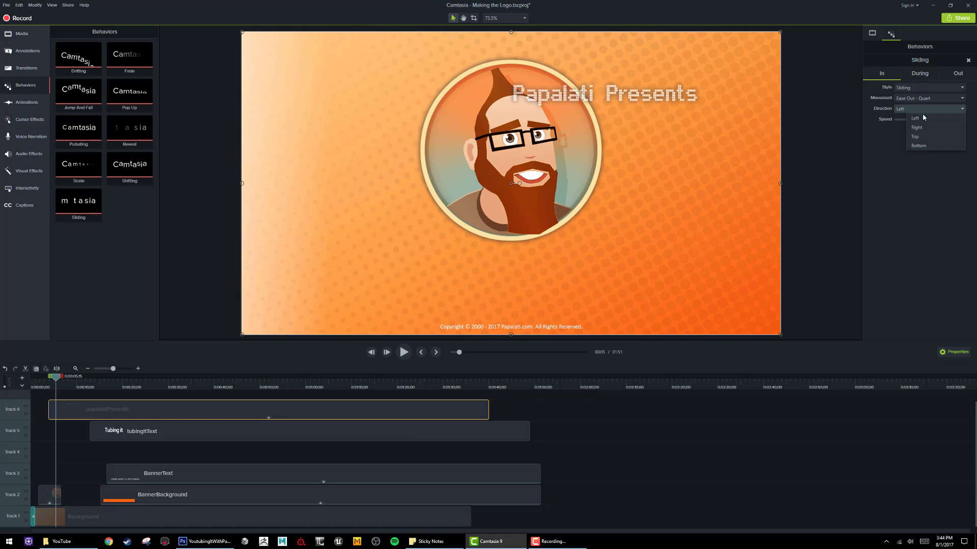
{"action": "left_click", "coordinate": [922, 128]}
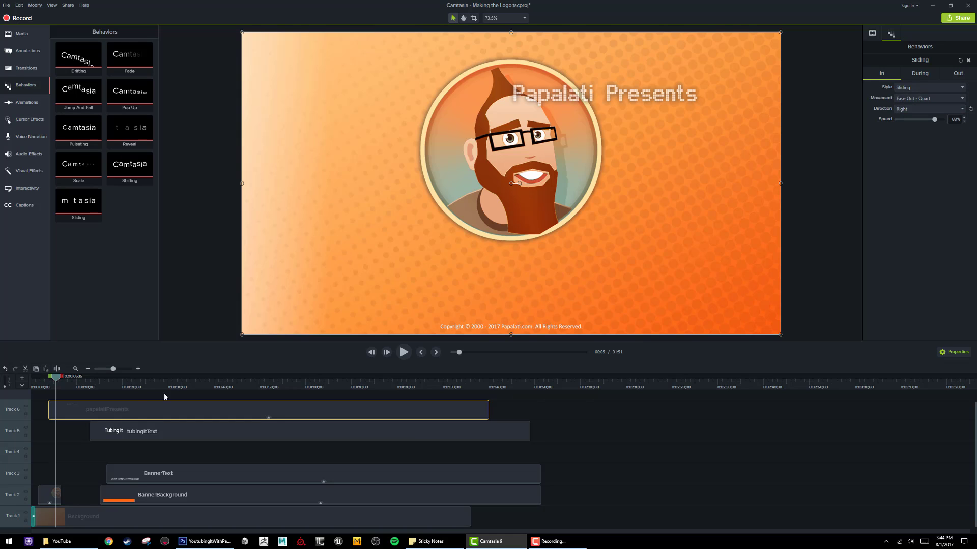
{"action": "left_click", "coordinate": [45, 387]}
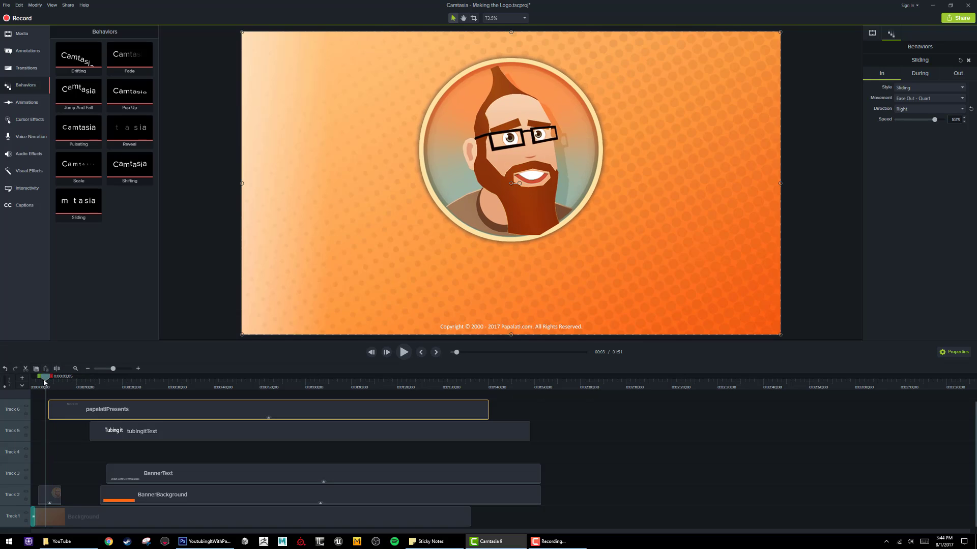
{"action": "key", "text": "space"}
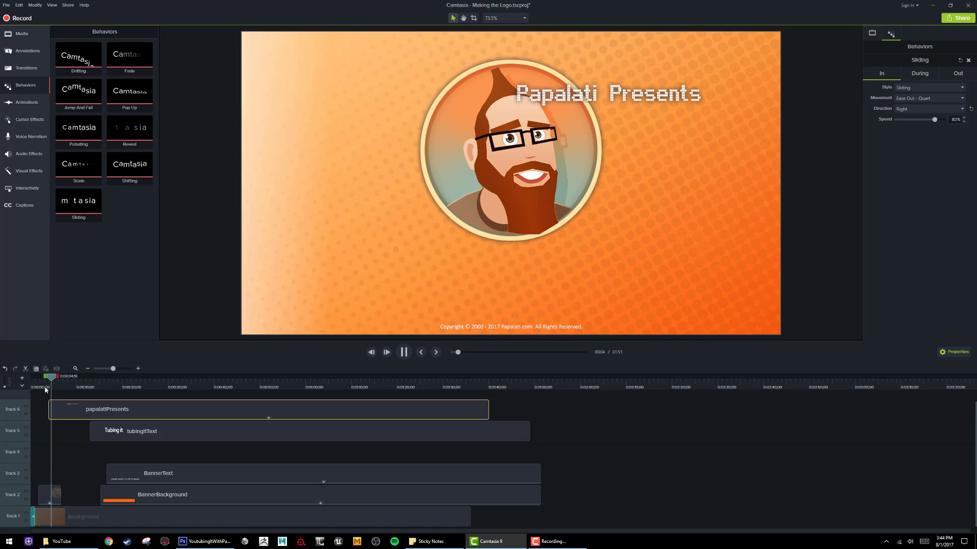
{"action": "key", "text": "space"}
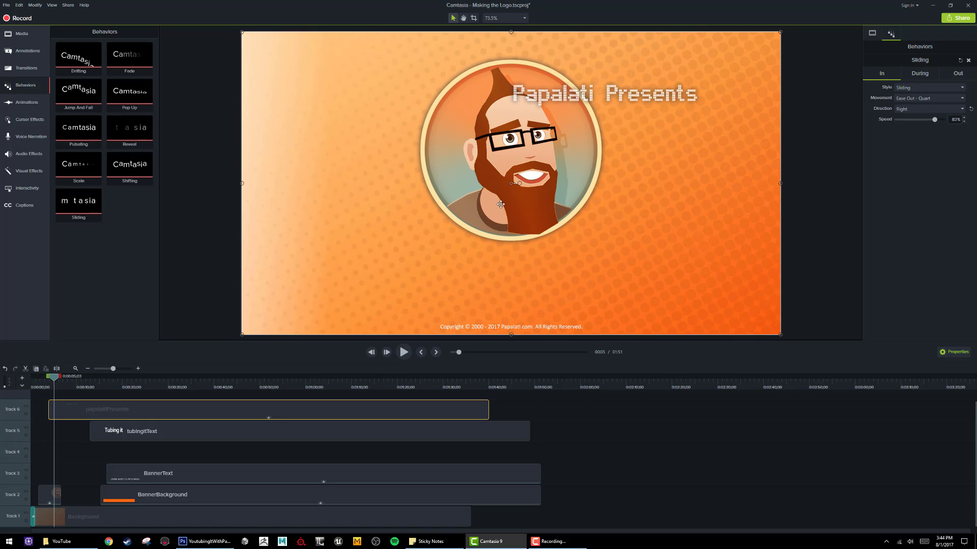
Step: Trim the Icon3 clip on Track 2 to end at 00:00:04;10 and place a second Icon3.png clip directly after it
{"action": "left_click_drag", "start_coordinate": [56, 377], "coordinate": [52, 377]}
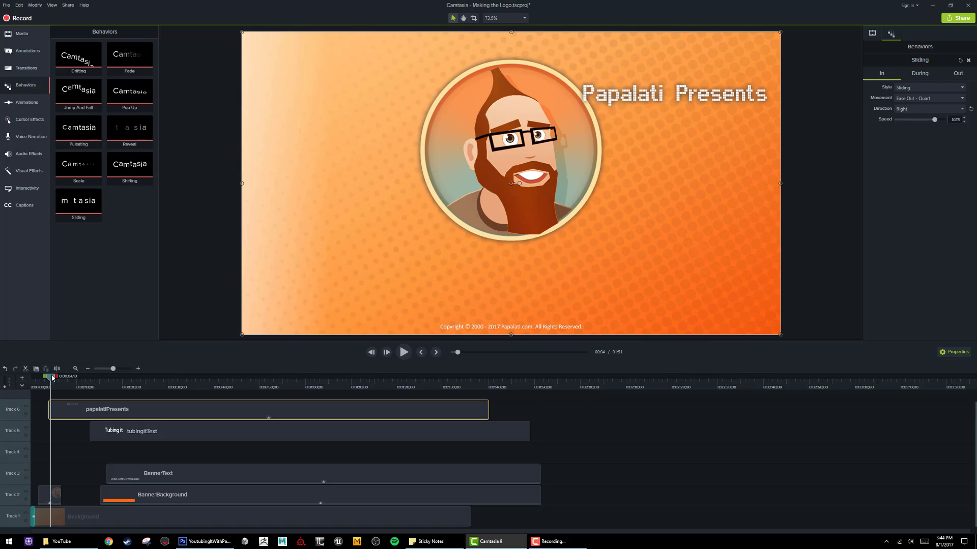
{"action": "left_click_drag", "start_coordinate": [60, 500], "coordinate": [50, 498]}
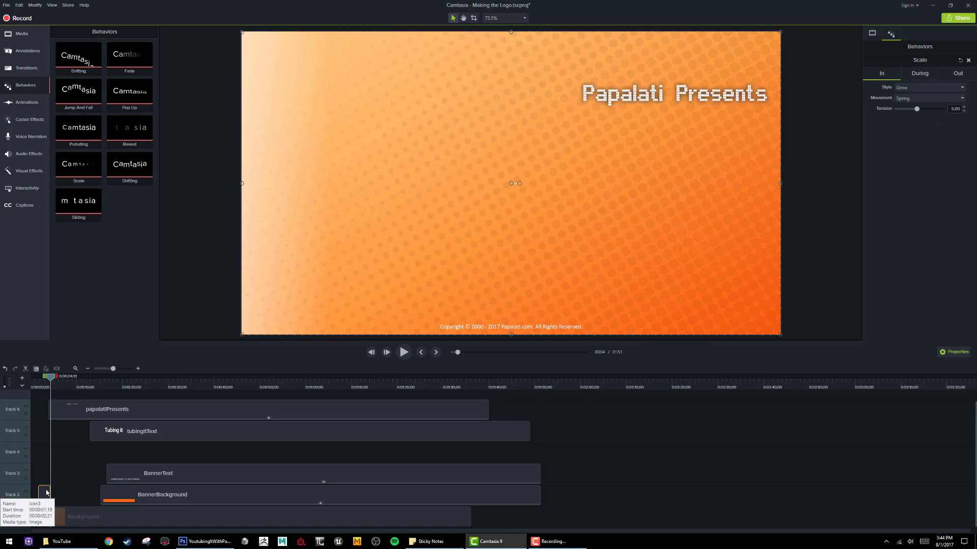
{"action": "left_click", "coordinate": [21, 33]}
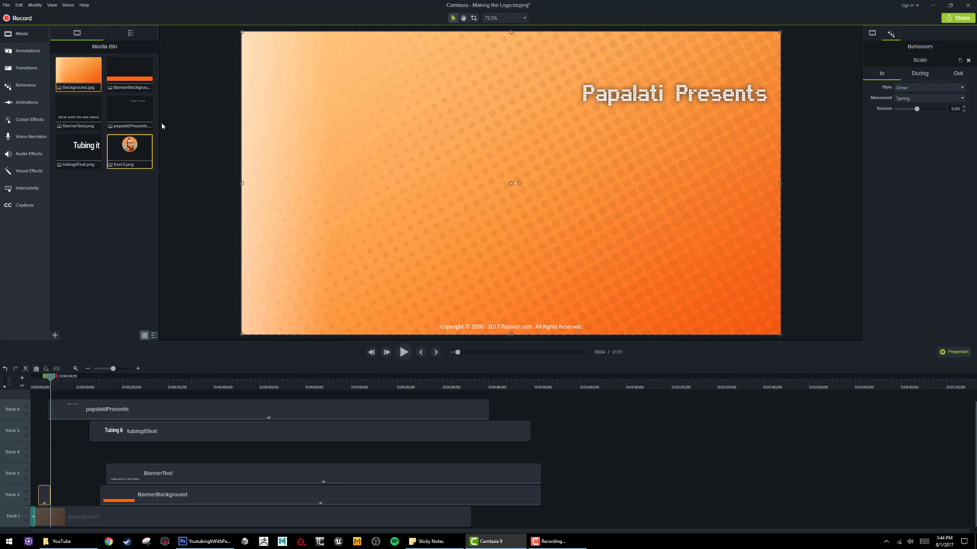
{"action": "left_click_drag", "start_coordinate": [51, 497], "coordinate": [73, 497]}
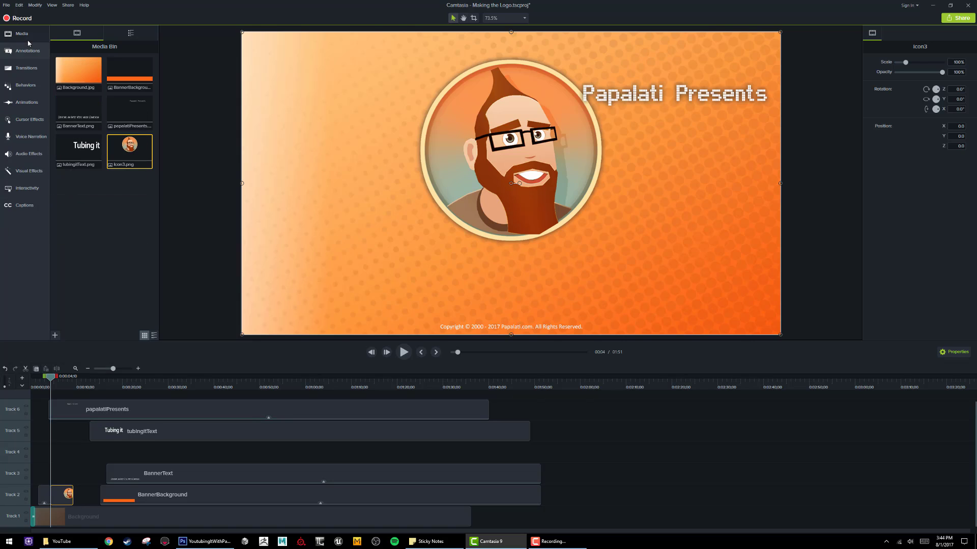
Step: Add a Custom animation to the second Icon3 clip and shift it to the clip's beginning, ending at about 6 seconds
{"action": "left_click", "coordinate": [27, 103]}
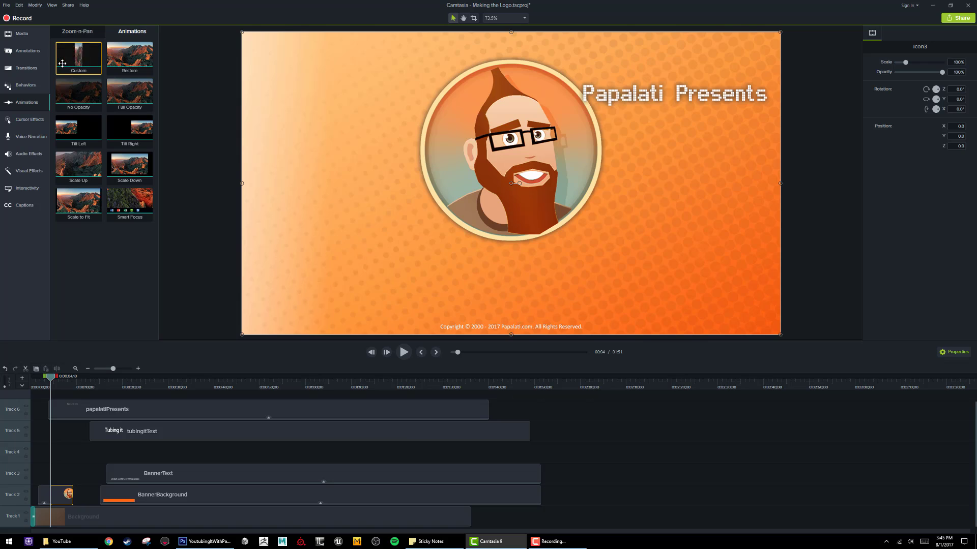
{"action": "left_click_drag", "start_coordinate": [62, 63], "coordinate": [70, 501]}
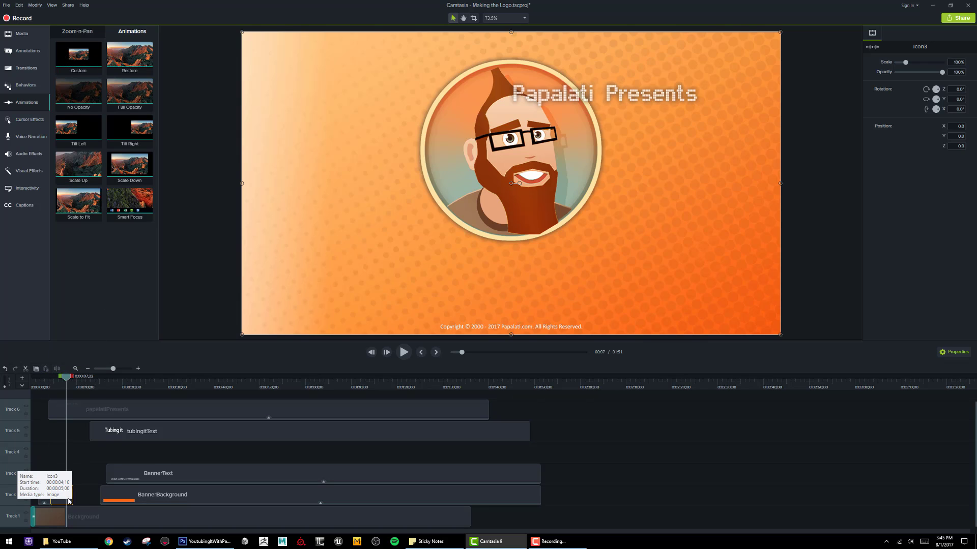
{"action": "left_click_drag", "start_coordinate": [65, 378], "coordinate": [46, 379]}
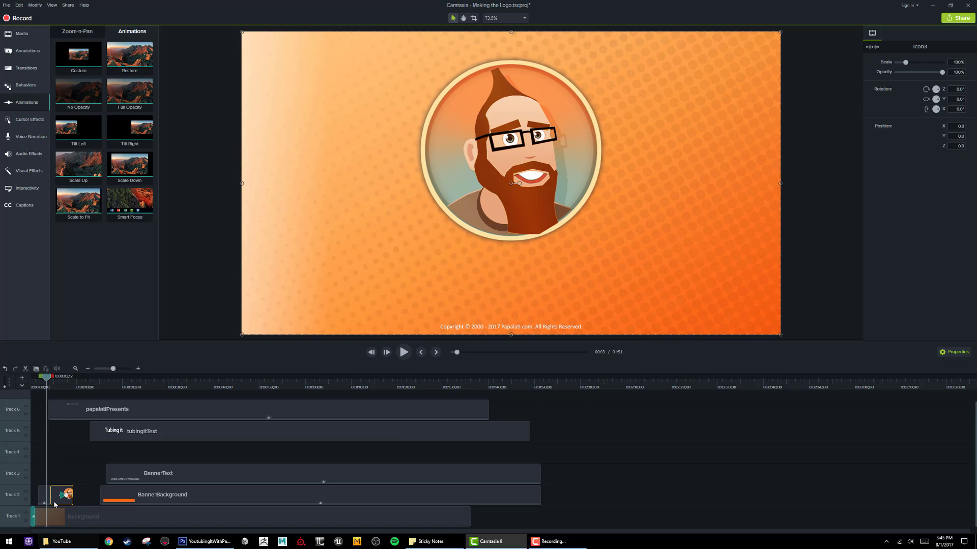
{"action": "left_click_drag", "start_coordinate": [63, 498], "coordinate": [59, 496]}
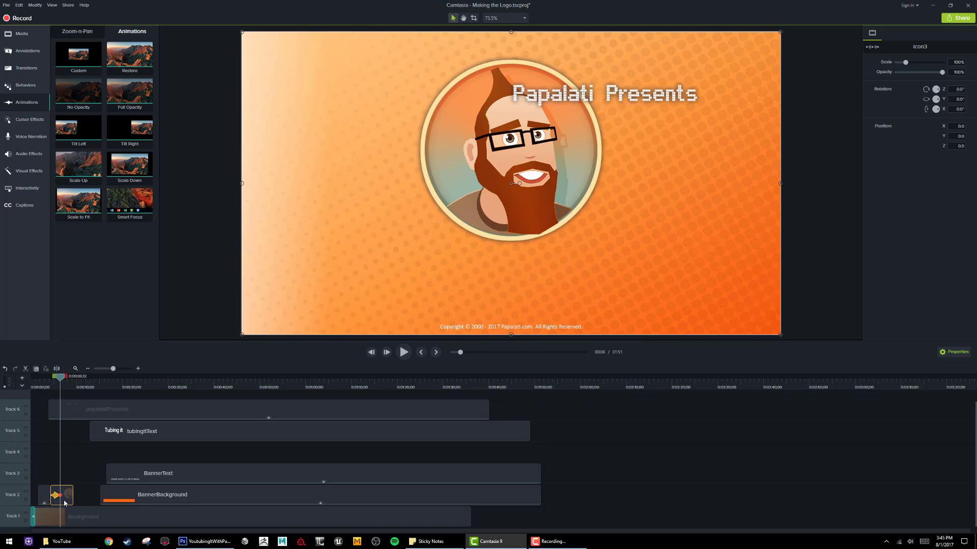
Step: Set the X position of the second Icon3 clip's animation to -550 so the portrait sits at the canvas's left side
{"action": "left_click", "coordinate": [949, 128]}
{"action": "type", "text": "-"}
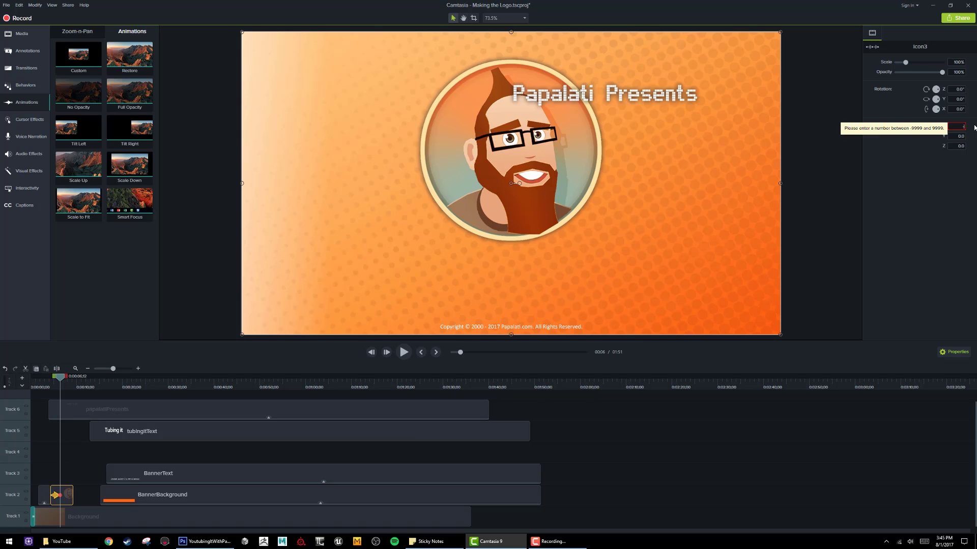
{"action": "type", "text": "10"}
{"action": "key", "text": "Return"}
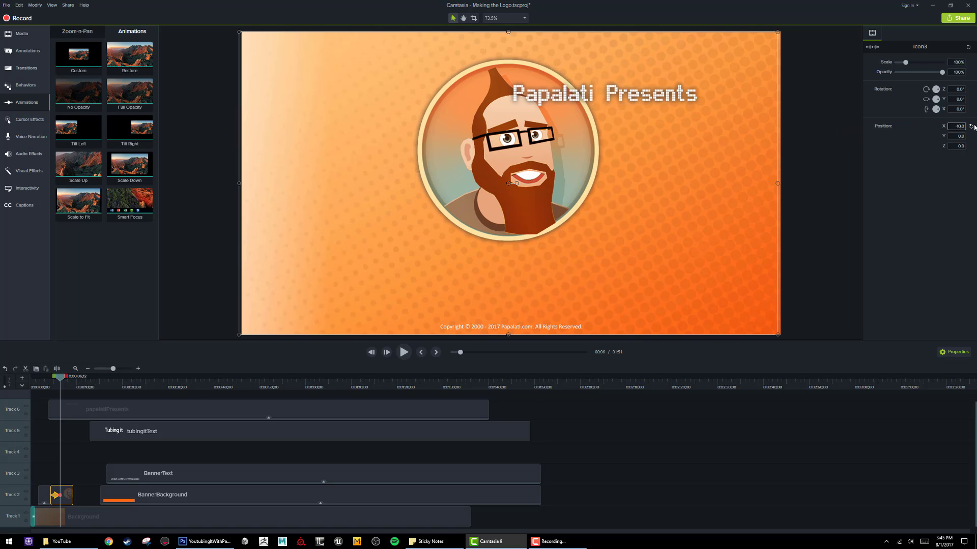
{"action": "key", "text": "Return"}
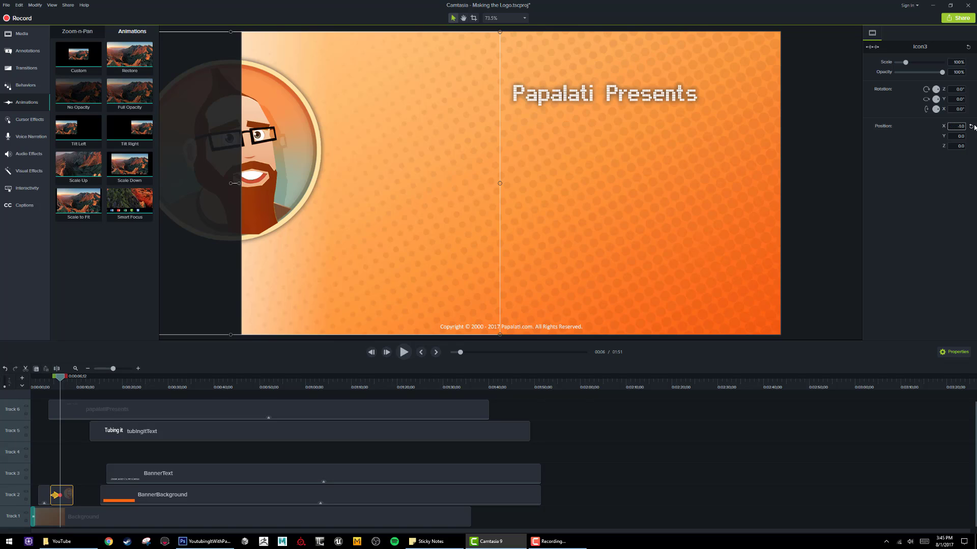
{"action": "type", "text": "00"}
{"action": "key", "text": "Return"}
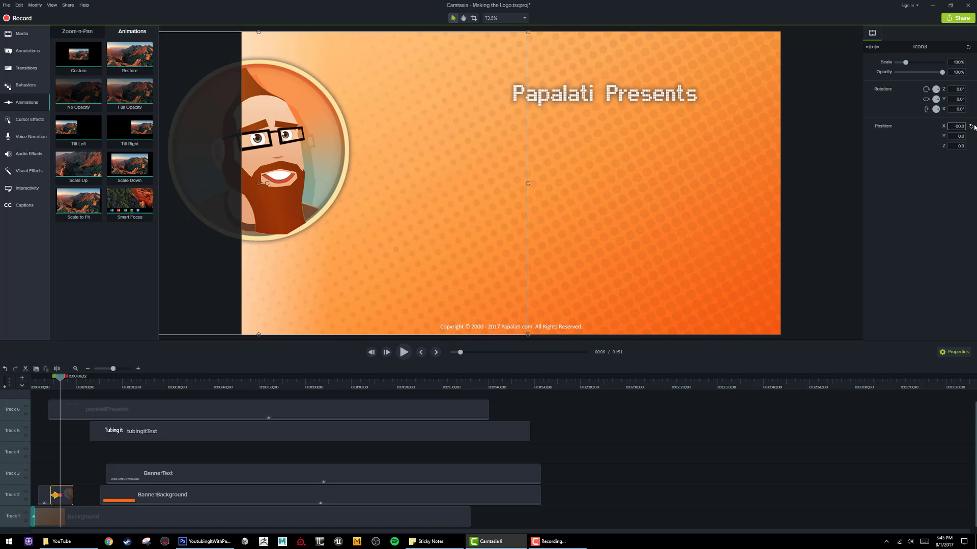
{"action": "type", "text": "7"}
{"action": "key", "text": "Return"}
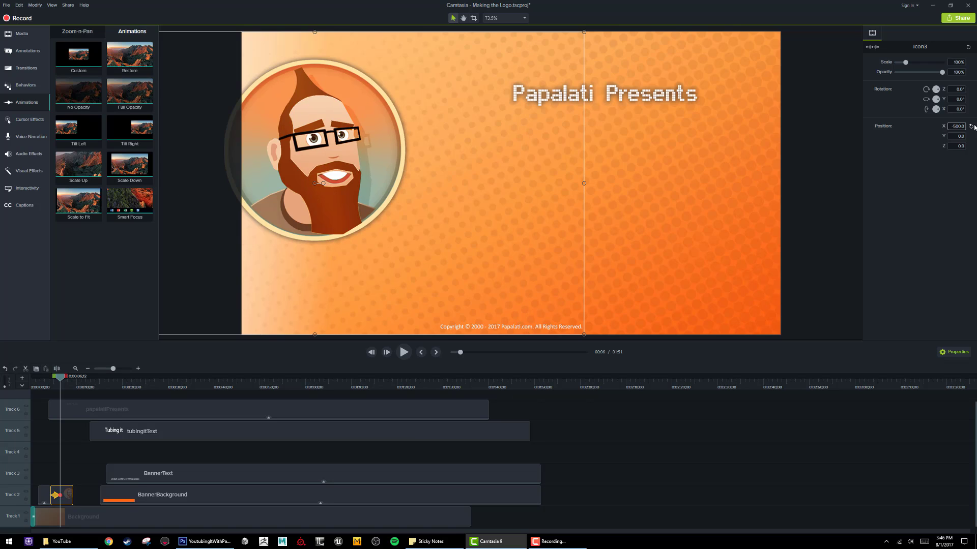
{"action": "type", "text": "5"}
{"action": "key", "text": "Return"}
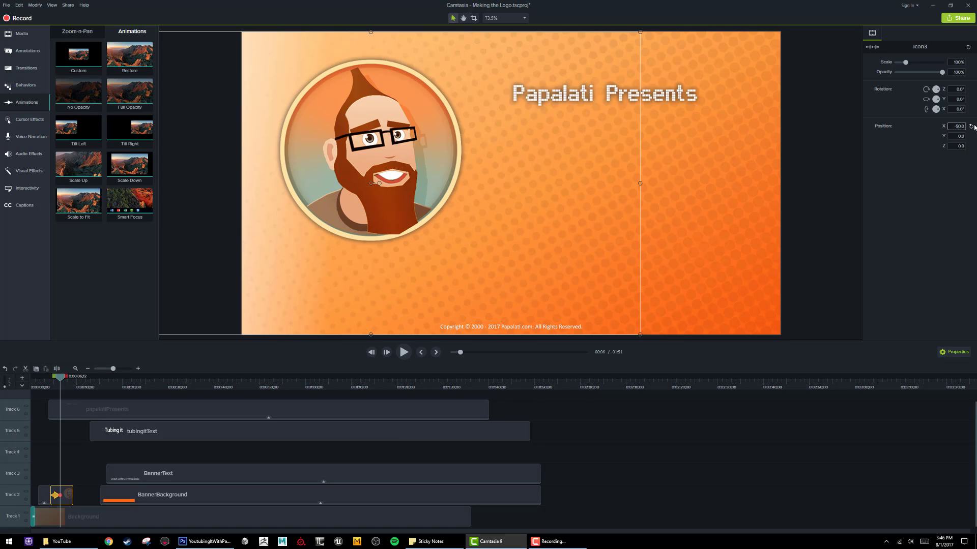
{"action": "type", "text": "5"}
{"action": "key", "text": "Return"}
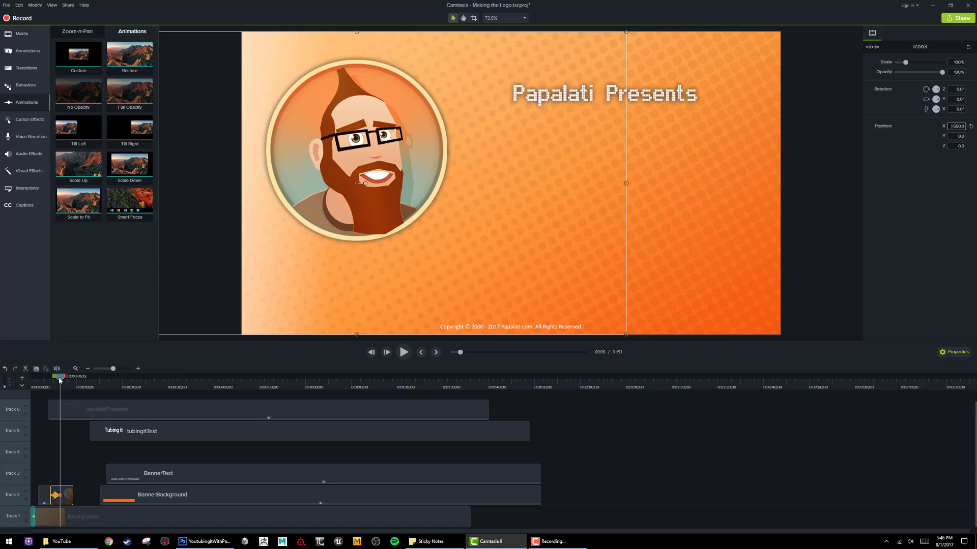
Step: Play the intro from the beginning to check how the portrait slides aside
{"action": "left_click_drag", "start_coordinate": [59, 380], "coordinate": [17, 384]}
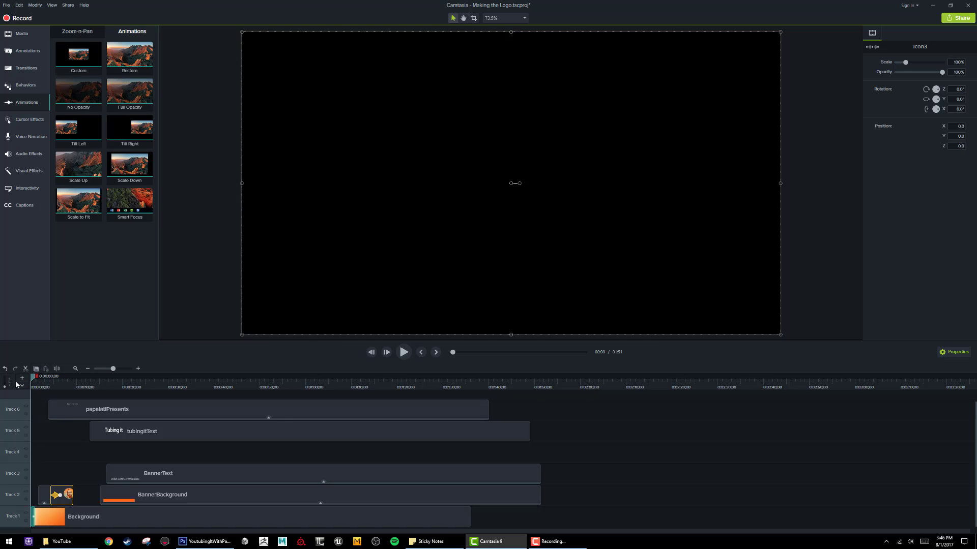
{"action": "key", "text": "space"}
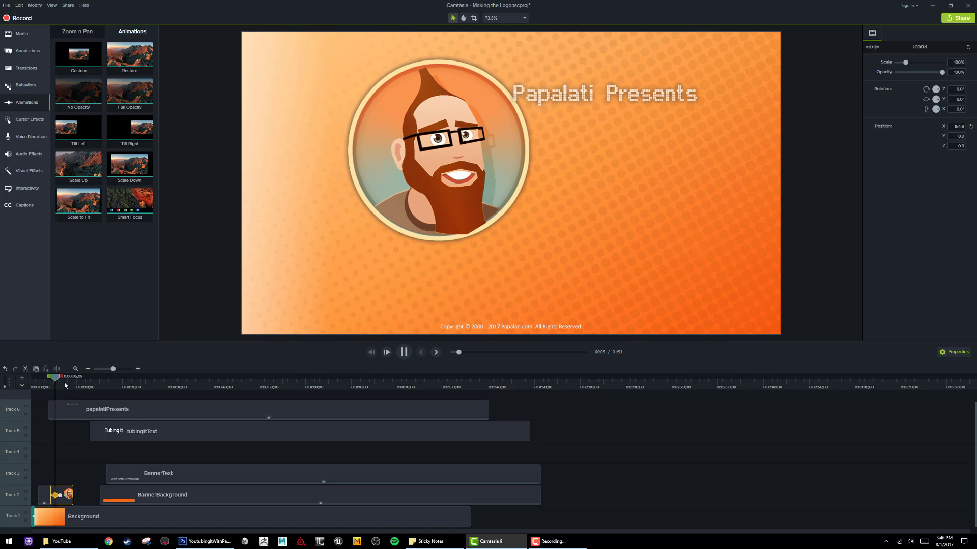
{"action": "left_click", "coordinate": [48, 500]}
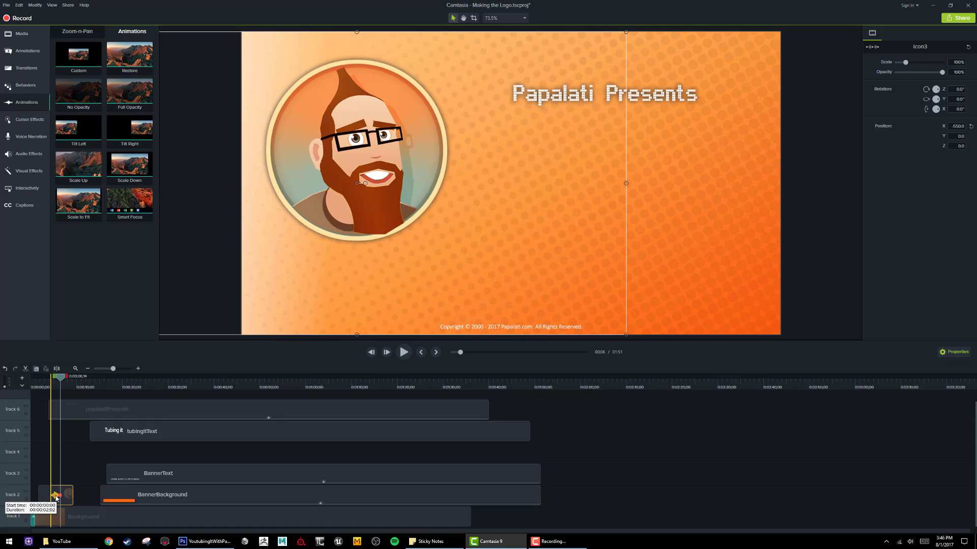
Step: Shorten the second Icon3 clip's position animation so it ends soon after the clip starts, and play it back
{"action": "left_click_drag", "start_coordinate": [112, 372], "coordinate": [122, 372]}
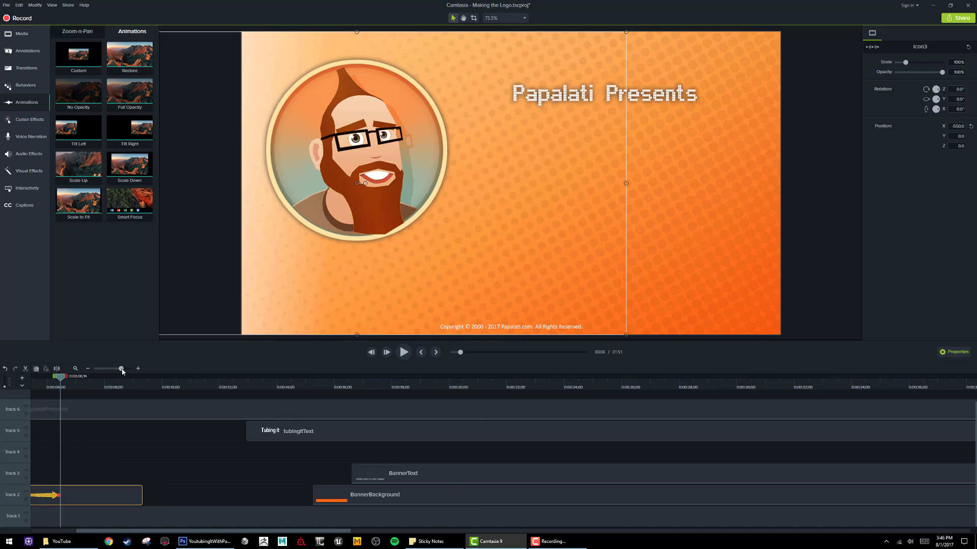
{"action": "left_click_drag", "start_coordinate": [109, 531], "coordinate": [61, 533]}
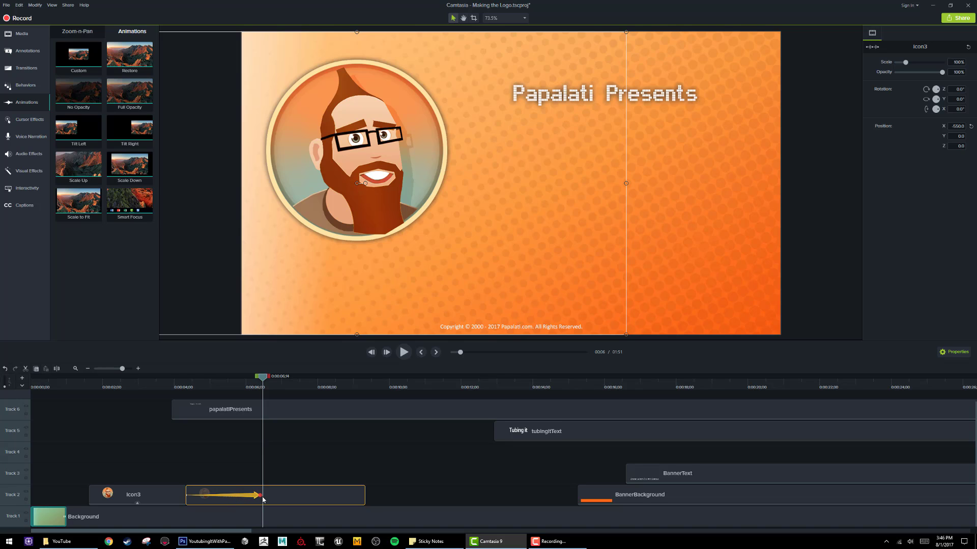
{"action": "left_click_drag", "start_coordinate": [263, 500], "coordinate": [197, 495]}
{"action": "left_click_drag", "start_coordinate": [198, 378], "coordinate": [156, 386]}
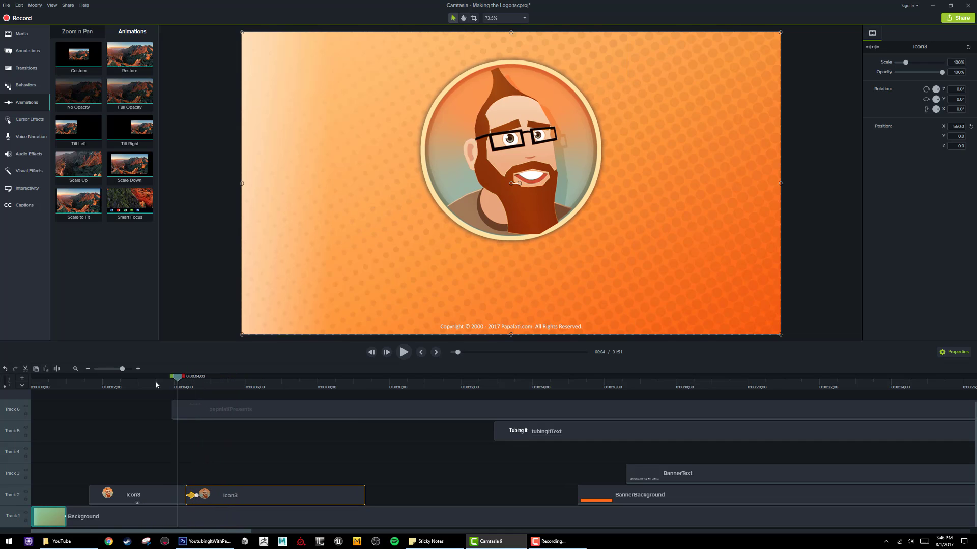
{"action": "key", "text": "space"}
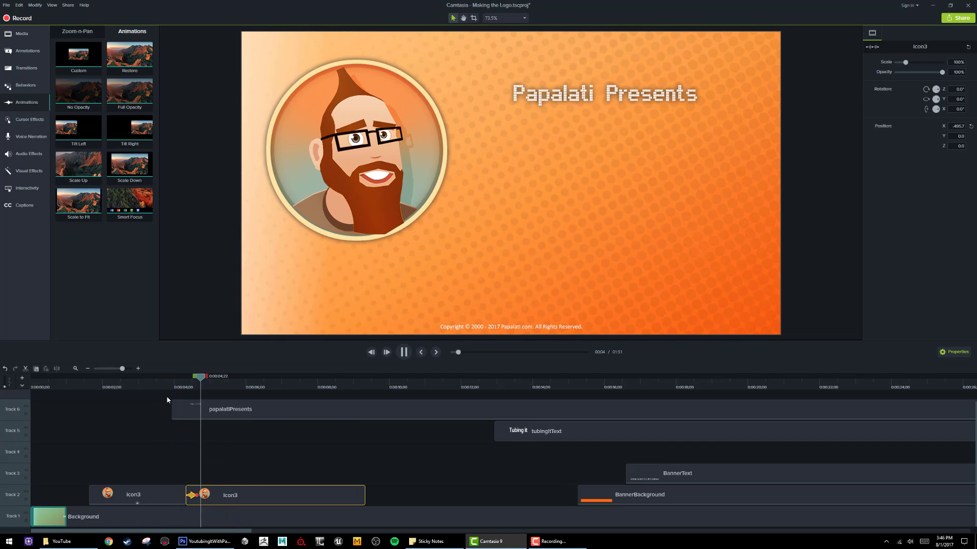
{"action": "key", "text": "space"}
Step: Move the boundary between the two Icon3 clips slightly earlier, lengthen the position animation a little, and play back the transition
{"action": "mouse_move", "coordinate": [196, 495]}
{"action": "left_mouse_down"}
{"action": "mouse_move", "coordinate": [207, 494]}
{"action": "mouse_move", "coordinate": [181, 493]}
{"action": "left_mouse_up"}
{"action": "left_click", "coordinate": [183, 493]}
{"action": "left_click_drag", "start_coordinate": [206, 380], "coordinate": [147, 380]}
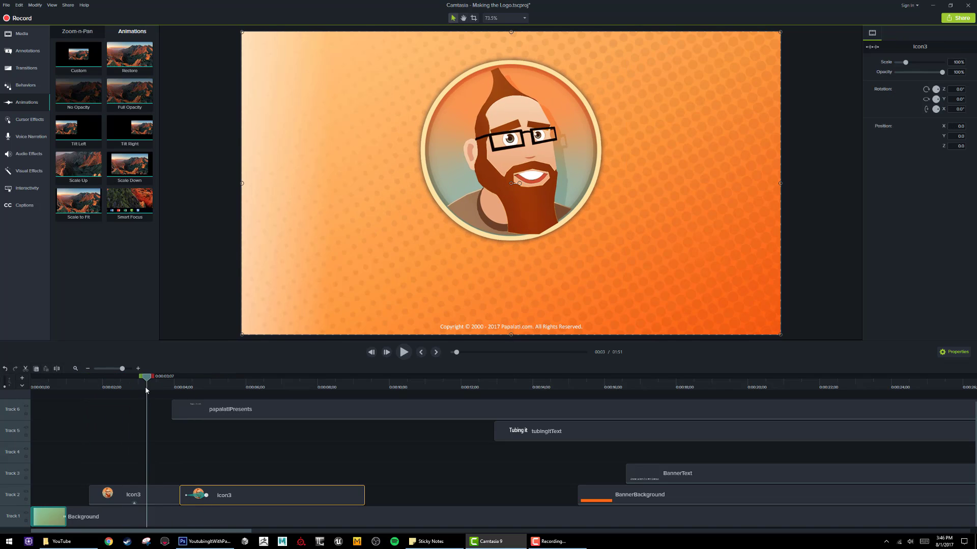
{"action": "key", "text": "space"}
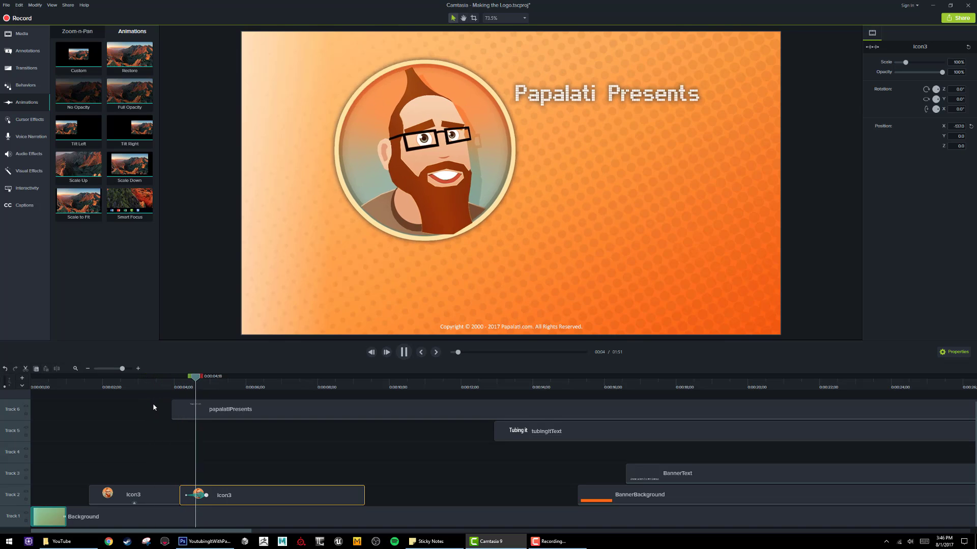
{"action": "key", "text": "space"}
Step: Nudge the papalatiPresents clip slightly later to match the start of the portrait's slide, and scrub through the overlap
{"action": "left_click", "coordinate": [178, 387]}
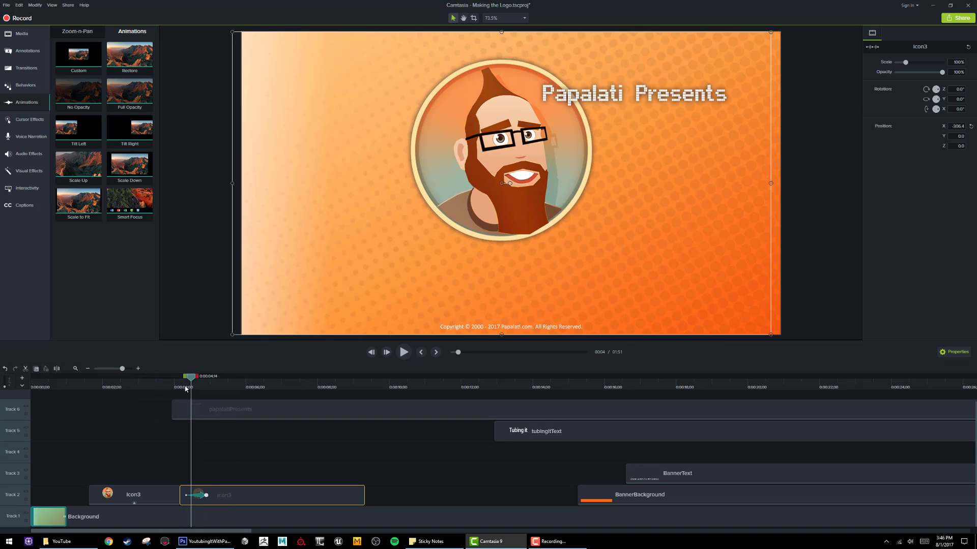
{"action": "left_click_drag", "start_coordinate": [181, 390], "coordinate": [188, 392]}
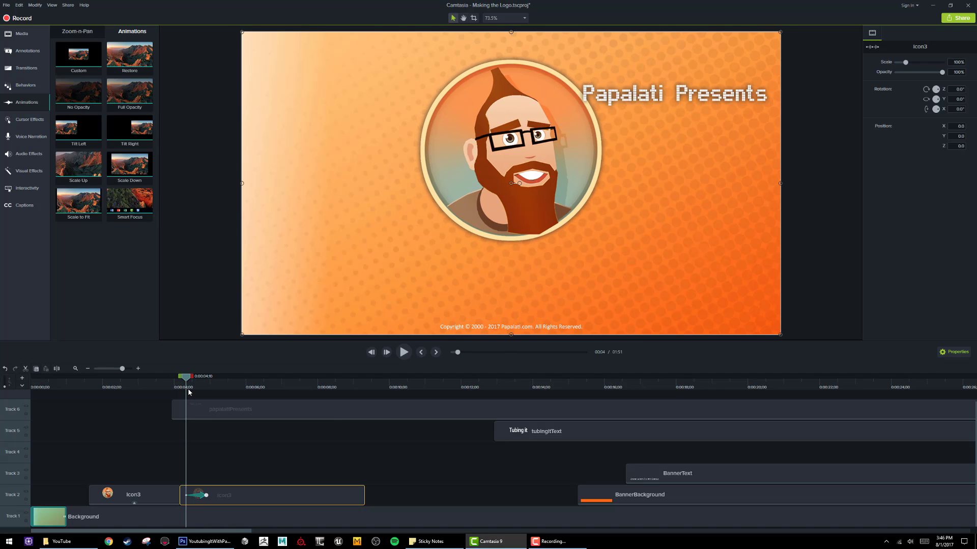
{"action": "left_click", "coordinate": [201, 412]}
{"action": "left_click_drag", "start_coordinate": [202, 412], "coordinate": [203, 412]}
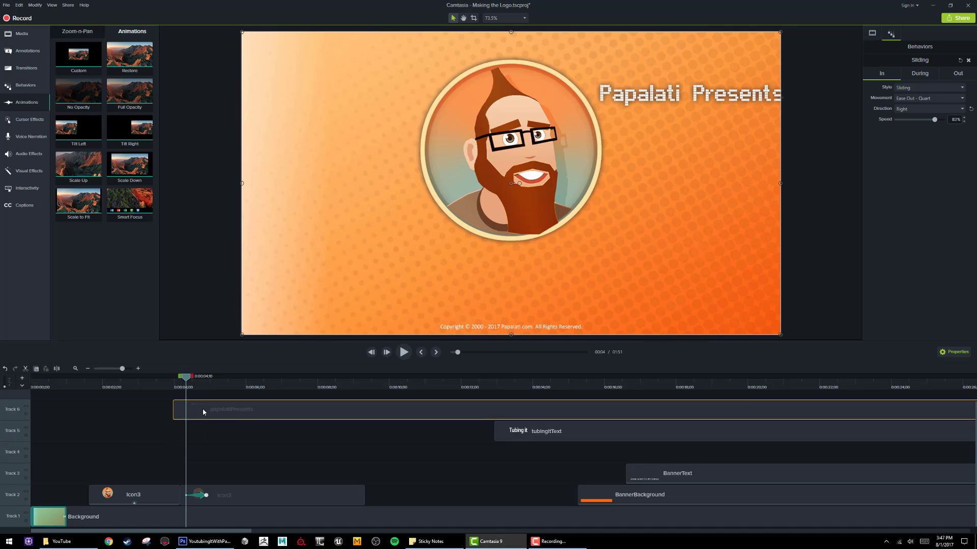
{"action": "left_click_drag", "start_coordinate": [187, 380], "coordinate": [192, 383]}
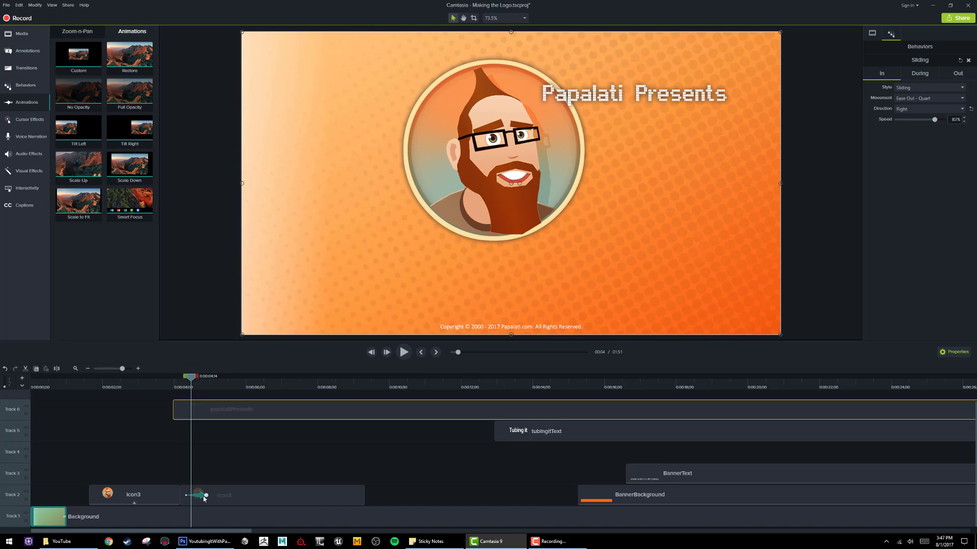
Step: Move the end of the second Icon3 clip's position animation slightly earlier and play back the portrait and title timing
{"action": "left_click_drag", "start_coordinate": [205, 496], "coordinate": [200, 491]}
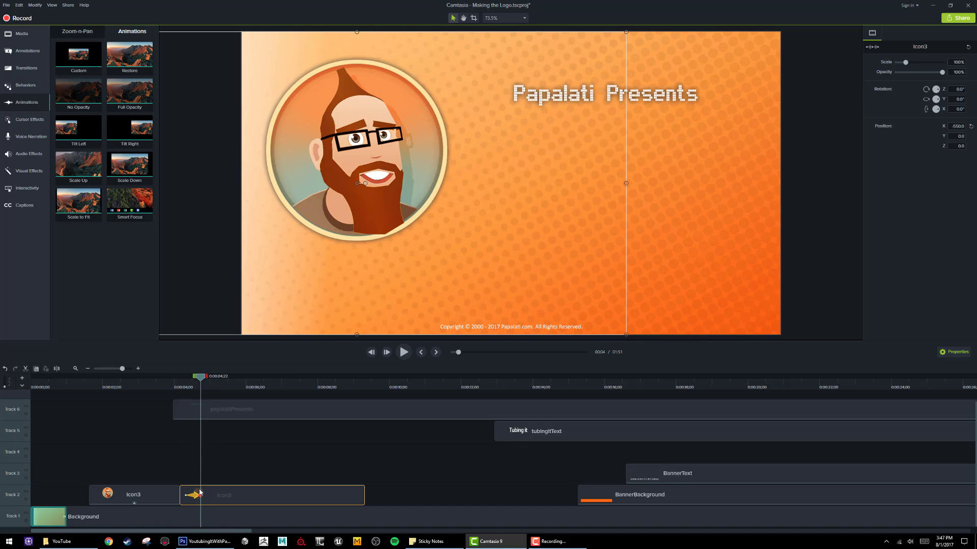
{"action": "mouse_move", "coordinate": [198, 380]}
{"action": "left_mouse_down"}
{"action": "mouse_move", "coordinate": [176, 383]}
{"action": "mouse_move", "coordinate": [210, 388]}
{"action": "left_mouse_up"}
{"action": "left_click_drag", "start_coordinate": [121, 390], "coordinate": [85, 392]}
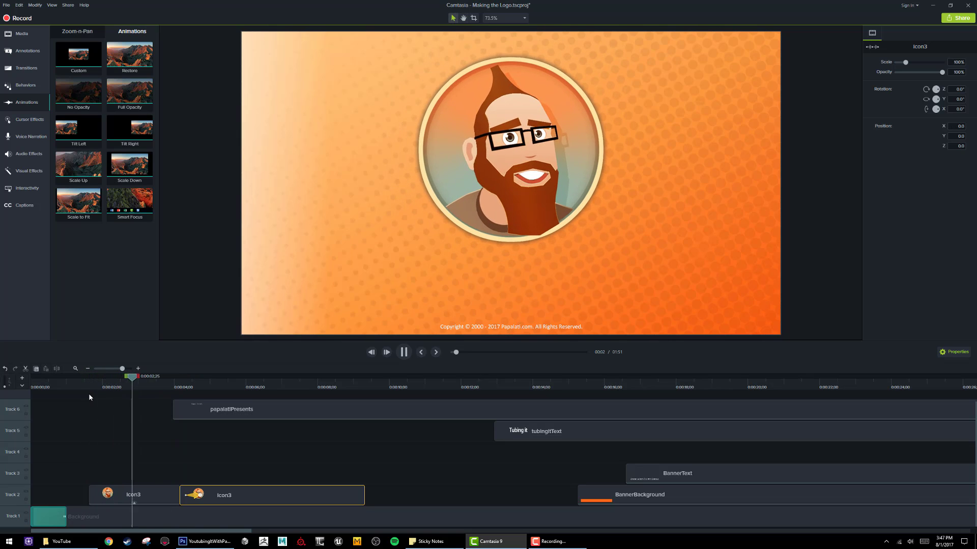
{"action": "key", "text": "space"}
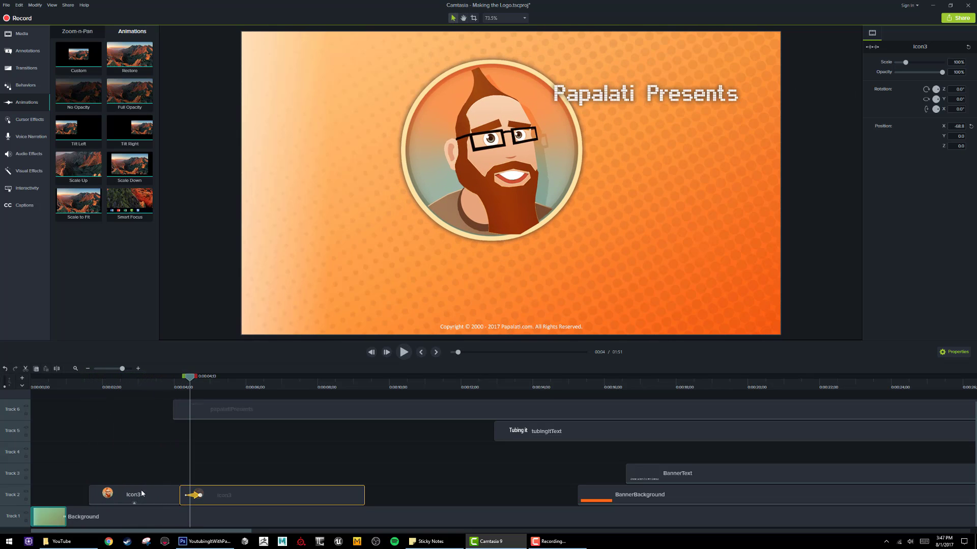
Step: Trim the end of the first Icon3 clip back to about 3 seconds on the timeline
{"action": "left_click", "coordinate": [140, 494]}
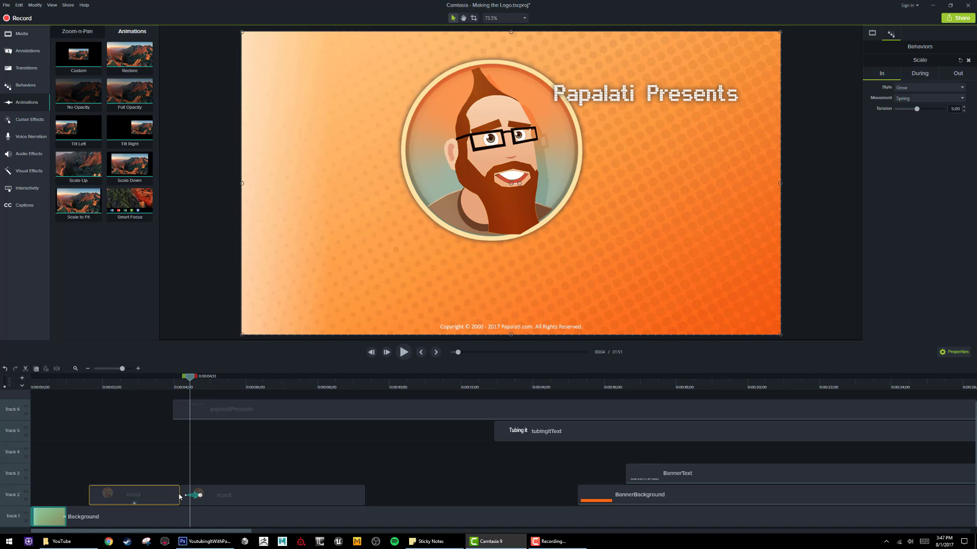
{"action": "left_click_drag", "start_coordinate": [181, 493], "coordinate": [145, 491]}
{"action": "left_click", "coordinate": [175, 496]}
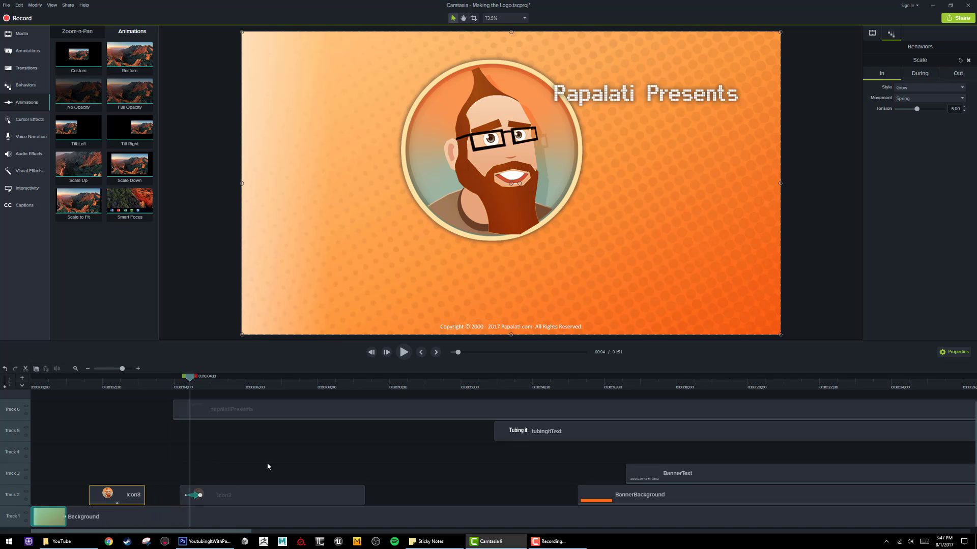
Step: Shift the second Icon3 clip and the papalatiPresents clip earlier together to close the gap, and play back the result
{"action": "left_click_drag", "start_coordinate": [391, 496], "coordinate": [111, 388]}
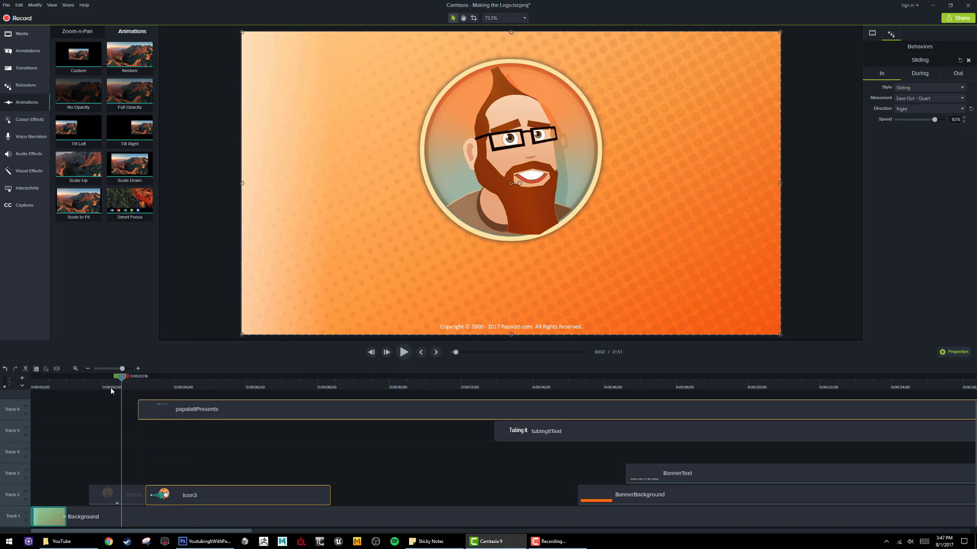
{"action": "key", "text": "space"}
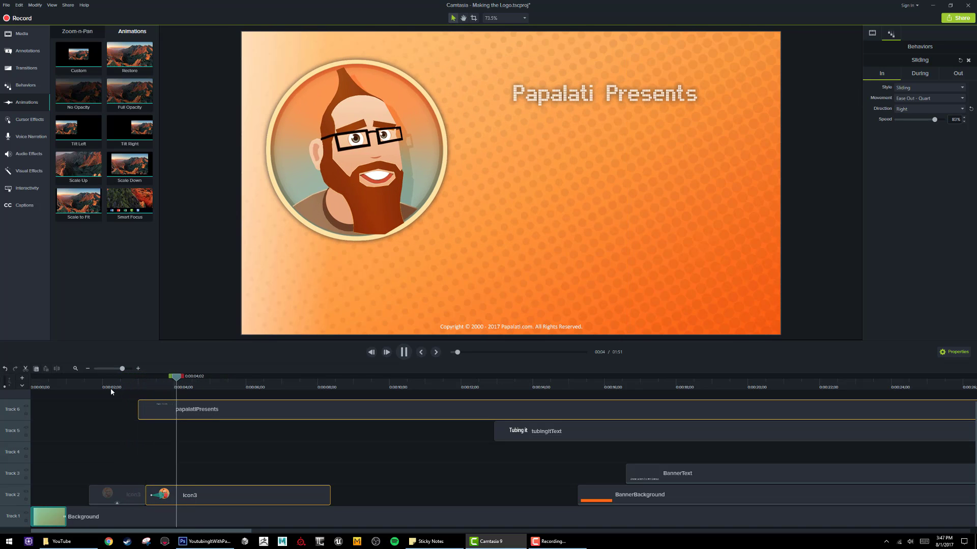
{"action": "left_click", "coordinate": [158, 407]}
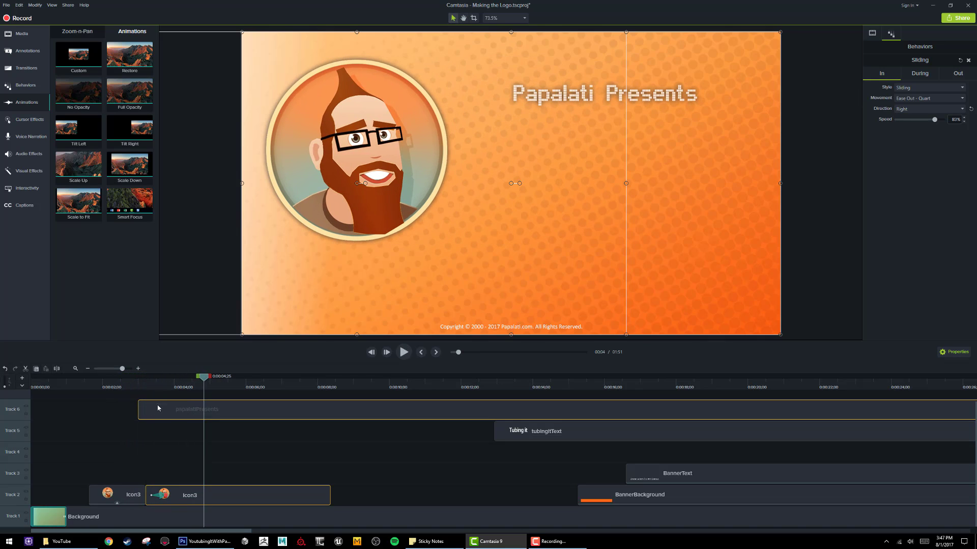
Step: Shorten the position animation on the second Icon3 clip slightly further and replay the slide with the title
{"action": "left_click", "coordinate": [159, 495]}
{"action": "left_click_drag", "start_coordinate": [164, 388], "coordinate": [129, 382]}
{"action": "key", "text": "space"}
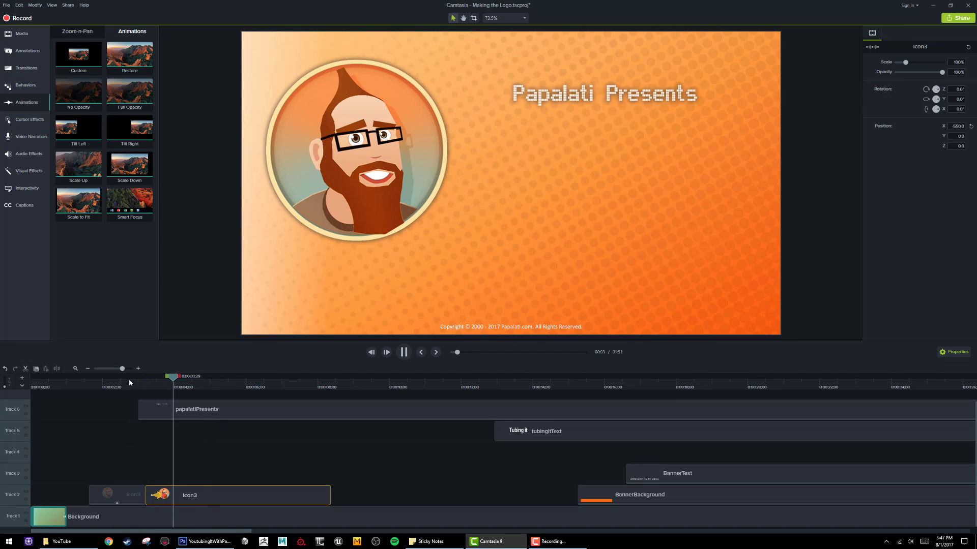
{"action": "key", "text": "space"}
{"action": "left_click", "coordinate": [157, 386]}
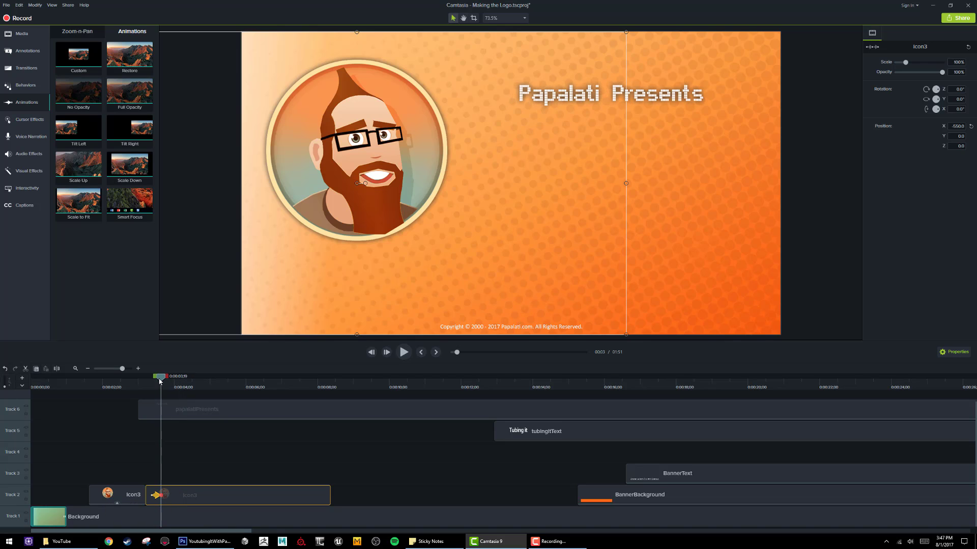
{"action": "left_click_drag", "start_coordinate": [160, 379], "coordinate": [128, 381]}
{"action": "key", "text": "space"}
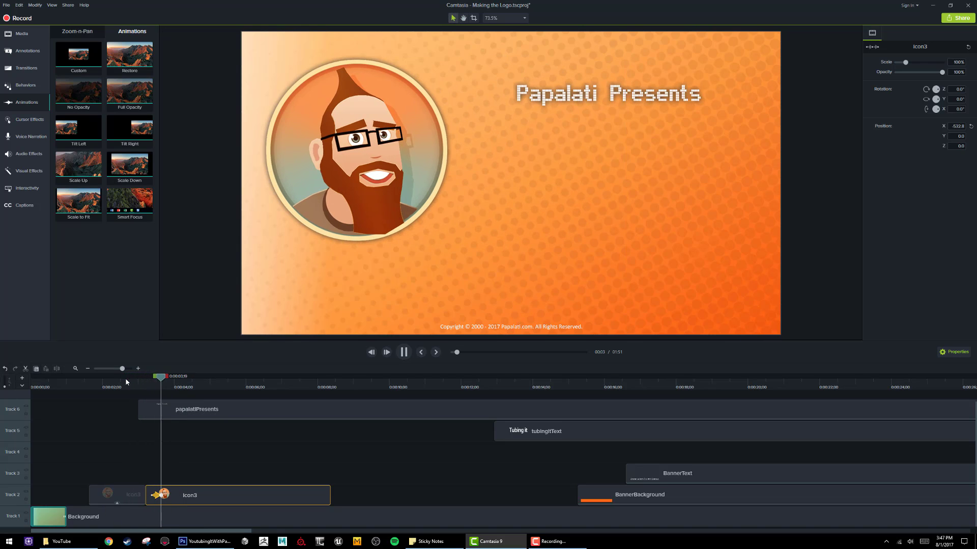
{"action": "key", "text": "space"}
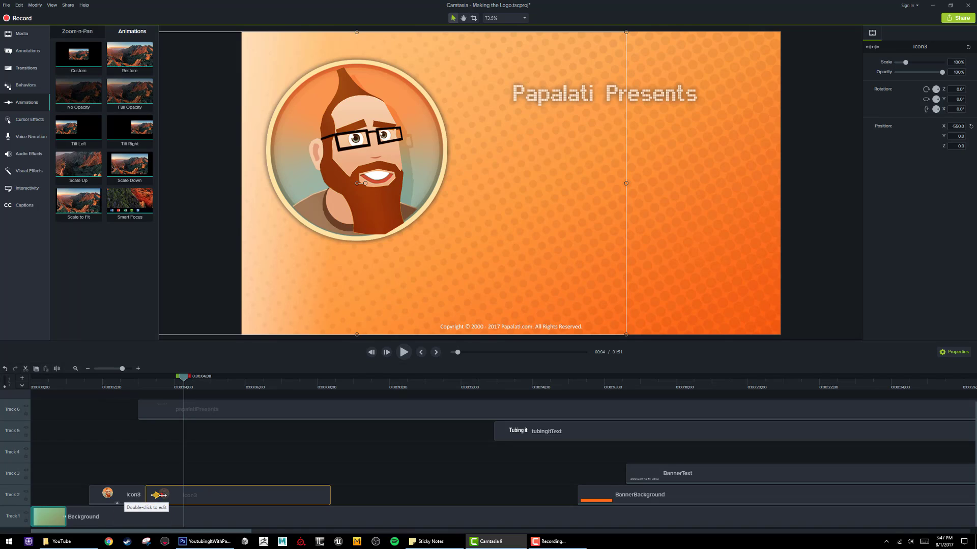
Step: Start the position animation closer to the beginning of the second Icon3 clip and replay the transition
{"action": "left_click", "coordinate": [149, 387]}
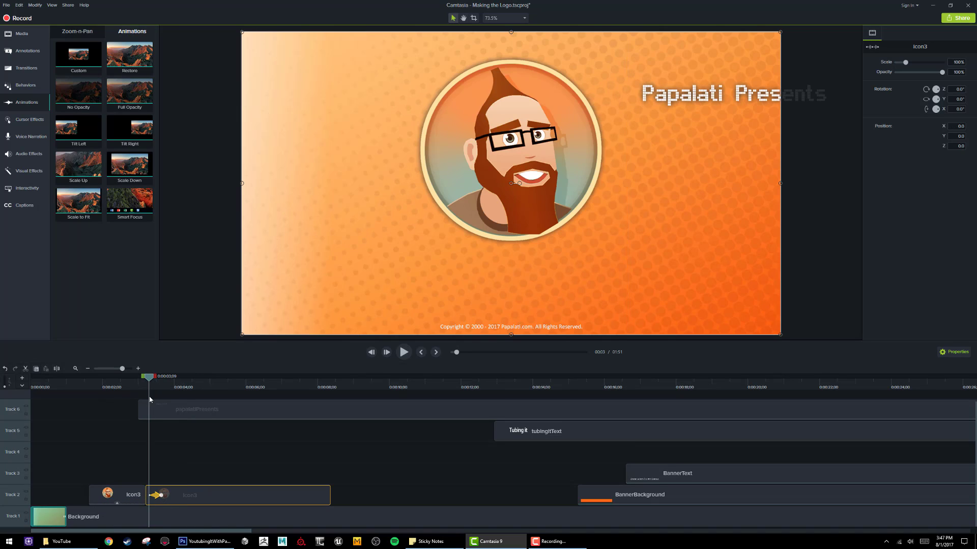
{"action": "left_click_drag", "start_coordinate": [149, 377], "coordinate": [132, 380]}
{"action": "key", "text": "space"}
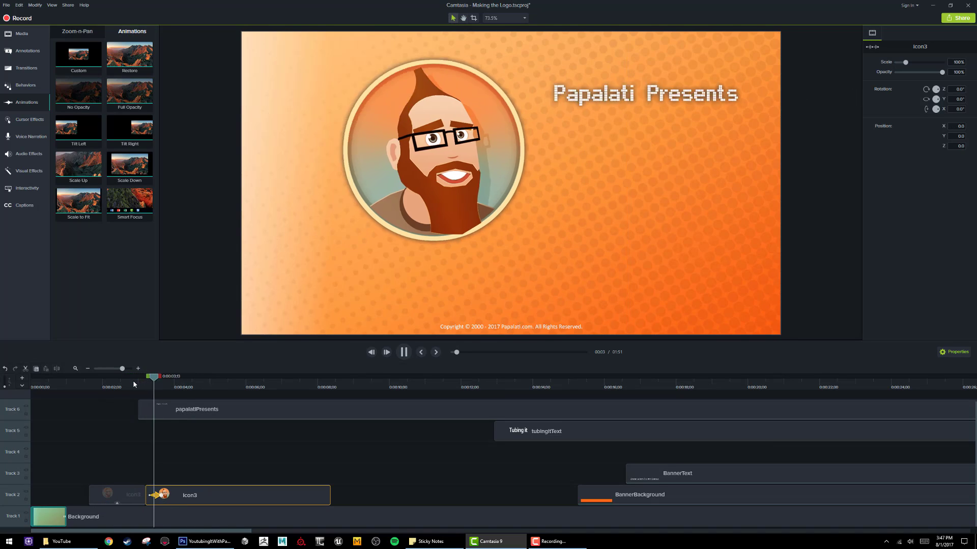
{"action": "key", "text": "space"}
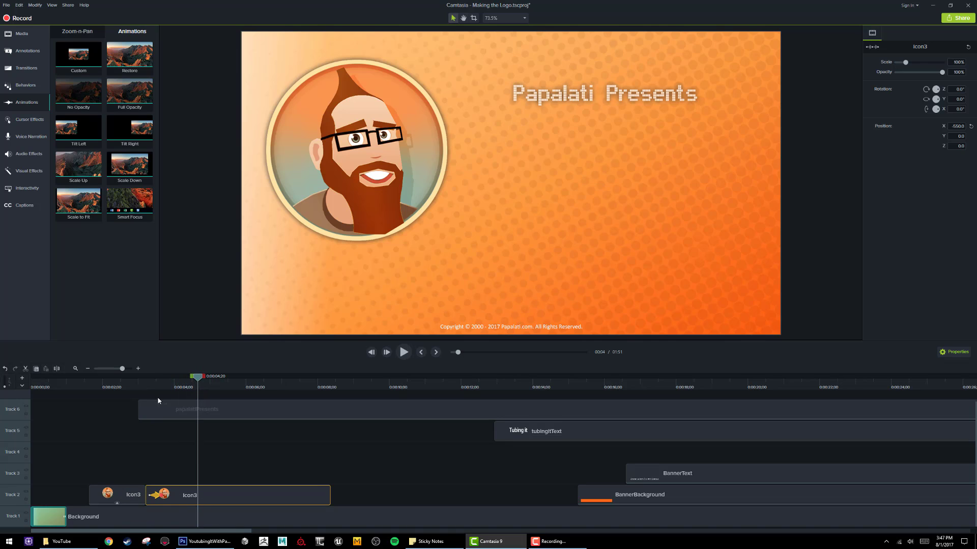
Step: Play back the portrait slide again from just before the title comes in
{"action": "left_click", "coordinate": [150, 501]}
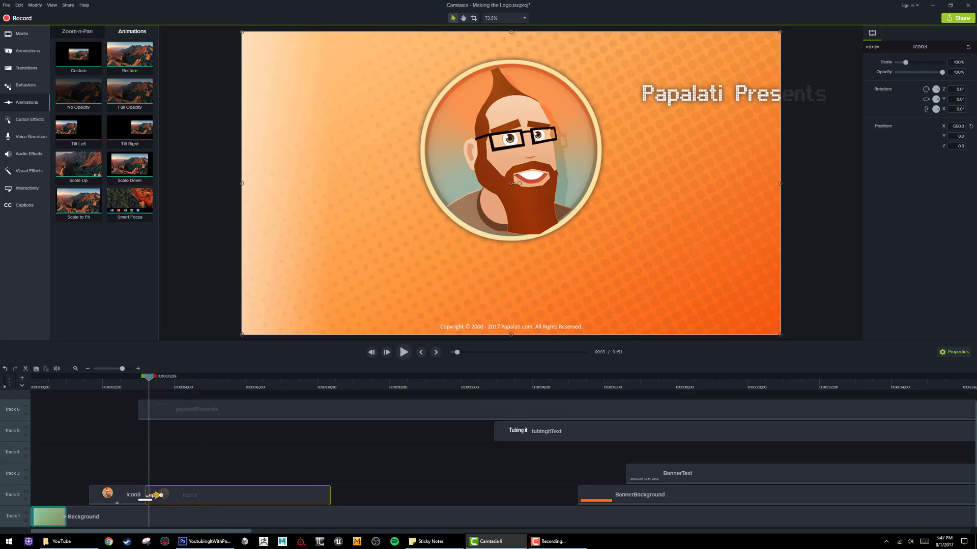
{"action": "left_click_drag", "start_coordinate": [150, 380], "coordinate": [131, 385]}
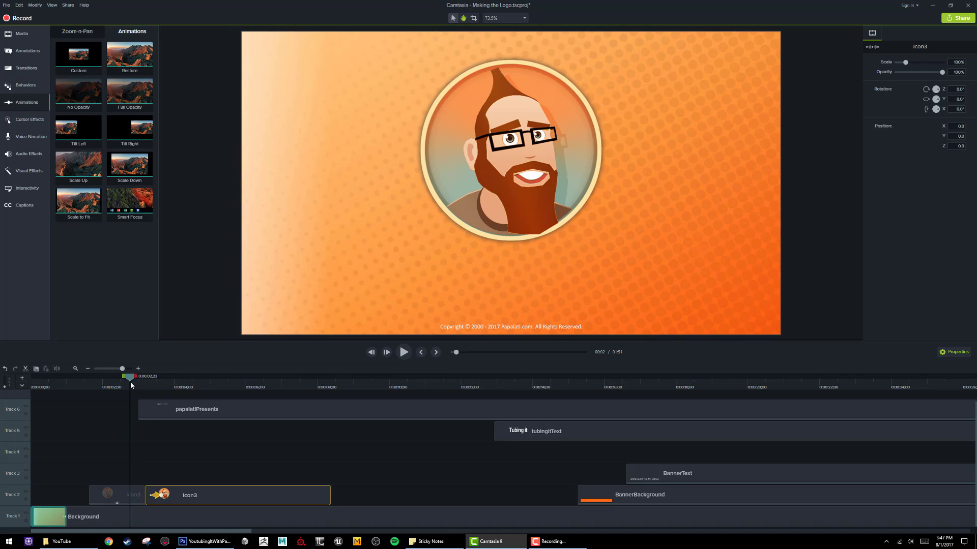
{"action": "key", "text": "space"}
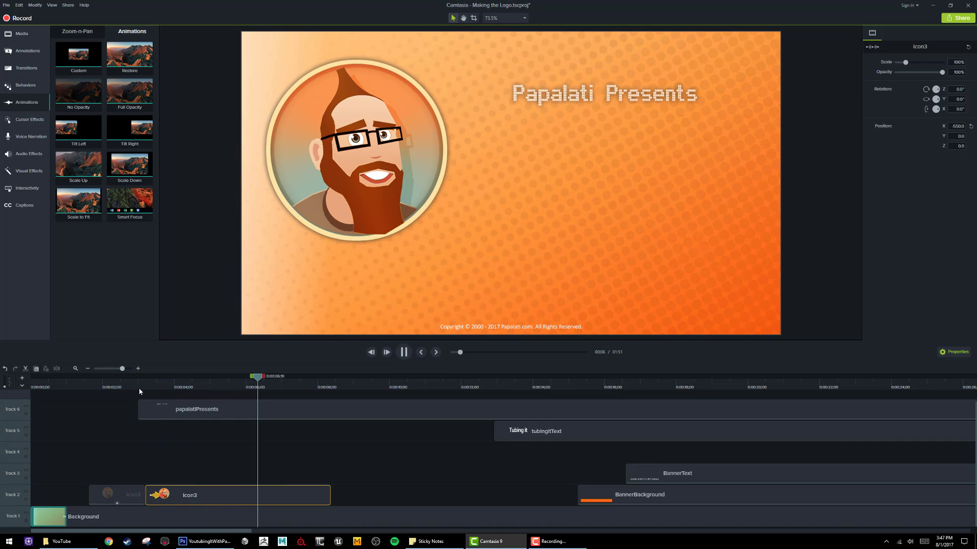
{"action": "key", "text": "space"}
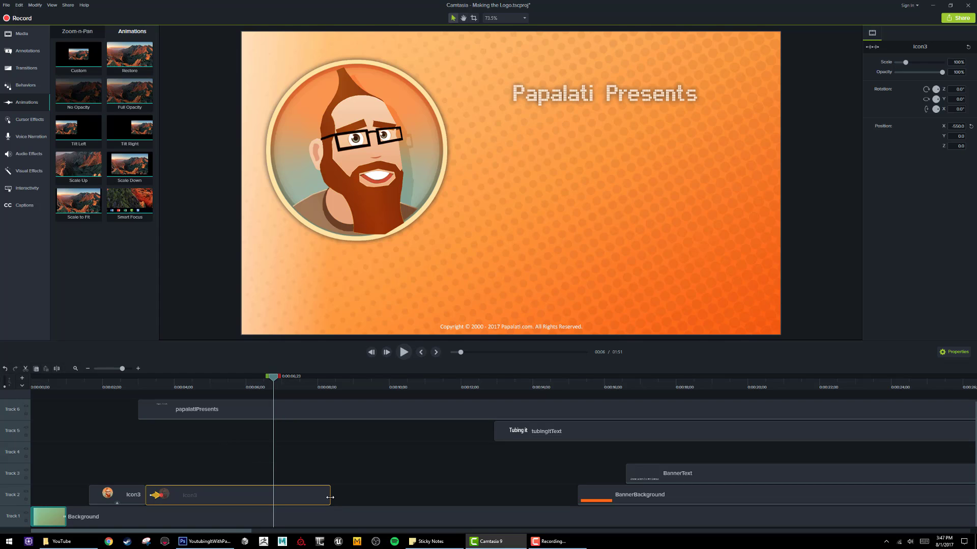
Step: Extend the end of the second Icon3 clip to about 12 seconds on the timeline and replay the intro
{"action": "left_click_drag", "start_coordinate": [330, 497], "coordinate": [211, 496]}
{"action": "key", "text": "ctrl+z"}
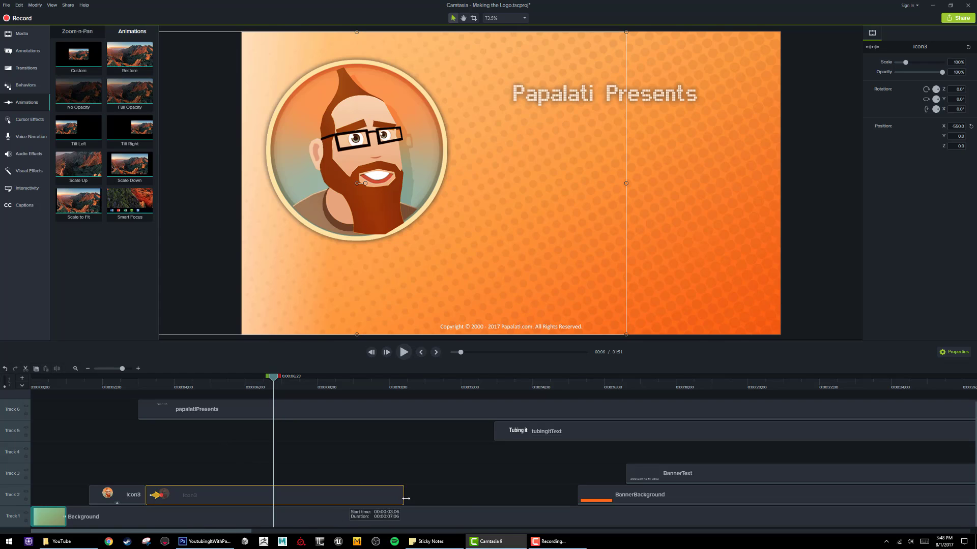
{"action": "left_click_drag", "start_coordinate": [273, 378], "coordinate": [23, 377]}
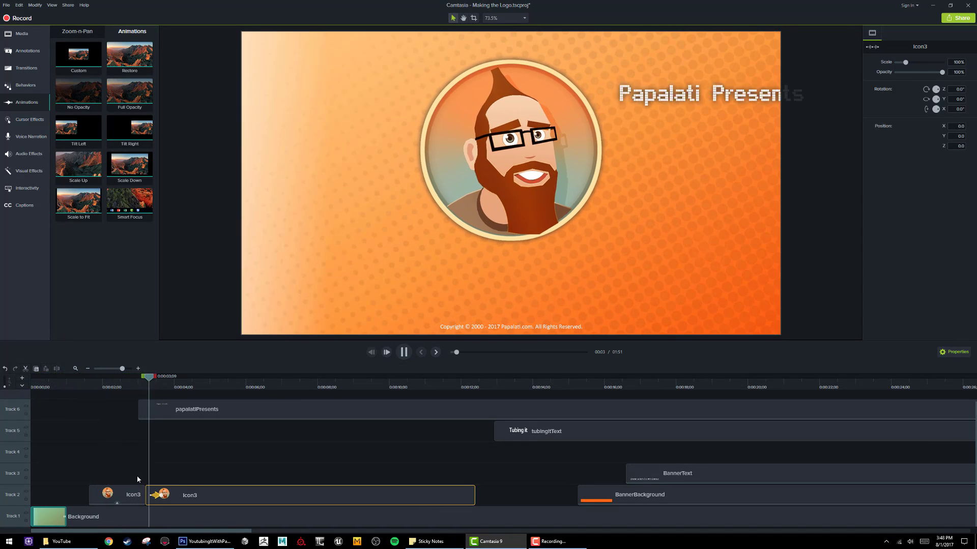
{"action": "key", "text": "space"}
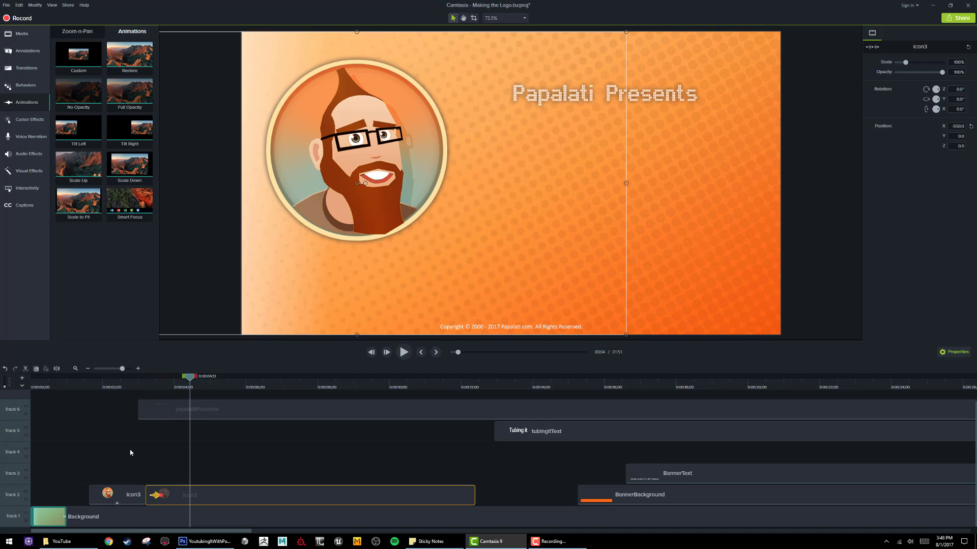
Step: Shift both Icon3 clips and the papalatiPresents clip about half a second earlier together, and play the intro from the start
{"action": "left_click_drag", "start_coordinate": [116, 460], "coordinate": [161, 498]}
{"action": "left_click_drag", "start_coordinate": [485, 493], "coordinate": [92, 405]}
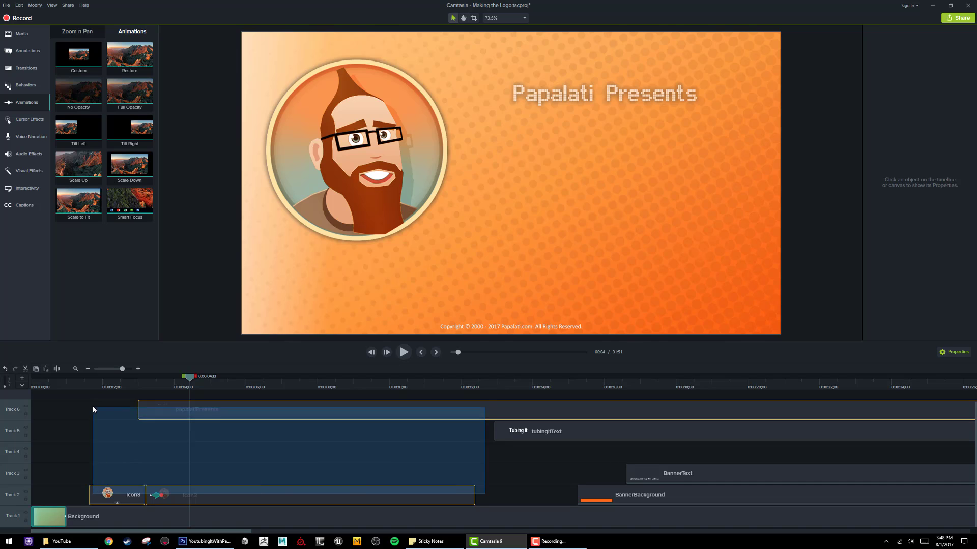
{"action": "left_click_drag", "start_coordinate": [223, 412], "coordinate": [206, 412]}
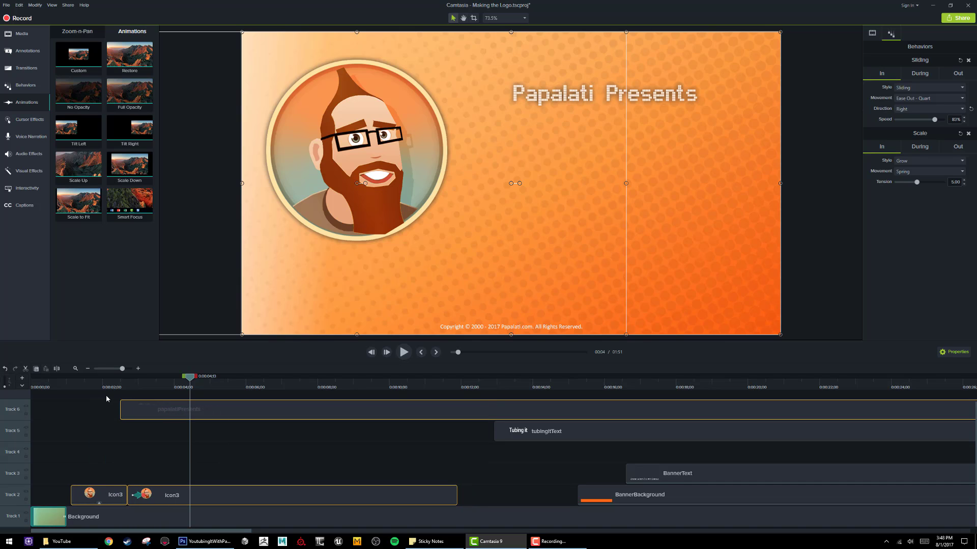
{"action": "key", "text": "ctrl+Home"}
{"action": "key", "text": "space"}
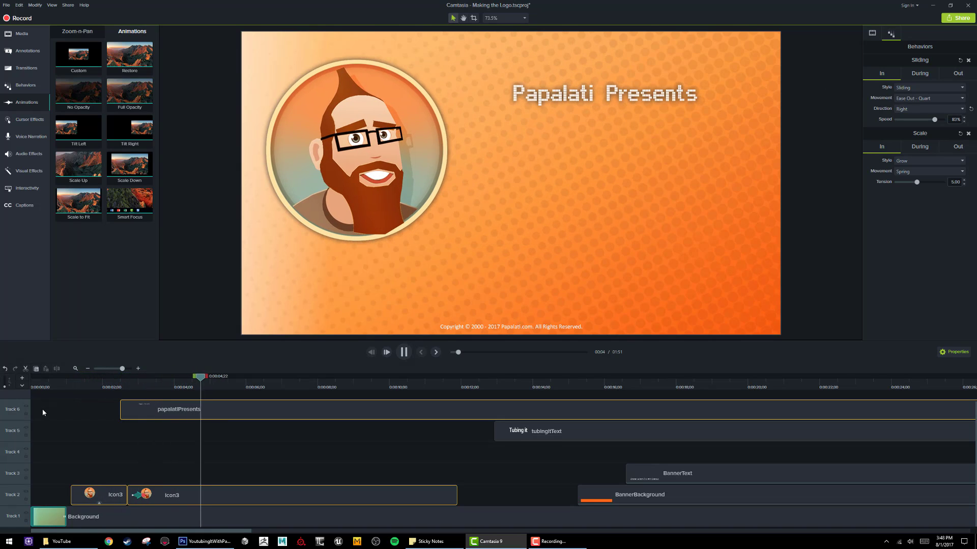
{"action": "key", "text": "space"}
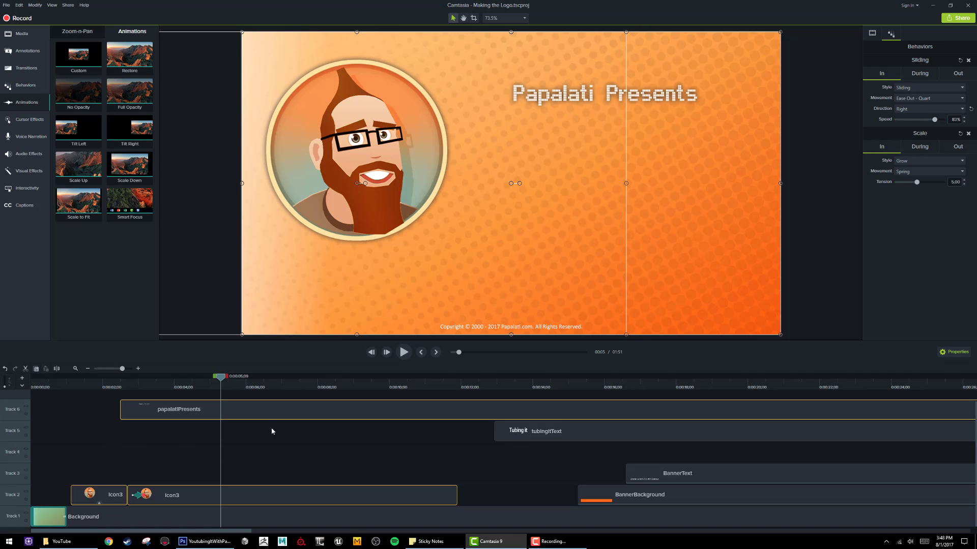
Step: Move the tubingItText clip earlier so it starts at 3;21, after the title has slid in
{"action": "left_click_drag", "start_coordinate": [221, 376], "coordinate": [172, 381]}
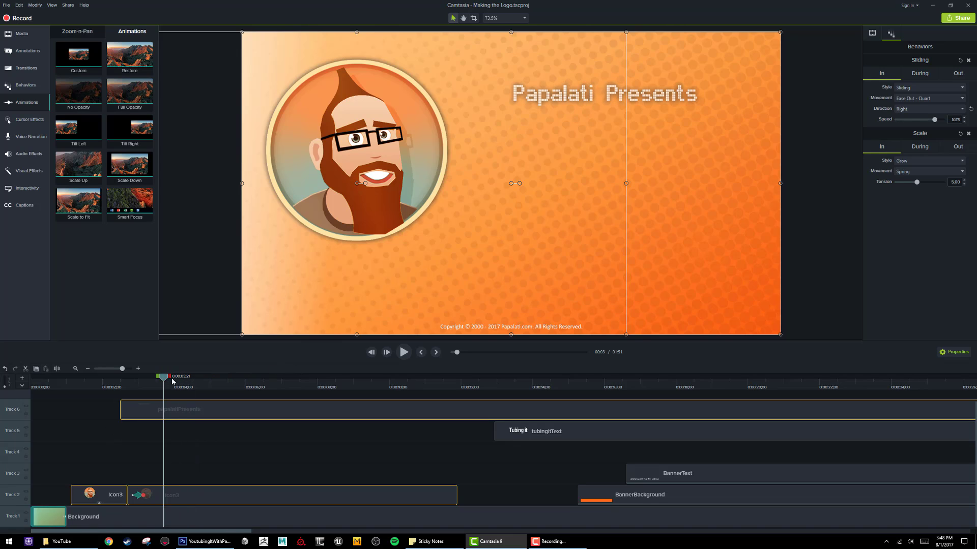
{"action": "left_click_drag", "start_coordinate": [538, 441], "coordinate": [244, 431]}
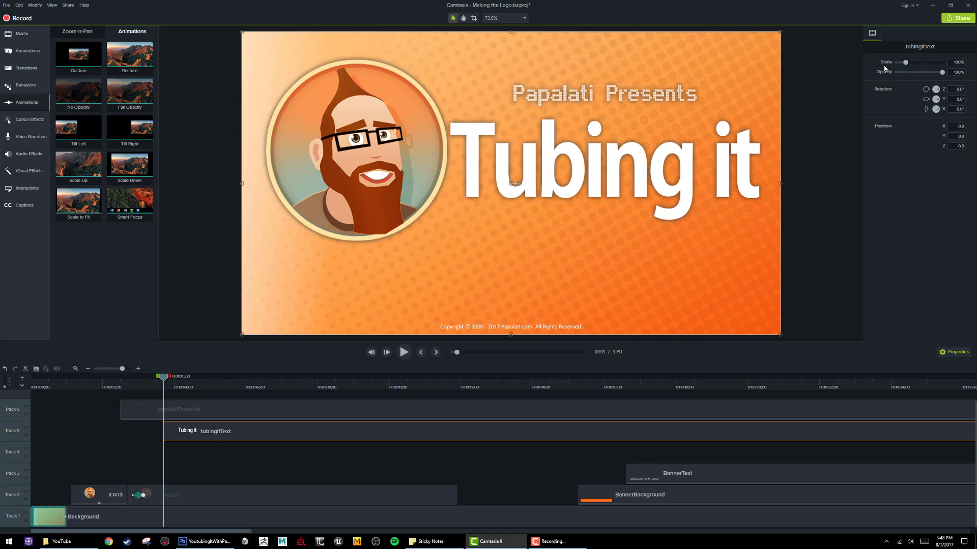
{"action": "left_click_drag", "start_coordinate": [905, 63], "coordinate": [905, 64]}
Step: Set the end X position of the second Icon3 clip's slide animation to -600 and play back the result
{"action": "left_click", "coordinate": [110, 495]}
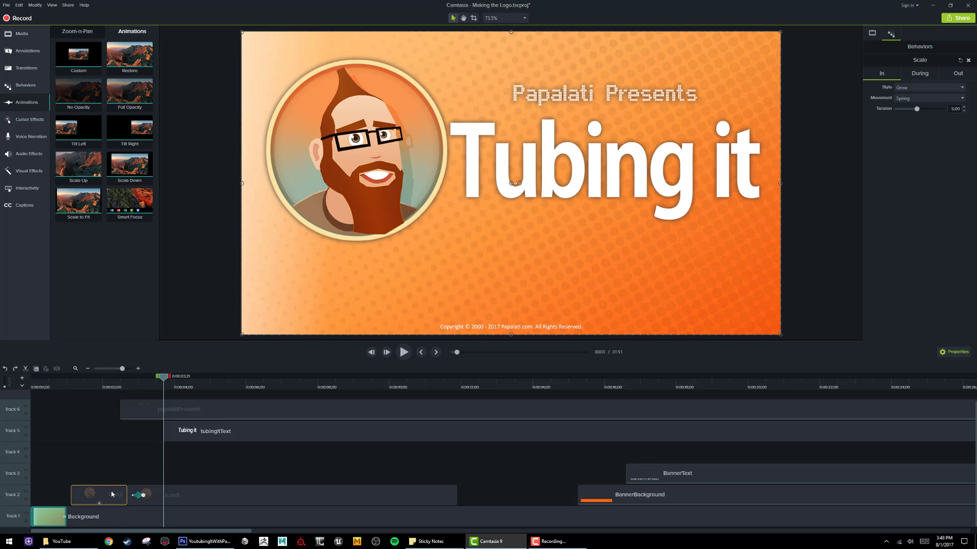
{"action": "left_click", "coordinate": [143, 495]}
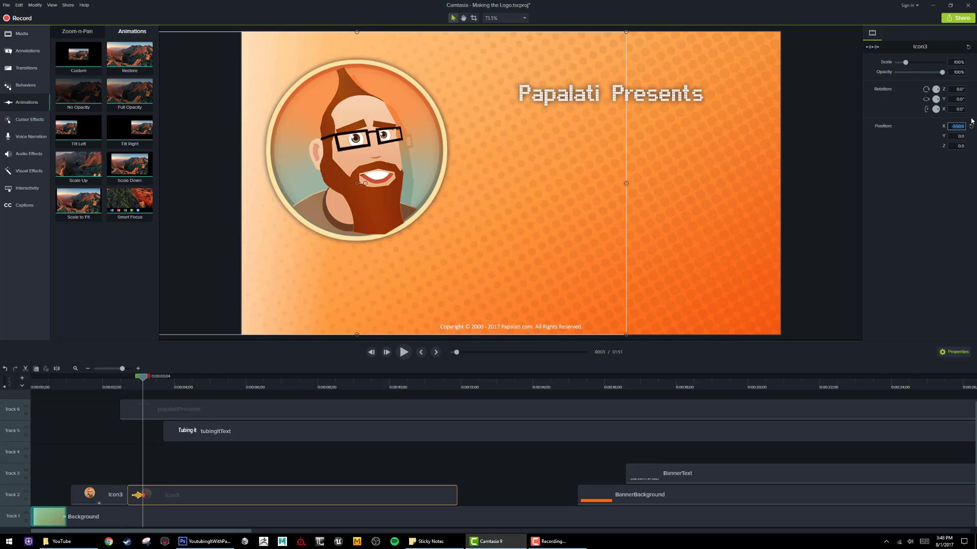
{"action": "type", "text": "-600"}
{"action": "key", "text": "Return"}
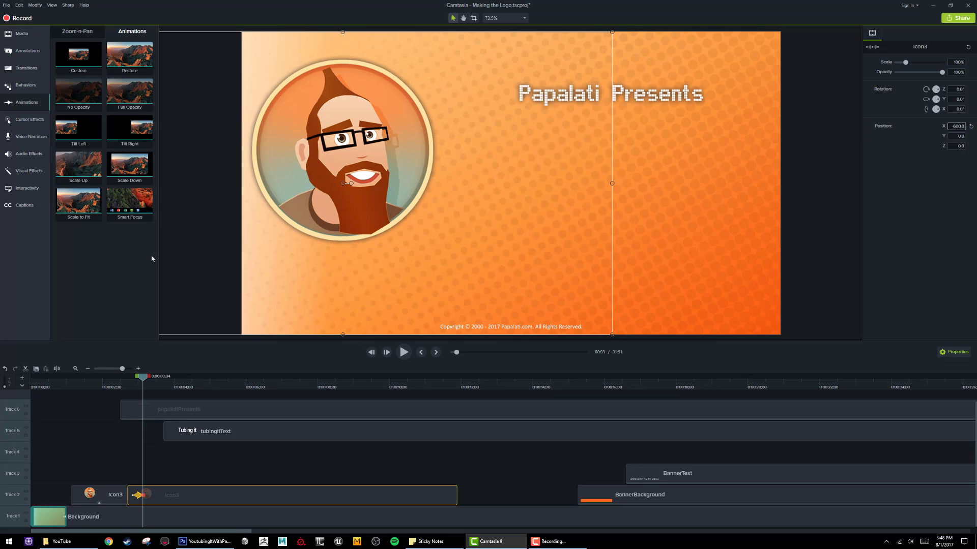
{"action": "left_click_drag", "start_coordinate": [148, 381], "coordinate": [77, 382]}
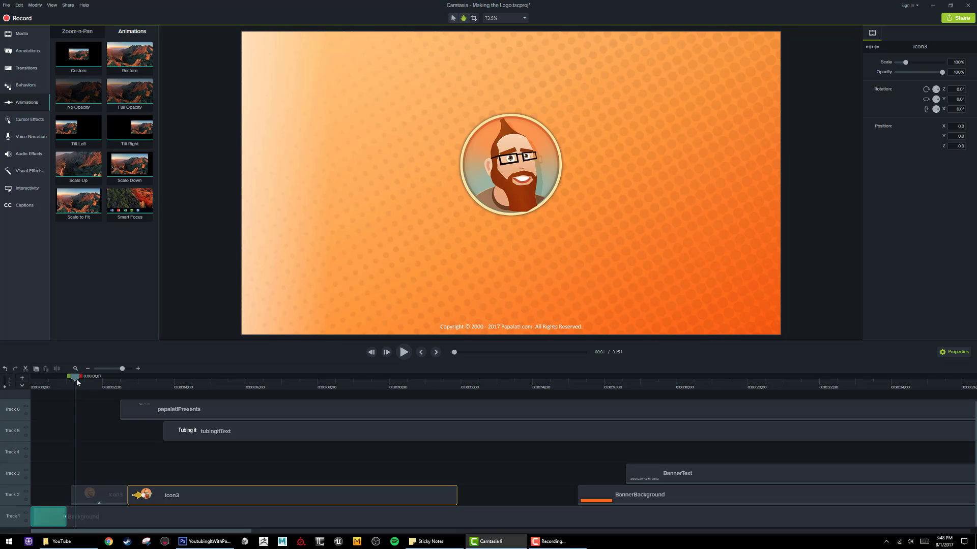
{"action": "key", "text": "space"}
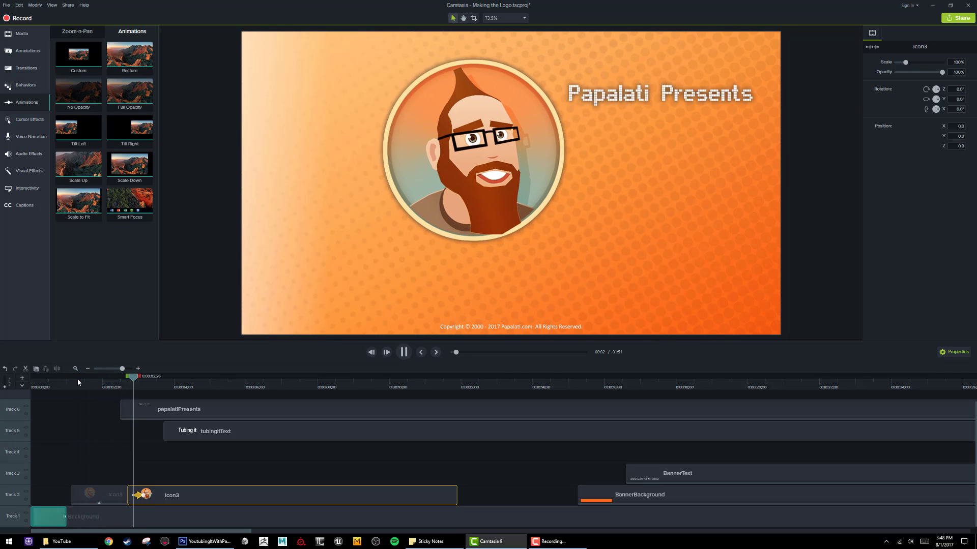
{"action": "key", "text": "space"}
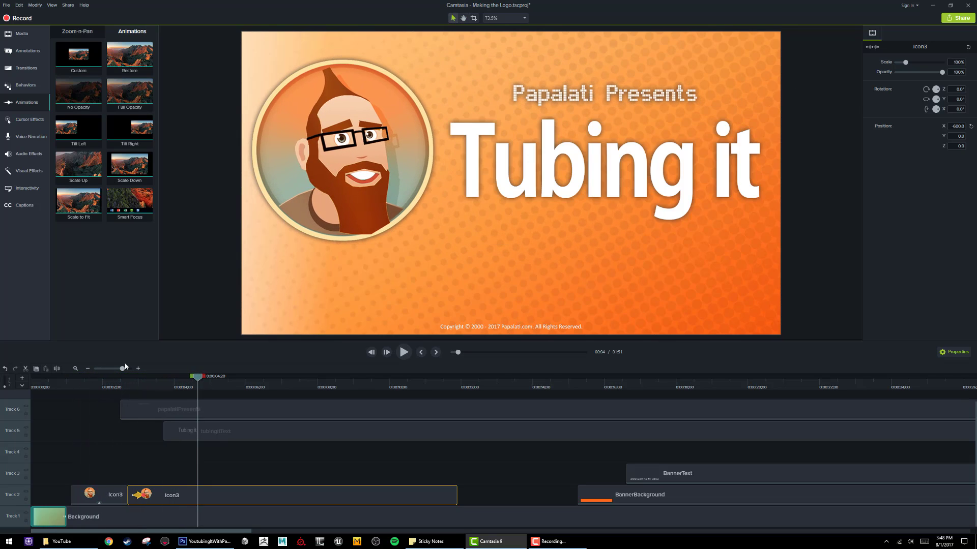
Step: Split the papalatiPresents clip at about 3;13, once the title has settled, and save the project
{"action": "left_click_drag", "start_coordinate": [197, 383], "coordinate": [156, 385]}
{"action": "left_click", "coordinate": [163, 413]}
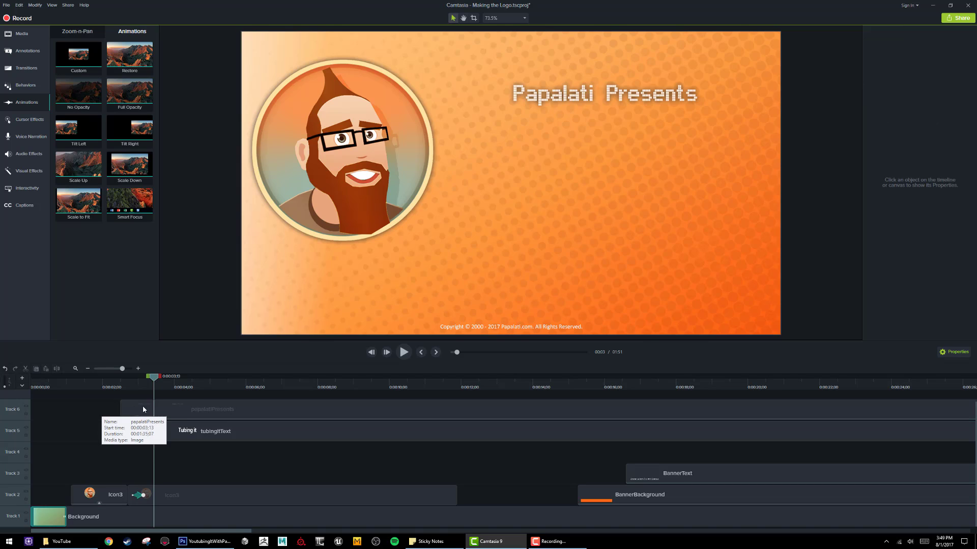
{"action": "key", "text": "s"}
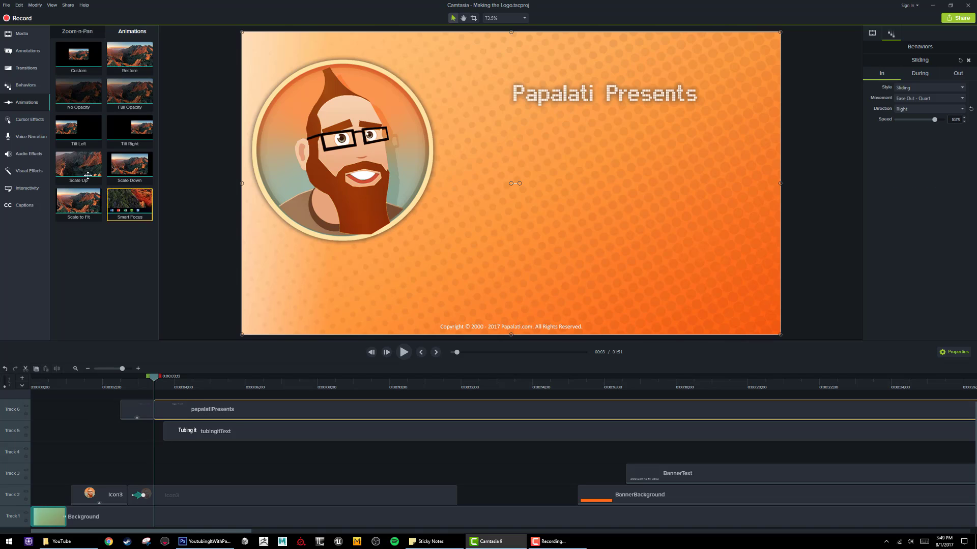
Step: Try the Pulsating behavior on the second papalatiPresents clip, play it back, and undo it
{"action": "left_click", "coordinate": [29, 87]}
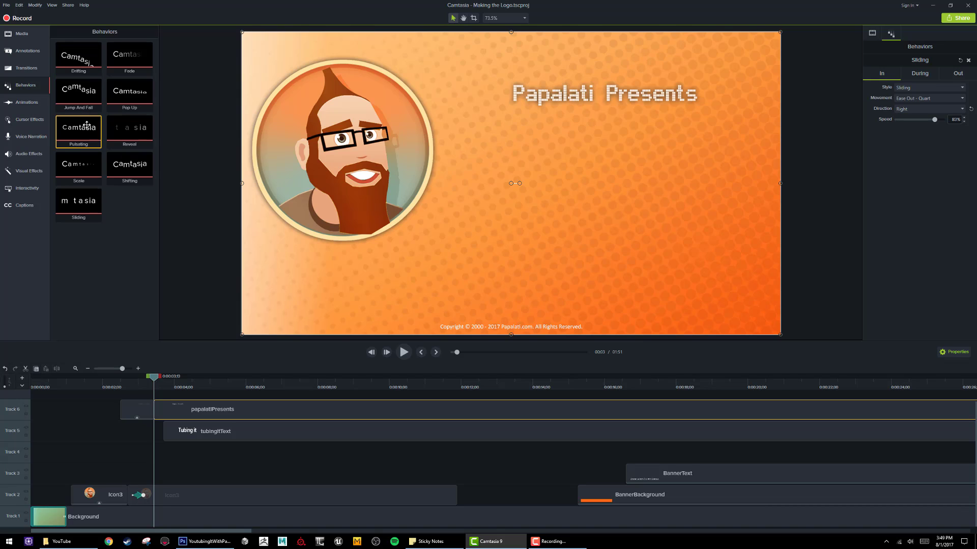
{"action": "left_click_drag", "start_coordinate": [85, 125], "coordinate": [170, 410]}
{"action": "key", "text": "space"}
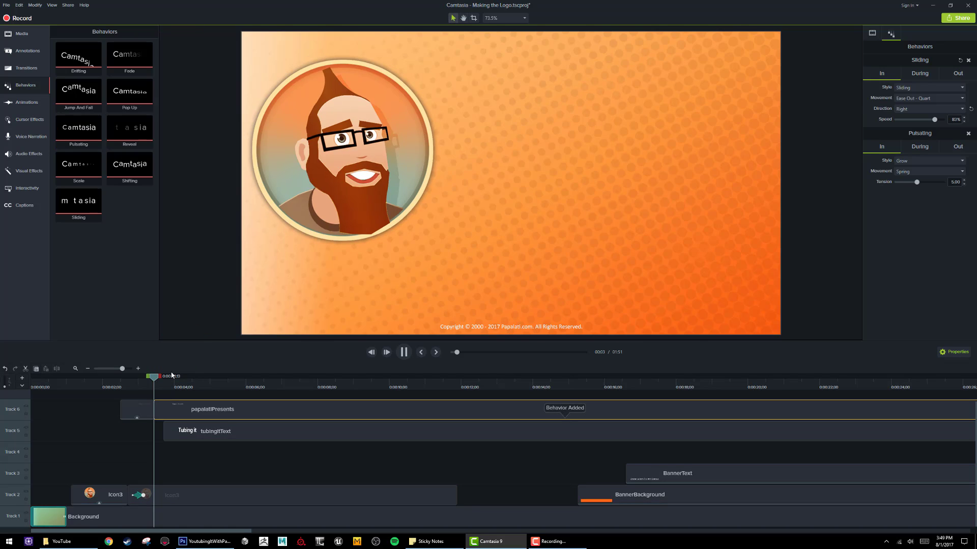
{"action": "key", "text": "space"}
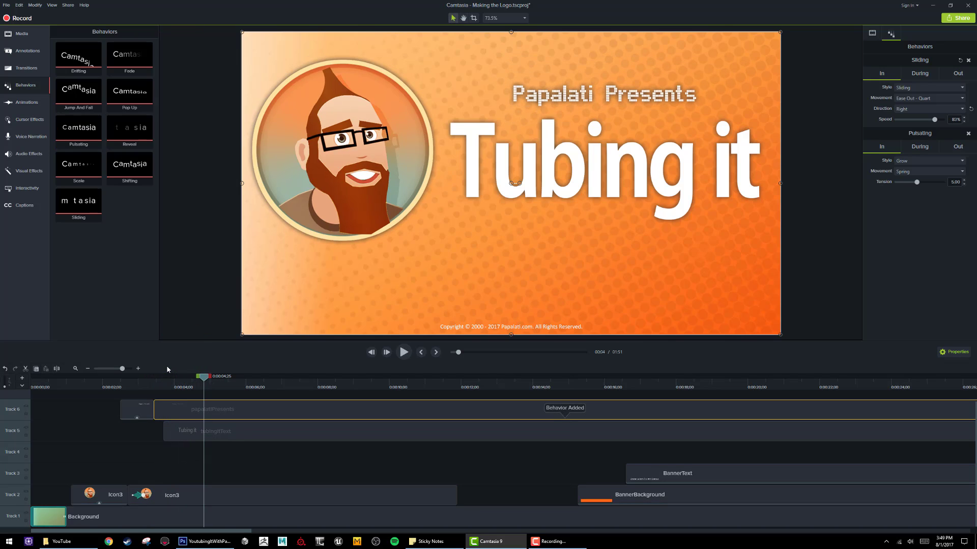
{"action": "key", "text": "ctrl+z"}
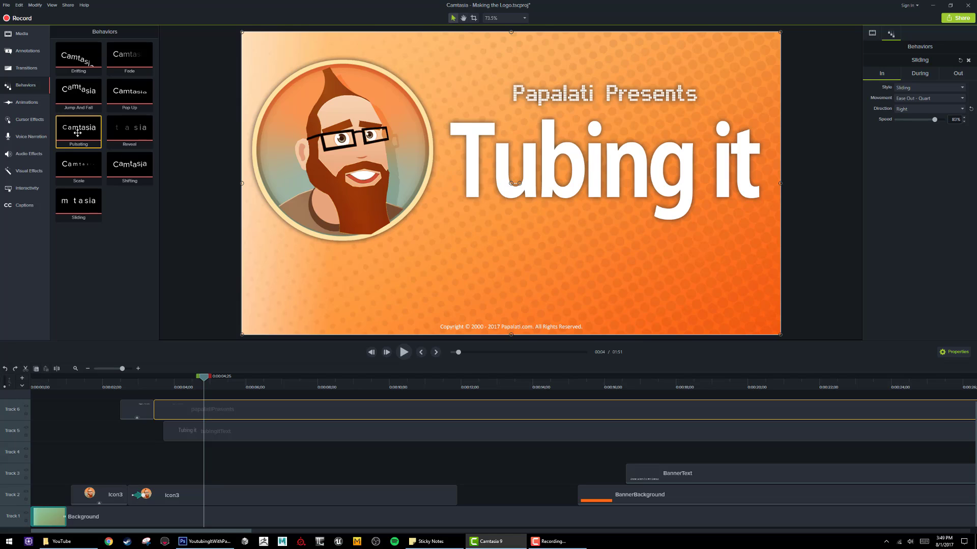
Step: Reapply Pulsating to the second papalatiPresents clip, and set its Sliding behavior's In style to None and During style to Pulsate
{"action": "left_click_drag", "start_coordinate": [78, 133], "coordinate": [196, 410]}
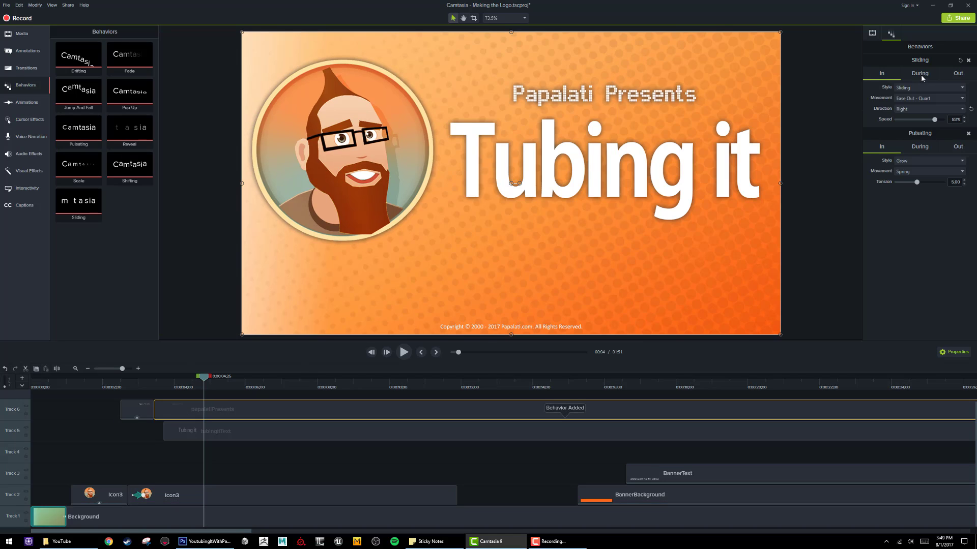
{"action": "left_click", "coordinate": [912, 89]}
{"action": "left_click", "coordinate": [924, 146]}
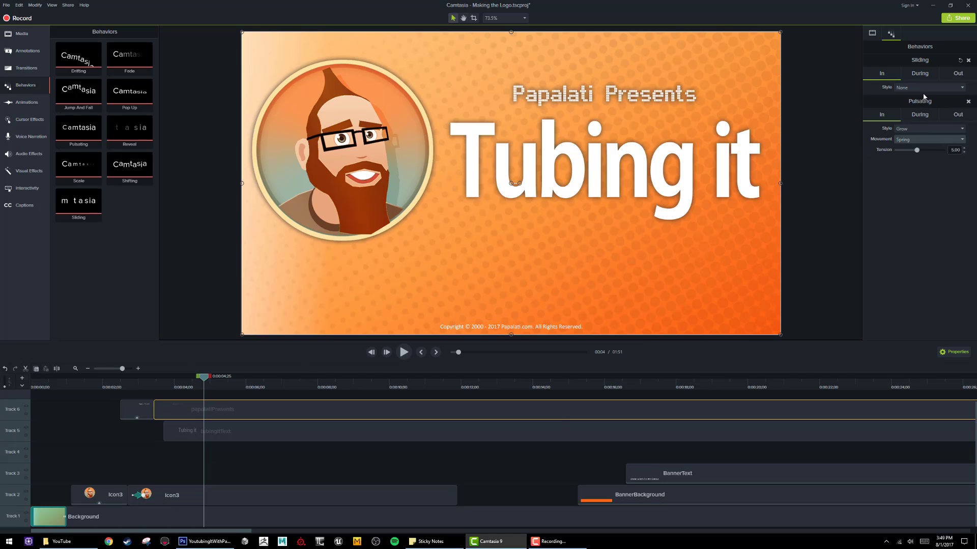
{"action": "left_click", "coordinate": [924, 74]}
{"action": "left_click", "coordinate": [919, 89]}
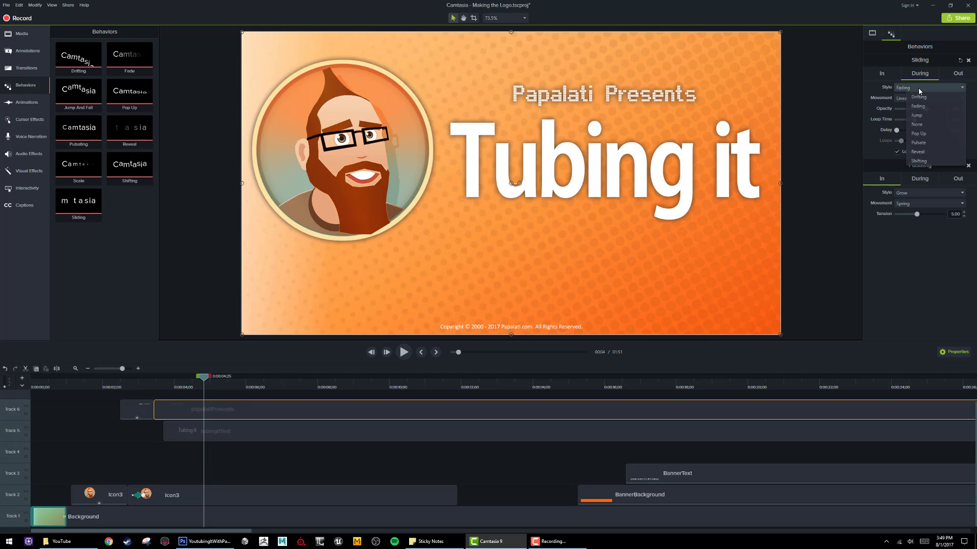
{"action": "left_click", "coordinate": [939, 143]}
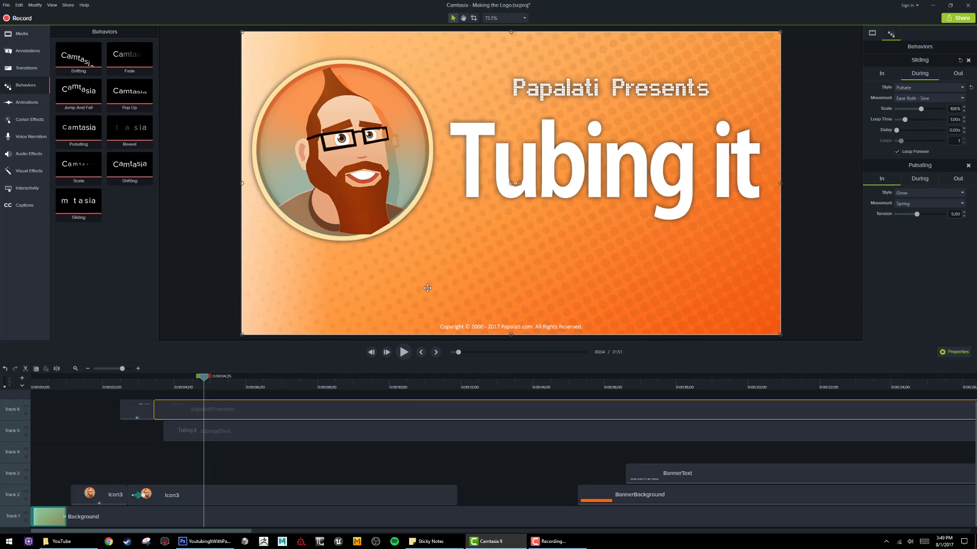
Step: Play back the pulsing title, remove the Sliding behavior from the second papalatiPresents clip, and replay the transition
{"action": "left_click_drag", "start_coordinate": [207, 378], "coordinate": [126, 385]}
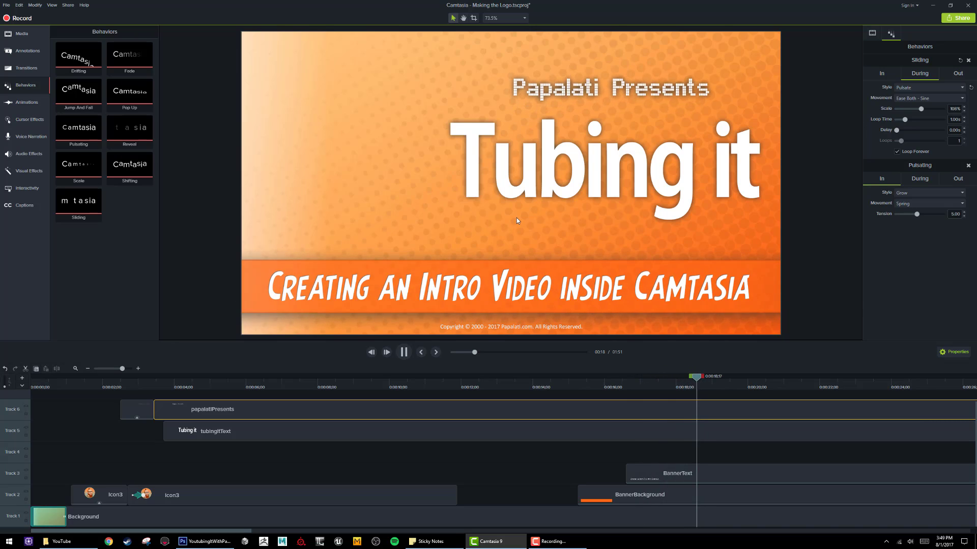
{"action": "key", "text": "space"}
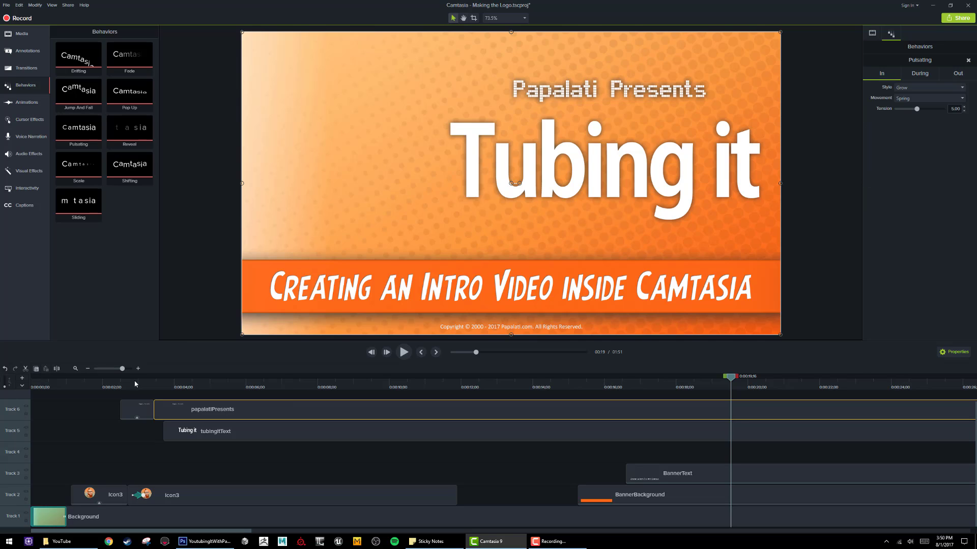
{"action": "left_click", "coordinate": [116, 388]}
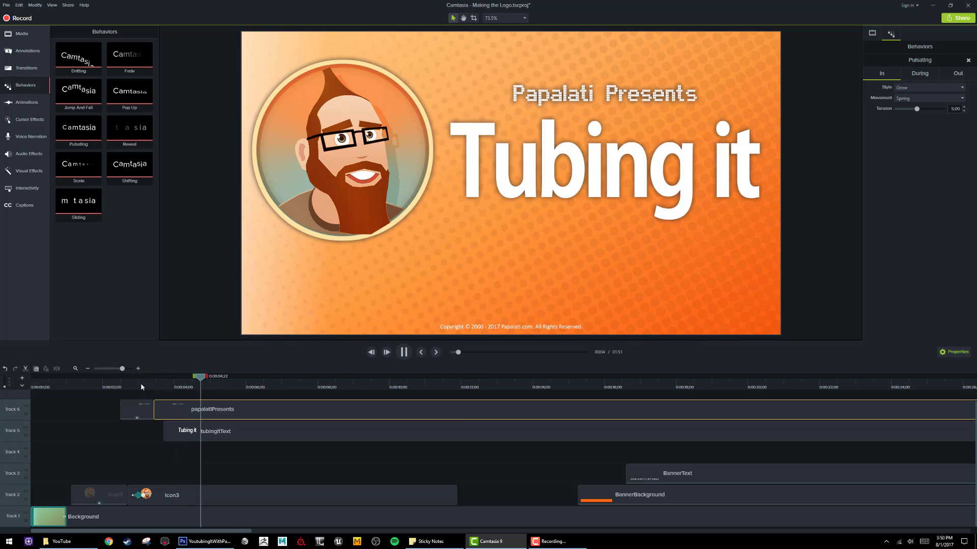
{"action": "key", "text": "space"}
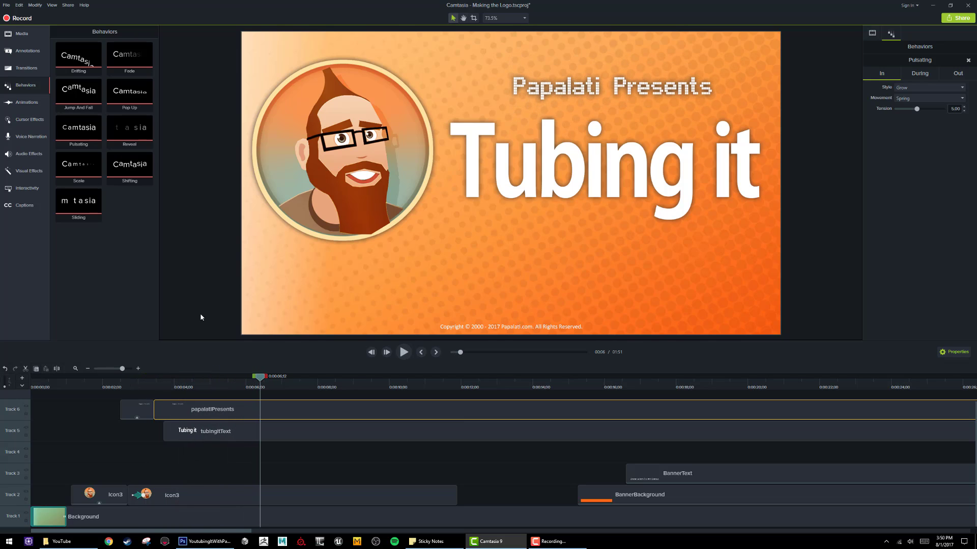
Step: Set the Pulsating behavior's In style to None on the second papalatiPresents clip and scrub through the title transition
{"action": "left_click", "coordinate": [922, 72]}
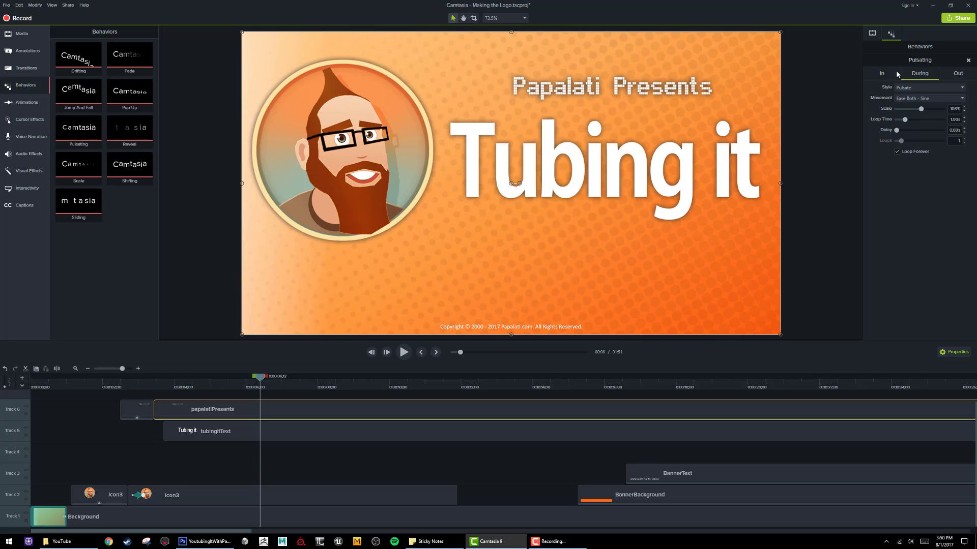
{"action": "left_click", "coordinate": [897, 74]}
{"action": "left_click", "coordinate": [916, 87]}
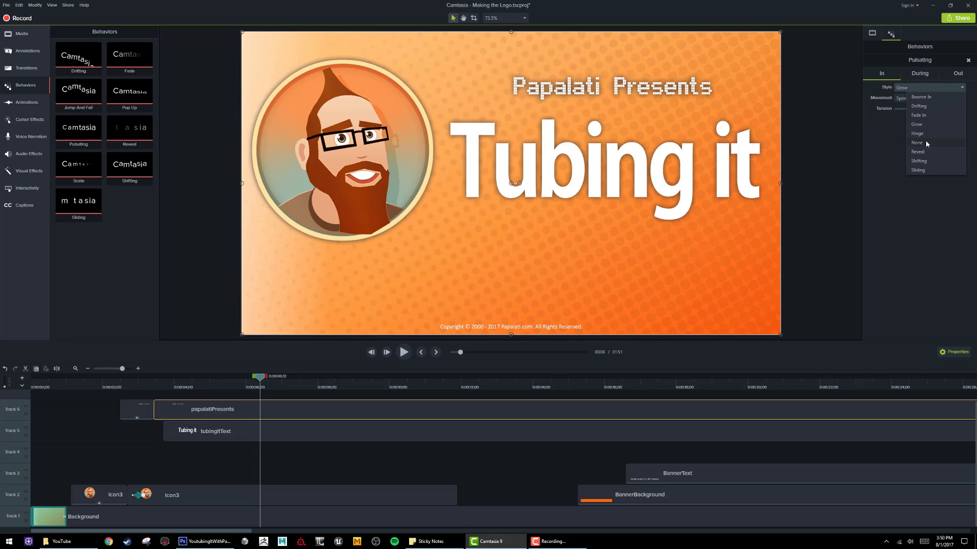
{"action": "left_click", "coordinate": [926, 140]}
{"action": "left_click_drag", "start_coordinate": [122, 380], "coordinate": [189, 386]}
Step: Try Drifting as the Pulsating behavior's During style and scrub across the start of the second papalatiPresents clip
{"action": "left_click", "coordinate": [919, 74]}
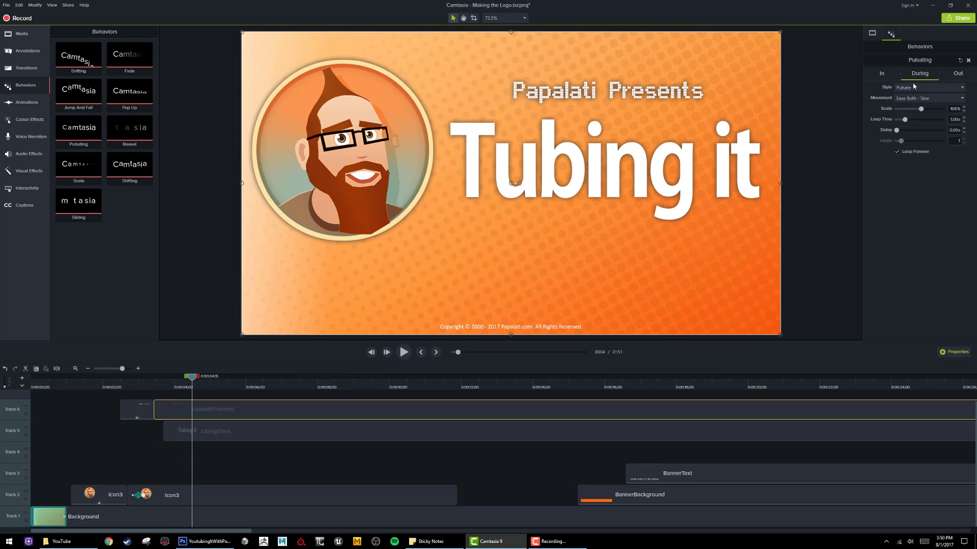
{"action": "left_click", "coordinate": [906, 89]}
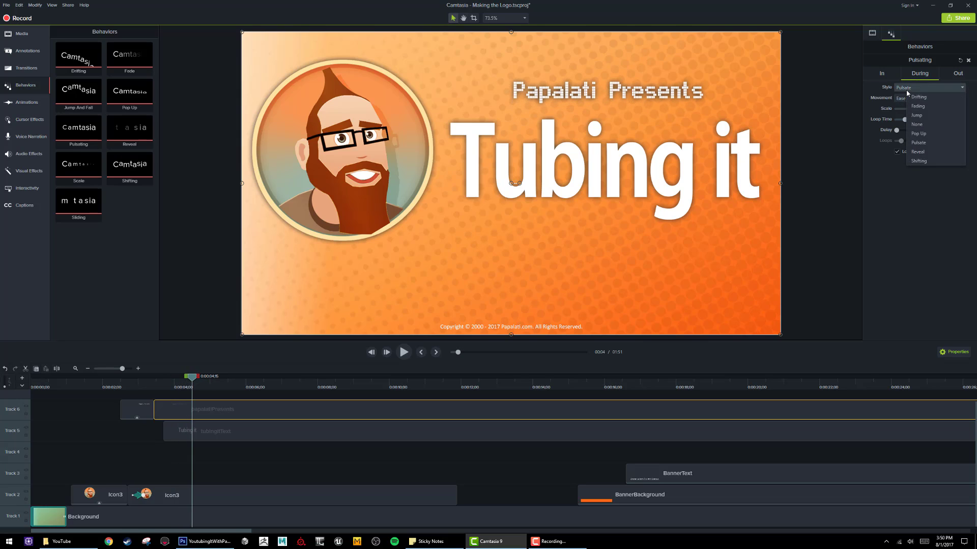
{"action": "left_click", "coordinate": [919, 98]}
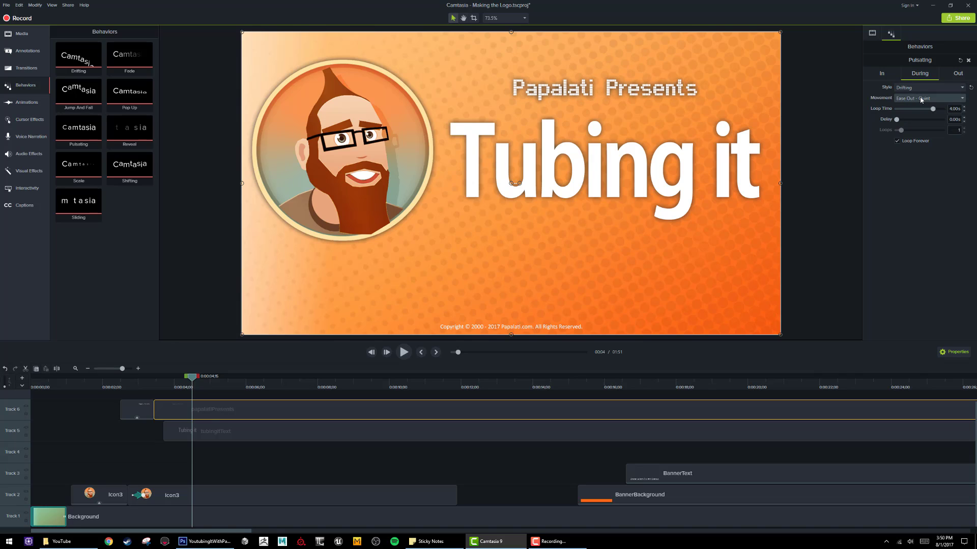
{"action": "left_click_drag", "start_coordinate": [193, 382], "coordinate": [153, 380]}
{"action": "left_click_drag", "start_coordinate": [168, 380], "coordinate": [193, 380]}
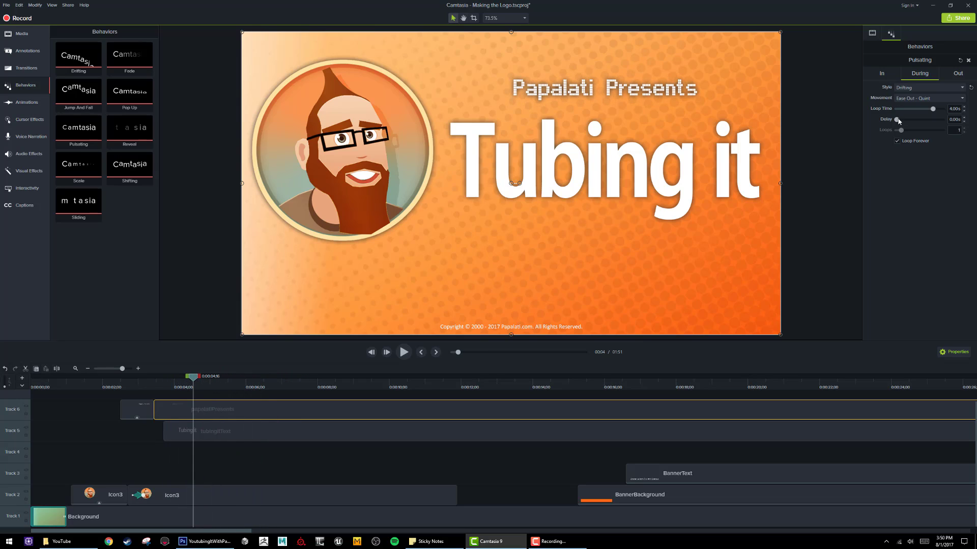
Step: Try During loop times of 1.63 s and 0.42 s for the drifting title, playing back the transition after each
{"action": "left_click_drag", "start_coordinate": [932, 109], "coordinate": [910, 109]}
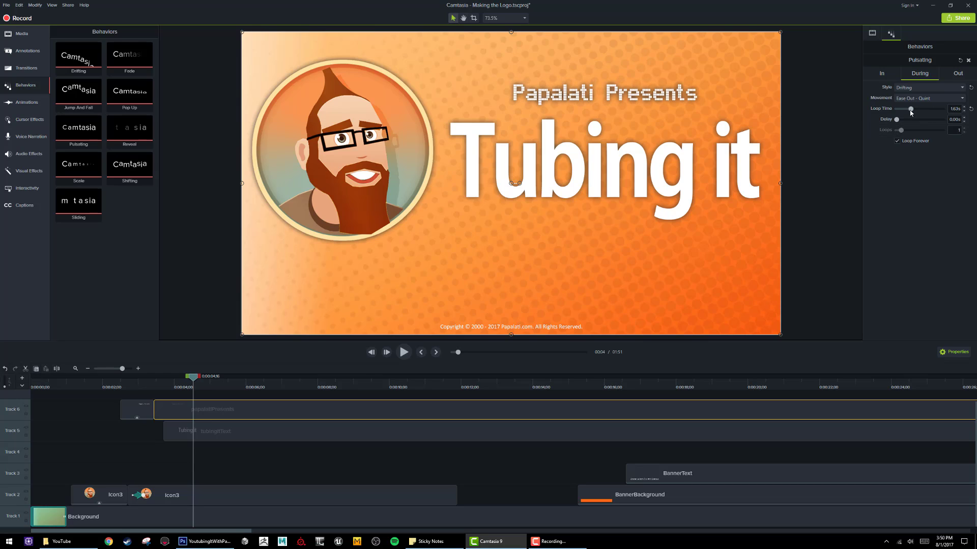
{"action": "left_click", "coordinate": [149, 383]}
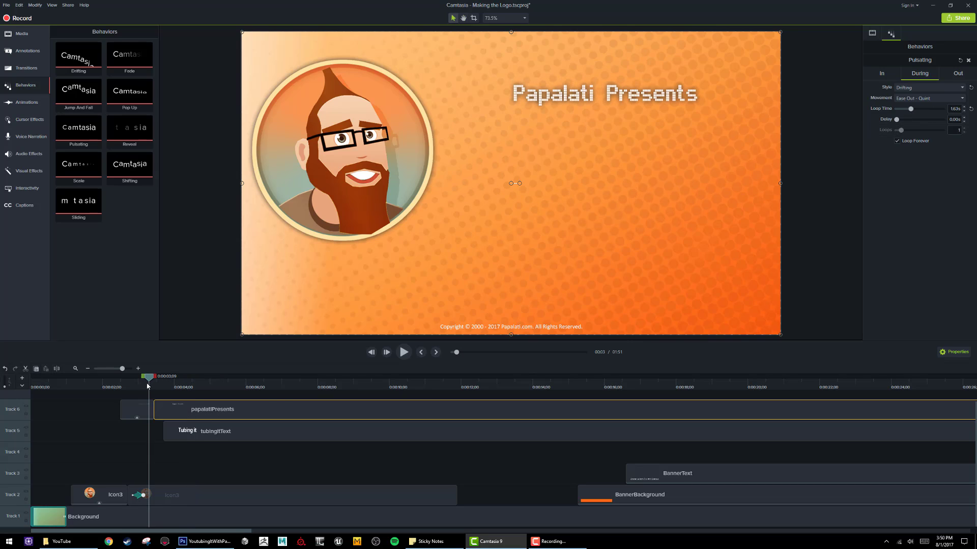
{"action": "key", "text": "space"}
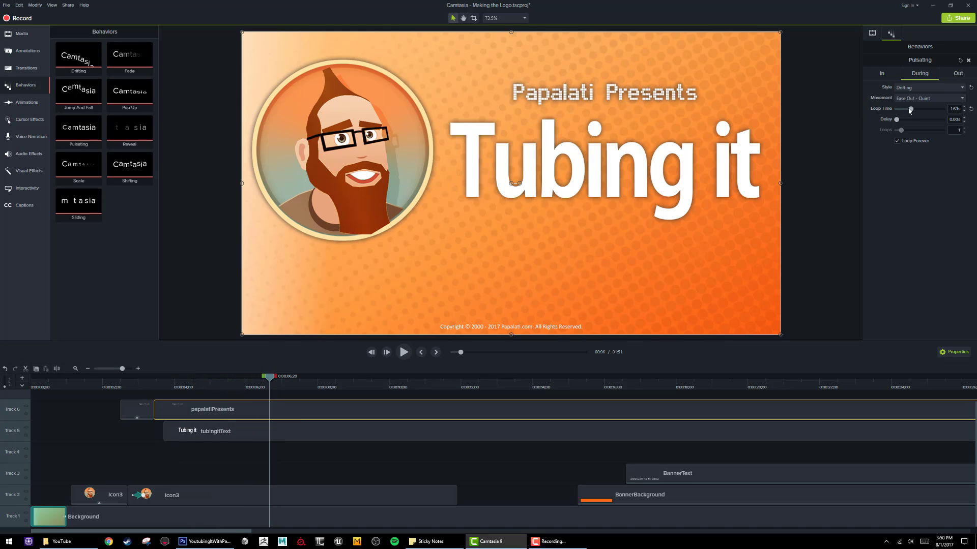
{"action": "left_click_drag", "start_coordinate": [909, 109], "coordinate": [900, 112]}
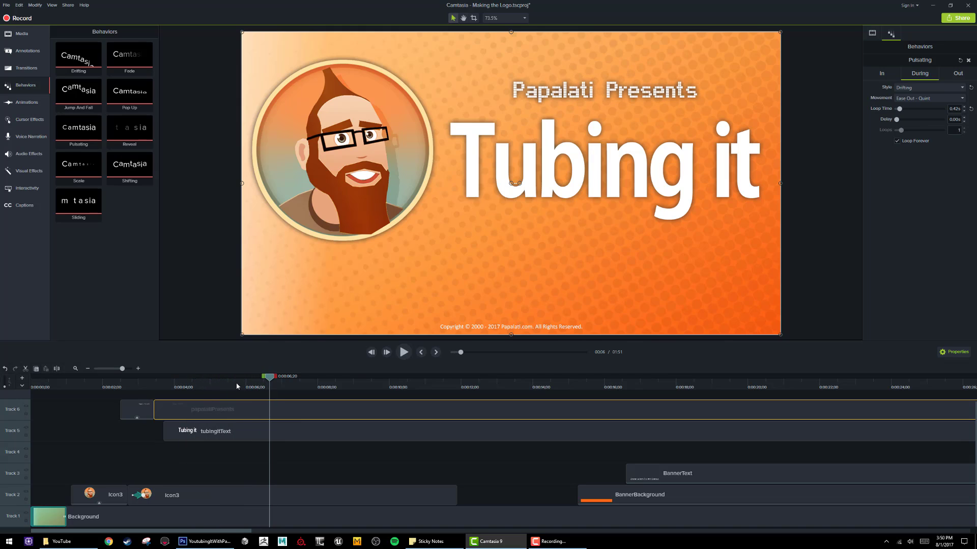
{"action": "left_click", "coordinate": [144, 387]}
{"action": "key", "text": "space"}
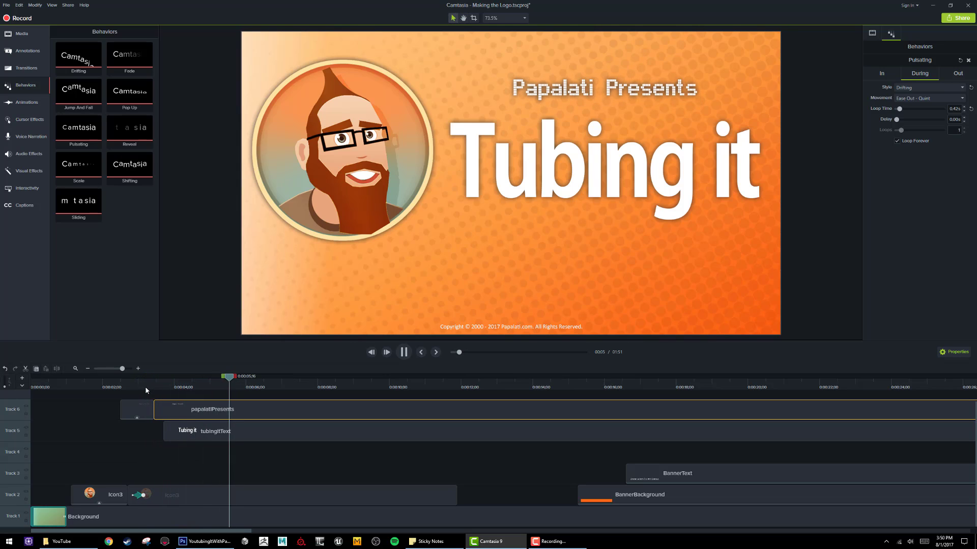
{"action": "key", "text": "space"}
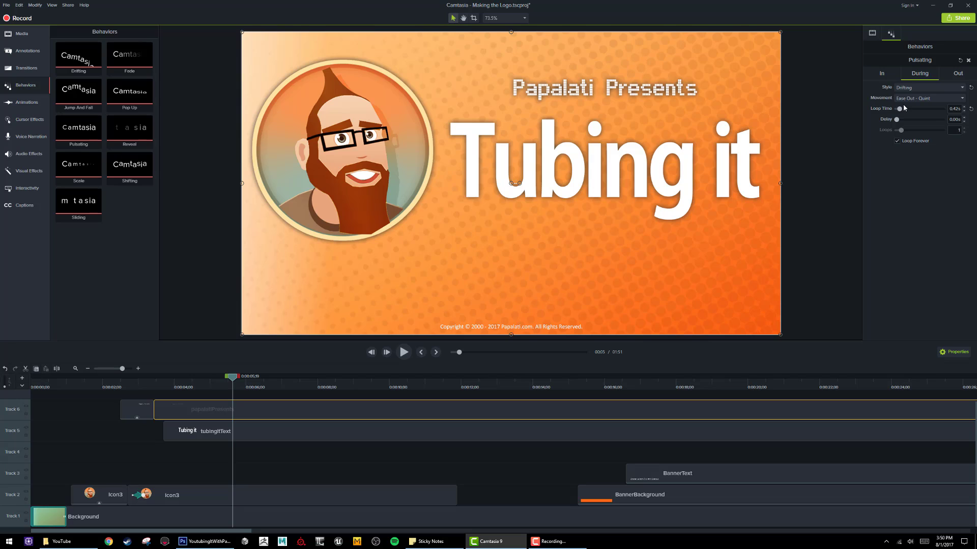
Step: Try Bounce as the drifting title's During movement and play it back from just before the clip split
{"action": "left_click", "coordinate": [919, 100]}
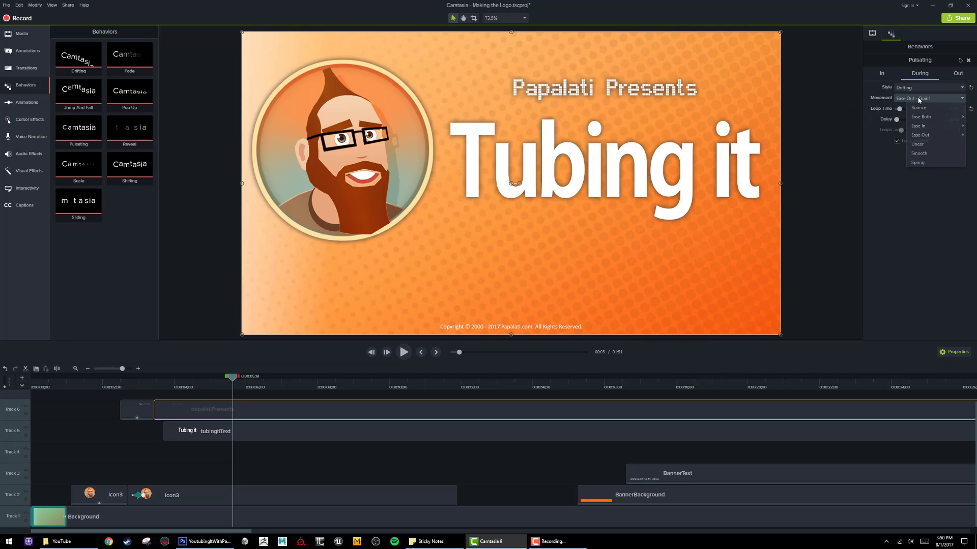
{"action": "left_click", "coordinate": [919, 108]}
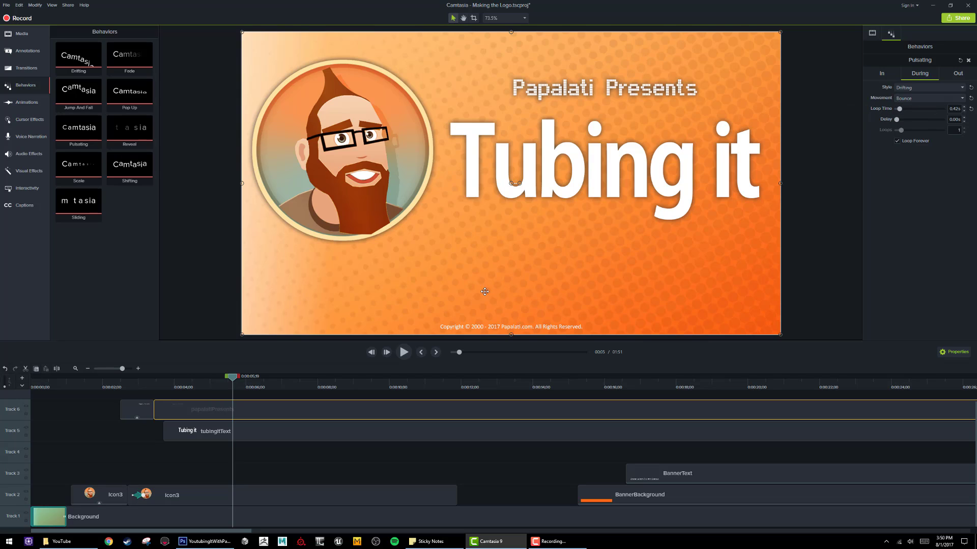
{"action": "left_click_drag", "start_coordinate": [202, 389], "coordinate": [145, 390]}
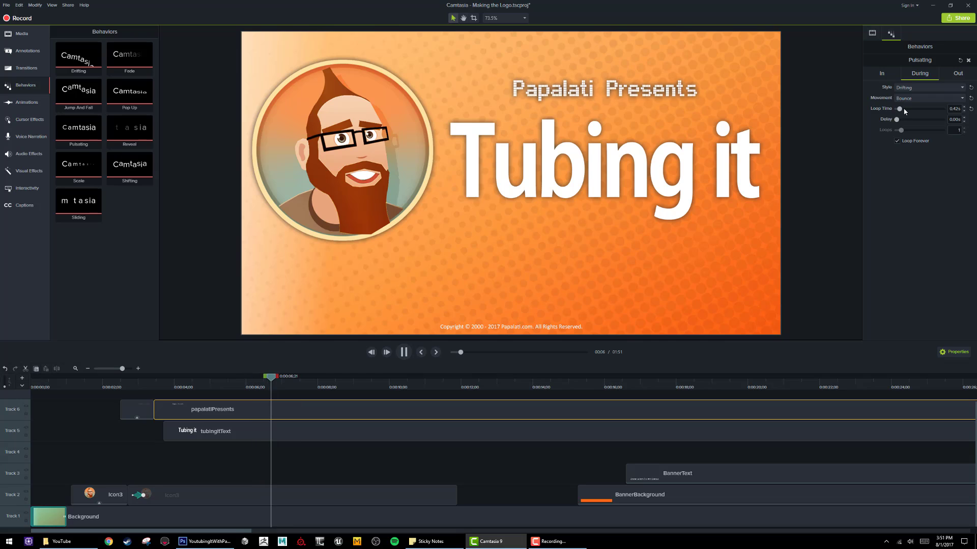
Step: Try loop times of 1.57 s and 0.26 s for the bouncing title, previewing each from around the clip split
{"action": "left_click_drag", "start_coordinate": [904, 110], "coordinate": [908, 110]}
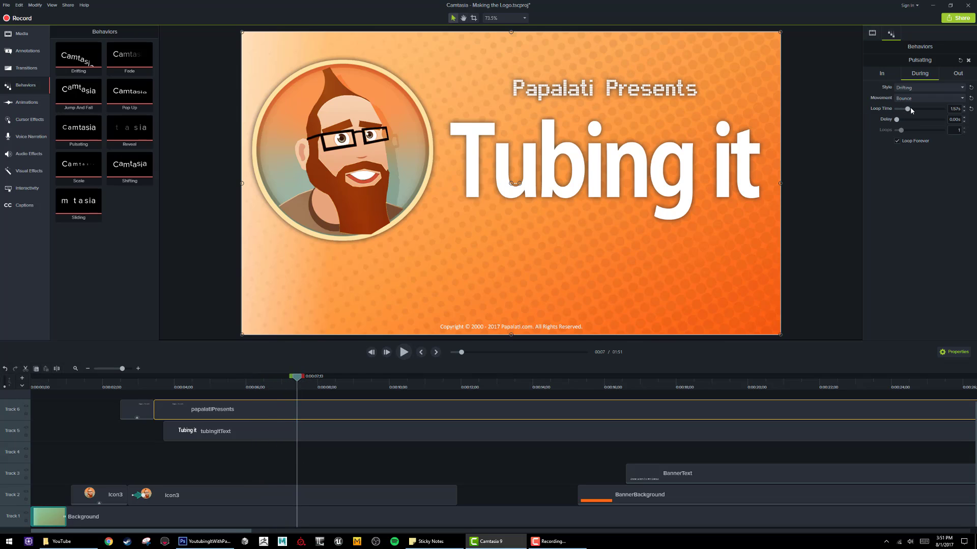
{"action": "left_click", "coordinate": [158, 386]}
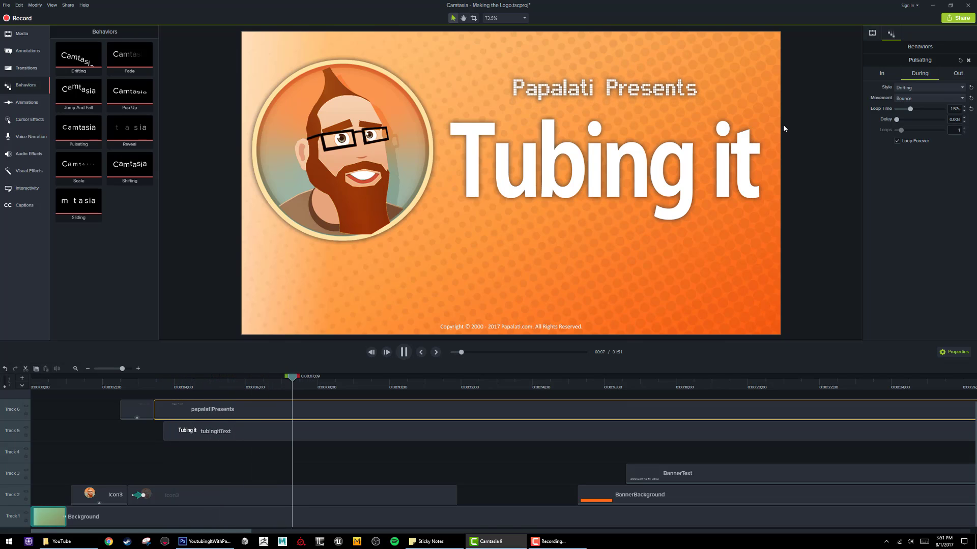
{"action": "key", "text": "space"}
{"action": "left_click_drag", "start_coordinate": [909, 109], "coordinate": [898, 109]}
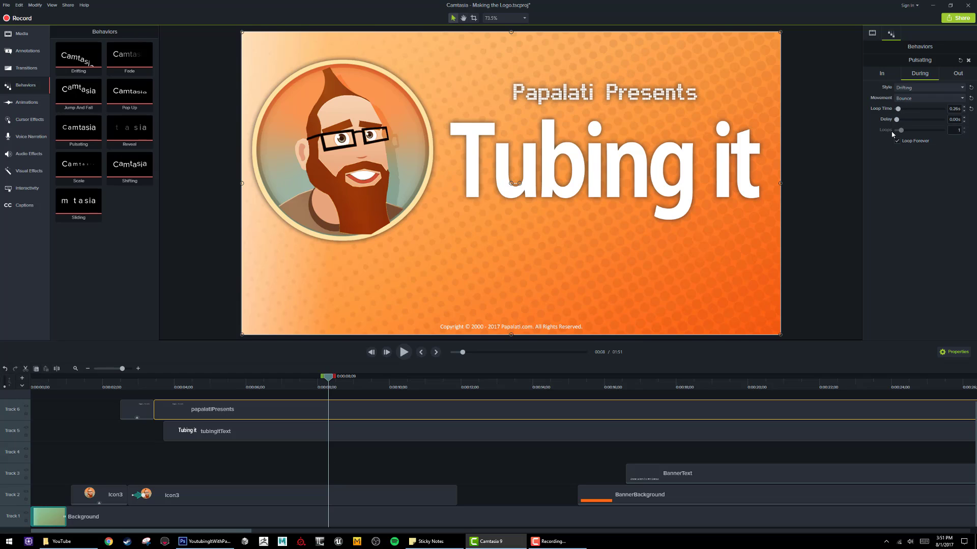
{"action": "left_click", "coordinate": [149, 385]}
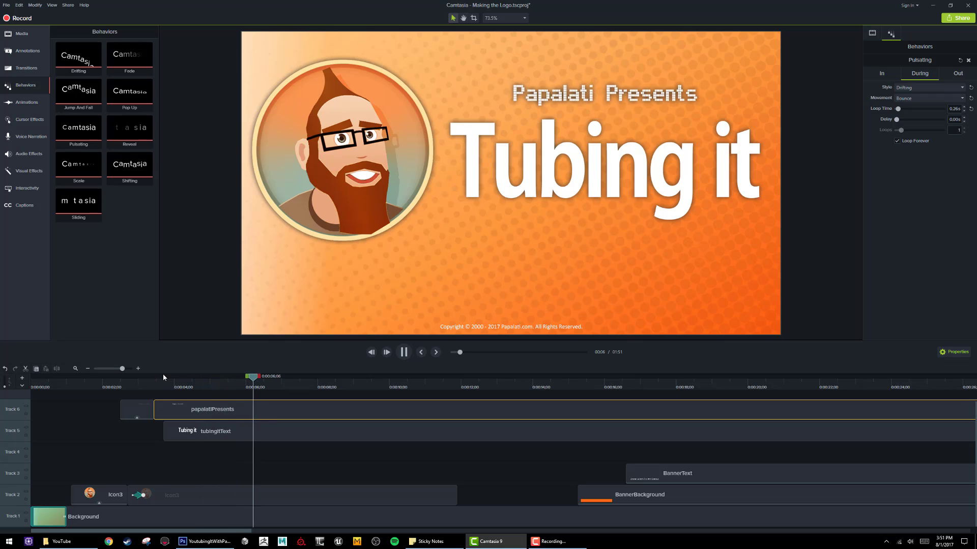
{"action": "key", "text": "space"}
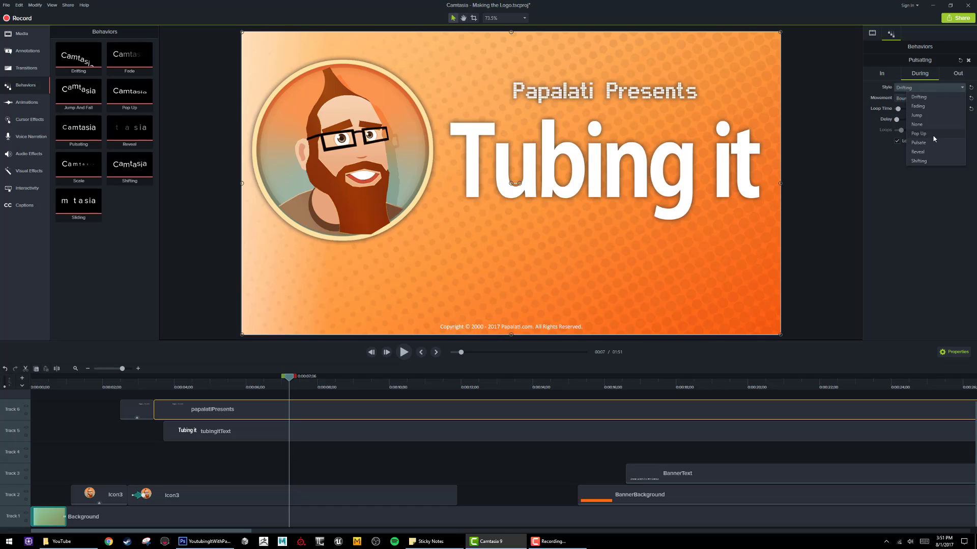
Step: Try Shifting as the During style of the second papalatiPresents clip and play back the title
{"action": "left_click", "coordinate": [919, 161]}
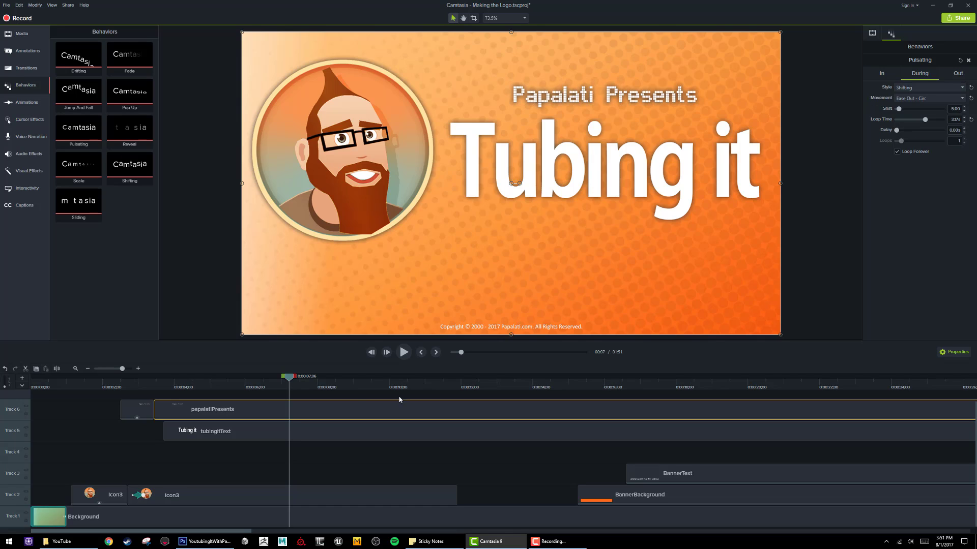
{"action": "left_click", "coordinate": [152, 387]}
{"action": "key", "text": "space"}
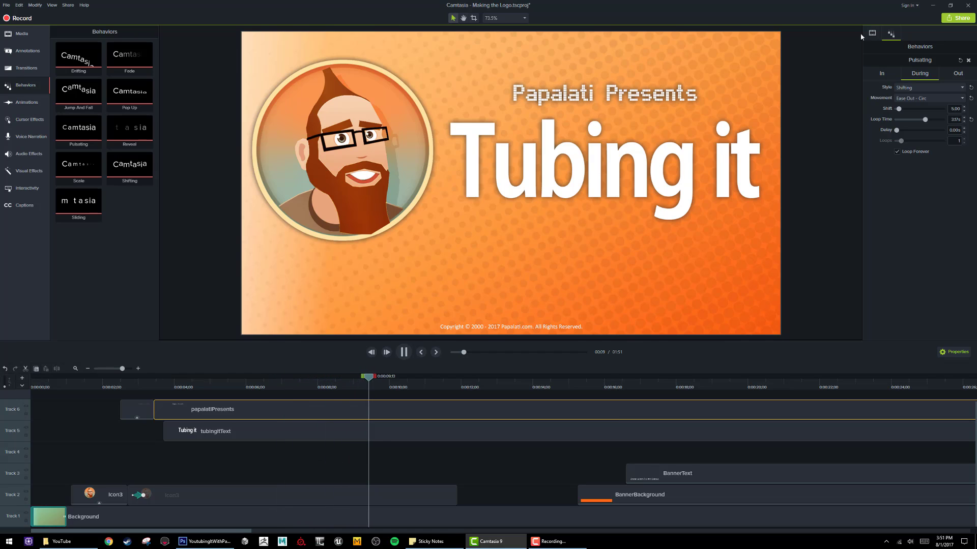
Step: Try Spring as the shifting title's During movement and play back the transition from before the clip split
{"action": "left_click", "coordinate": [911, 99]}
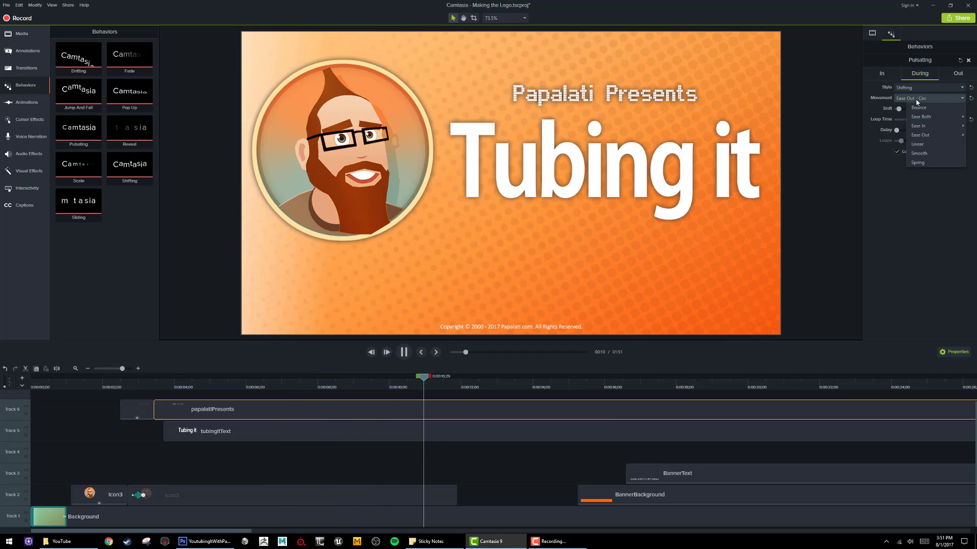
{"action": "left_click", "coordinate": [939, 161]}
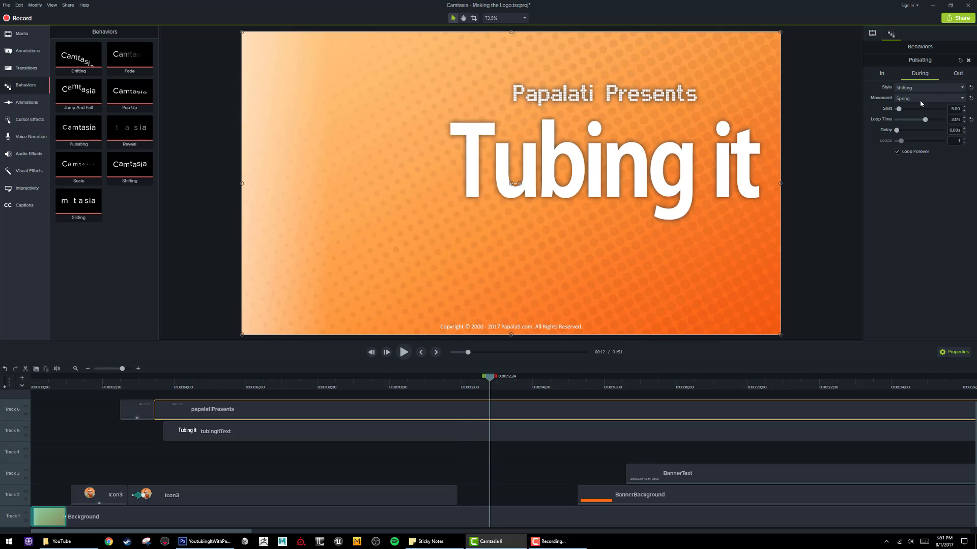
{"action": "left_click", "coordinate": [142, 381]}
{"action": "key", "text": "space"}
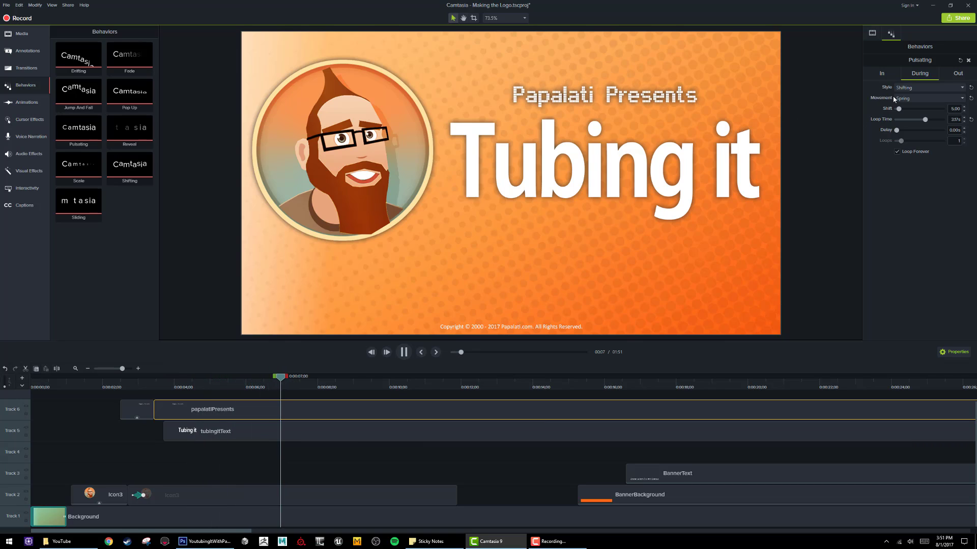
{"action": "key", "text": "space"}
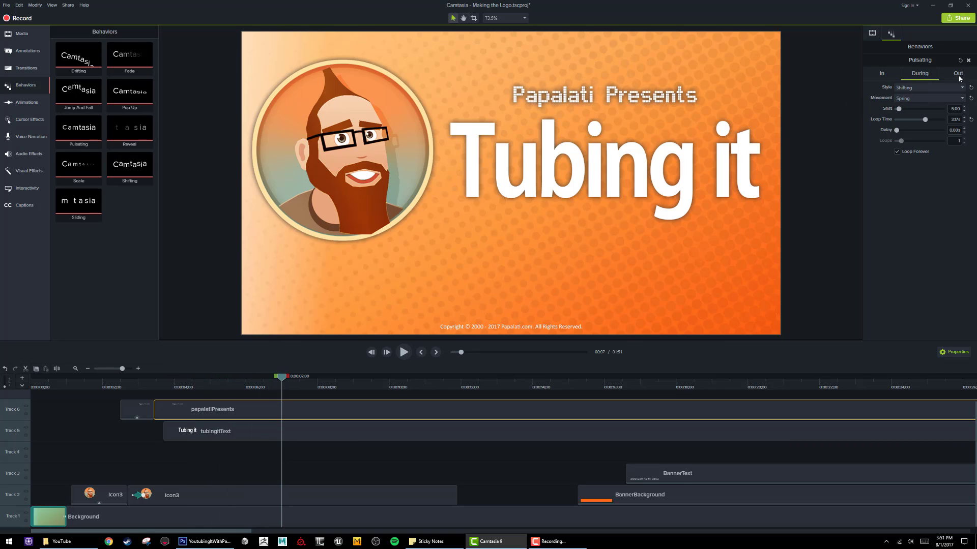
Step: Set the Pulsating behavior's Out style to None on the second papalatiPresents clip
{"action": "left_click", "coordinate": [957, 74]}
{"action": "left_click", "coordinate": [927, 87]}
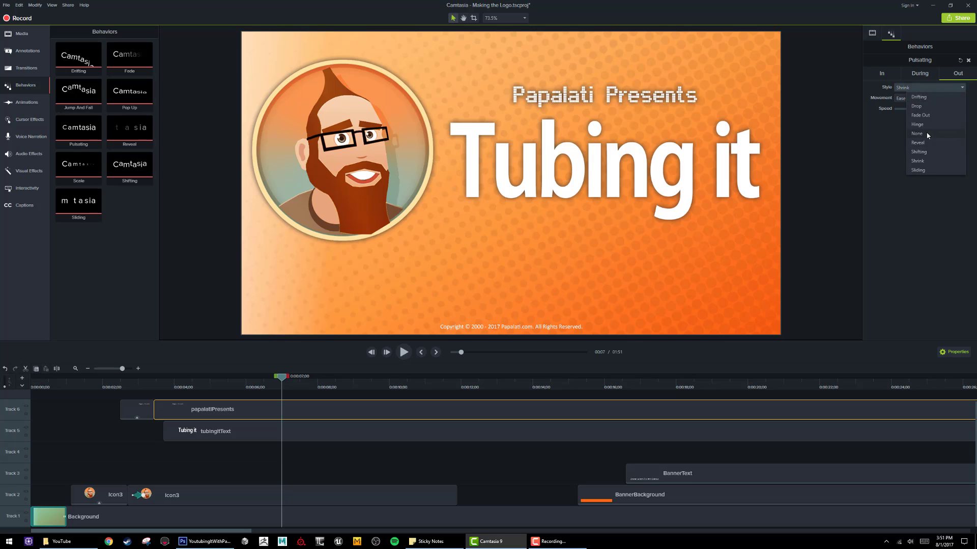
{"action": "left_click", "coordinate": [927, 136]}
Step: Try a During shift amount of 10.00 for the shifting title and play back the transition
{"action": "left_click", "coordinate": [913, 76]}
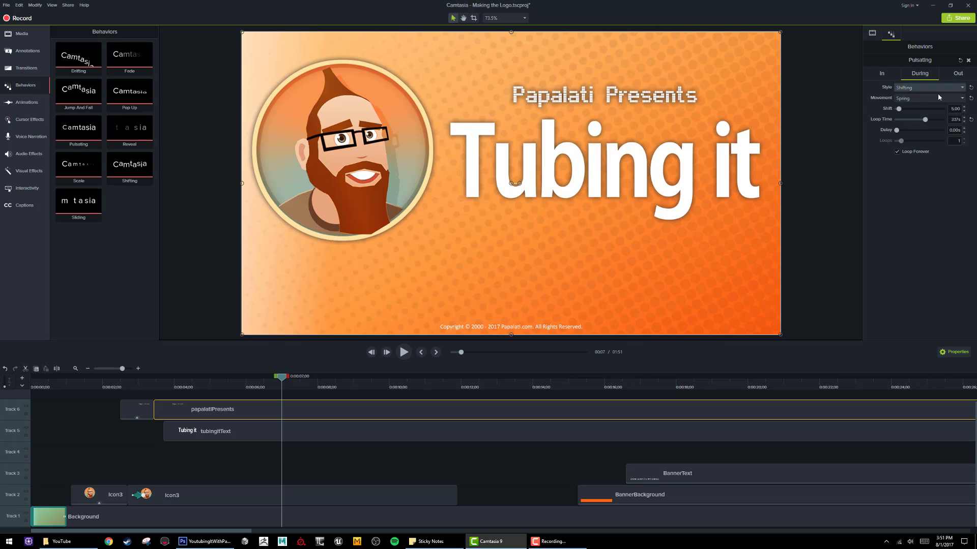
{"action": "left_click", "coordinate": [909, 109]}
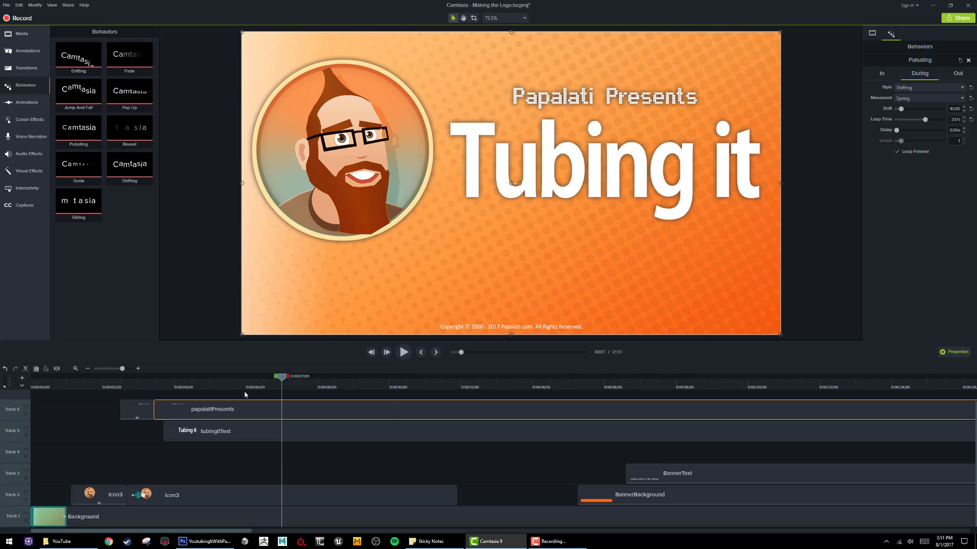
{"action": "left_click", "coordinate": [136, 389]}
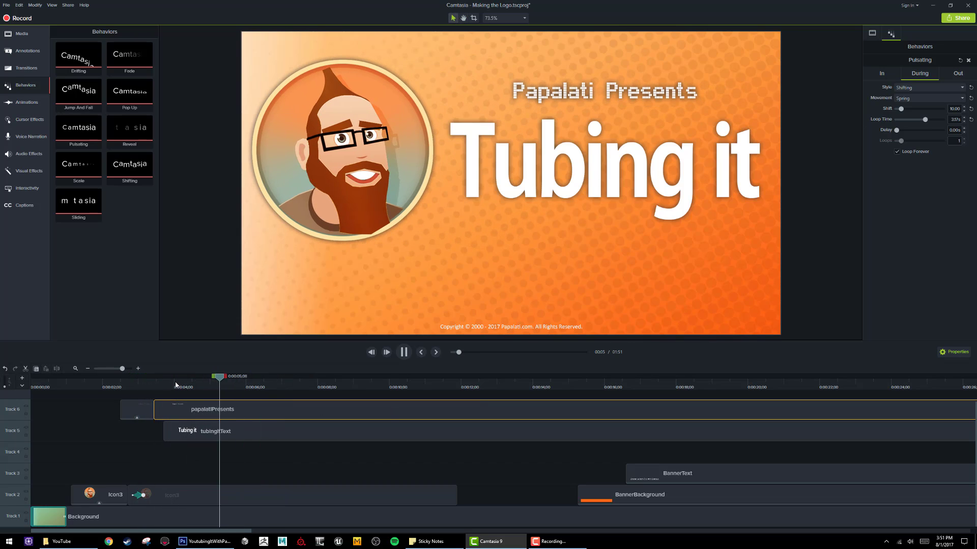
{"action": "key", "text": "space"}
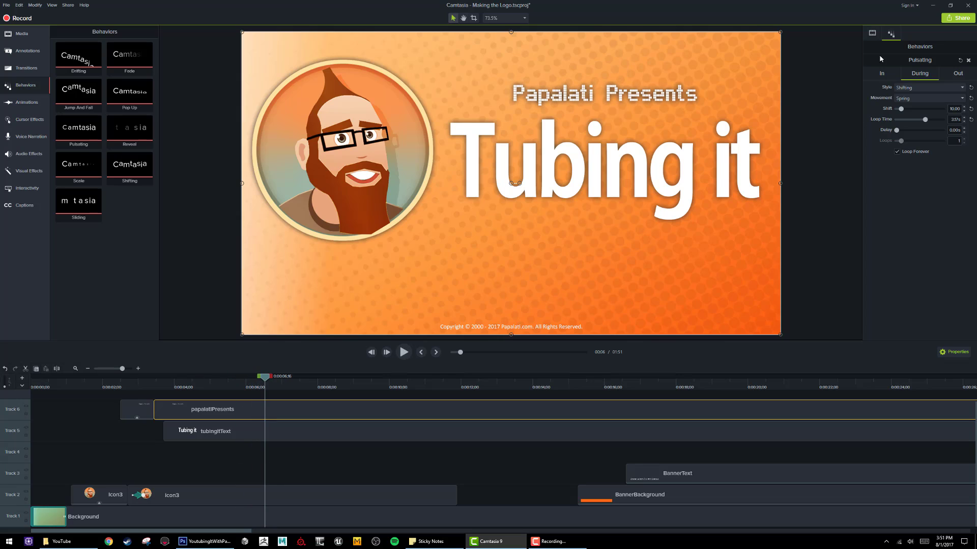
Step: Set the second papalatiPresents clip's During style to Reveal and play back the title from before the clip split
{"action": "left_click", "coordinate": [907, 89]}
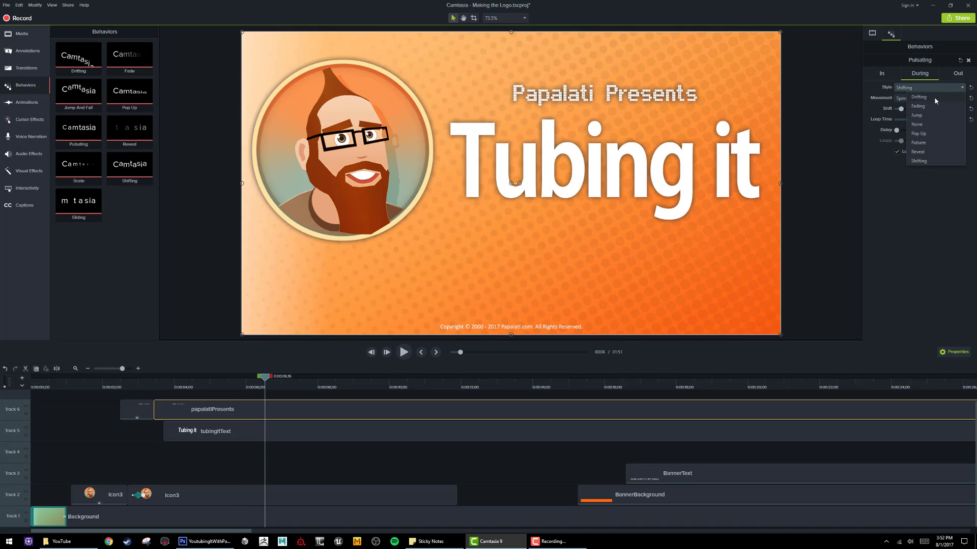
{"action": "left_click", "coordinate": [939, 152]}
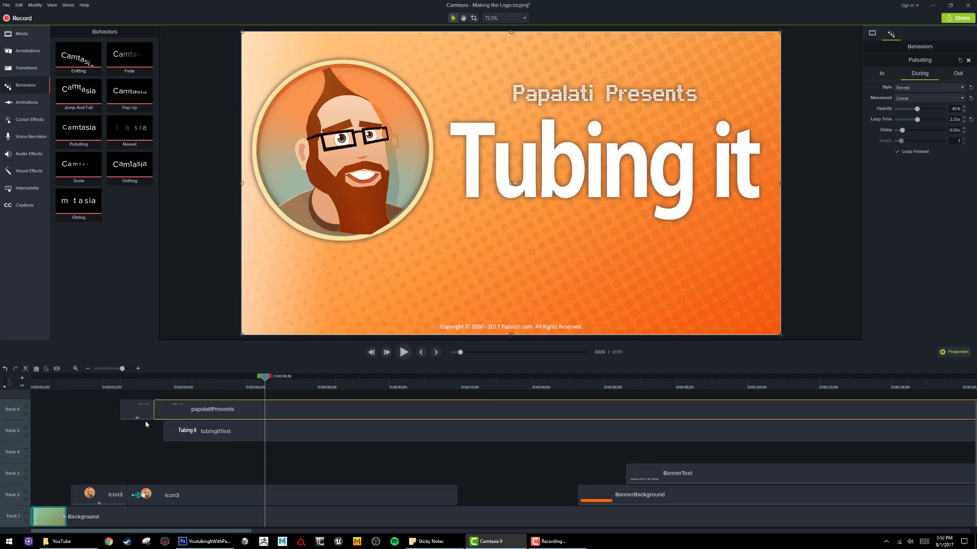
{"action": "left_click", "coordinate": [148, 383]}
{"action": "key", "text": "space"}
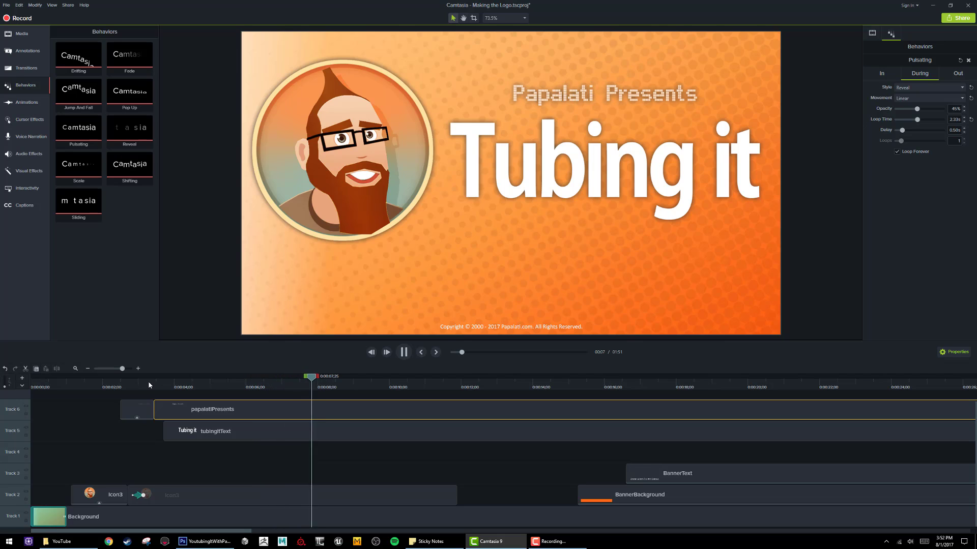
{"action": "key", "text": "space"}
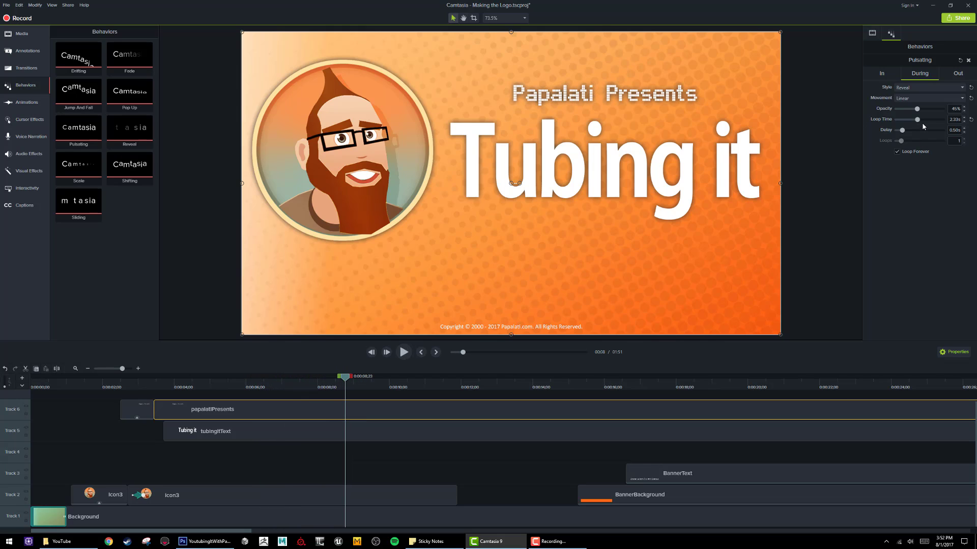
Step: Try a During loop time of 0.90s for the second papalatiPresents clip and play back the title
{"action": "left_click_drag", "start_coordinate": [918, 120], "coordinate": [906, 121]}
{"action": "left_click", "coordinate": [144, 384]}
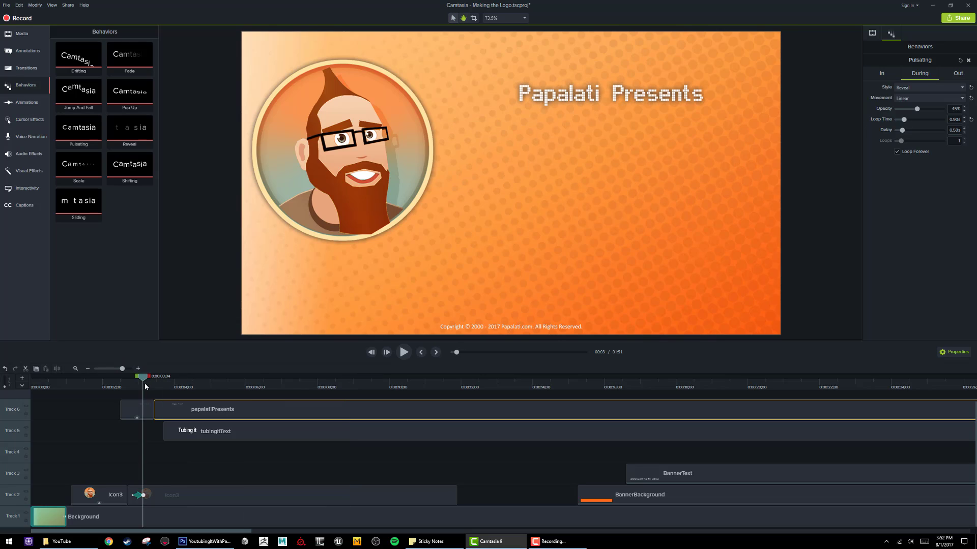
{"action": "key", "text": "space"}
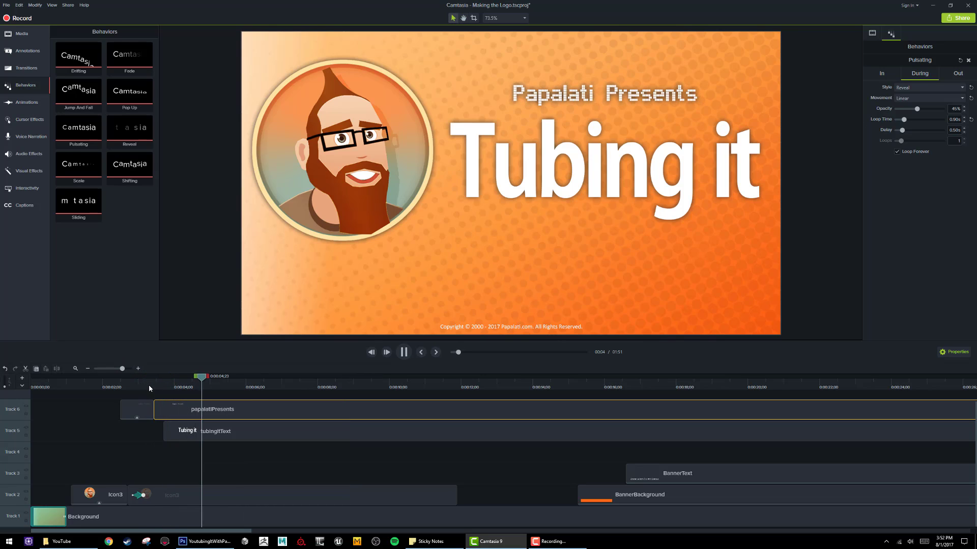
{"action": "key", "text": "space"}
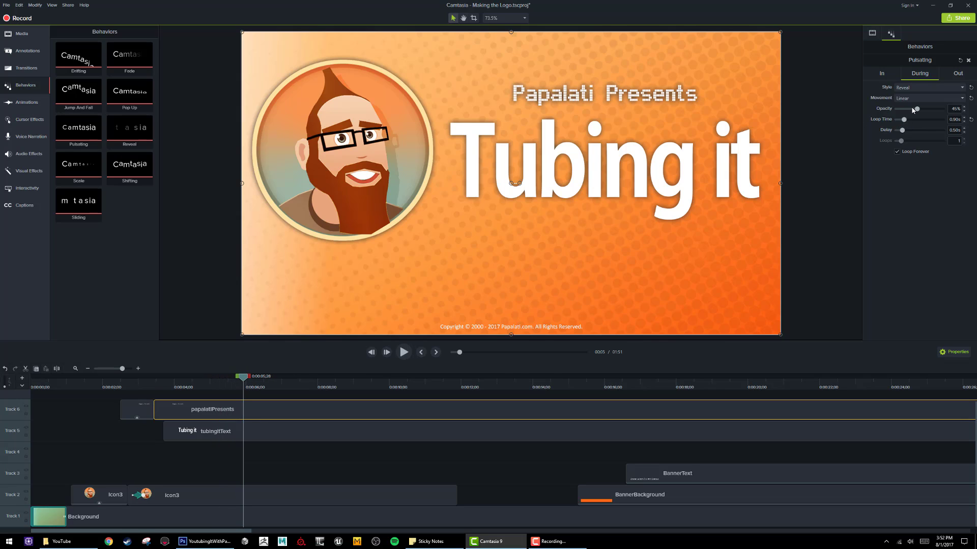
Step: Set the second papalatiPresents clip's During loop time to 0.28s, play back the title and save the project
{"action": "left_click_drag", "start_coordinate": [904, 121], "coordinate": [899, 121]}
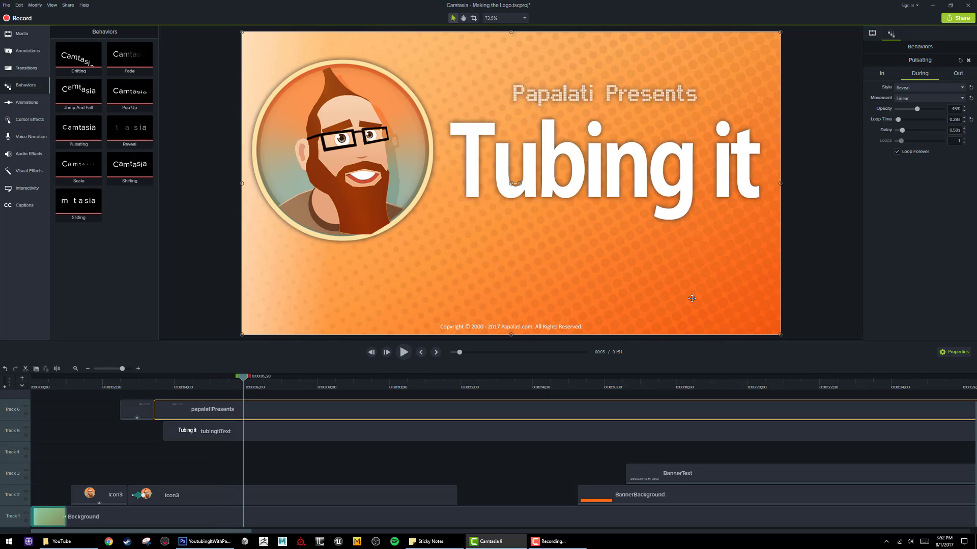
{"action": "left_click", "coordinate": [146, 384]}
{"action": "key", "text": "space"}
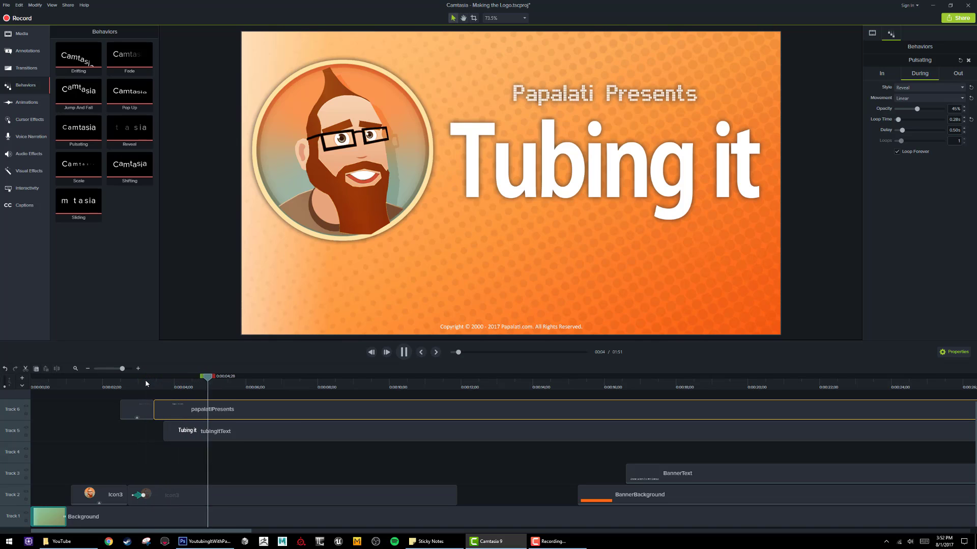
{"action": "left_click", "coordinate": [160, 514]}
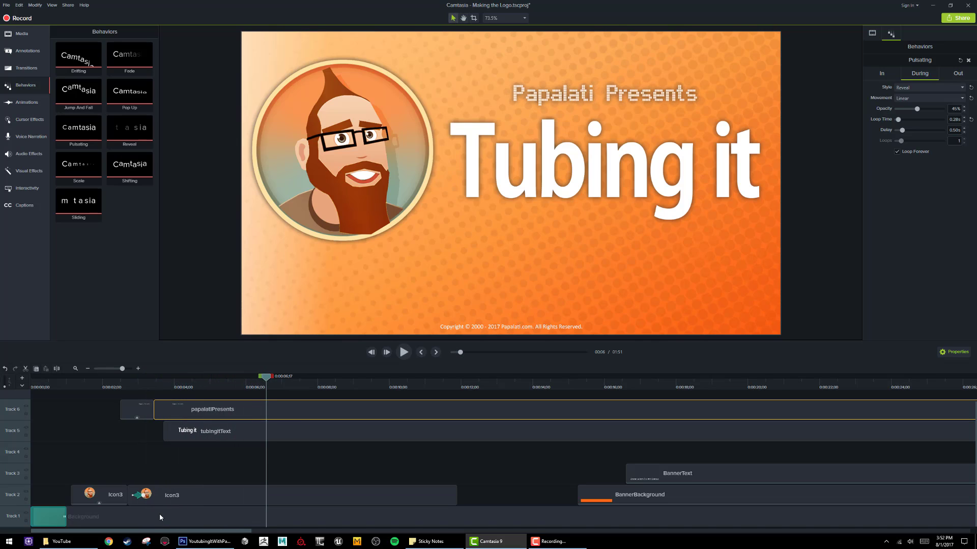
{"action": "key", "text": "ctrl+s"}
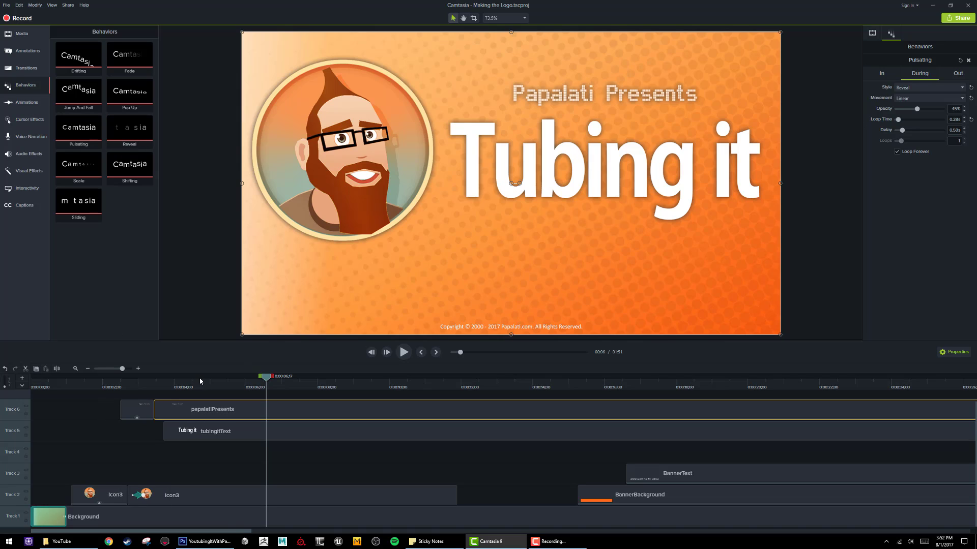
{"action": "left_click_drag", "start_coordinate": [200, 381], "coordinate": [155, 388]}
{"action": "key", "text": "space"}
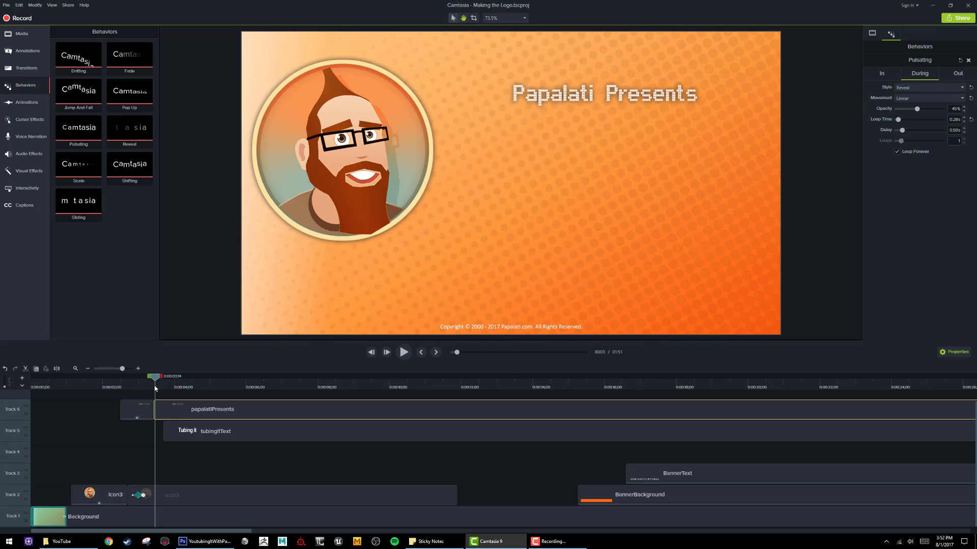
{"action": "key", "text": "space"}
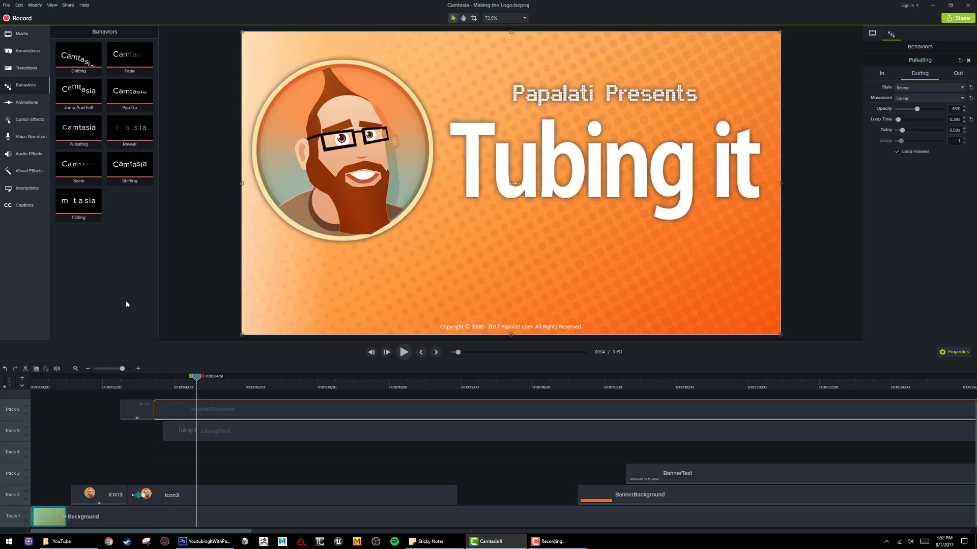
Step: Apply the Pop Up behavior to the tubingitText clip, change its During style and set its Out style to None
{"action": "left_click_drag", "start_coordinate": [129, 91], "coordinate": [189, 434]}
{"action": "left_click_drag", "start_coordinate": [196, 377], "coordinate": [221, 391]}
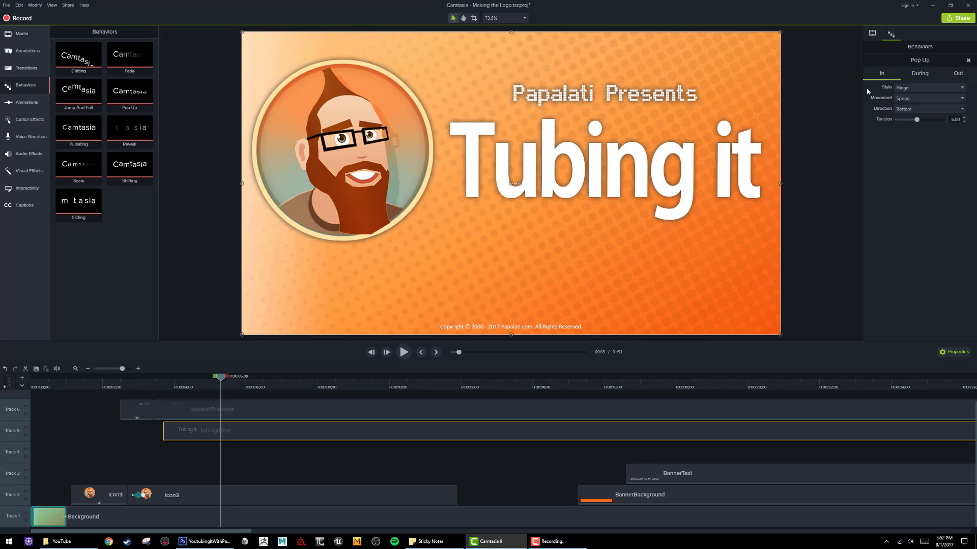
{"action": "left_click", "coordinate": [920, 73]}
{"action": "left_click", "coordinate": [928, 87]}
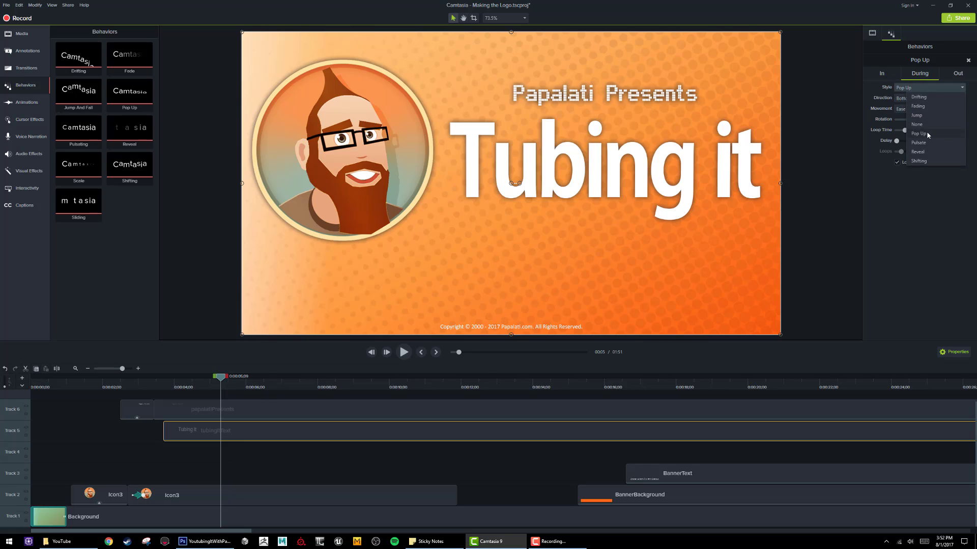
{"action": "left_click", "coordinate": [916, 99]}
{"action": "left_click", "coordinate": [950, 73]}
{"action": "left_click", "coordinate": [929, 88]}
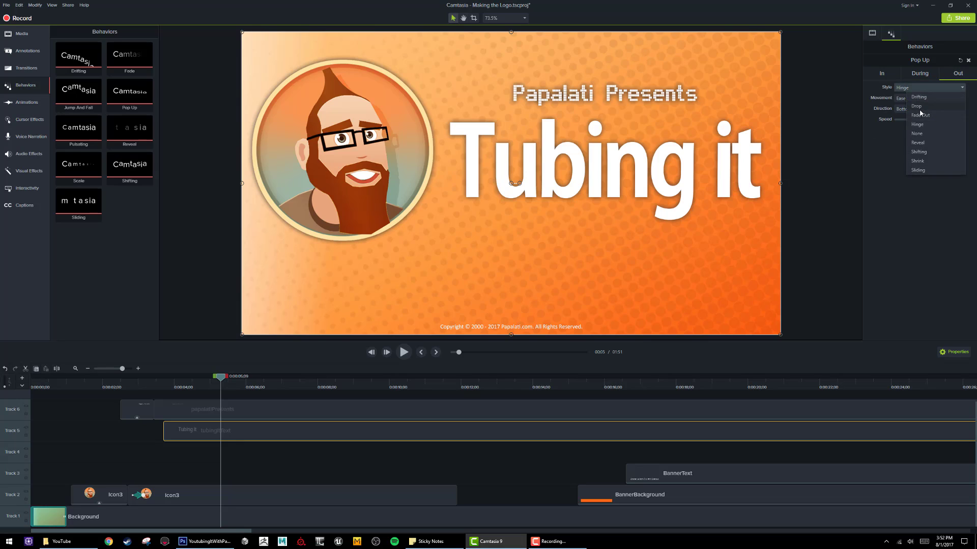
{"action": "left_click", "coordinate": [927, 133]}
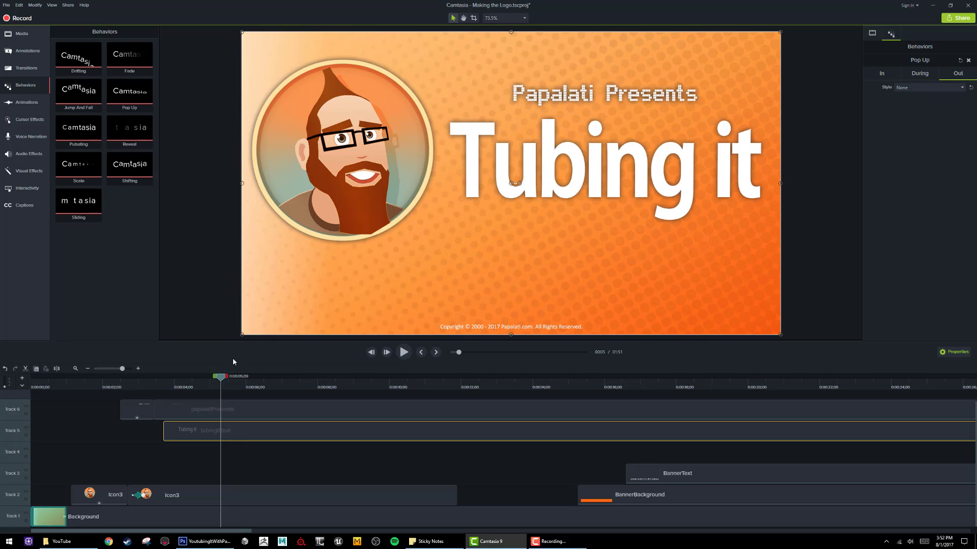
Step: Play back the intro from before the titles to review the "Tubing it" pop-up
{"action": "left_click_drag", "start_coordinate": [221, 378], "coordinate": [102, 382]}
{"action": "key", "text": "space"}
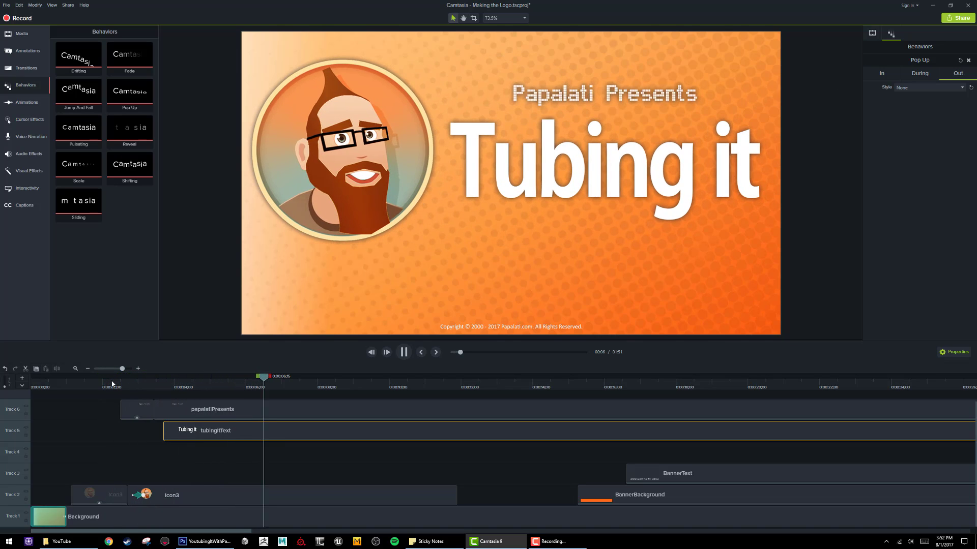
{"action": "key", "text": "space"}
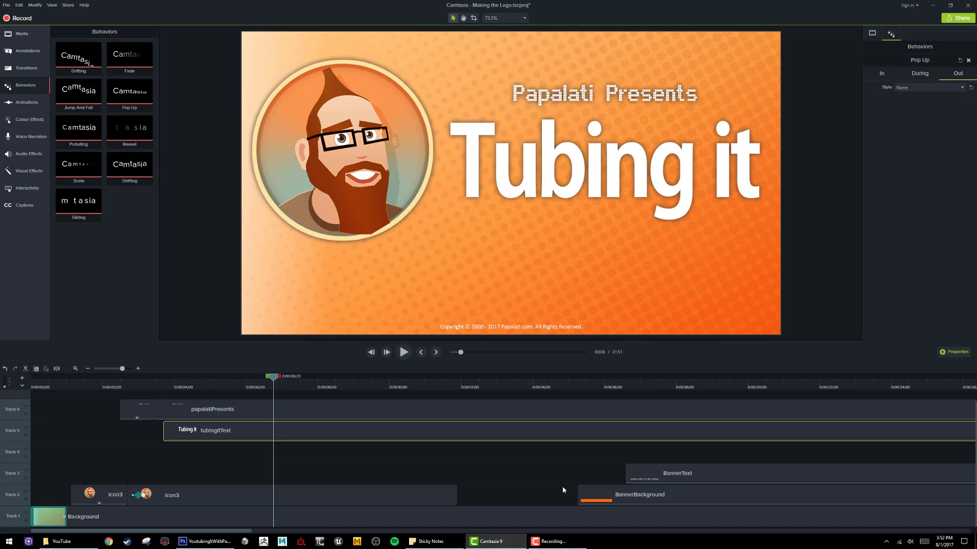
Step: Move BannerText and BannerBackground up one track with the background starting at 0:00:06;23, then save and play back the intro
{"action": "left_click_drag", "start_coordinate": [618, 457], "coordinate": [396, 482]}
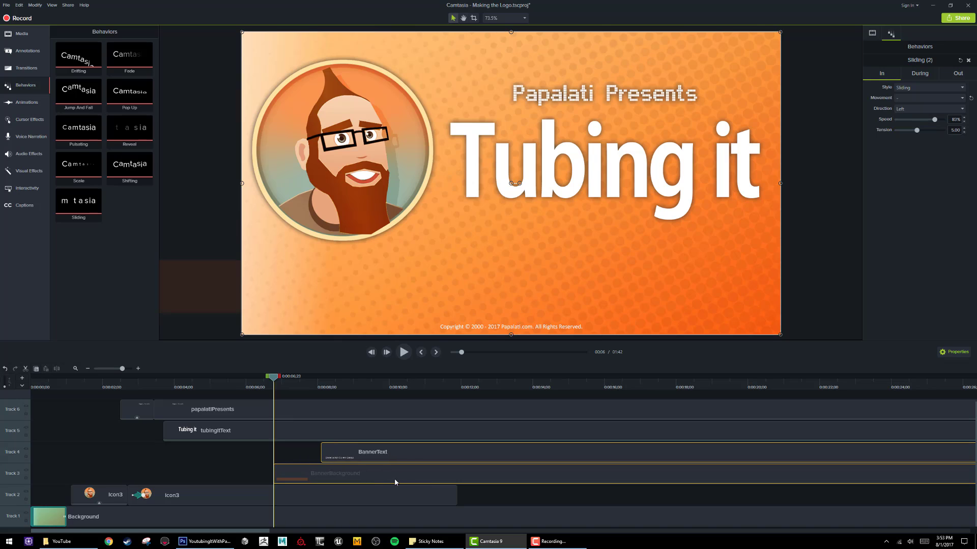
{"action": "left_click_drag", "start_coordinate": [274, 383], "coordinate": [33, 389]}
{"action": "key", "text": "ctrl+s"}
{"action": "key", "text": "space"}
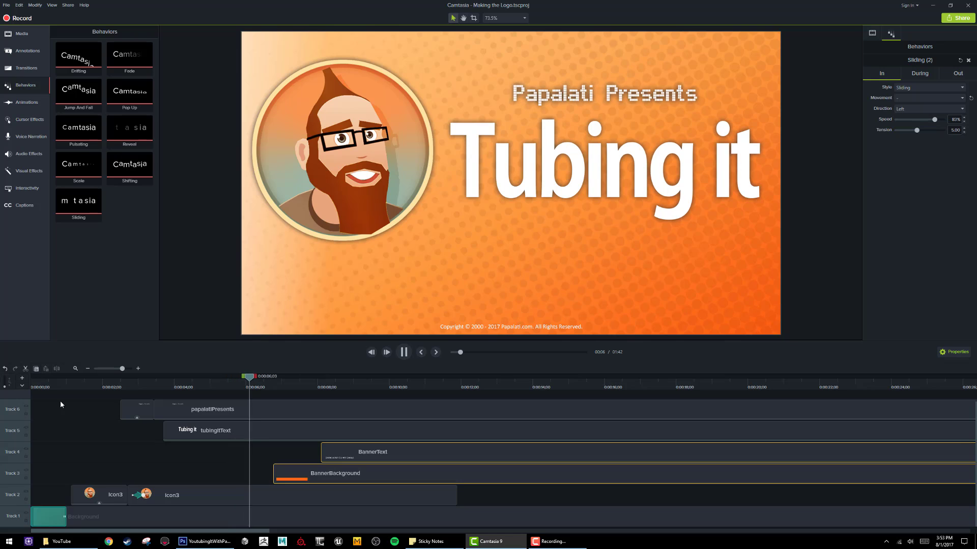
{"action": "key", "text": "space"}
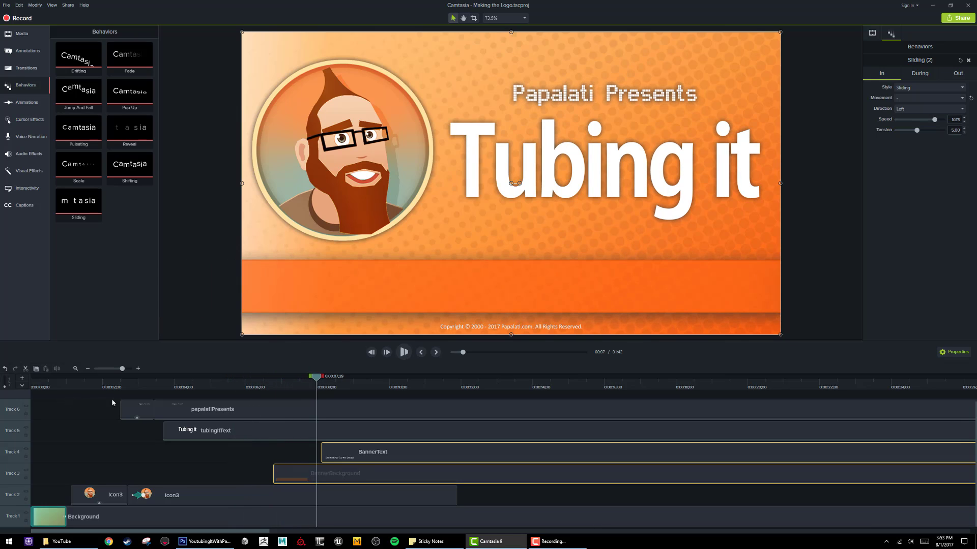
Step: Move both banner clips earlier so BannerBackground starts at 0:00:04;25, and play back the portrait and title entrance
{"action": "left_click", "coordinate": [204, 388]}
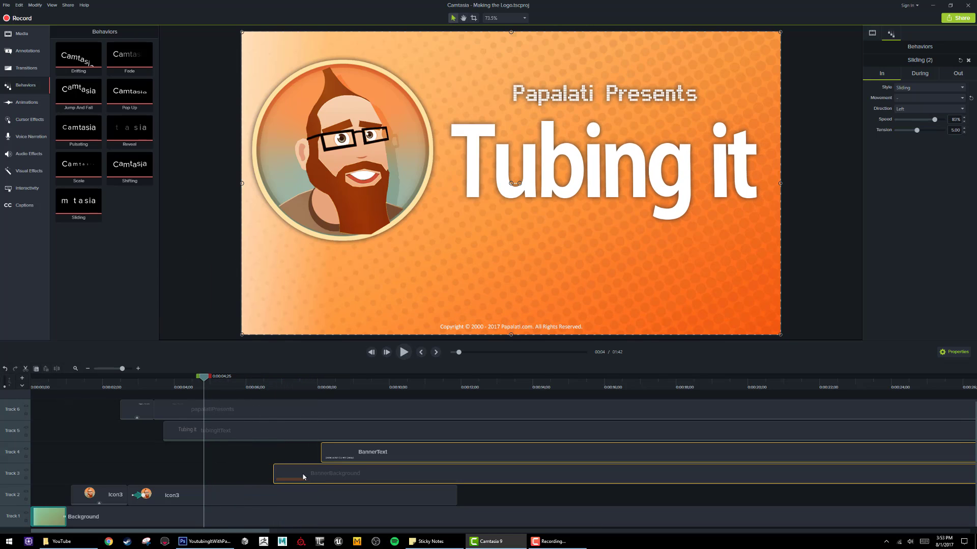
{"action": "left_click_drag", "start_coordinate": [304, 477], "coordinate": [232, 480]}
{"action": "left_click_drag", "start_coordinate": [203, 378], "coordinate": [85, 397]}
{"action": "key", "text": "space"}
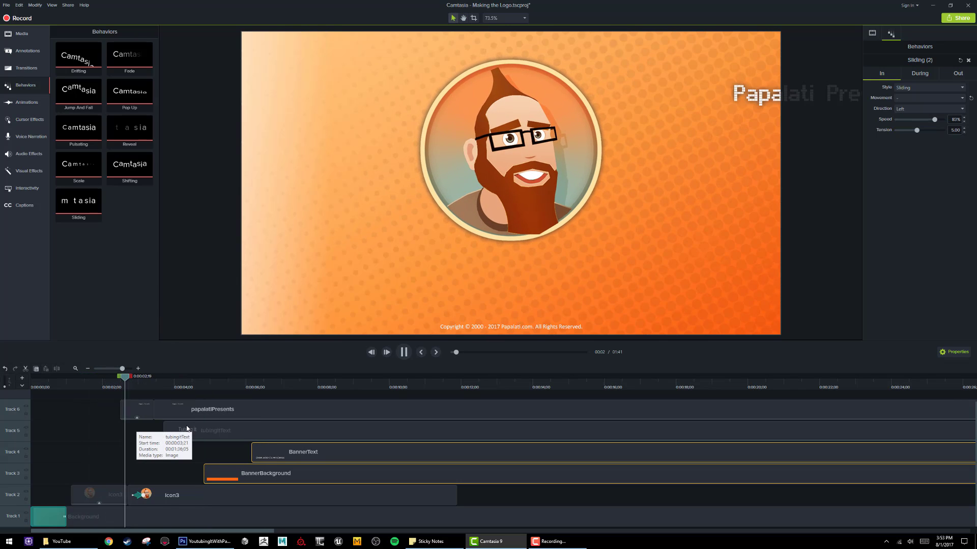
{"action": "key", "text": "space"}
{"action": "key", "text": "space"}
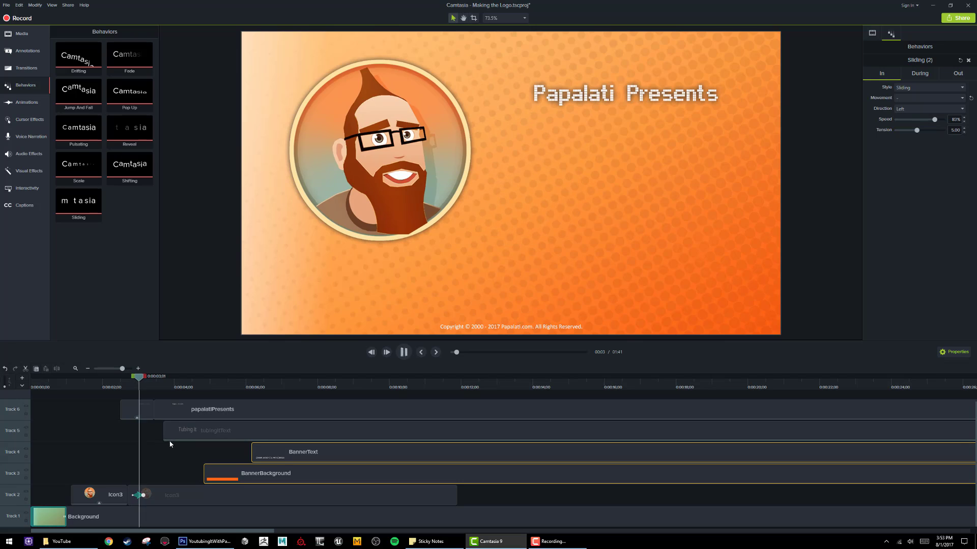
{"action": "key", "text": "space"}
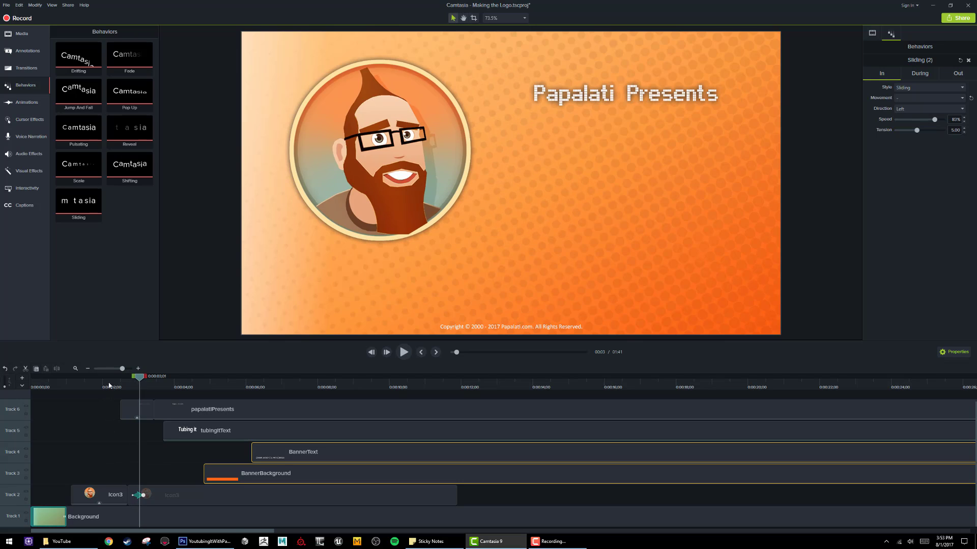
Step: Shorten the first Icon3 clip so it ends at the playhead, about 2 seconds into the timeline
{"action": "left_click", "coordinate": [106, 386]}
{"action": "left_click", "coordinate": [127, 469]}
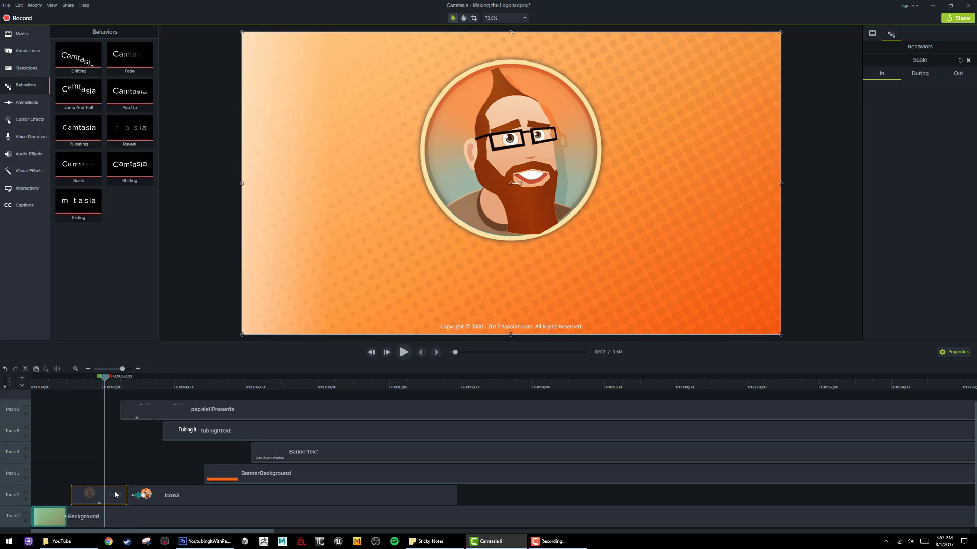
{"action": "left_click", "coordinate": [124, 493]}
{"action": "key", "text": "Delete"}
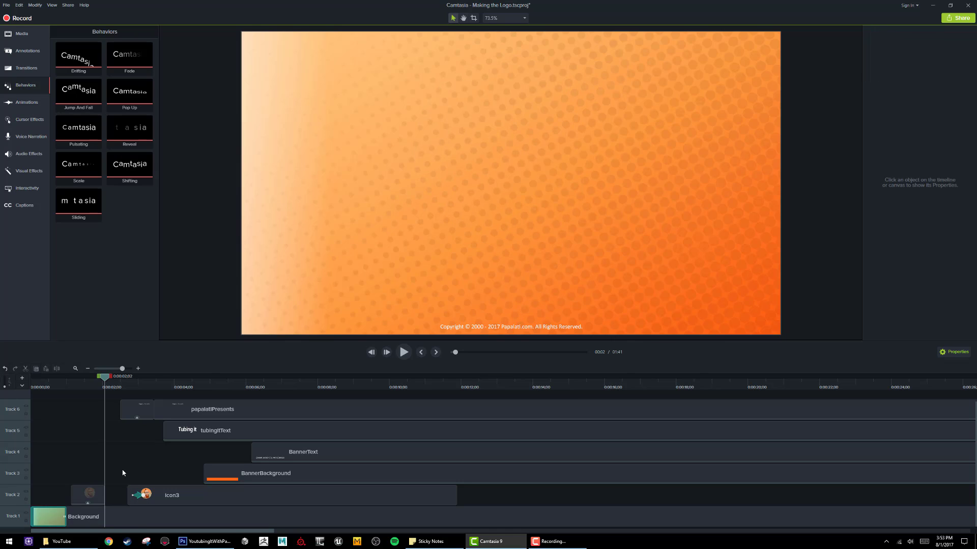
Step: Move the second Icon3, both papalatiPresents clips and tubingitText earlier together to close the gap after the first Icon3, and play back
{"action": "left_click_drag", "start_coordinate": [121, 505], "coordinate": [177, 409]}
{"action": "left_click_drag", "start_coordinate": [118, 377], "coordinate": [68, 377]}
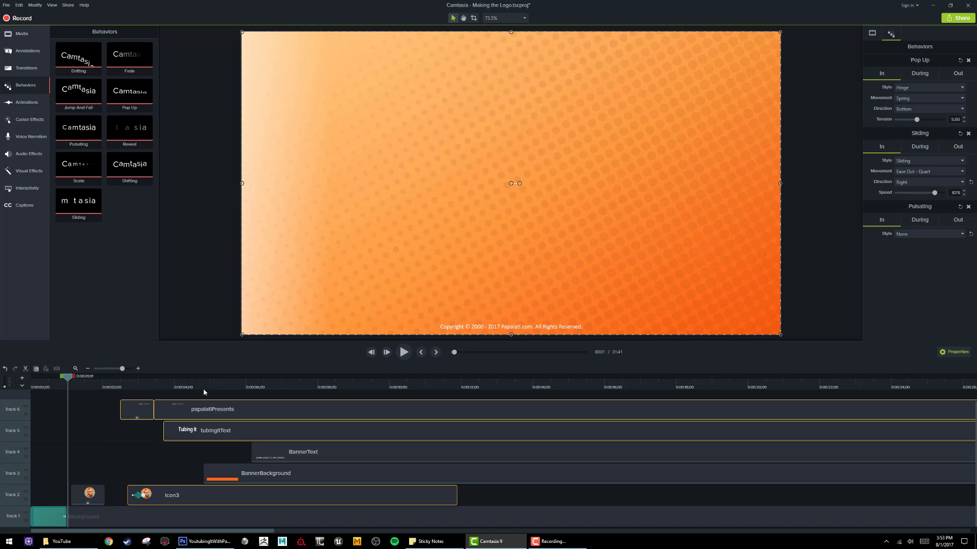
{"action": "left_click_drag", "start_coordinate": [199, 411], "coordinate": [181, 411]}
{"action": "key", "text": "space"}
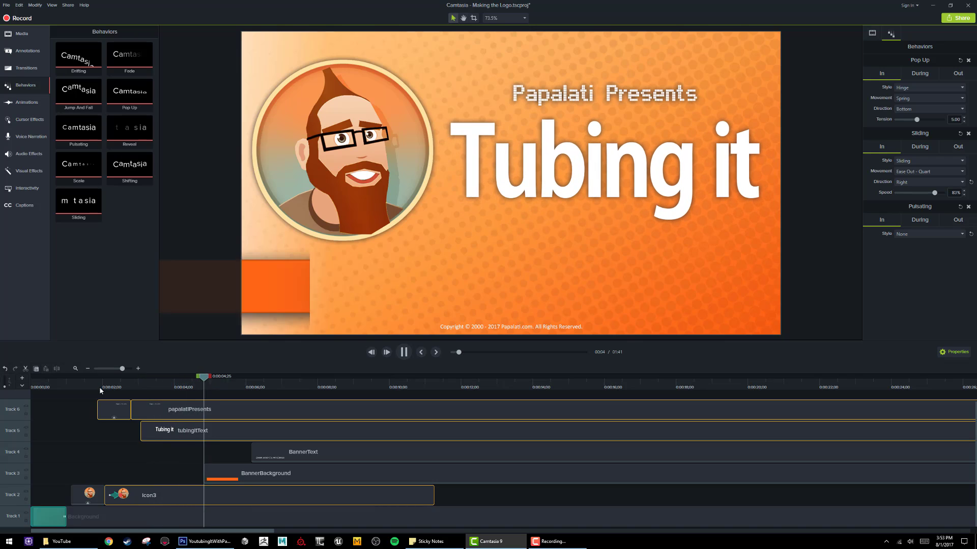
Step: Move both banner clips earlier so BannerBackground starts at about 4 seconds, and play back the intro
{"action": "left_click", "coordinate": [211, 467]}
{"action": "left_click_drag", "start_coordinate": [205, 379], "coordinate": [177, 381]}
{"action": "left_click_drag", "start_coordinate": [230, 447], "coordinate": [251, 476]}
{"action": "left_click_drag", "start_coordinate": [183, 378], "coordinate": [159, 380]}
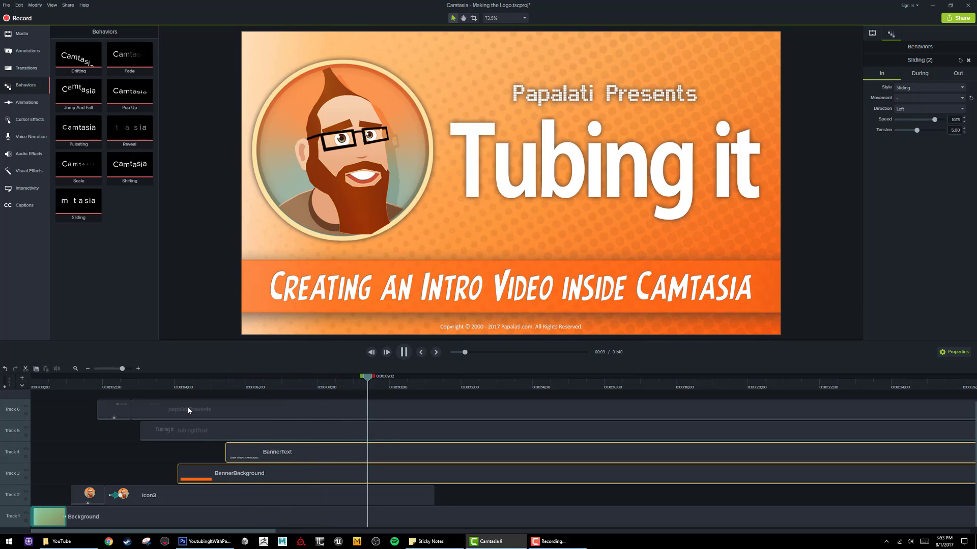
{"action": "key", "text": "space"}
Step: Extend the second Icon3 clip to end at about 22 seconds and play back the whole intro
{"action": "left_click_drag", "start_coordinate": [433, 497], "coordinate": [810, 496]}
{"action": "left_click_drag", "start_coordinate": [398, 379], "coordinate": [323, 402]}
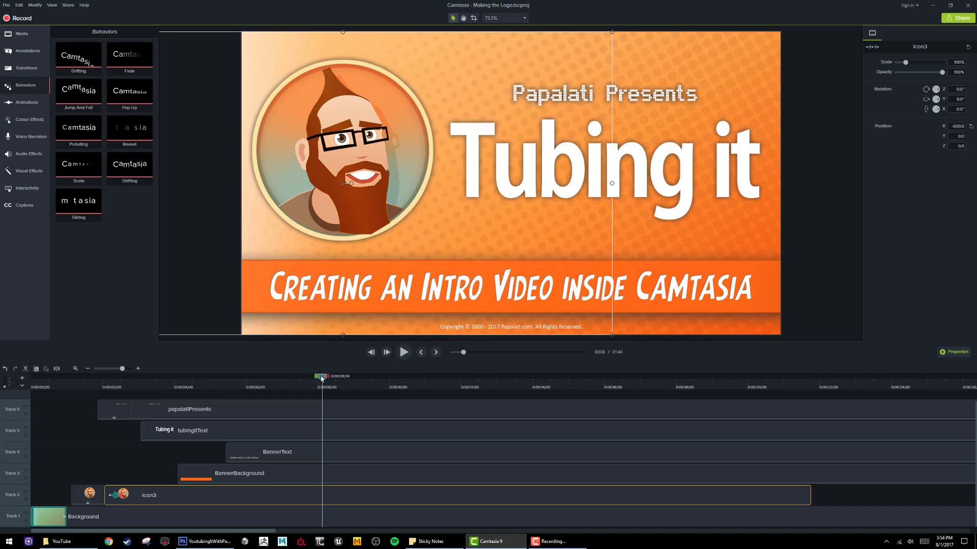
{"action": "left_click_drag", "start_coordinate": [322, 379], "coordinate": [52, 400]}
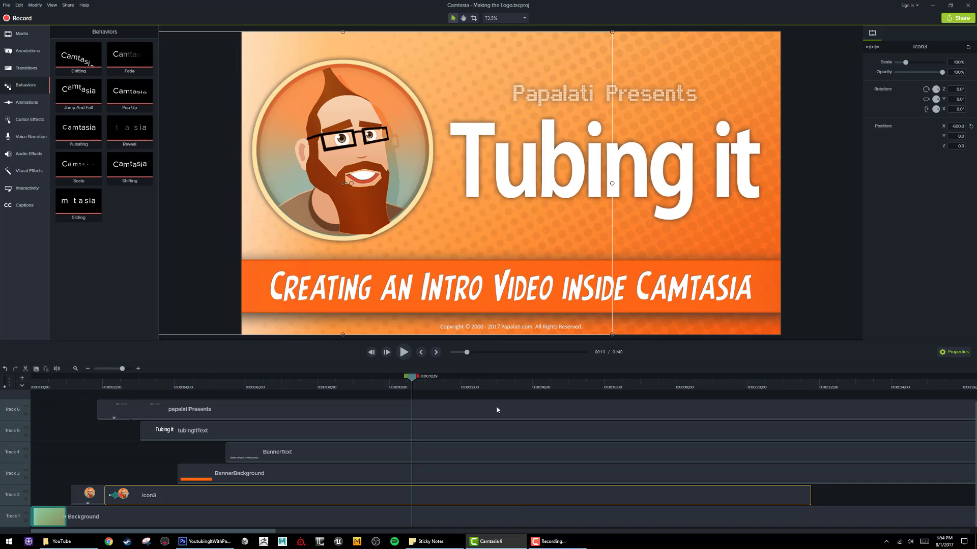
Step: Try trimming the second Icon3 clip to the playhead, then zoom out the timeline and undo the trim
{"action": "left_click_drag", "start_coordinate": [810, 496], "coordinate": [412, 494]}
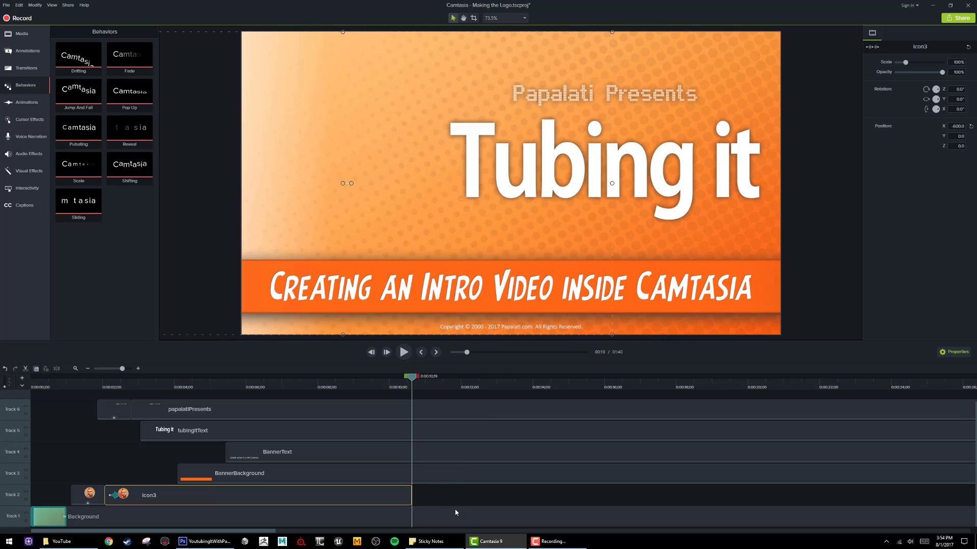
{"action": "left_click", "coordinate": [474, 521]}
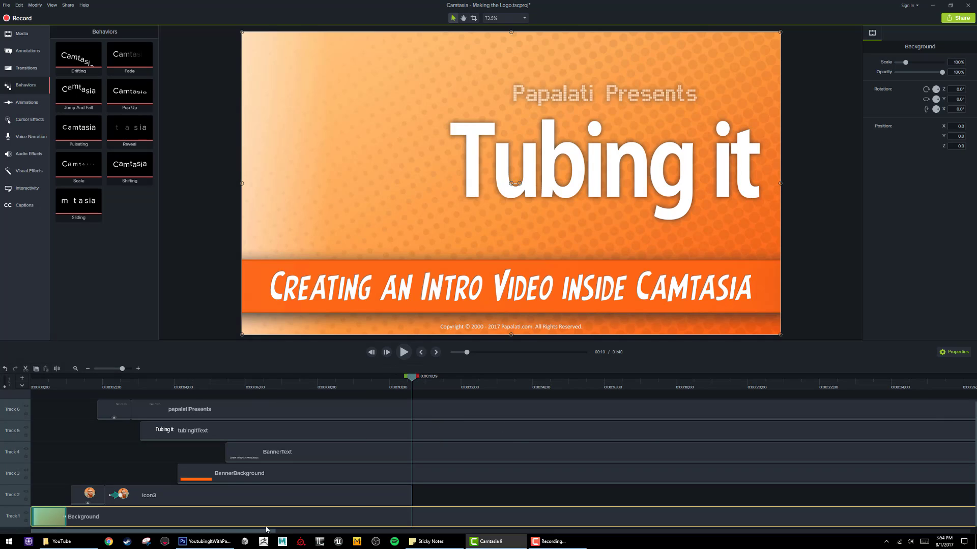
{"action": "left_click", "coordinate": [114, 371]}
{"action": "key", "text": "ctrl+z"}
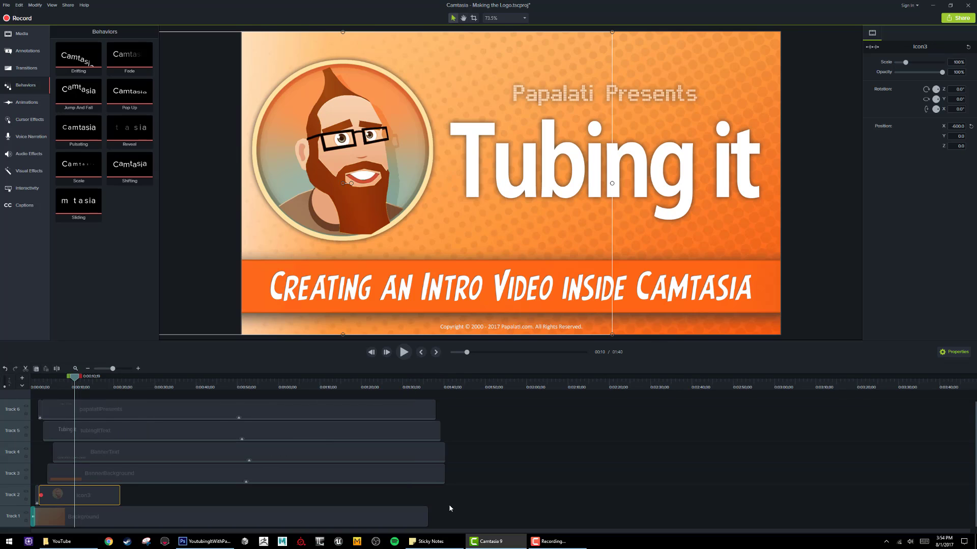
Step: Try to trim the ends of all the selected clips together
{"action": "left_click_drag", "start_coordinate": [470, 519], "coordinate": [107, 400]}
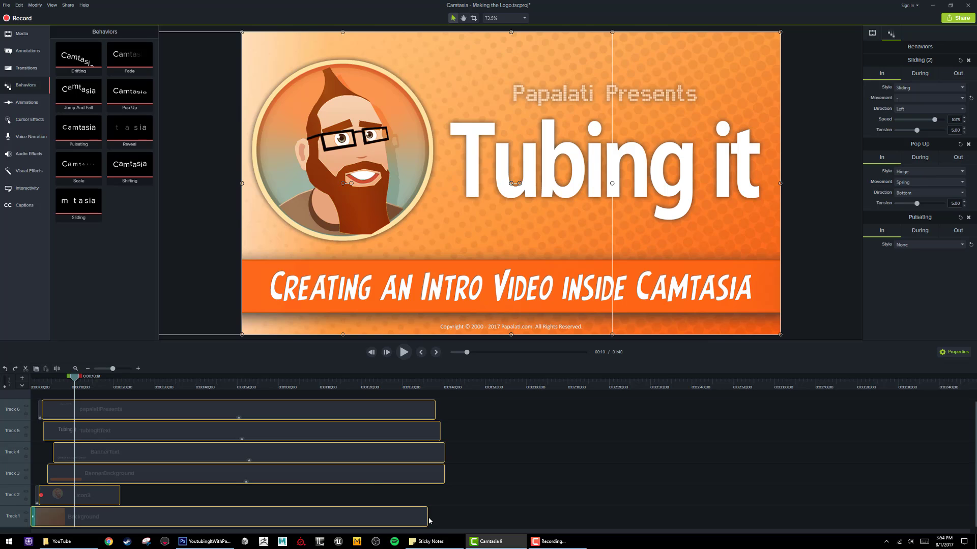
{"action": "mouse_move", "coordinate": [427, 518]}
{"action": "left_mouse_down"}
{"action": "mouse_move", "coordinate": [363, 518]}
{"action": "mouse_move", "coordinate": [439, 516]}
{"action": "left_mouse_up"}
{"action": "left_click", "coordinate": [194, 494]}
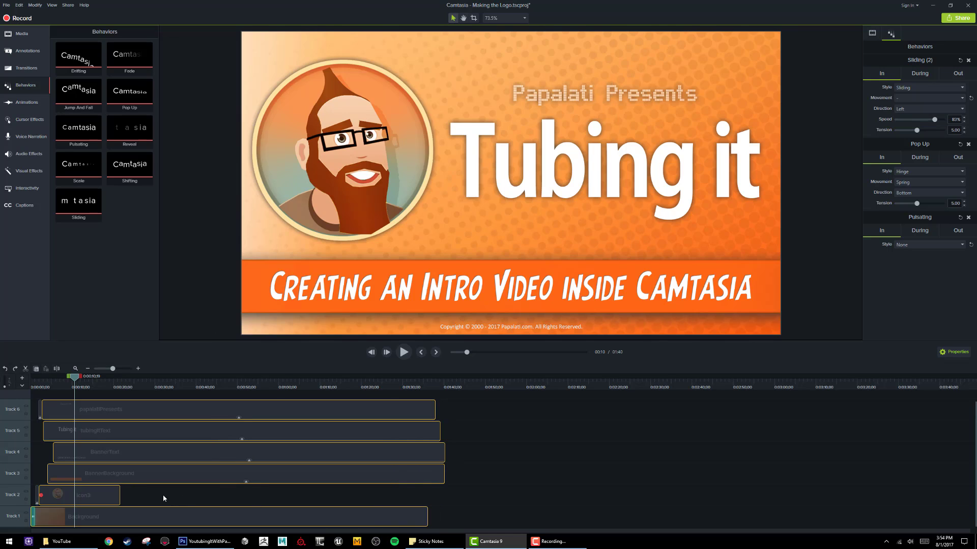
Step: Trim the ends of Icon3, BannerBackground, BannerText, tubingItText, papalatiPresents and Background to the playhead at about 10 seconds
{"action": "left_click_drag", "start_coordinate": [120, 497], "coordinate": [76, 497]}
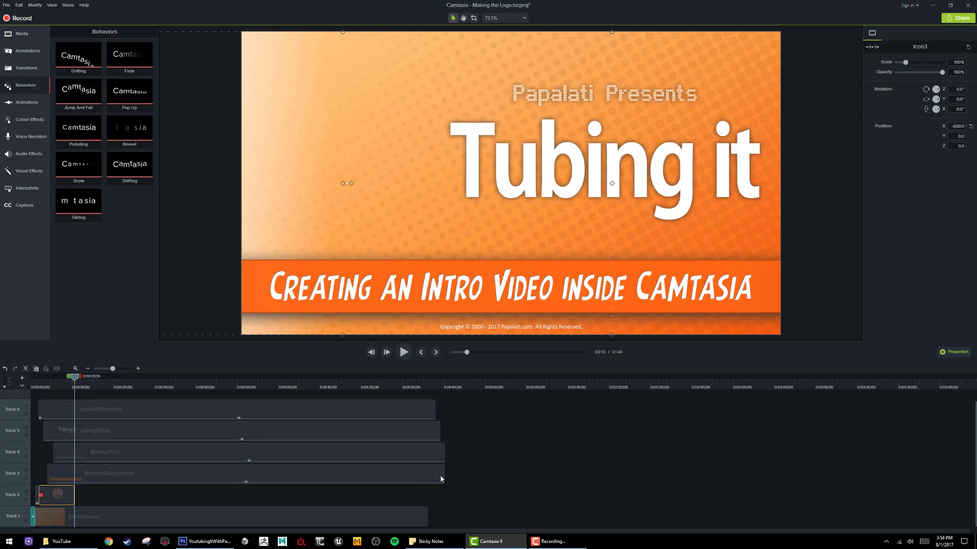
{"action": "left_click_drag", "start_coordinate": [444, 478], "coordinate": [75, 477]}
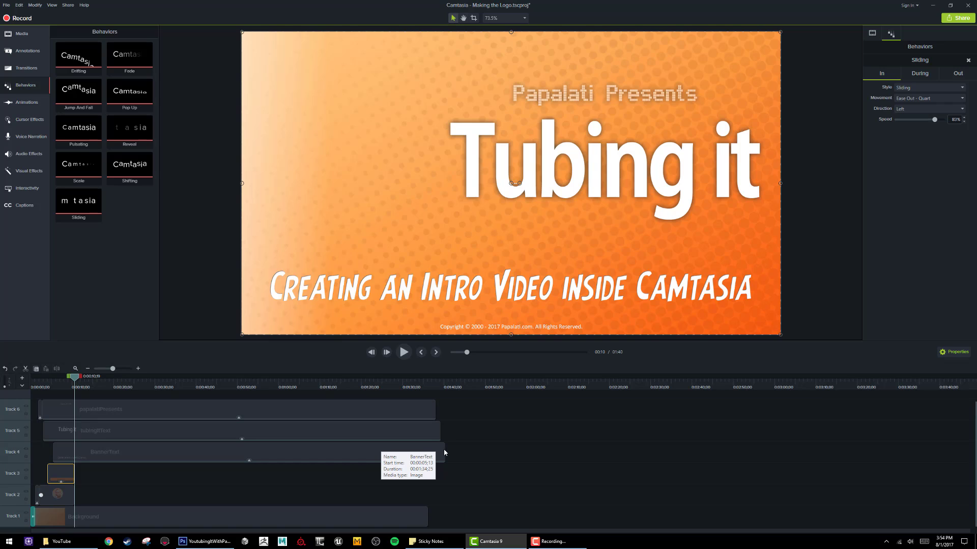
{"action": "left_click_drag", "start_coordinate": [444, 452], "coordinate": [69, 452]}
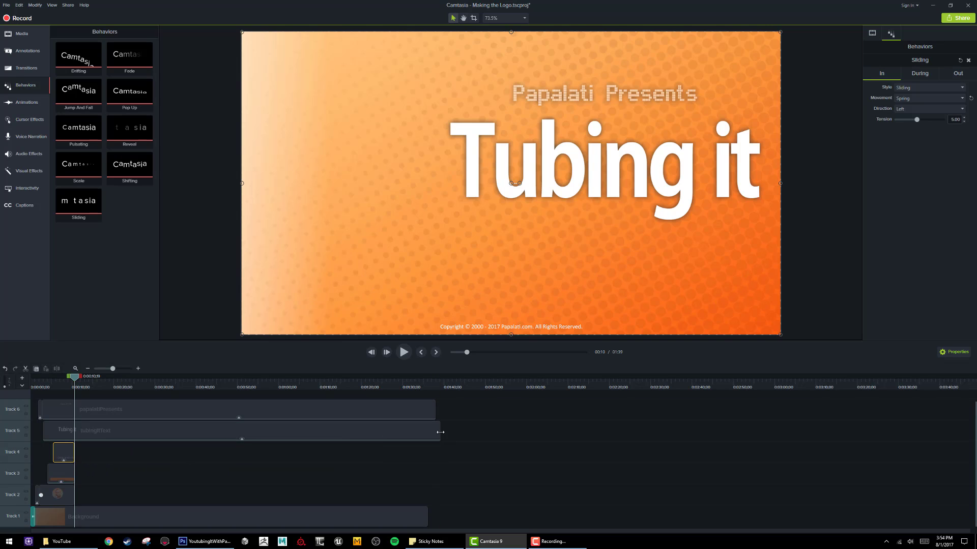
{"action": "left_click_drag", "start_coordinate": [440, 432], "coordinate": [65, 436]}
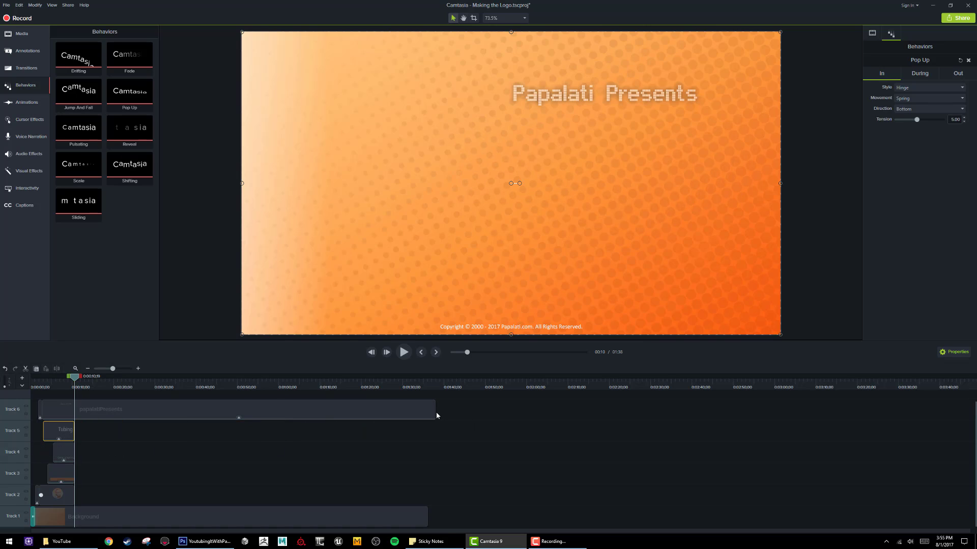
{"action": "left_click_drag", "start_coordinate": [435, 412], "coordinate": [74, 412]}
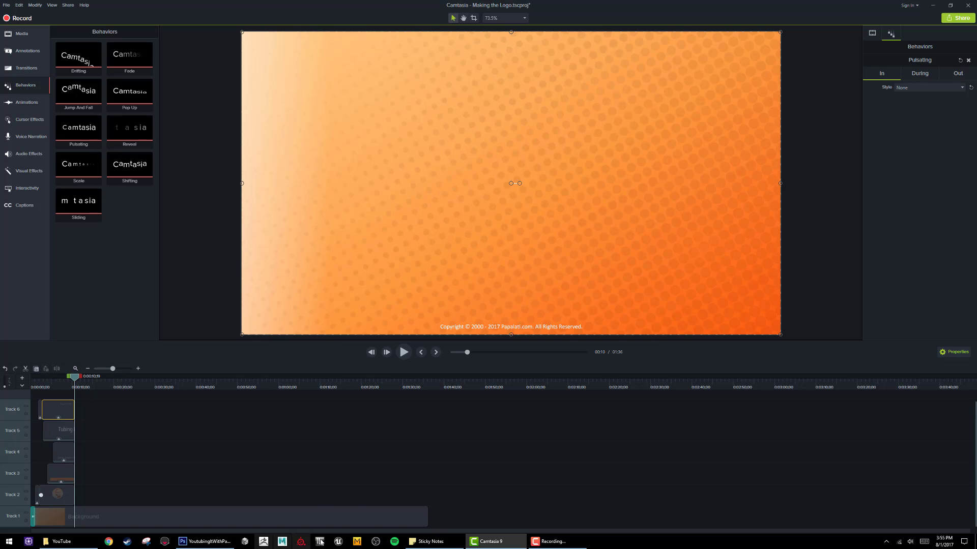
{"action": "left_click_drag", "start_coordinate": [429, 520], "coordinate": [31, 379]}
Step: Play back the shortened intro with the timeline zoomed in, and save the project
{"action": "left_click", "coordinate": [117, 369]}
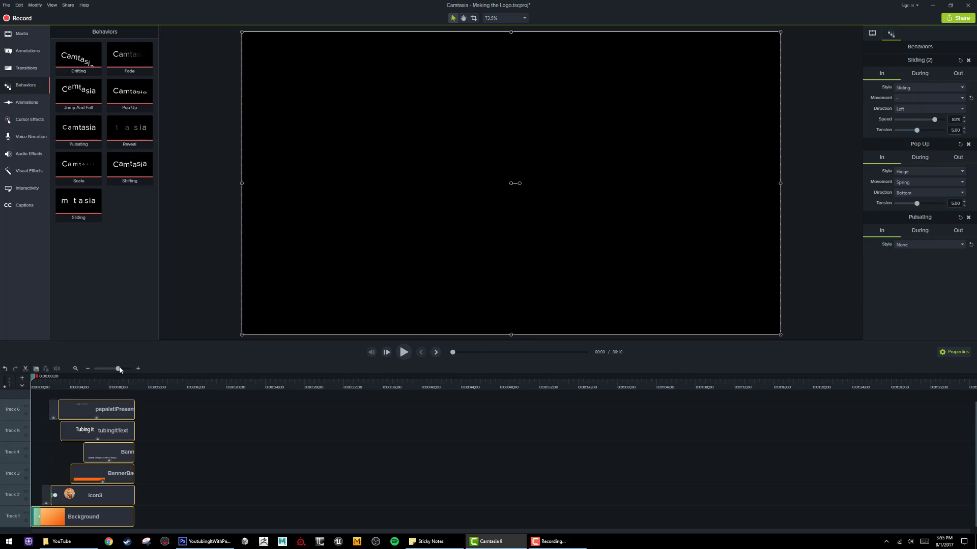
{"action": "left_click", "coordinate": [120, 370]}
{"action": "key", "text": "space"}
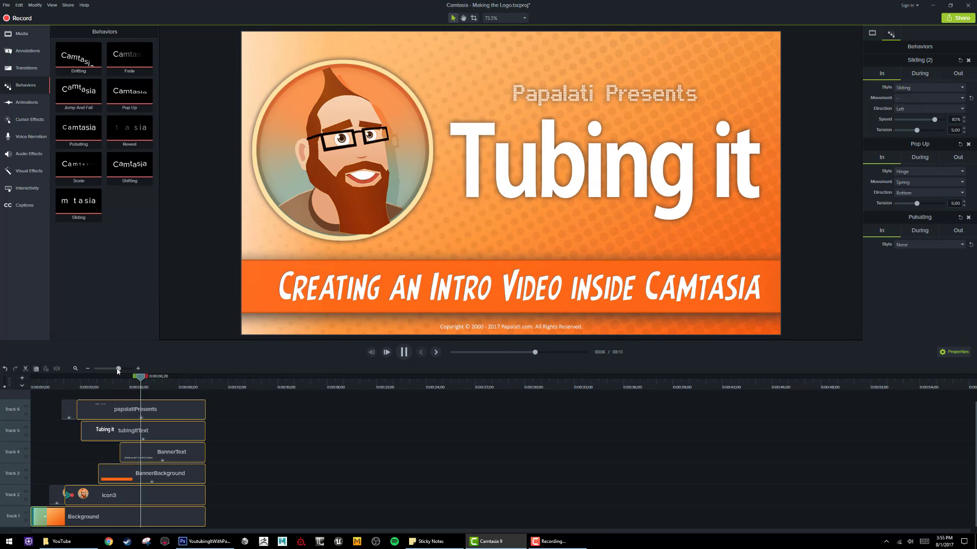
{"action": "key", "text": "space"}
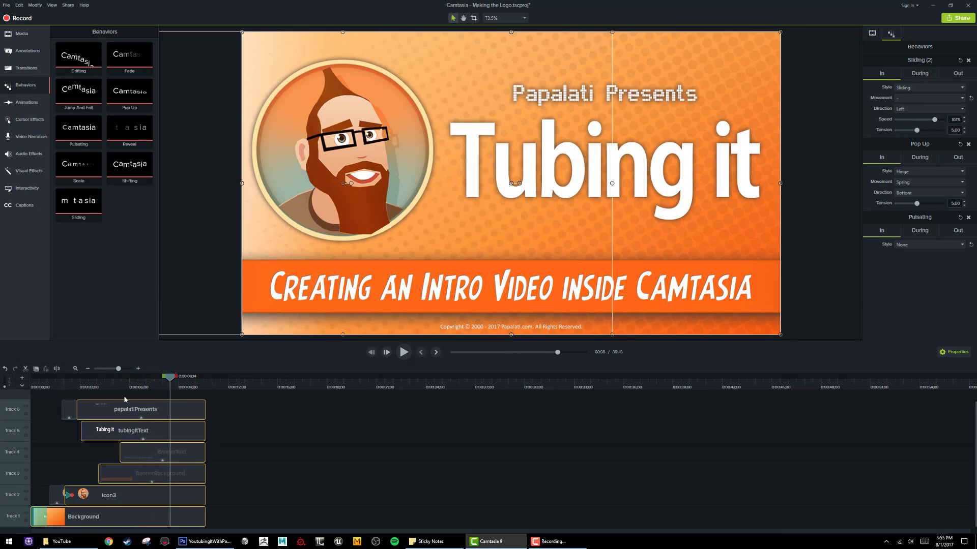
{"action": "key", "text": "ctrl+s"}
Step: Add the Sliding behavior to the second Icon3 clip, starting at 2;24, and set its In style to None
{"action": "left_click_drag", "start_coordinate": [117, 384], "coordinate": [77, 389]}
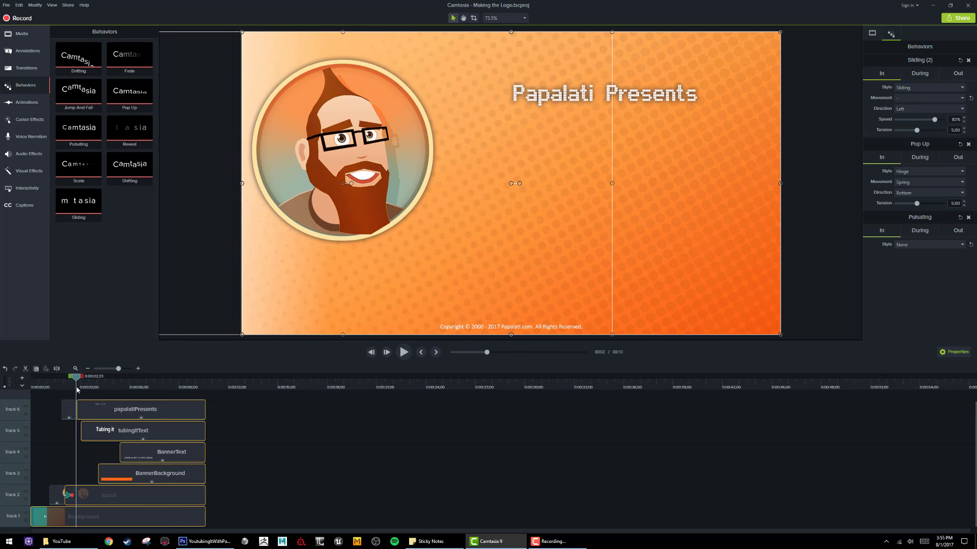
{"action": "left_click", "coordinate": [94, 498]}
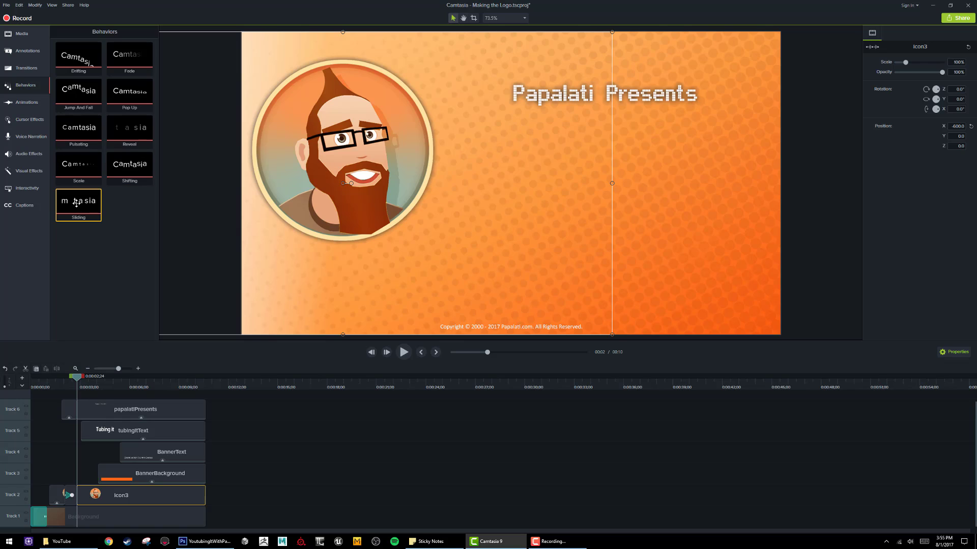
{"action": "left_click_drag", "start_coordinate": [76, 203], "coordinate": [91, 495]}
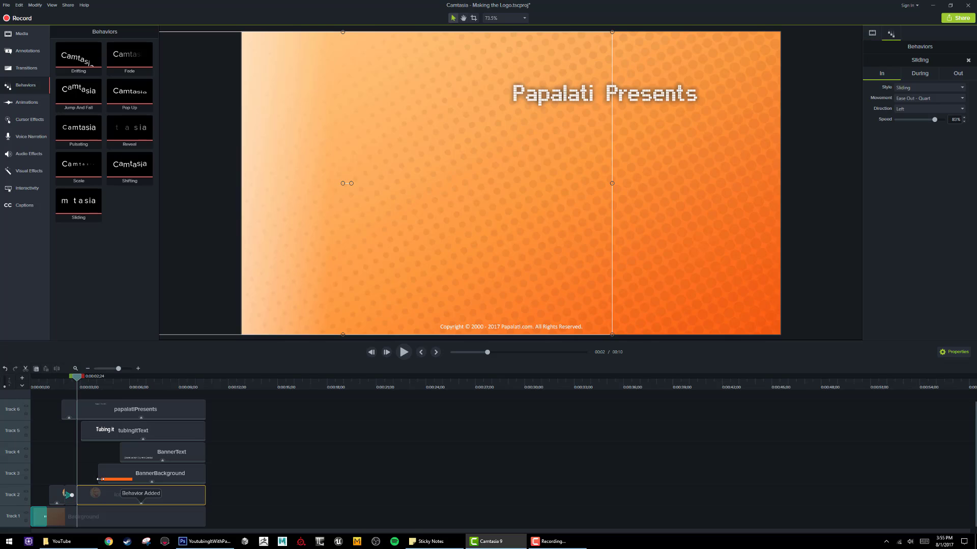
{"action": "left_click", "coordinate": [924, 88]}
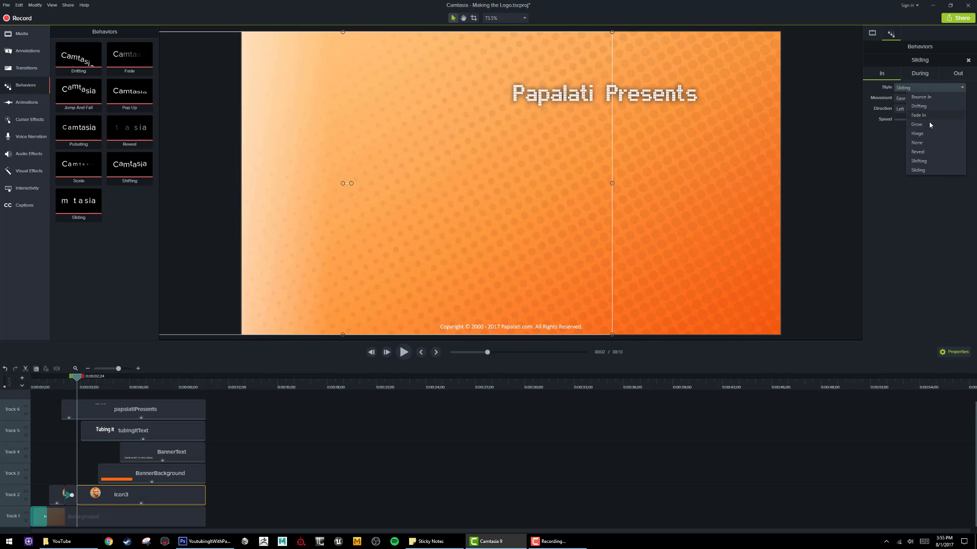
{"action": "left_click", "coordinate": [934, 144]}
Step: Try the Drifting style for the During phase of Icon3's Sliding behavior and play it back
{"action": "left_click", "coordinate": [921, 73]}
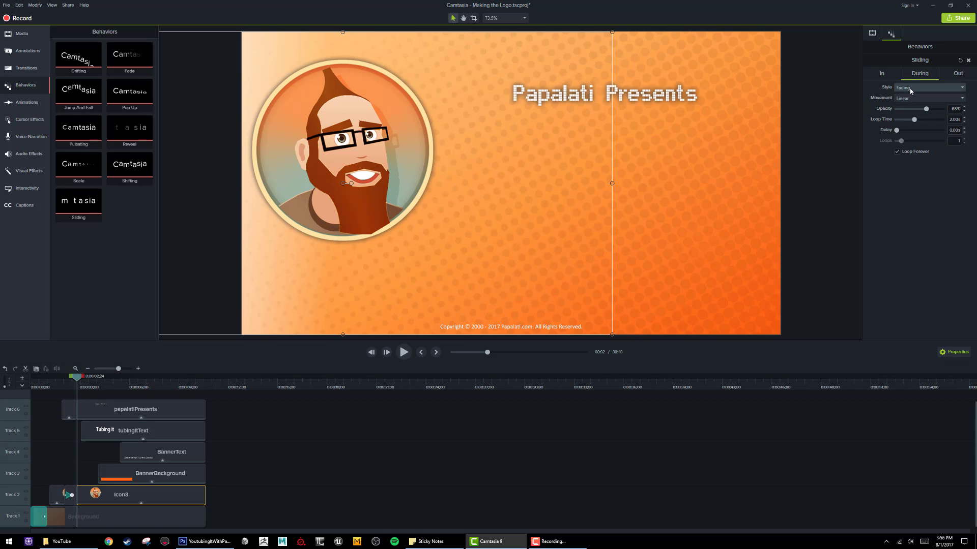
{"action": "left_click", "coordinate": [910, 89]}
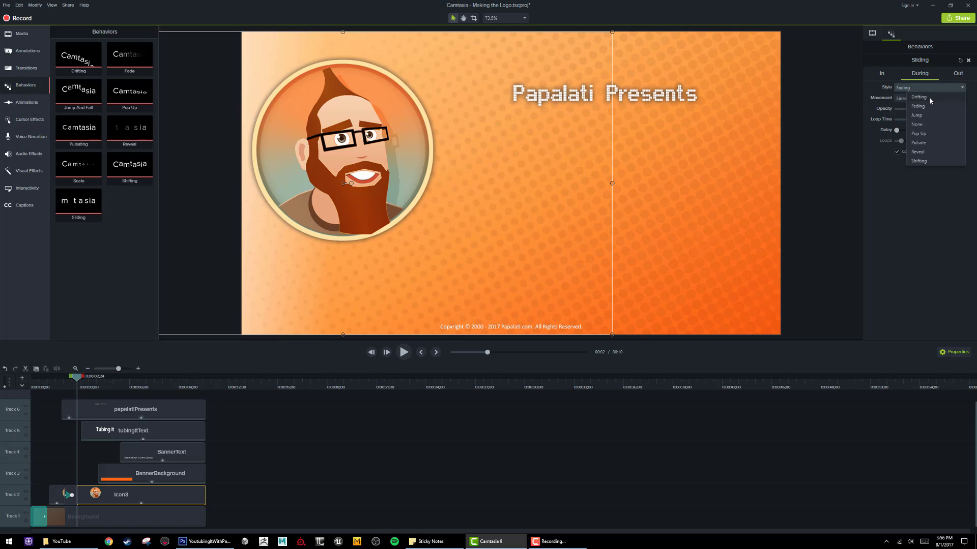
{"action": "left_click", "coordinate": [919, 97]}
{"action": "key", "text": "space"}
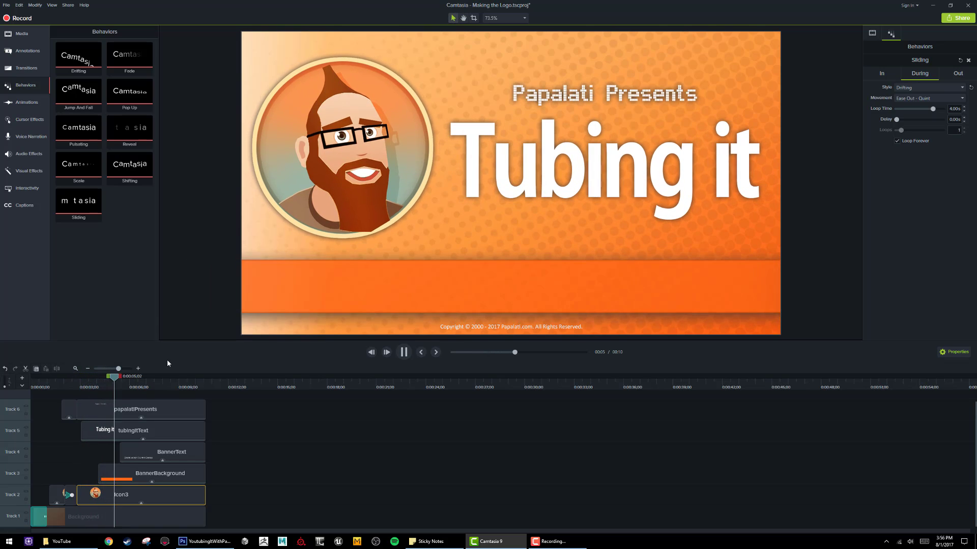
{"action": "key", "text": "space"}
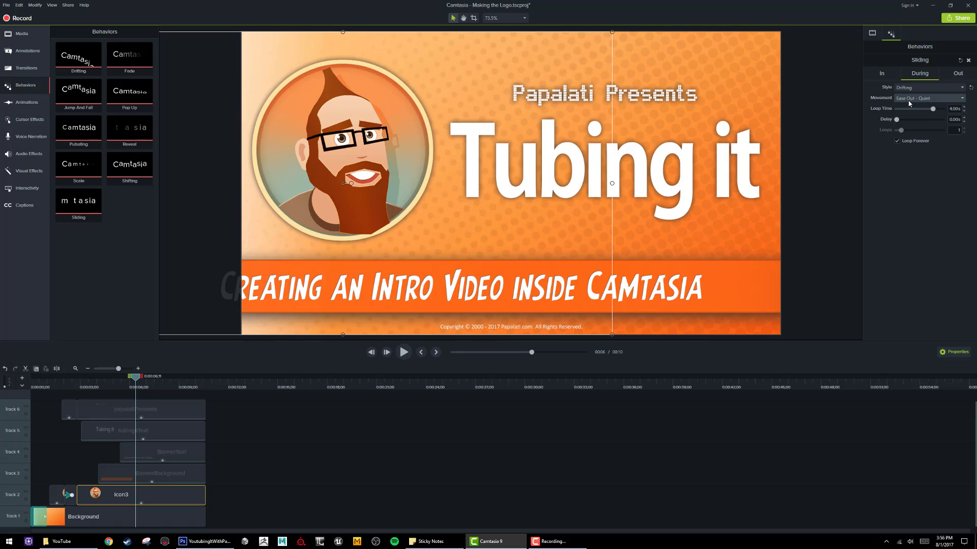
Step: Set the During style of Icon3's Sliding behavior to Pulsate and play back the intro
{"action": "left_click", "coordinate": [911, 98]}
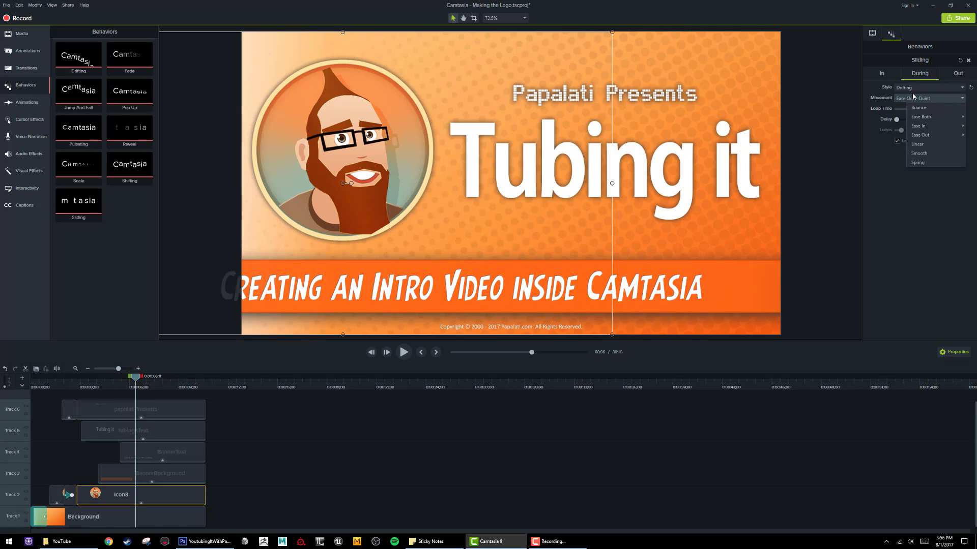
{"action": "left_click", "coordinate": [910, 89]}
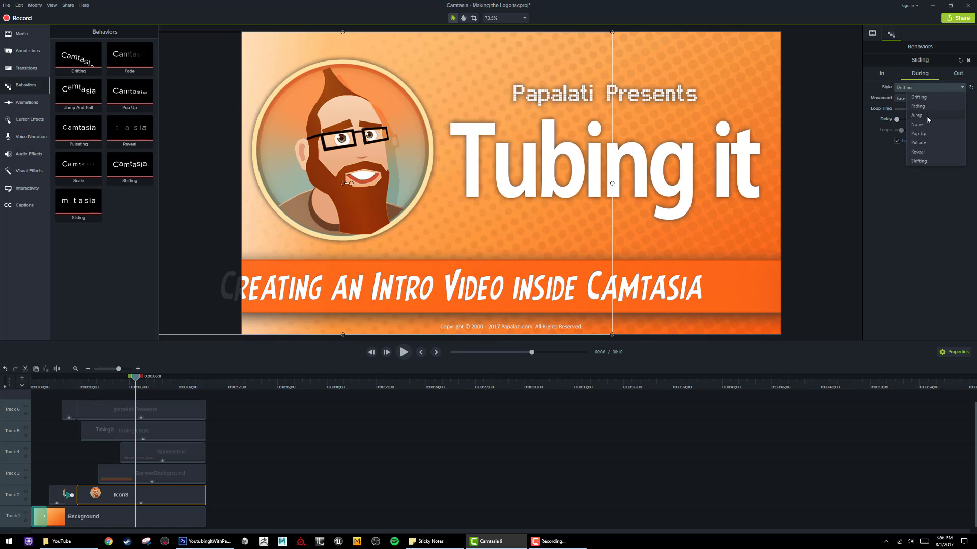
{"action": "left_click", "coordinate": [930, 142]}
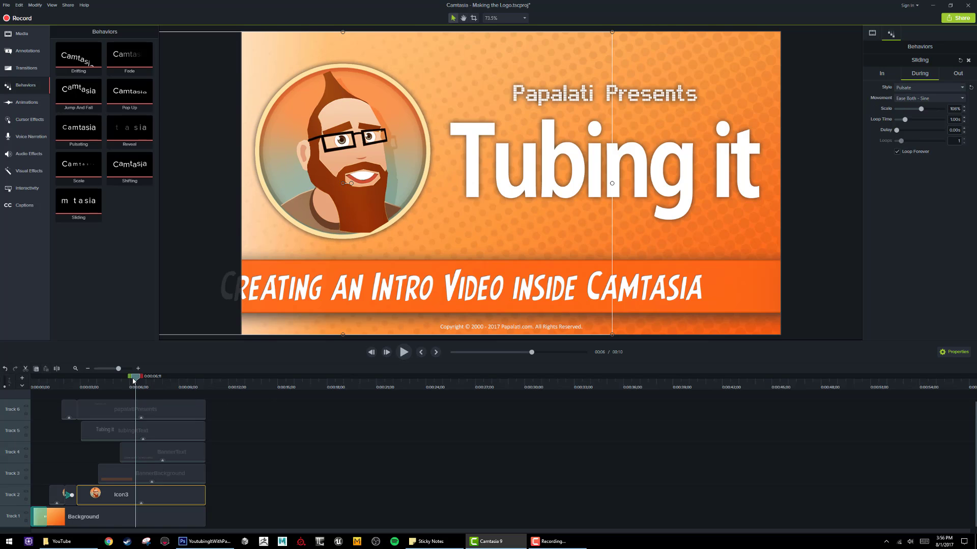
{"action": "left_click_drag", "start_coordinate": [134, 381], "coordinate": [72, 390]}
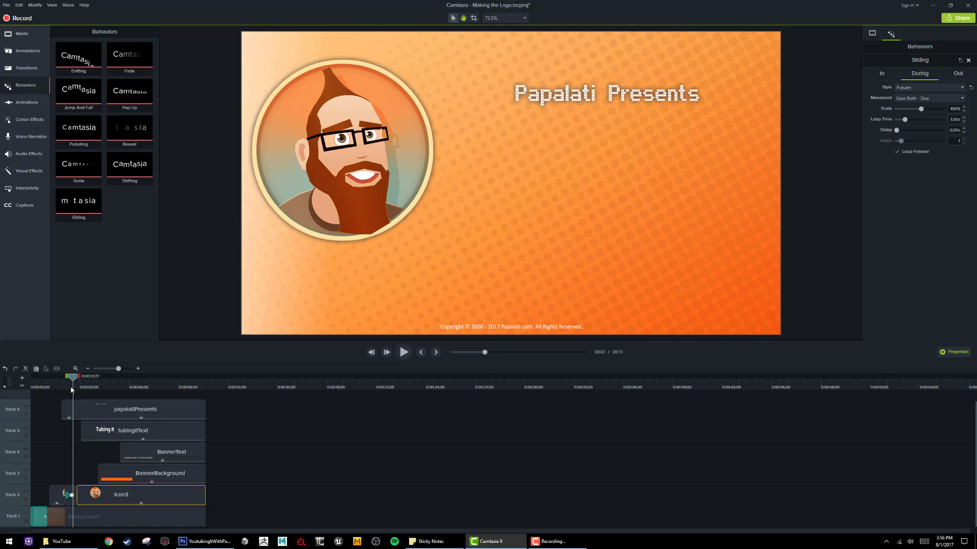
{"action": "key", "text": "space"}
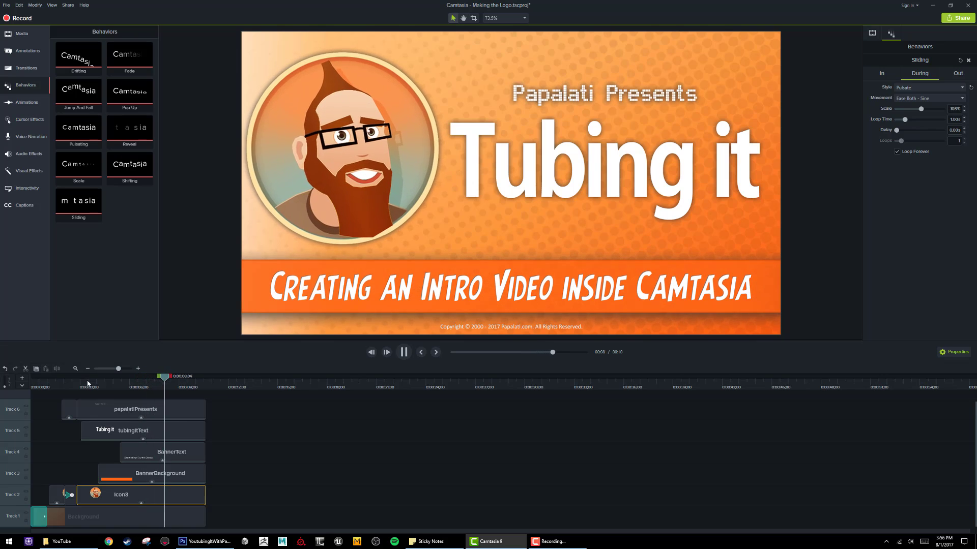
Step: Set Icon3's Pulsate scale to 99% and its movement to Bounce, and play back the intro
{"action": "left_click_drag", "start_coordinate": [921, 109], "coordinate": [914, 111]}
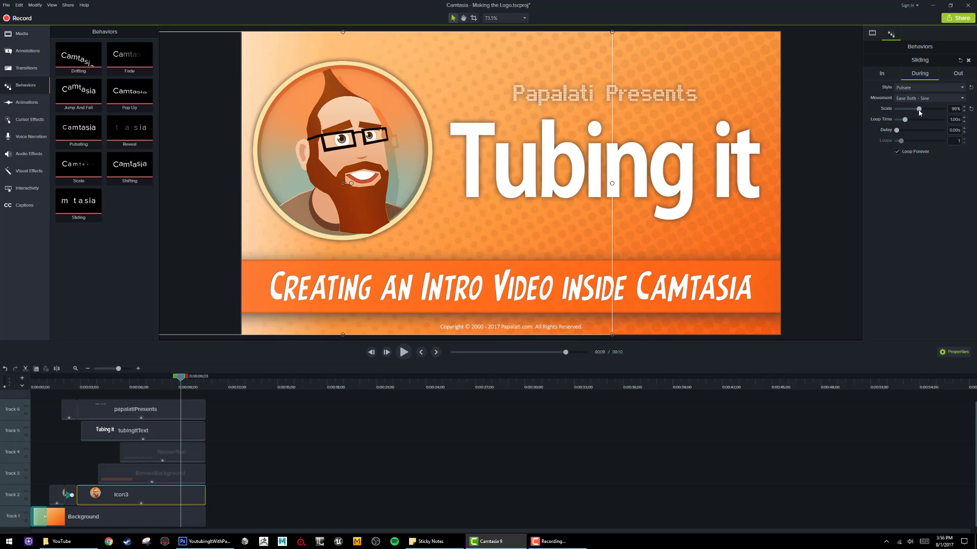
{"action": "left_click", "coordinate": [918, 99]}
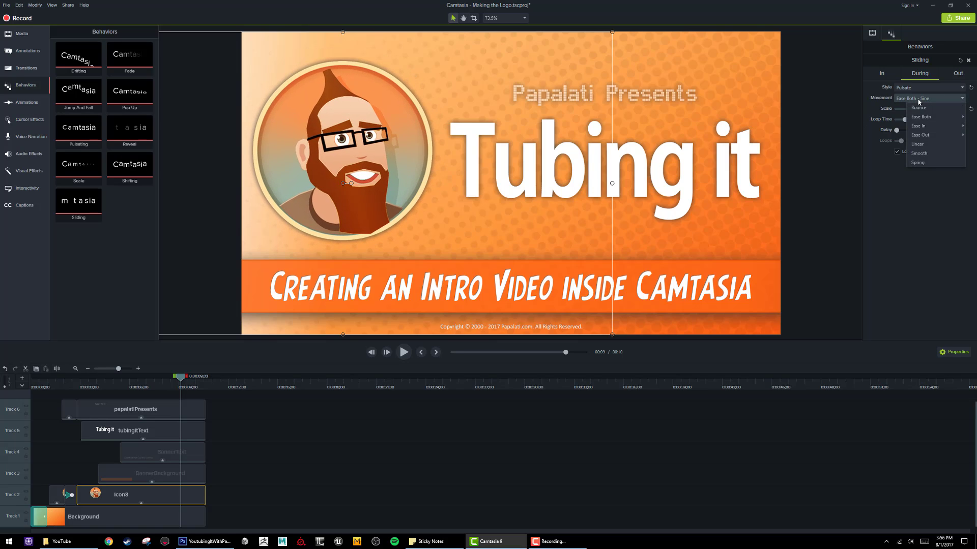
{"action": "left_click", "coordinate": [928, 107]}
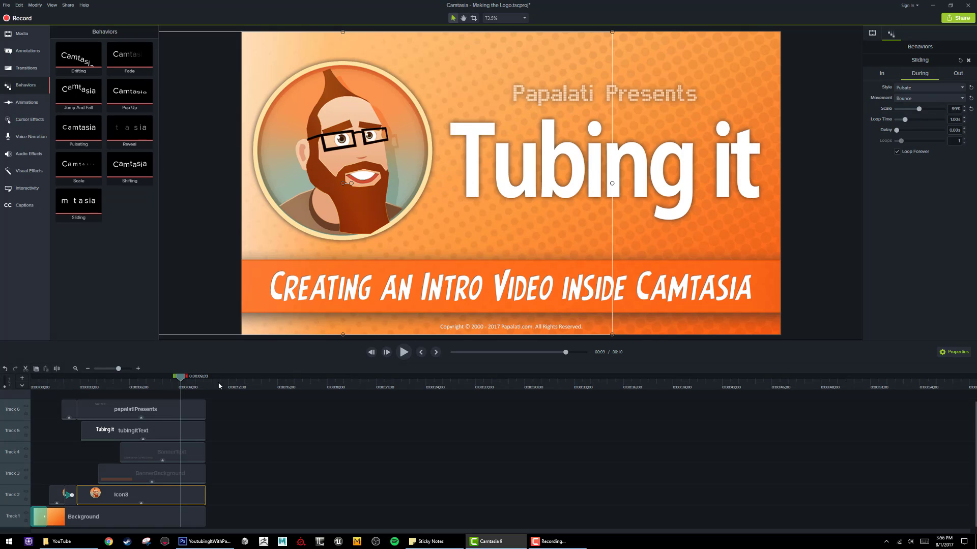
{"action": "left_click_drag", "start_coordinate": [179, 379], "coordinate": [73, 376]}
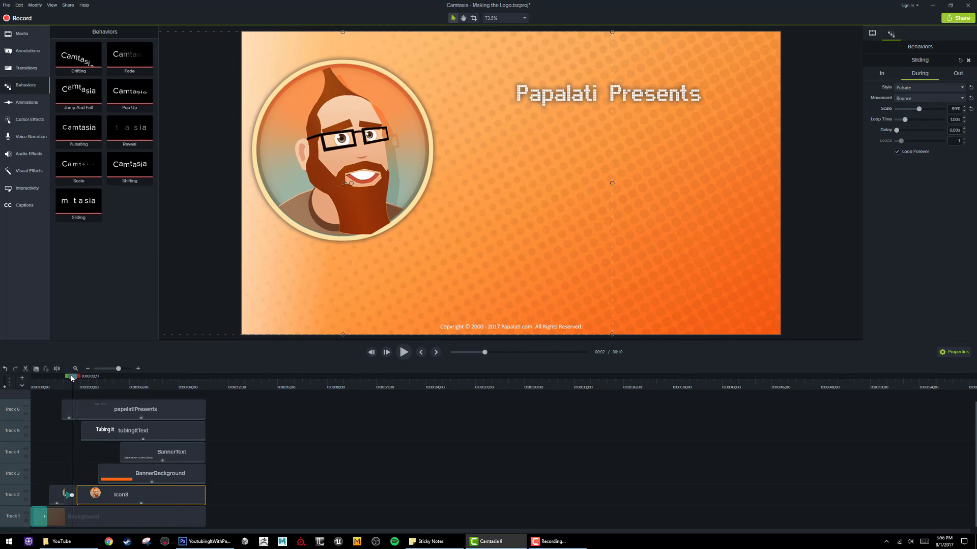
{"action": "key", "text": "space"}
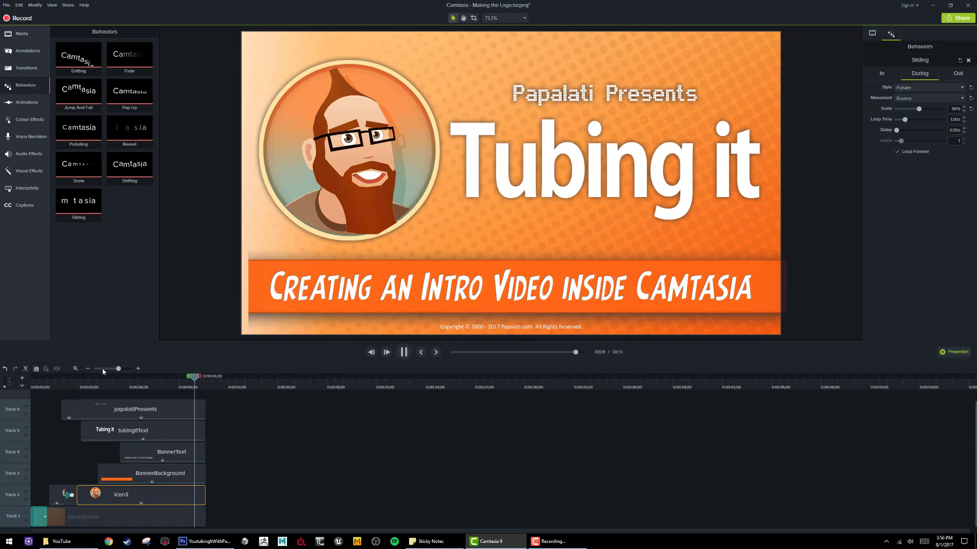
{"action": "key", "text": "space"}
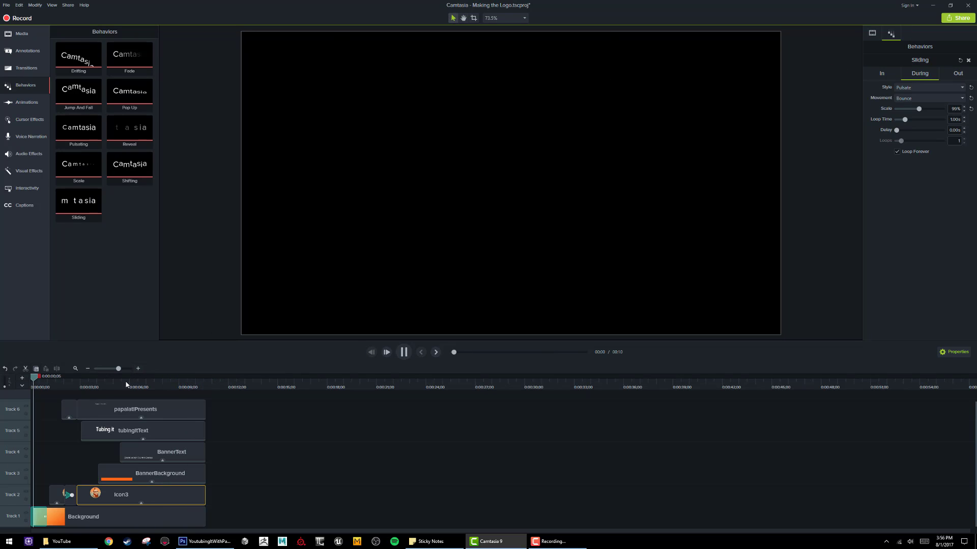
Step: Add the Sliding behavior to the Background clip, set its In and During styles to None, and preview the exit near 10 seconds
{"action": "left_click_drag", "start_coordinate": [127, 385], "coordinate": [193, 389]}
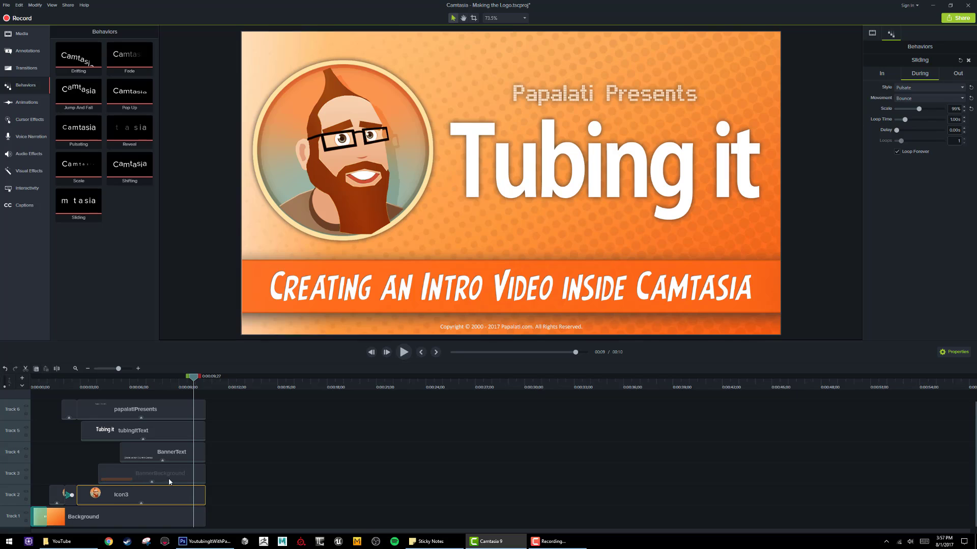
{"action": "left_click", "coordinate": [173, 481]}
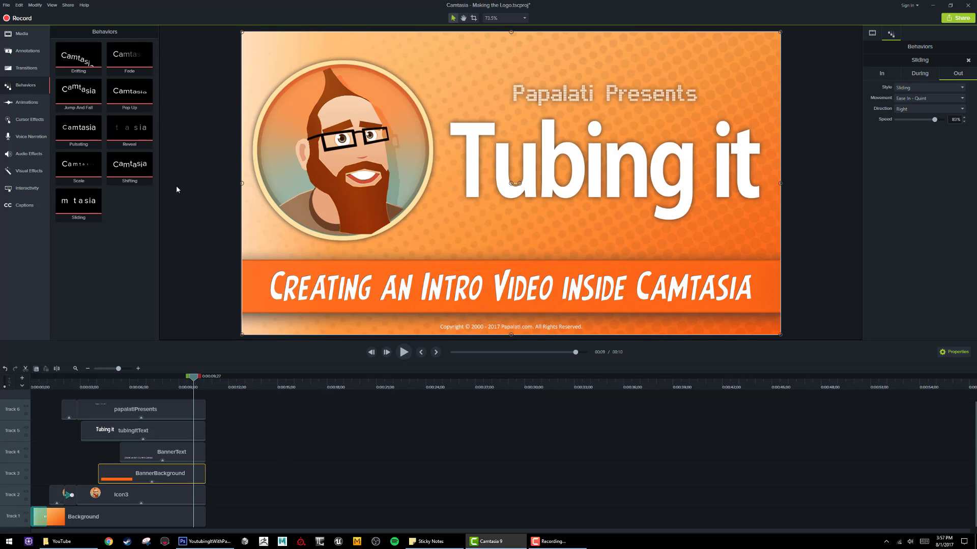
{"action": "left_click_drag", "start_coordinate": [77, 202], "coordinate": [117, 517]}
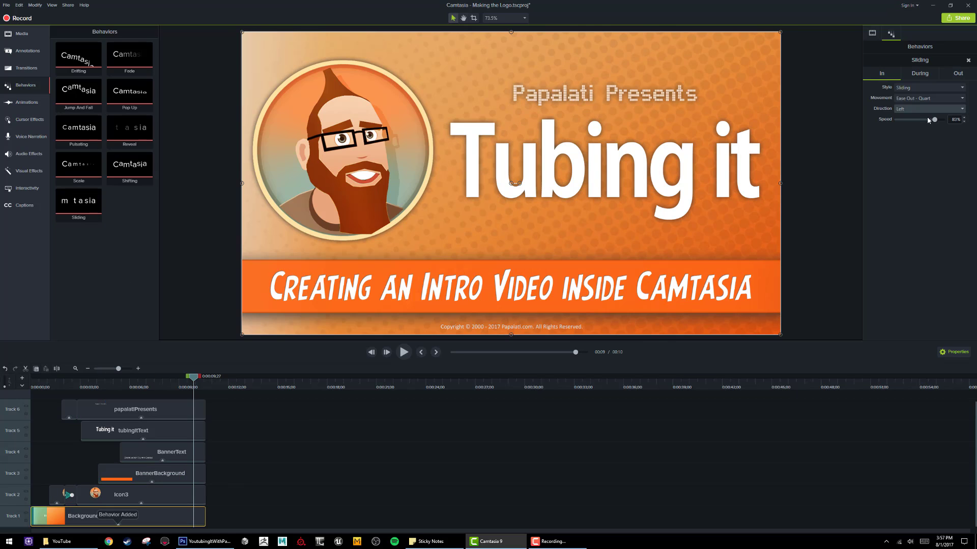
{"action": "left_click", "coordinate": [909, 88]}
{"action": "left_click", "coordinate": [927, 138]}
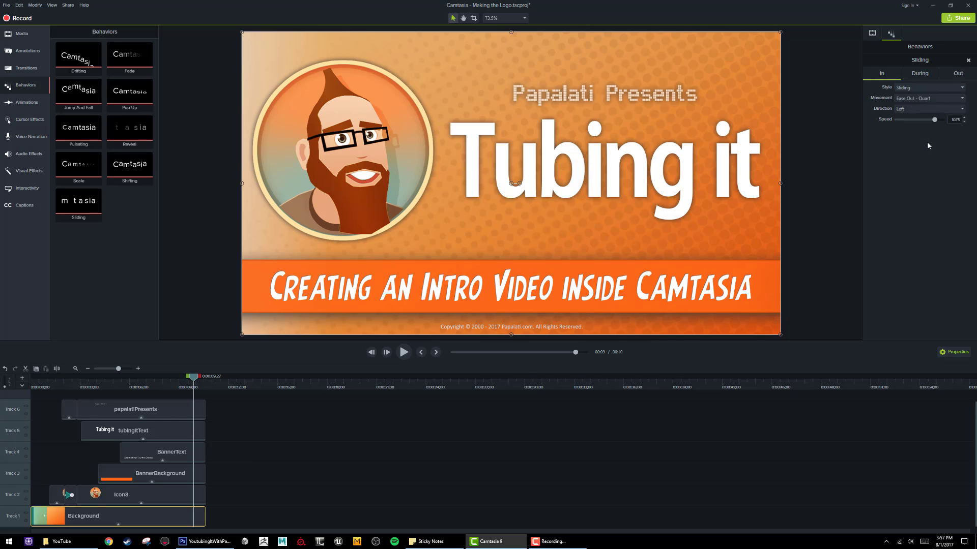
{"action": "left_click", "coordinate": [924, 76]}
{"action": "left_click", "coordinate": [925, 89]}
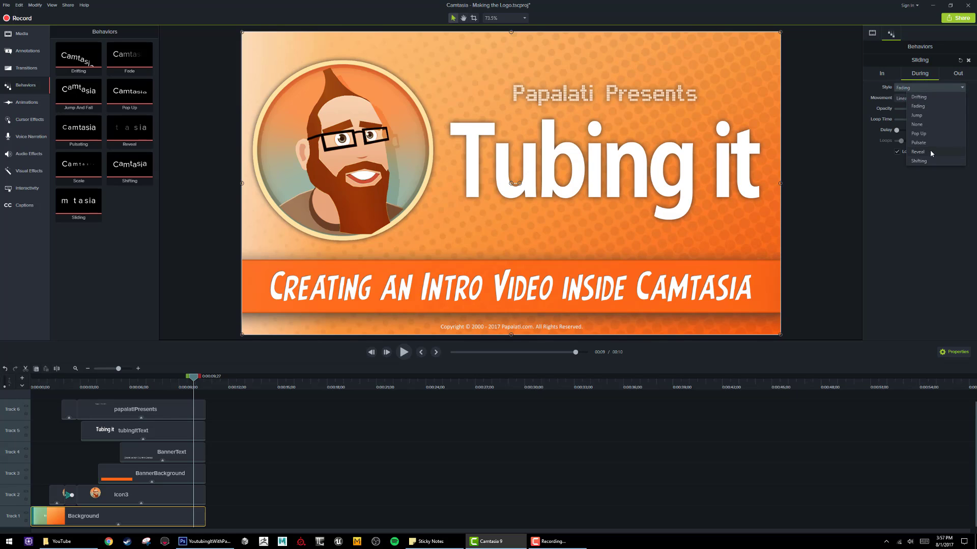
{"action": "left_click", "coordinate": [930, 125]}
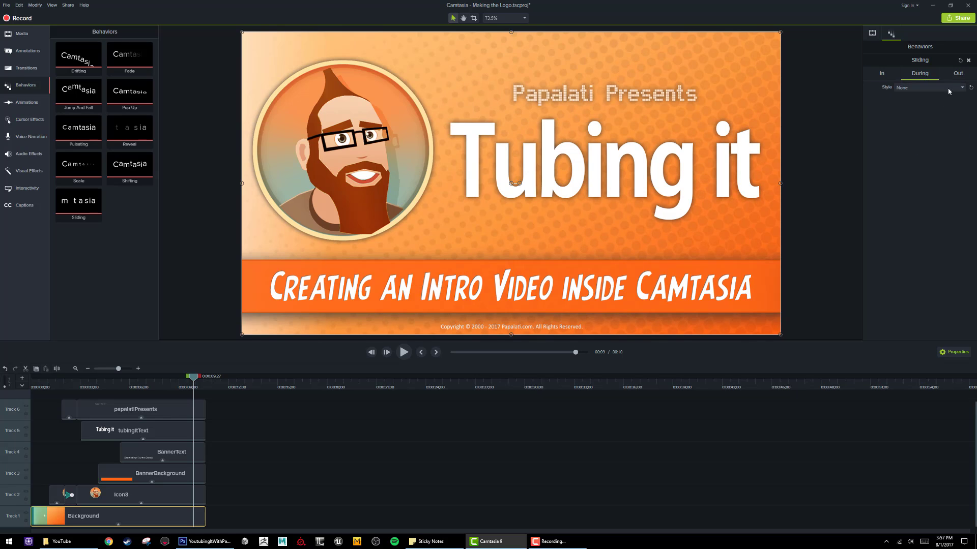
{"action": "left_click_drag", "start_coordinate": [193, 381], "coordinate": [197, 385]}
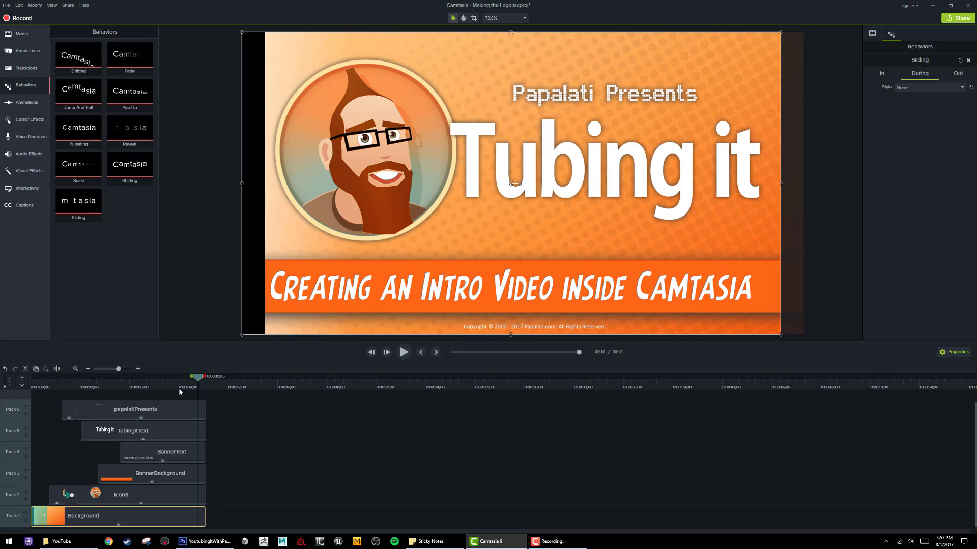
Step: Set the Out style of the papalatiPresents clip's Pulsating behavior to Sliding
{"action": "mouse_move", "coordinate": [79, 201]}
{"action": "left_mouse_down"}
{"action": "mouse_move", "coordinate": [196, 468]}
{"action": "mouse_move", "coordinate": [128, 227]}
{"action": "mouse_move", "coordinate": [80, 206]}
{"action": "left_mouse_up"}
{"action": "left_click", "coordinate": [177, 409]}
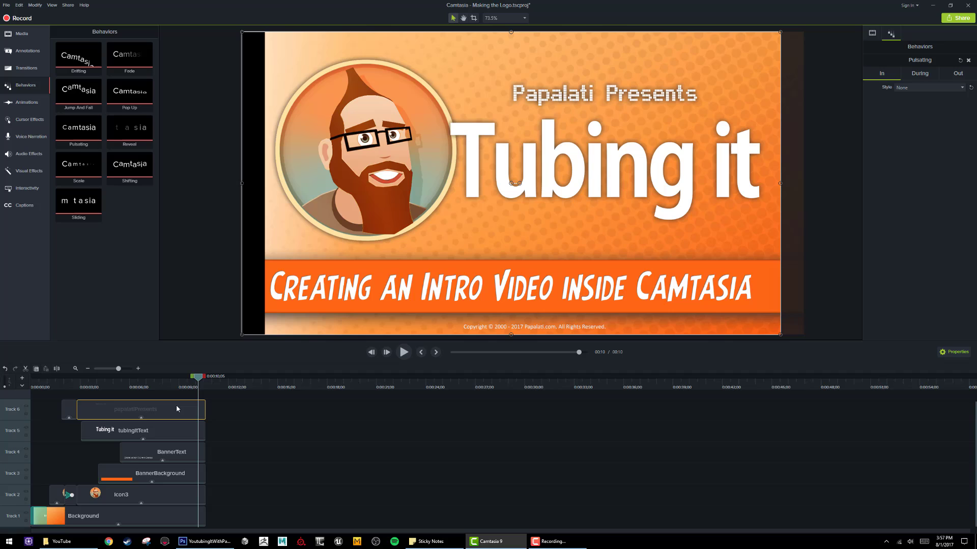
{"action": "left_click", "coordinate": [935, 87]}
{"action": "left_click", "coordinate": [928, 153]}
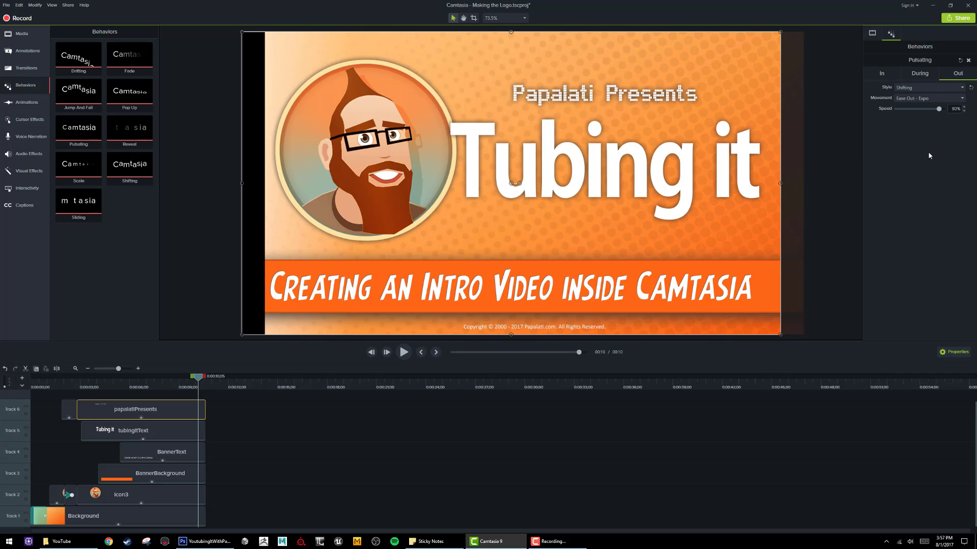
{"action": "left_click", "coordinate": [918, 89]}
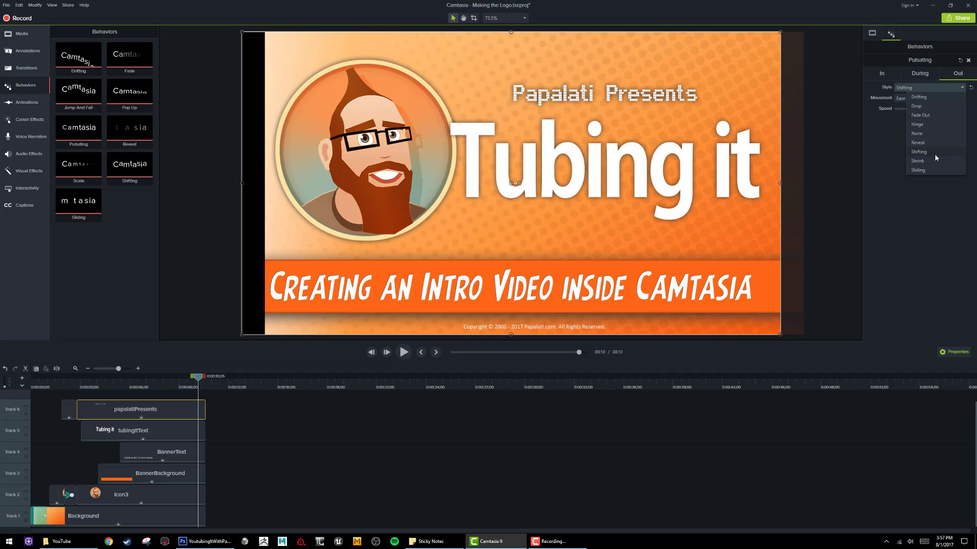
{"action": "left_click", "coordinate": [930, 170]}
Step: Set the Out style of the tubingItText clip's Pop Up behavior to Sliding and preview the exit near 10 seconds
{"action": "left_click", "coordinate": [199, 431]}
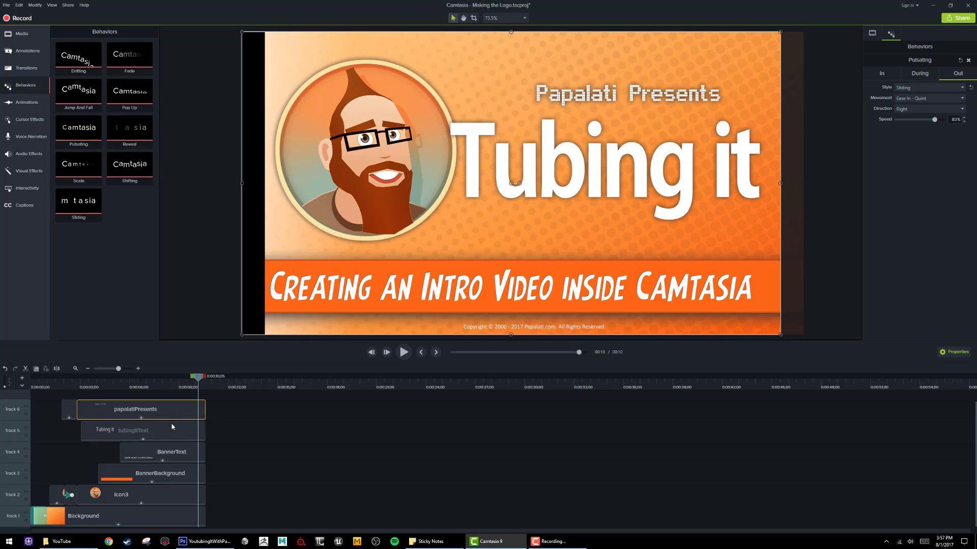
{"action": "left_click", "coordinate": [916, 88]}
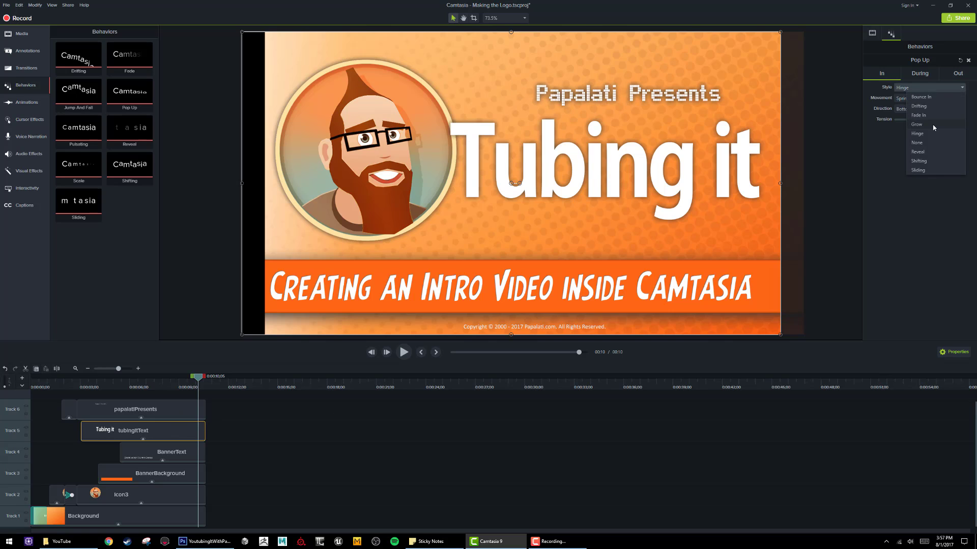
{"action": "left_click", "coordinate": [960, 75]}
{"action": "left_click", "coordinate": [947, 87]}
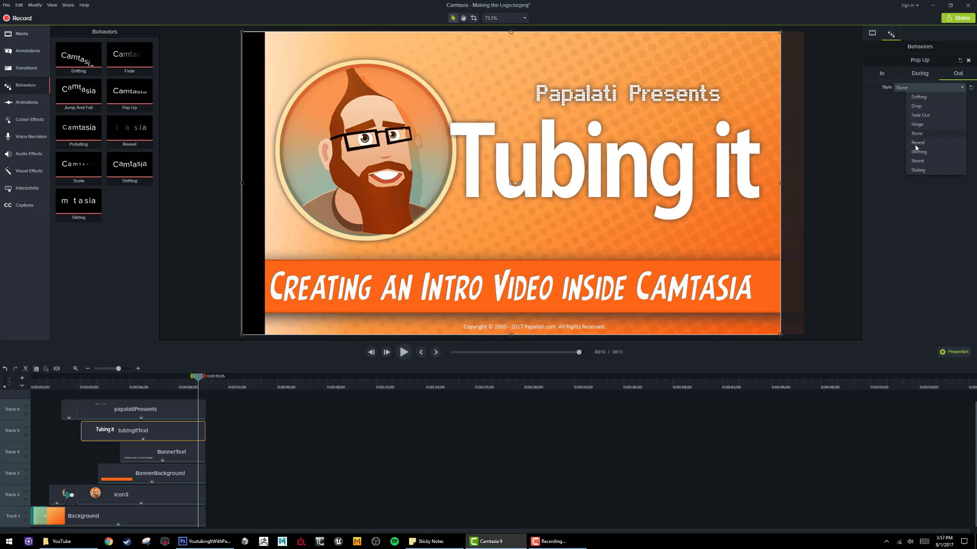
{"action": "left_click", "coordinate": [918, 170]}
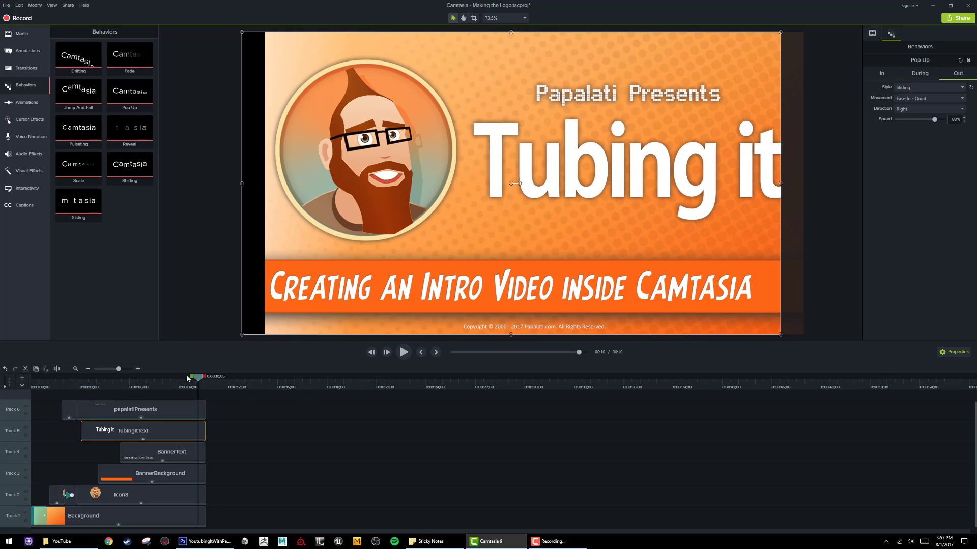
{"action": "mouse_move", "coordinate": [187, 380]}
{"action": "left_mouse_down"}
{"action": "mouse_move", "coordinate": [131, 384]}
{"action": "mouse_move", "coordinate": [202, 384]}
{"action": "left_mouse_up"}
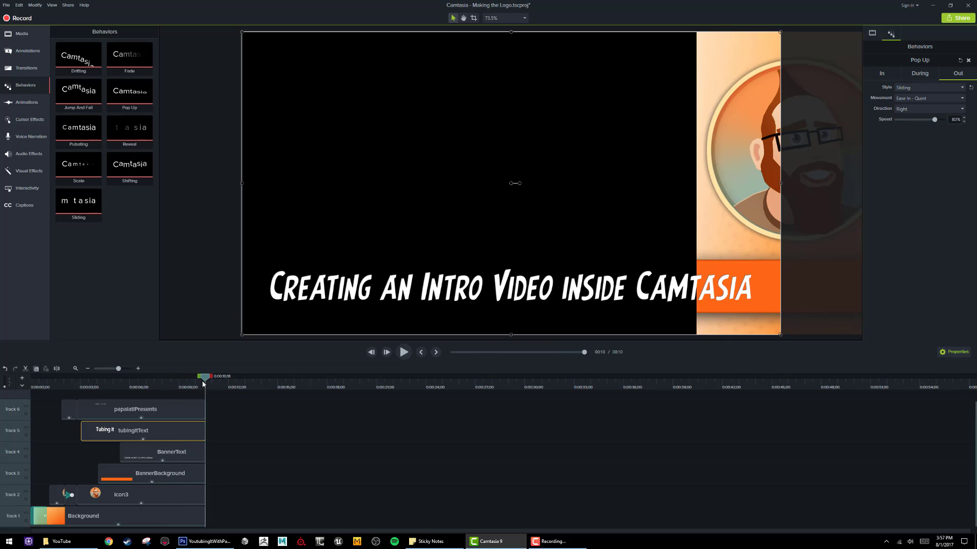
Step: Set the Out style of the BannerText clip's Sliding behavior to Sliding and play the intro from the start
{"action": "left_click", "coordinate": [197, 455]}
{"action": "left_click", "coordinate": [958, 73]}
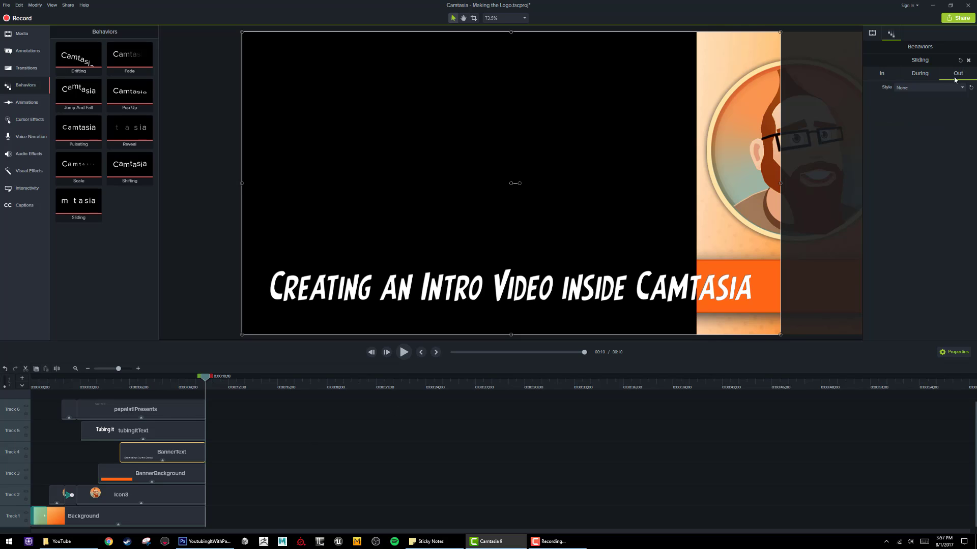
{"action": "left_click", "coordinate": [931, 87]}
{"action": "left_click", "coordinate": [932, 170]}
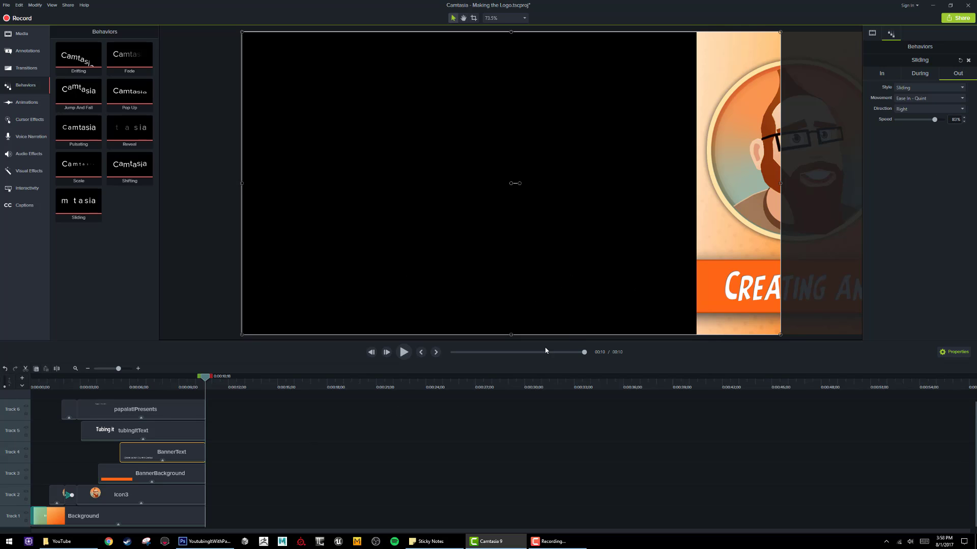
{"action": "left_click_drag", "start_coordinate": [205, 377], "coordinate": [7, 385]}
{"action": "key", "text": "space"}
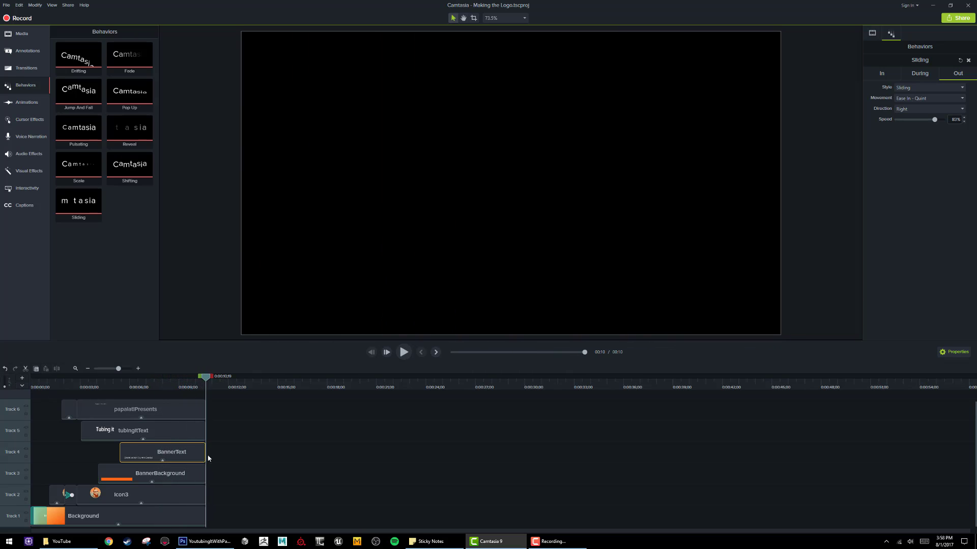
Step: Select the main clips on all six tracks together and set the Out style of their Sliding behaviors to None
{"action": "key", "text": "space"}
{"action": "left_click_drag", "start_coordinate": [220, 409], "coordinate": [202, 519]}
{"action": "key", "text": "space"}
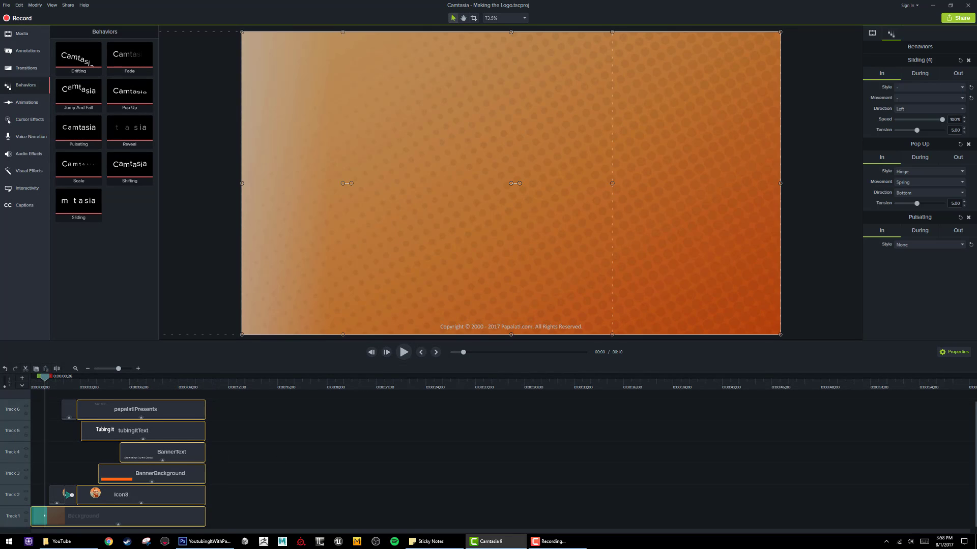
{"action": "left_click", "coordinate": [958, 74]}
{"action": "left_click", "coordinate": [946, 87]}
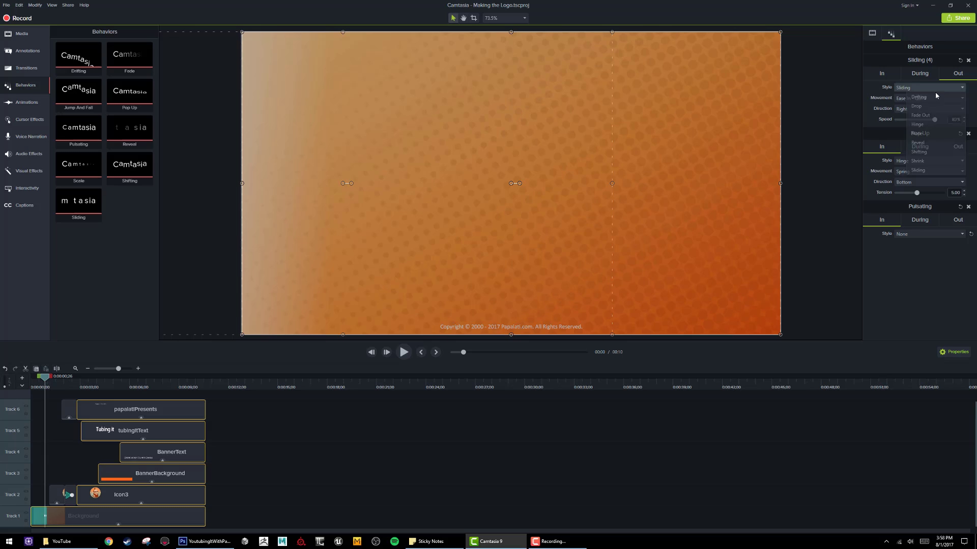
{"action": "left_click", "coordinate": [934, 136]}
Step: Set the Out styles of the selected clips' Pop Up and Pulsating behaviors to None
{"action": "left_click", "coordinate": [958, 114]}
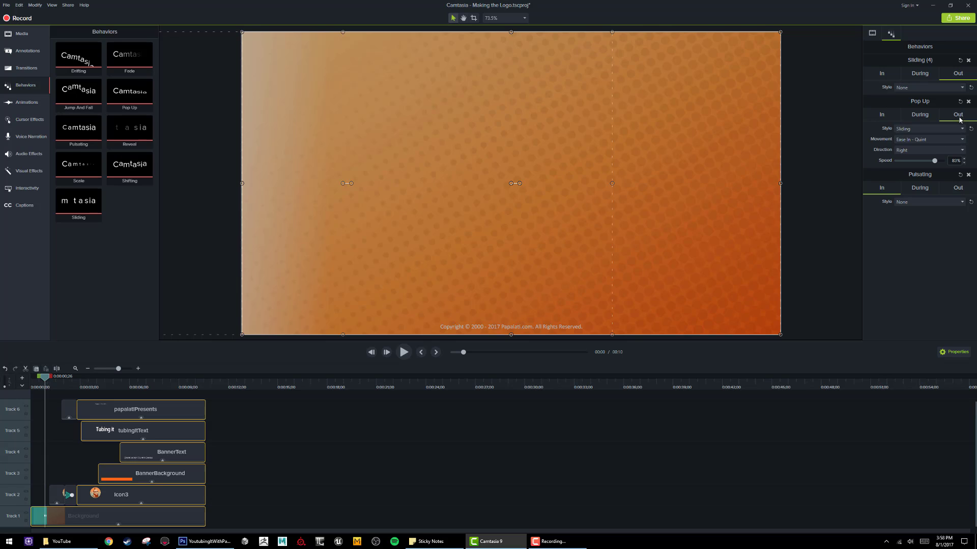
{"action": "left_click", "coordinate": [920, 129]}
{"action": "left_click", "coordinate": [924, 177]}
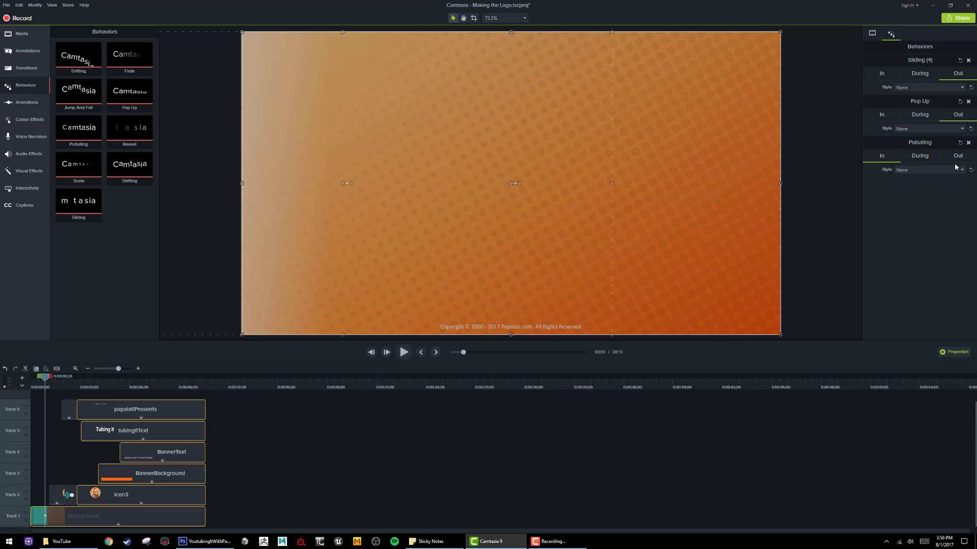
{"action": "left_click", "coordinate": [958, 156]}
{"action": "left_click", "coordinate": [927, 170]}
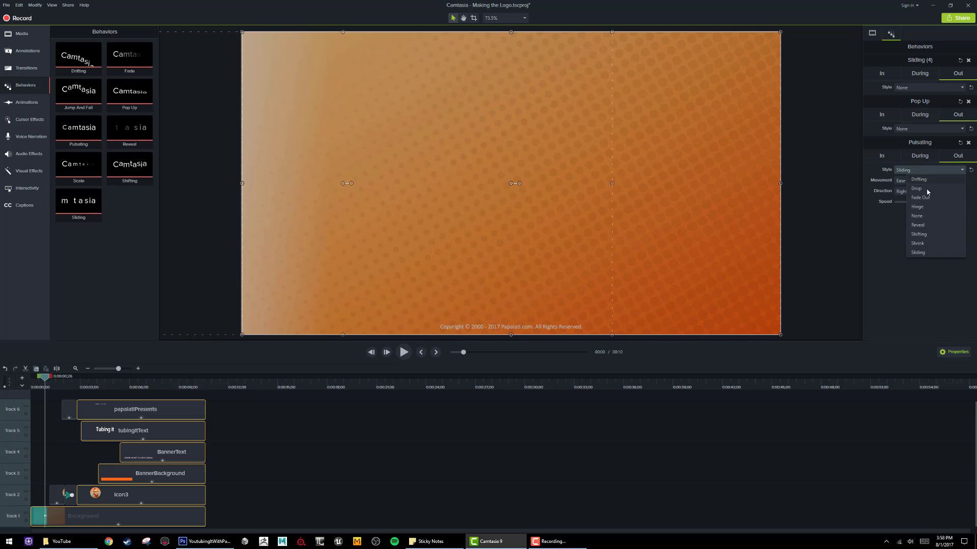
{"action": "left_click", "coordinate": [918, 216]}
Step: Change the During style of Icon3's Sliding behavior to Jump and play back the intro from about 2 seconds
{"action": "left_click_drag", "start_coordinate": [46, 382], "coordinate": [149, 382]}
{"action": "left_click", "coordinate": [110, 501]}
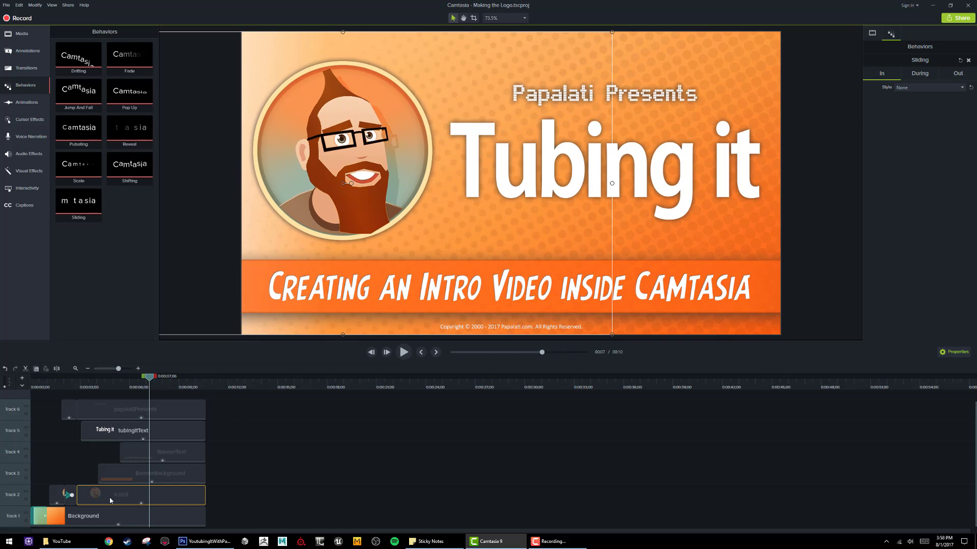
{"action": "left_click", "coordinate": [927, 74]}
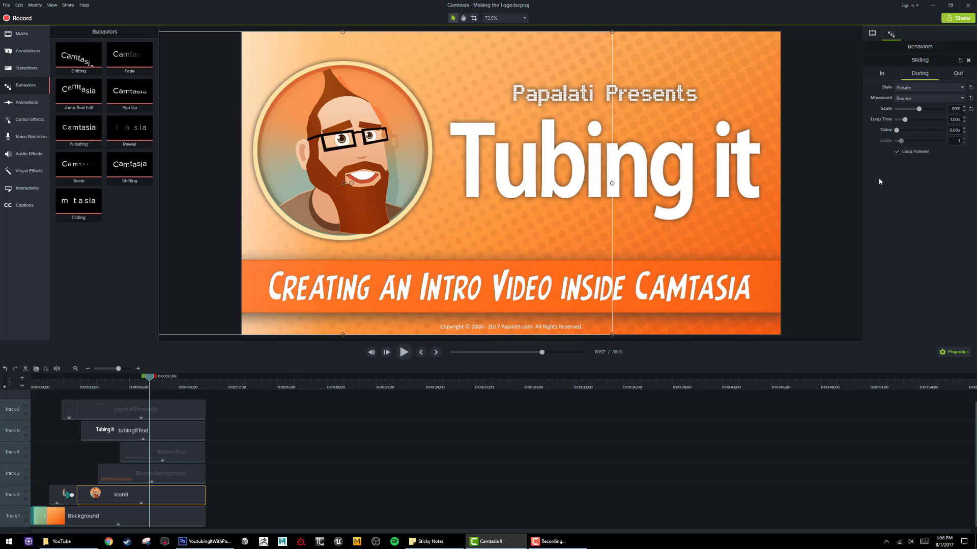
{"action": "left_click", "coordinate": [914, 87]}
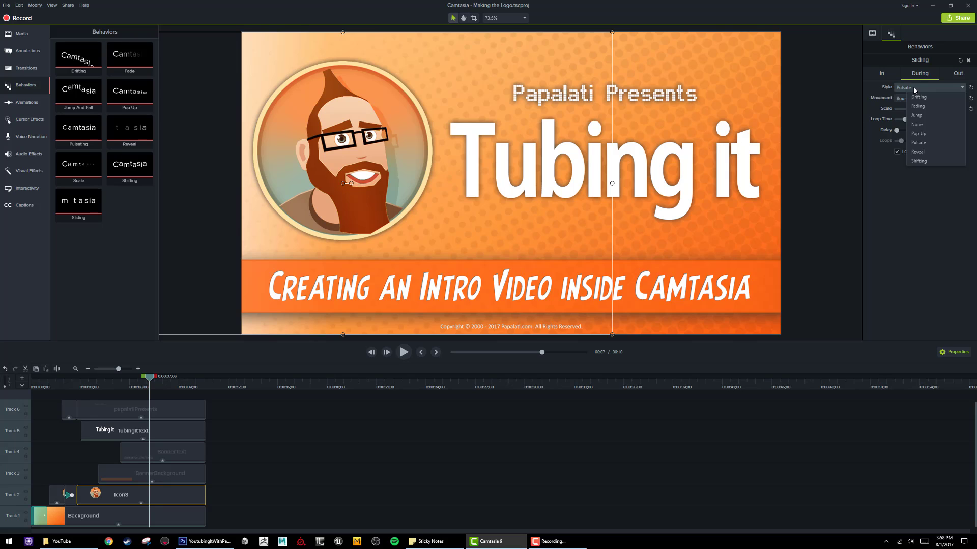
{"action": "left_click", "coordinate": [920, 115]}
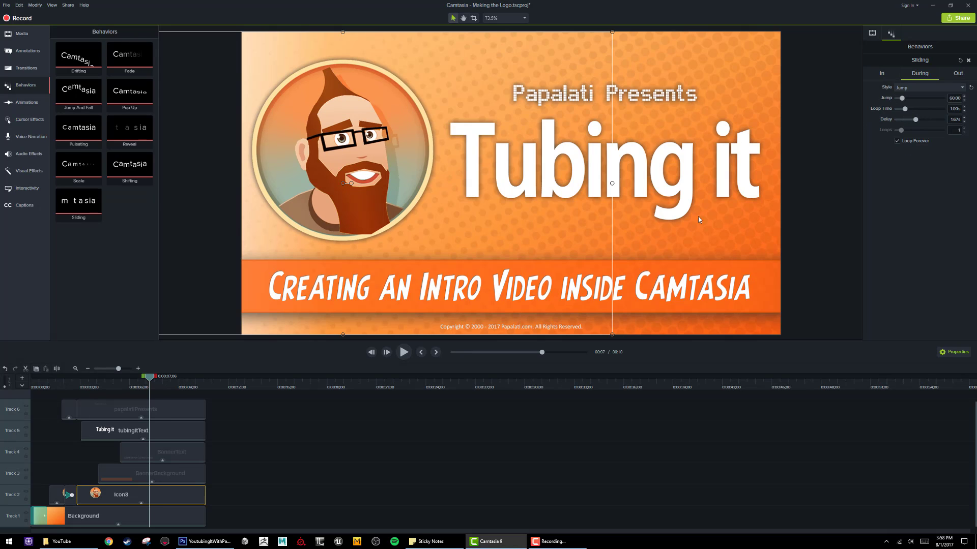
{"action": "left_click", "coordinate": [68, 387]}
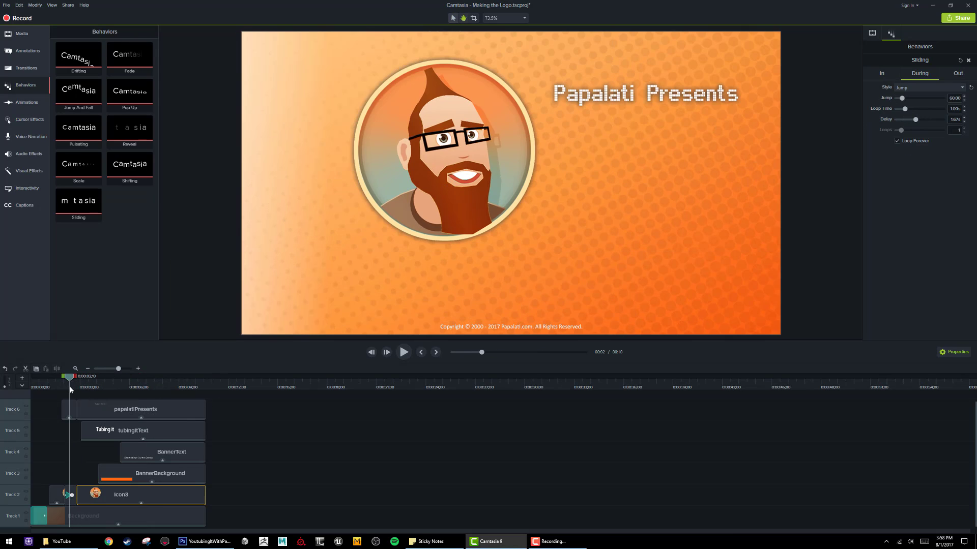
{"action": "key", "text": "space"}
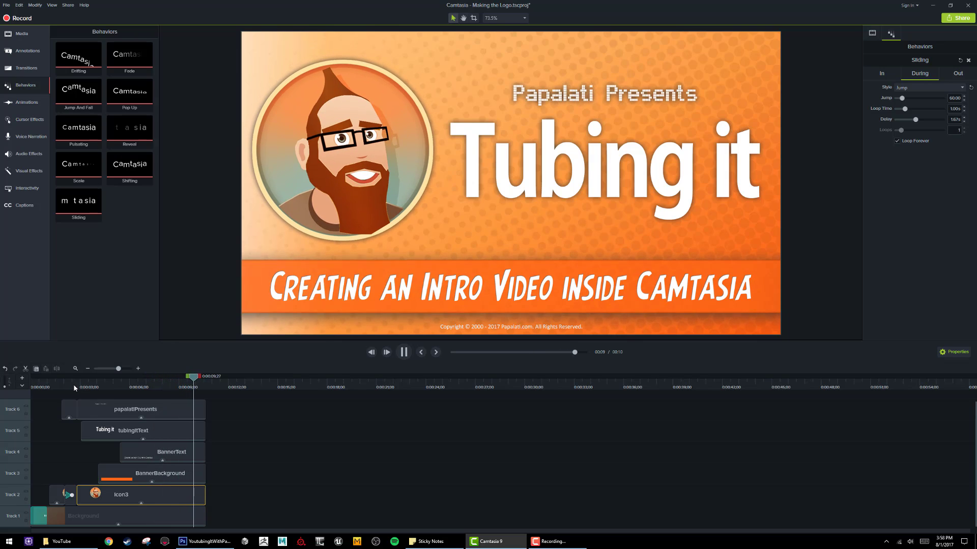
{"action": "key", "text": "space"}
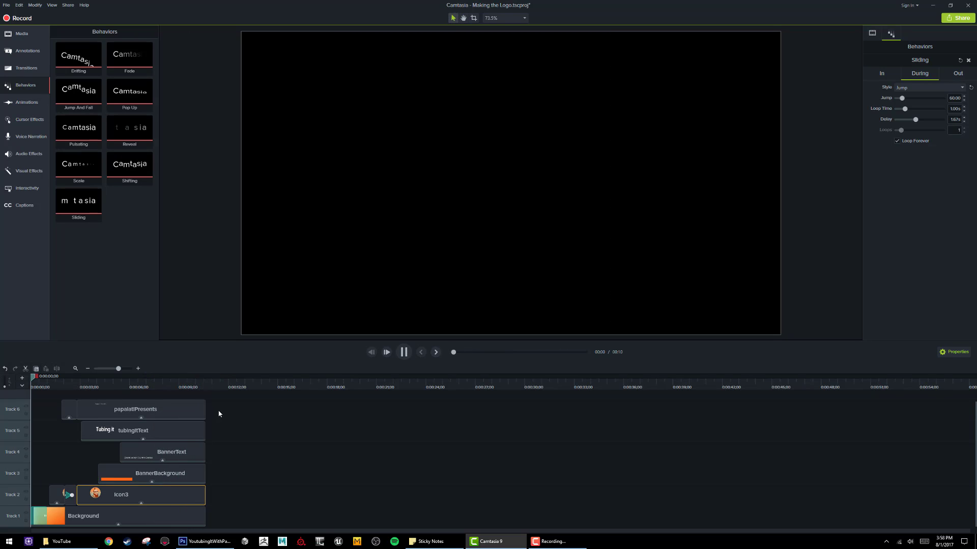
{"action": "key", "text": "space"}
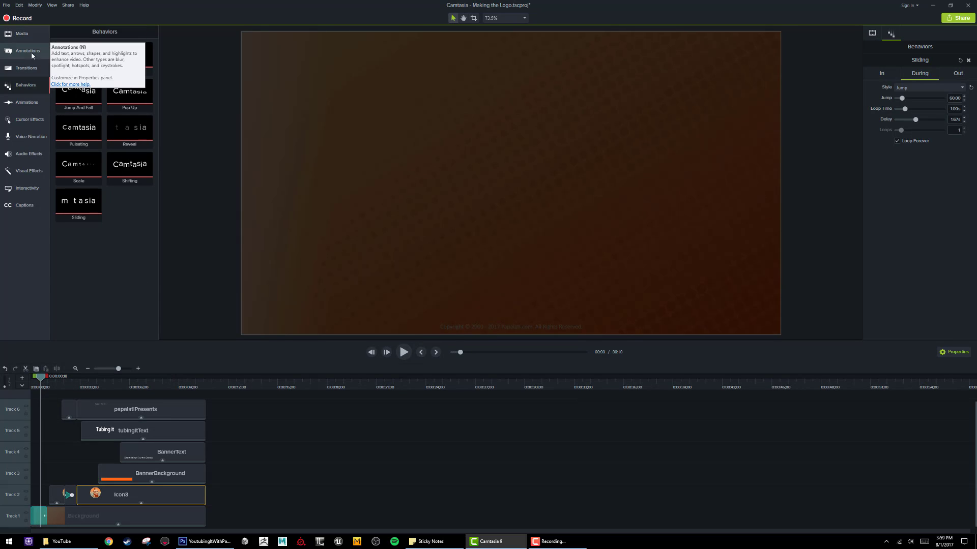
Step: Add a Fade through black transition to the ends of the Background, Icon3, BannerBackground, BannerText, tubingItText and papalatiPresents clips
{"action": "left_click", "coordinate": [26, 68]}
{"action": "left_click", "coordinate": [106, 46]}
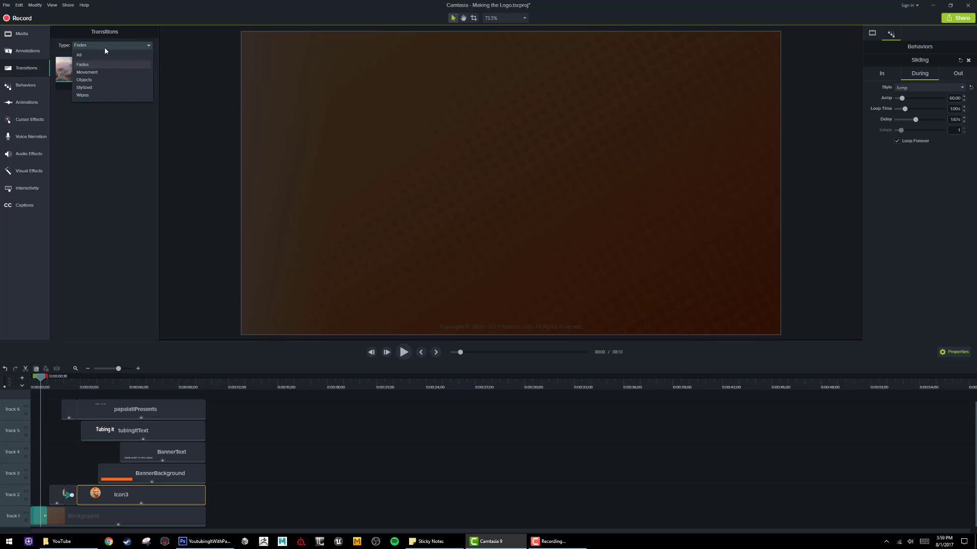
{"action": "left_click", "coordinate": [105, 47]}
{"action": "left_click_drag", "start_coordinate": [124, 78], "coordinate": [202, 518]}
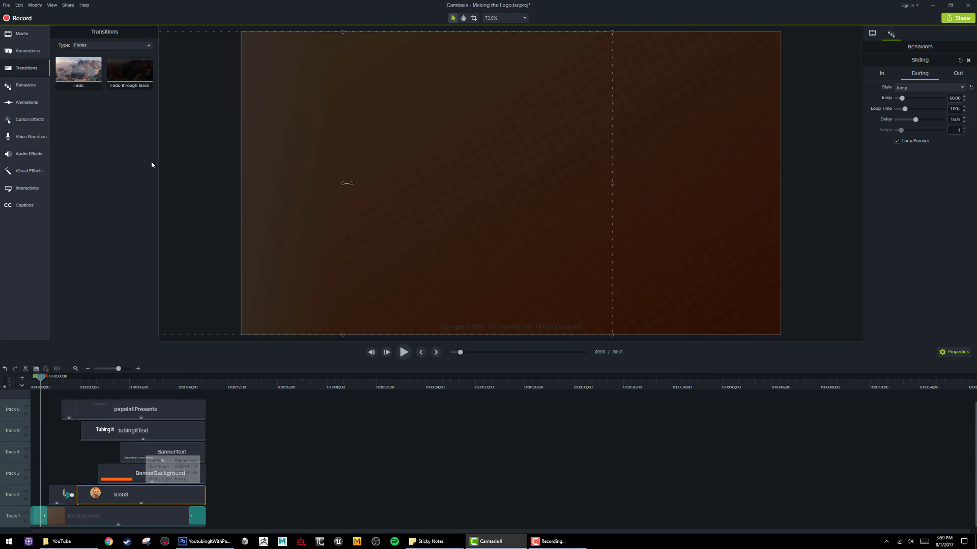
{"action": "left_click_drag", "start_coordinate": [127, 73], "coordinate": [198, 500]}
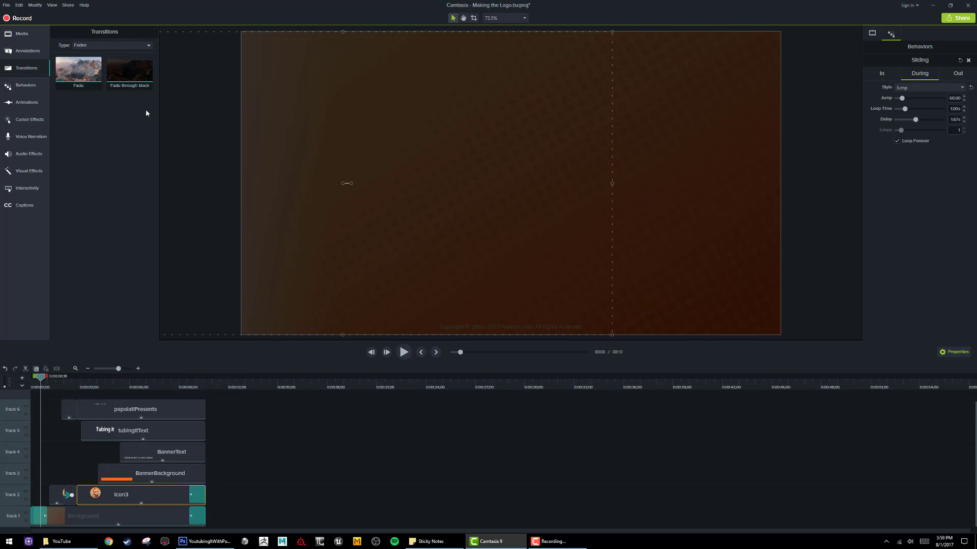
{"action": "left_click_drag", "start_coordinate": [130, 71], "coordinate": [158, 484]}
{"action": "left_click_drag", "start_coordinate": [132, 81], "coordinate": [195, 465]}
{"action": "left_click_drag", "start_coordinate": [131, 73], "coordinate": [188, 428]}
{"action": "left_click_drag", "start_coordinate": [131, 76], "coordinate": [196, 413]}
Step: Remove the Fade through black transition from the start of the BannerBackground clip and preview the banner's entrance near 4 seconds
{"action": "left_click_drag", "start_coordinate": [42, 380], "coordinate": [109, 392]}
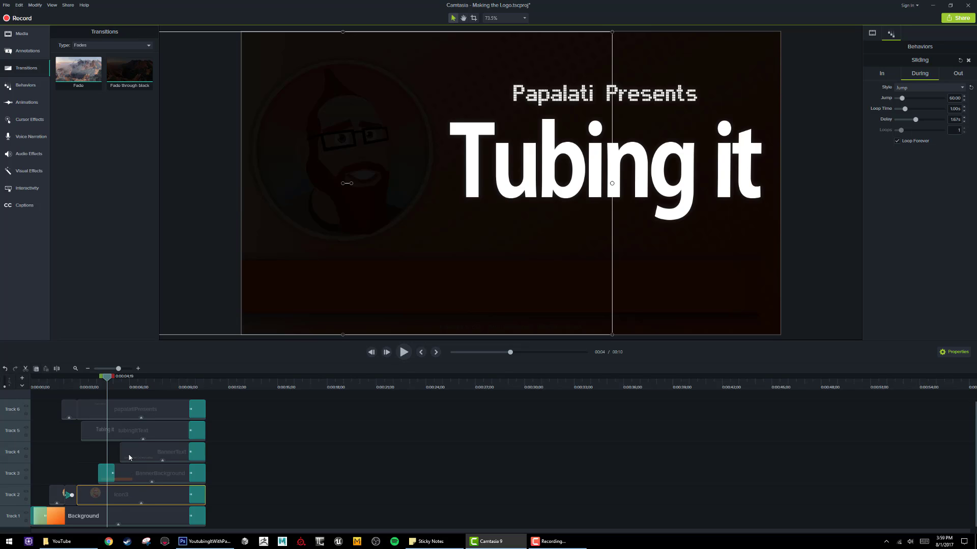
{"action": "left_click", "coordinate": [111, 468]}
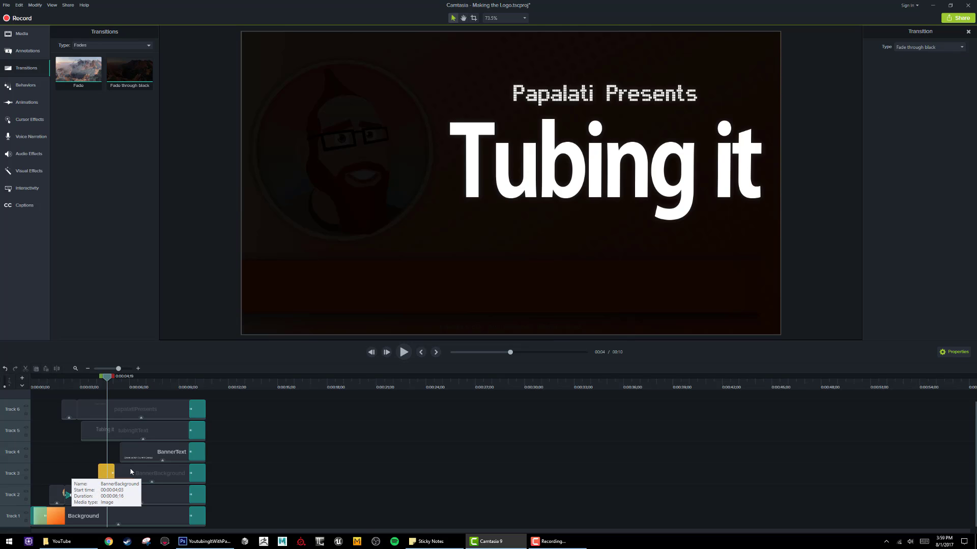
{"action": "left_click", "coordinate": [129, 472]}
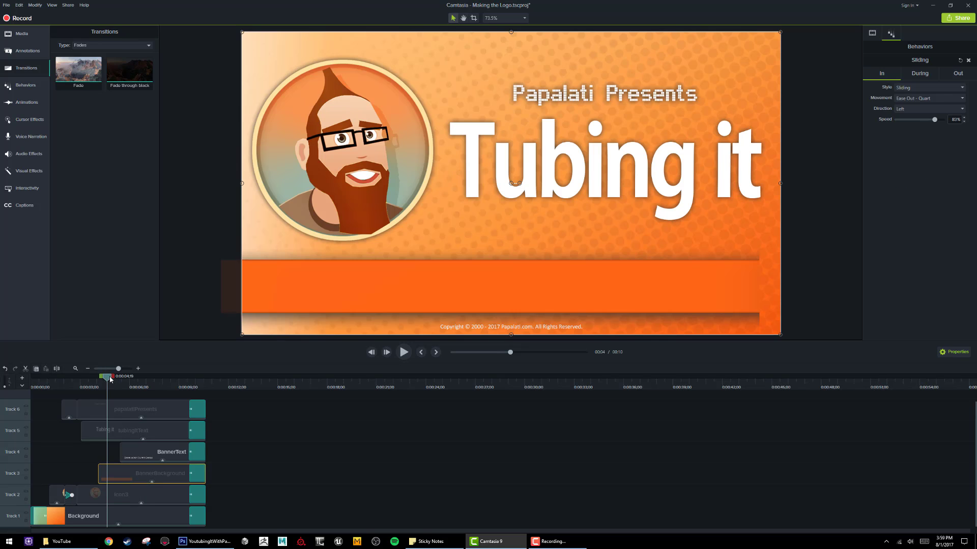
{"action": "mouse_move", "coordinate": [108, 380]}
{"action": "left_mouse_down"}
{"action": "mouse_move", "coordinate": [97, 385]}
{"action": "mouse_move", "coordinate": [113, 385]}
{"action": "left_mouse_up"}
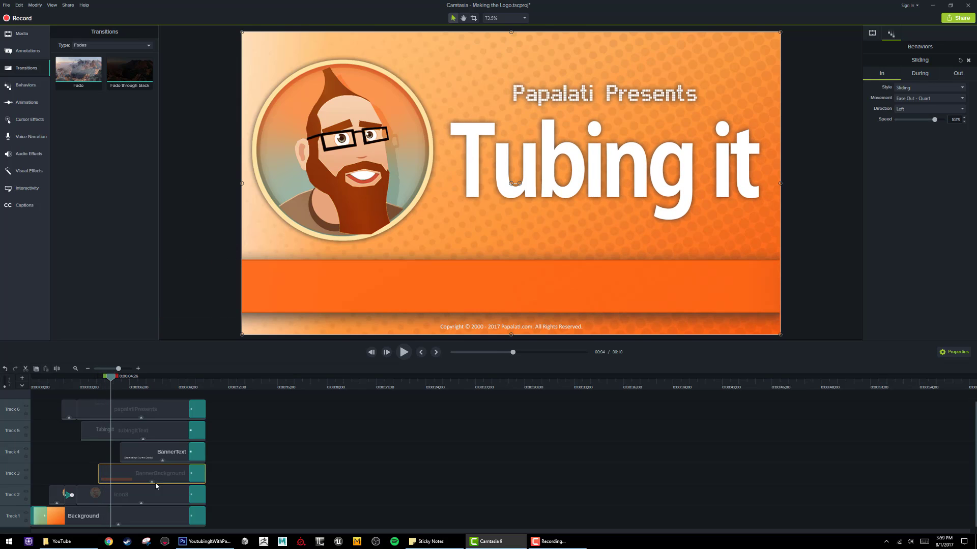
Step: Try the Hinge In style on the BannerBackground clip's Sliding behavior and check the entrance near 4 seconds
{"action": "left_click", "coordinate": [920, 88]}
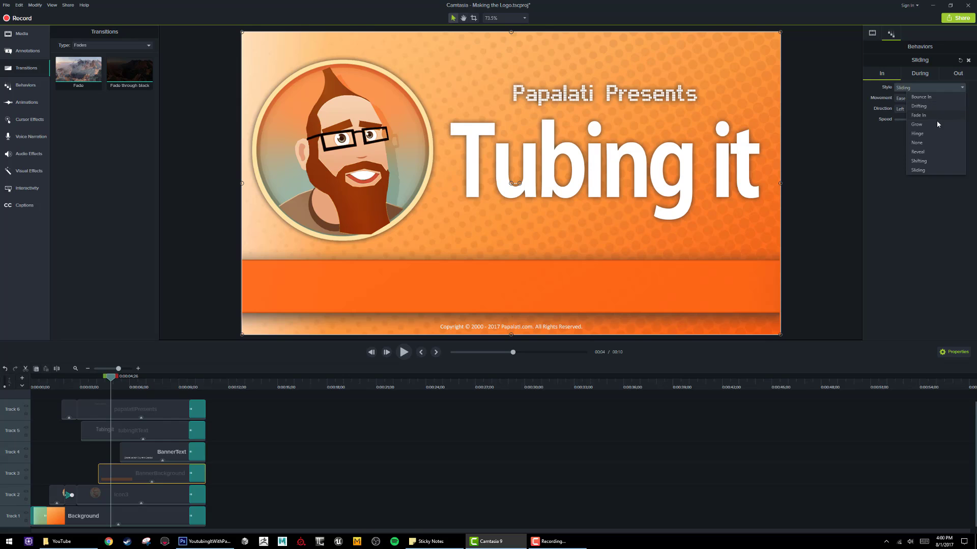
{"action": "left_click", "coordinate": [933, 133]}
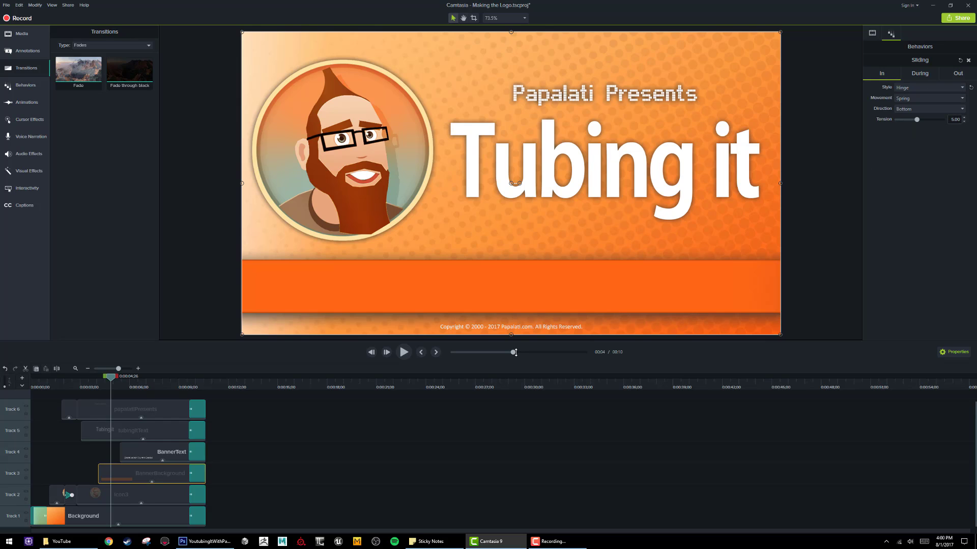
{"action": "left_click_drag", "start_coordinate": [109, 379], "coordinate": [101, 382]}
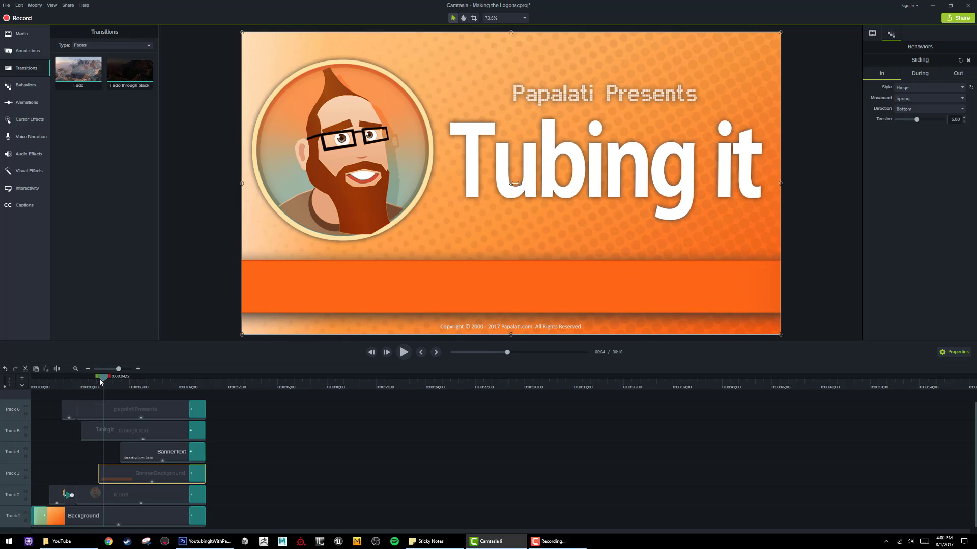
Step: Set the In style of the BannerBackground clip's behavior to Reveal and play back the banner's entrance
{"action": "left_click", "coordinate": [915, 87]}
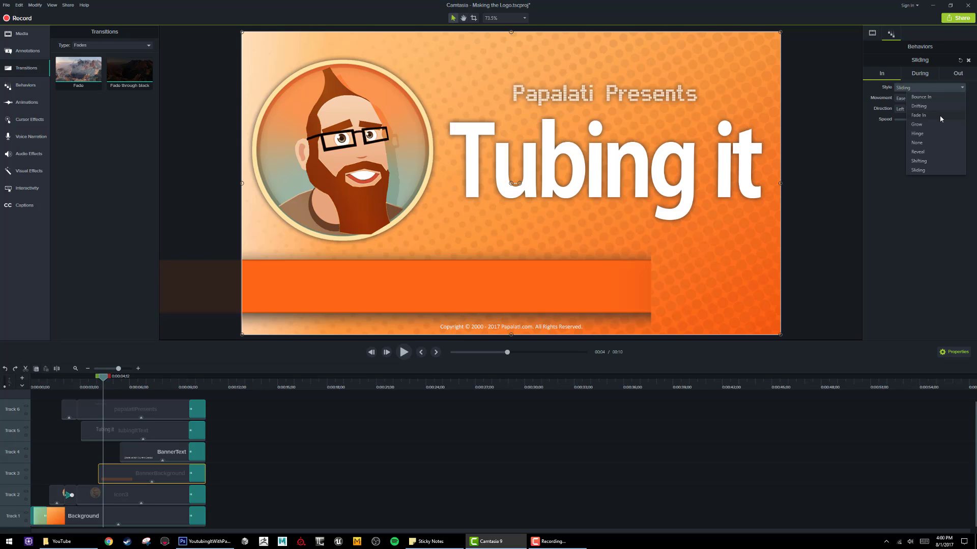
{"action": "left_click", "coordinate": [918, 152]}
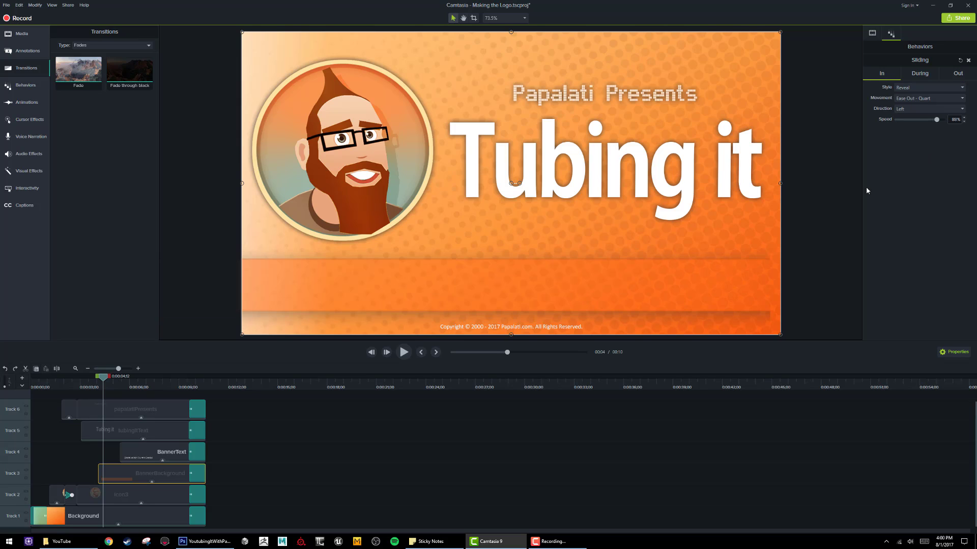
{"action": "left_click_drag", "start_coordinate": [101, 381], "coordinate": [96, 379]}
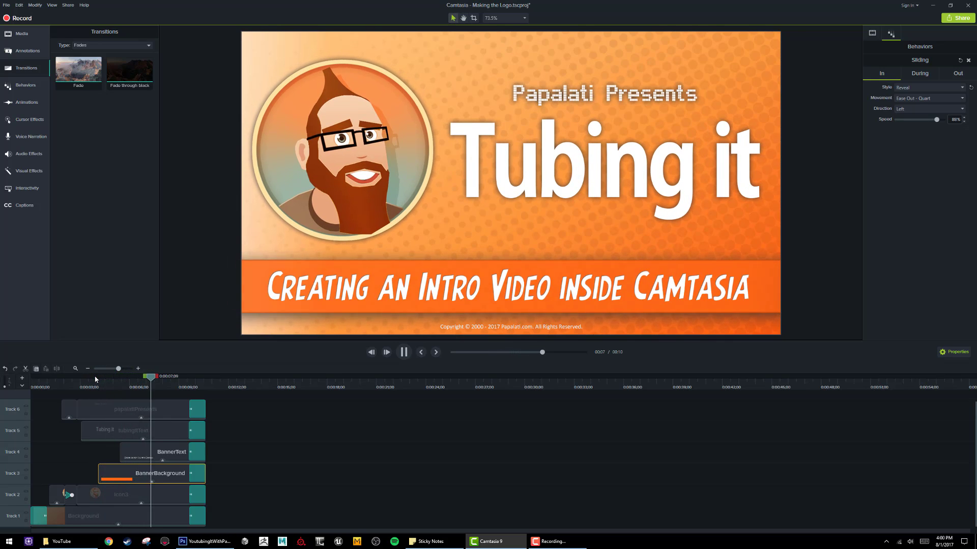
{"action": "key", "text": "space"}
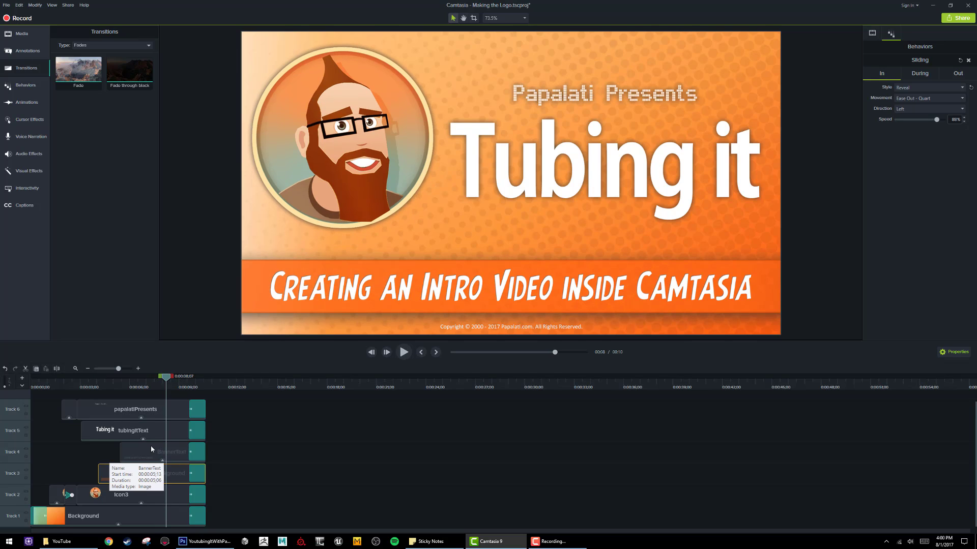
Step: Set the In style of the BannerText clip's behavior to Hinge, preview it from about 4 seconds, and save the project
{"action": "left_click", "coordinate": [148, 450]}
{"action": "left_click", "coordinate": [943, 88]}
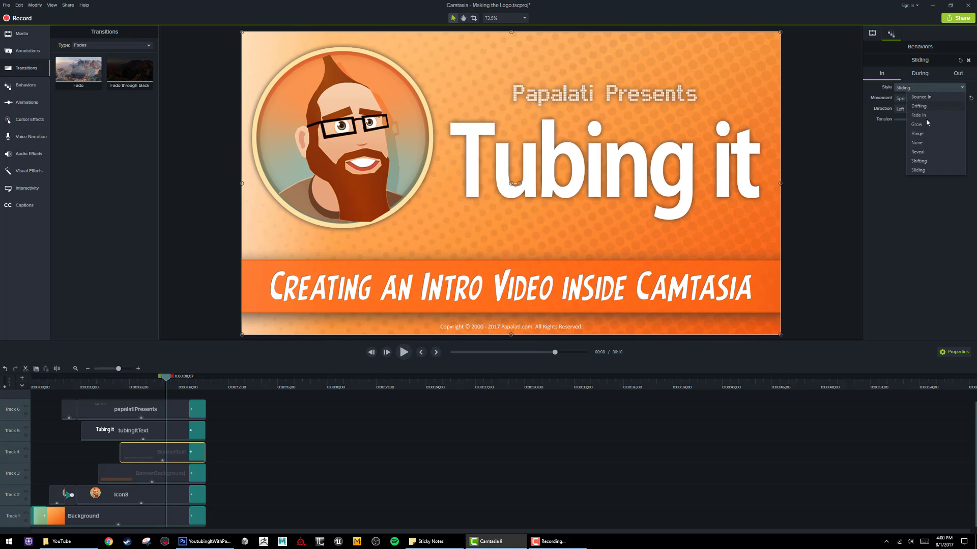
{"action": "left_click", "coordinate": [934, 135]}
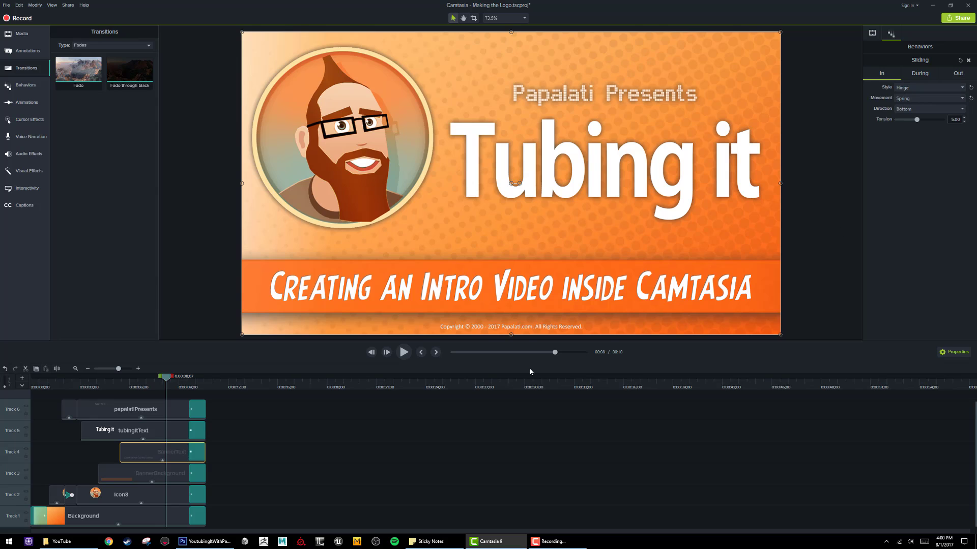
{"action": "left_click_drag", "start_coordinate": [164, 379], "coordinate": [108, 380]}
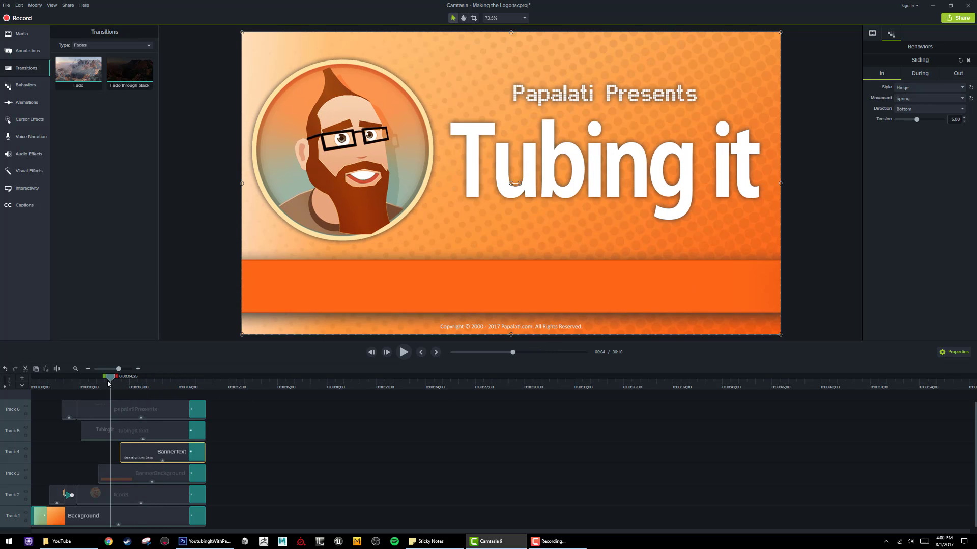
{"action": "key", "text": "space"}
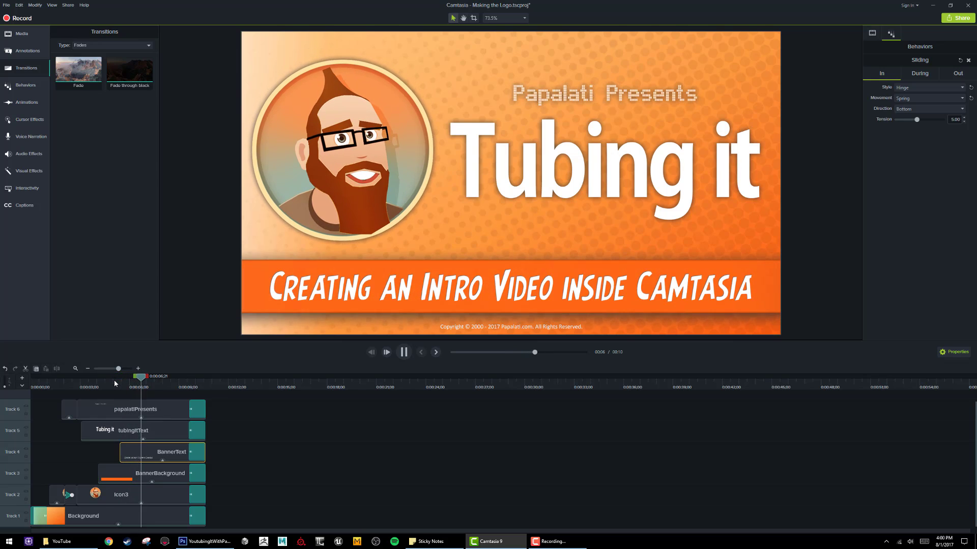
{"action": "key", "text": "space"}
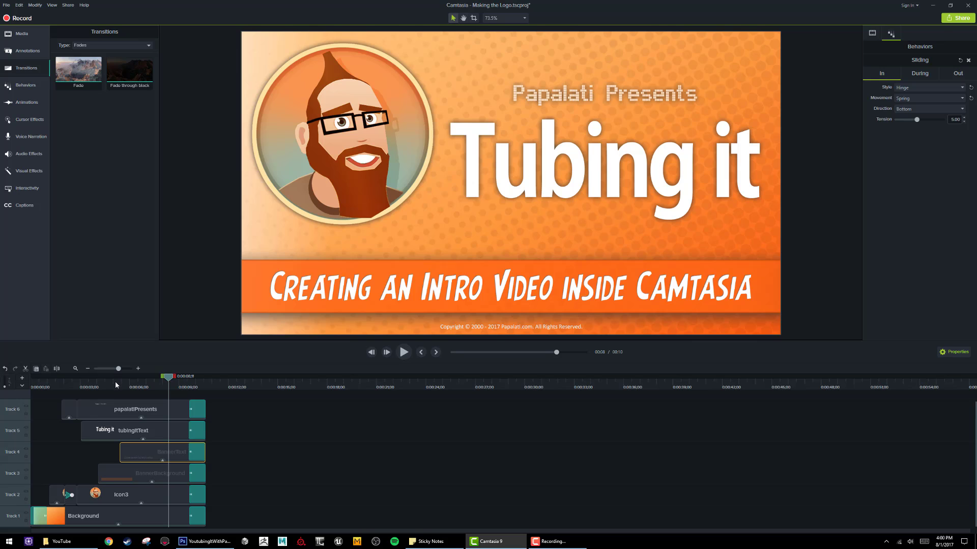
{"action": "key", "text": "ctrl+s"}
{"action": "left_click", "coordinate": [206, 541]}
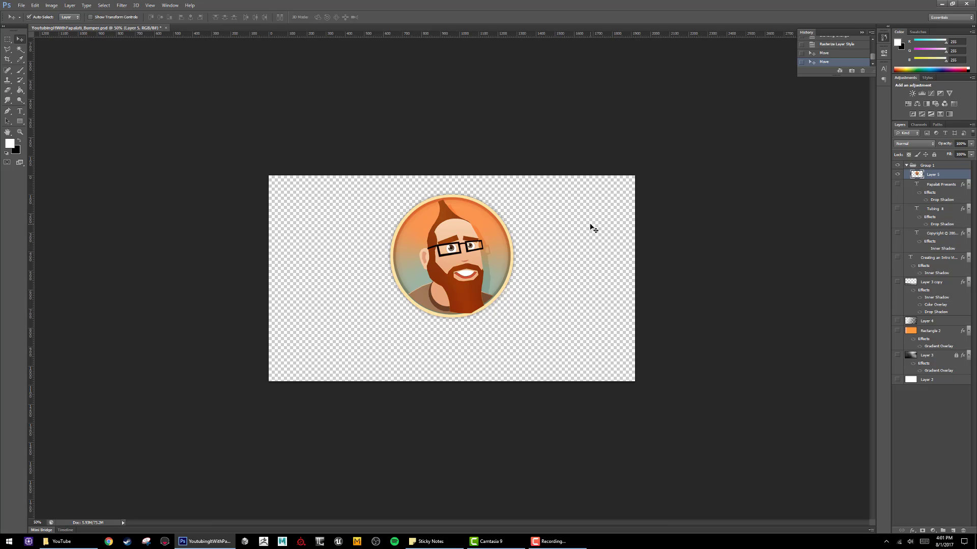
{"action": "left_click", "coordinate": [22, 5]}
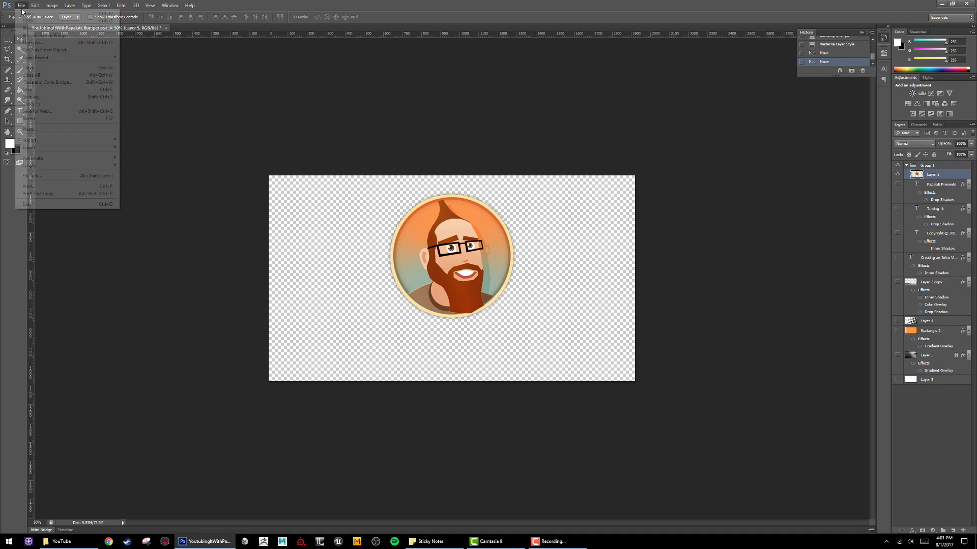
{"action": "left_click", "coordinate": [26, 21]}
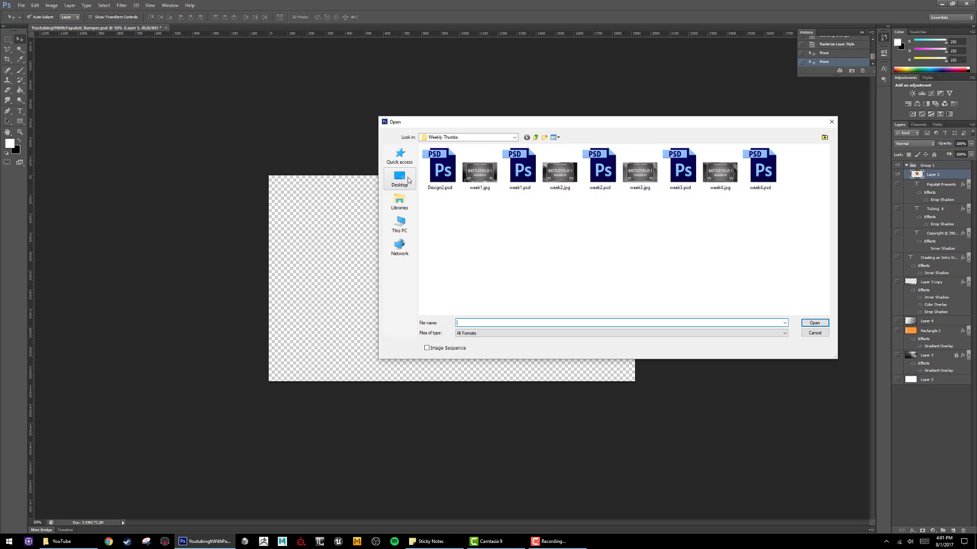
{"action": "left_click", "coordinate": [402, 225]}
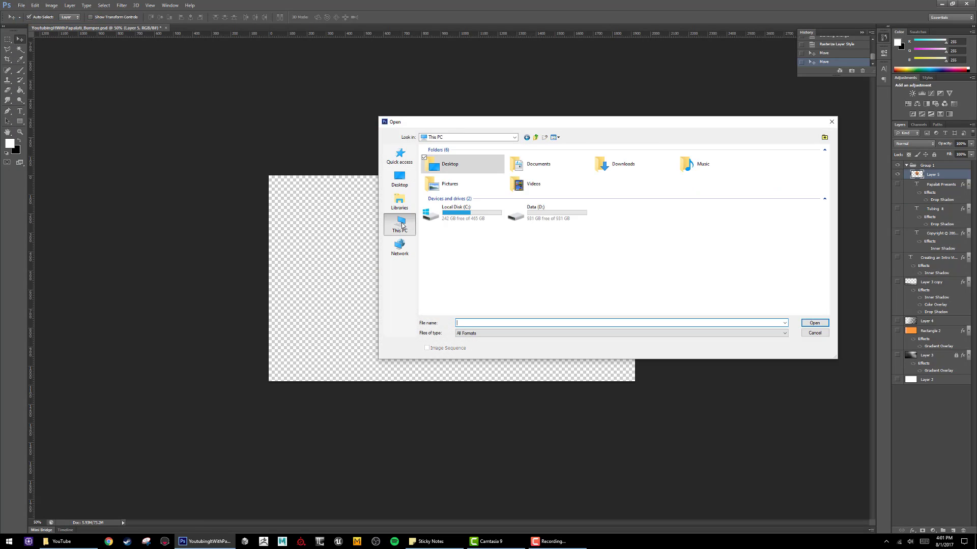
{"action": "key", "text": "Escape"}
Step: Switch to File Explorer and open Youtube_Header_TubingItForYou.psd from the Papalati share's Banners and Headers folder in Photoshop
{"action": "left_click", "coordinate": [63, 538]}
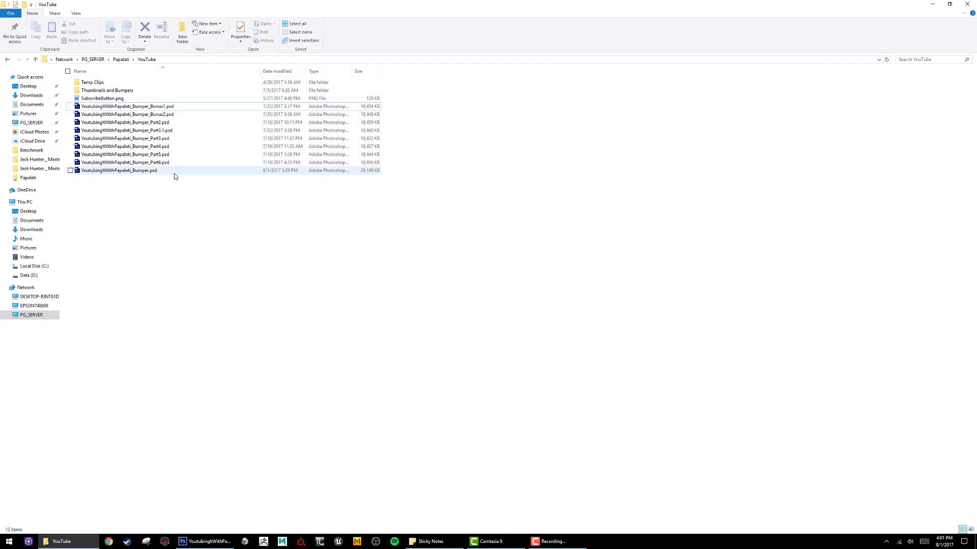
{"action": "double_click", "coordinate": [131, 93]}
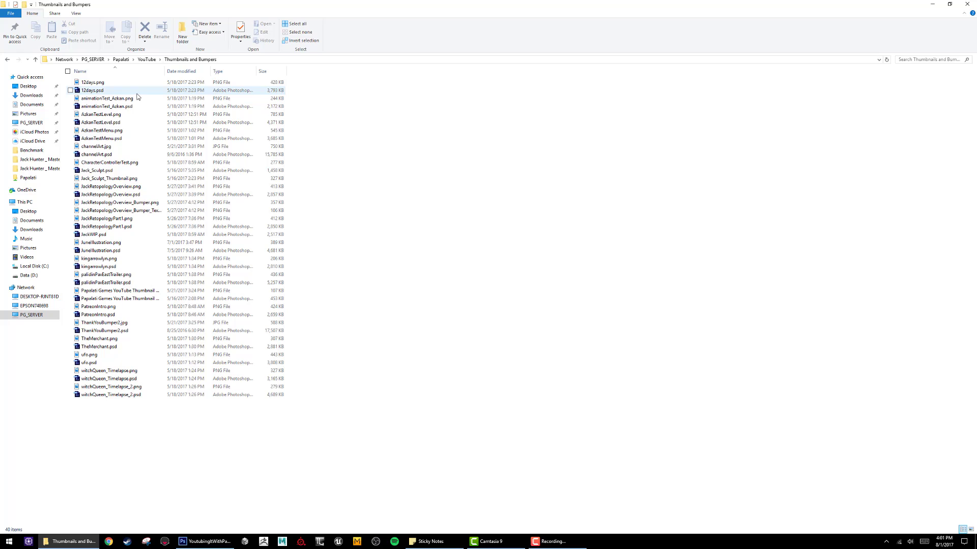
{"action": "key", "text": "alt+Up"}
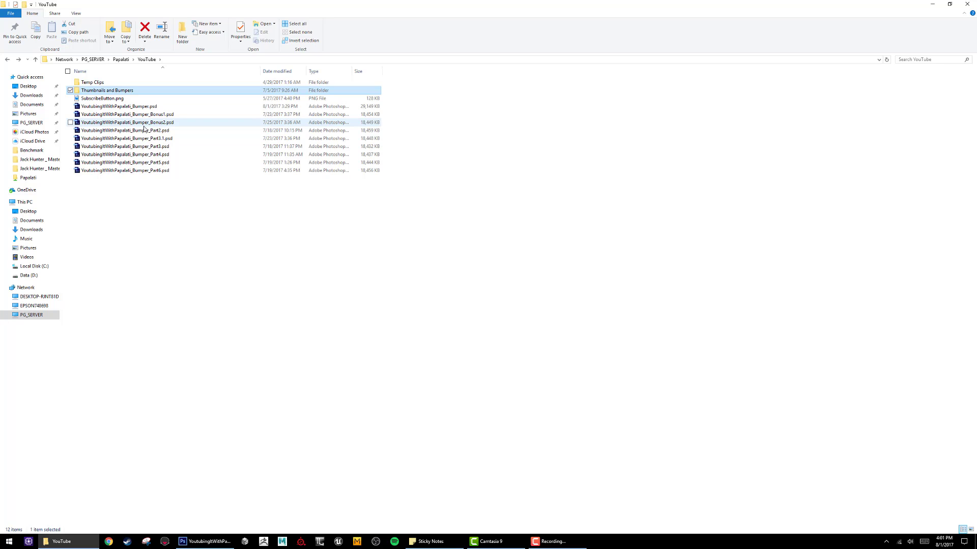
{"action": "key", "text": "alt+Up"}
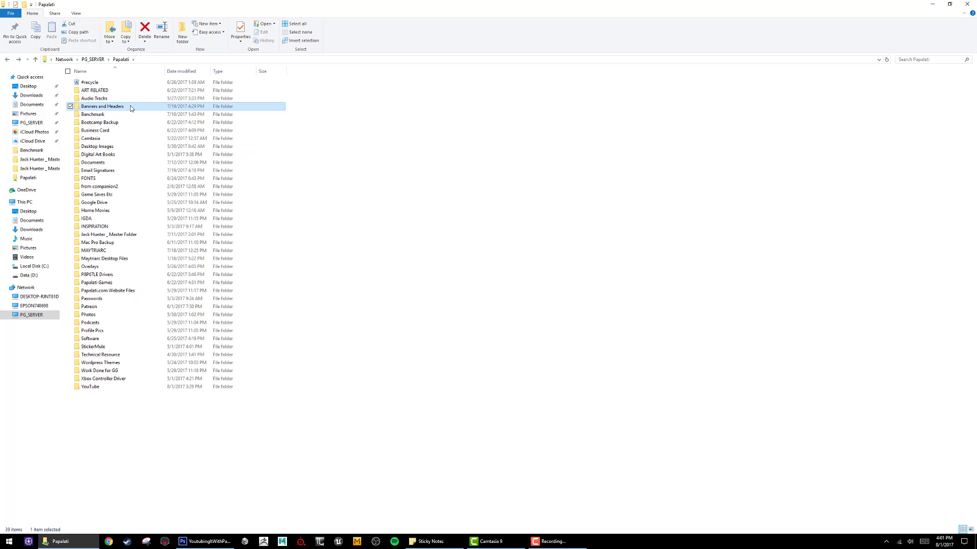
{"action": "double_click", "coordinate": [132, 103]}
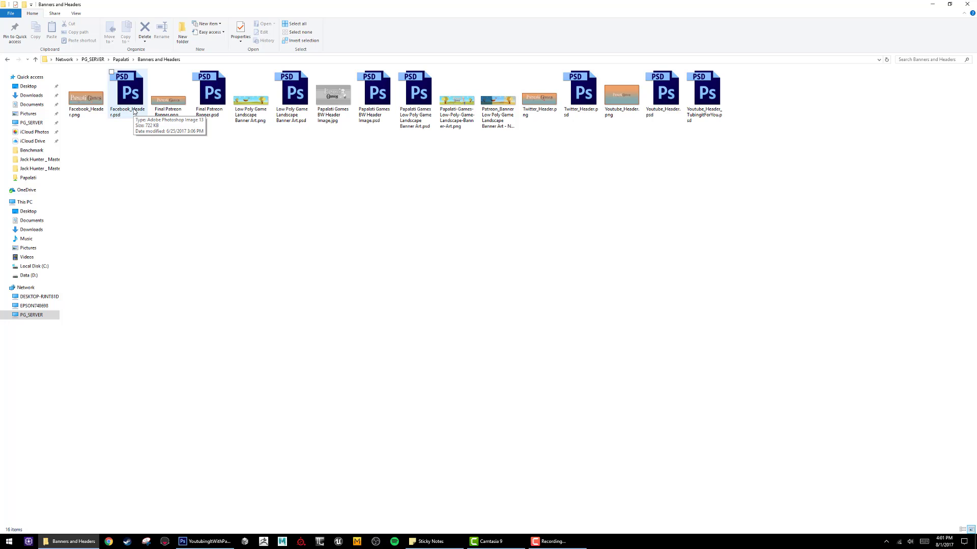
{"action": "double_click", "coordinate": [702, 114]}
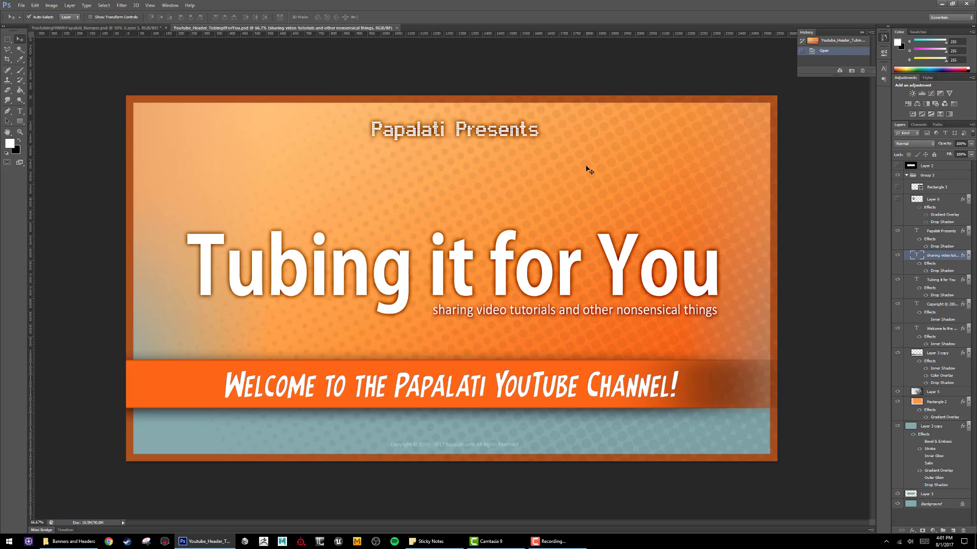
Step: Try selecting and moving the "sharing video tutorials and other nonsensical things" subtitle, and undo the move
{"action": "key", "text": "t"}
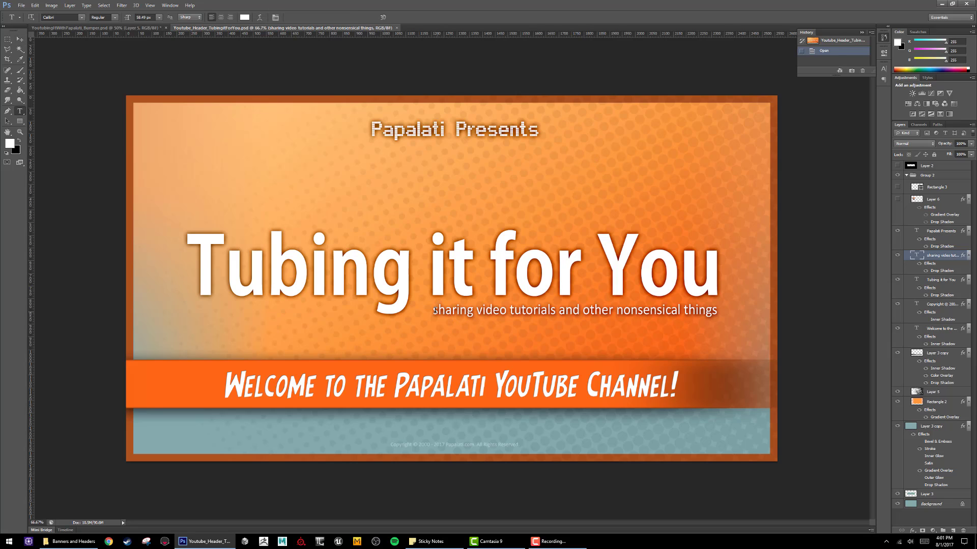
{"action": "left_click", "coordinate": [452, 310]}
{"action": "key", "text": "Escape"}
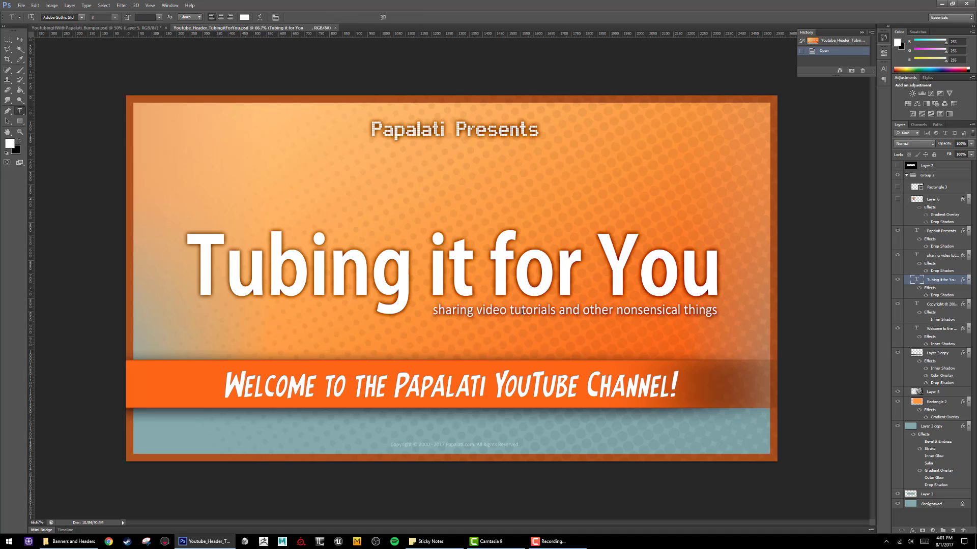
{"action": "key", "text": "v"}
{"action": "left_click_drag", "start_coordinate": [500, 317], "coordinate": [462, 331]}
{"action": "key", "text": "ctrl+z"}
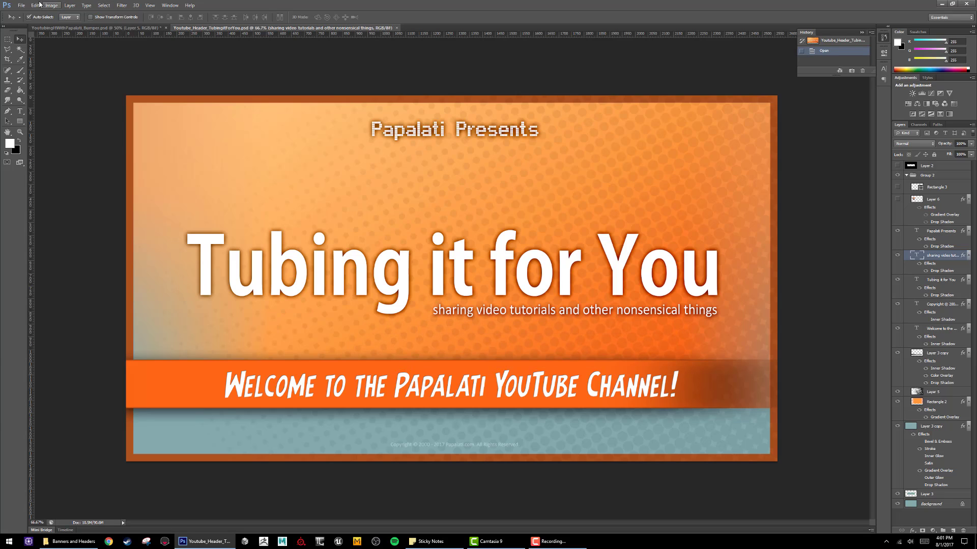
Step: Hide and show the "sharing video tutorials" text layer, and collapse and expand its effects list
{"action": "left_click", "coordinate": [898, 255]}
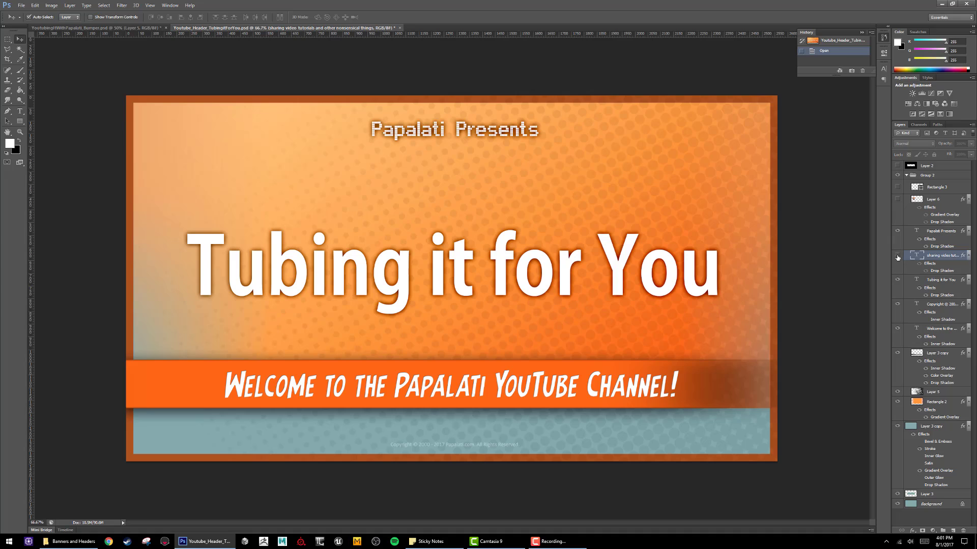
{"action": "left_click", "coordinate": [897, 256]}
{"action": "left_click", "coordinate": [898, 257]}
{"action": "left_click", "coordinate": [898, 257]}
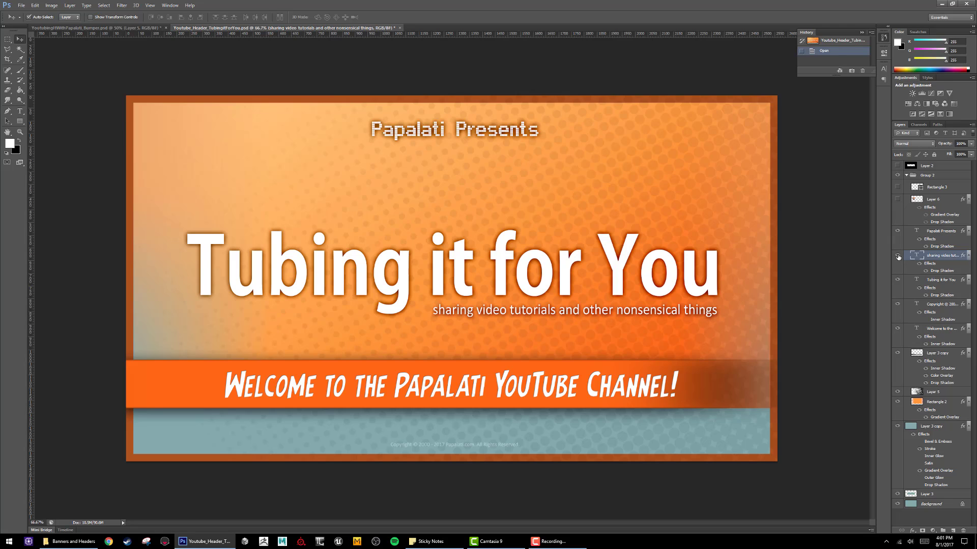
{"action": "left_click", "coordinate": [969, 256]}
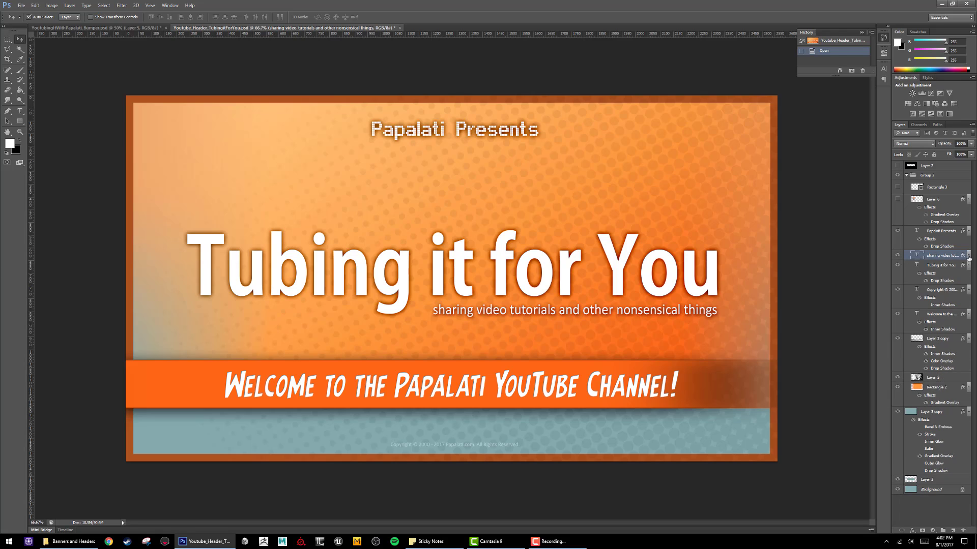
{"action": "left_click", "coordinate": [968, 257]}
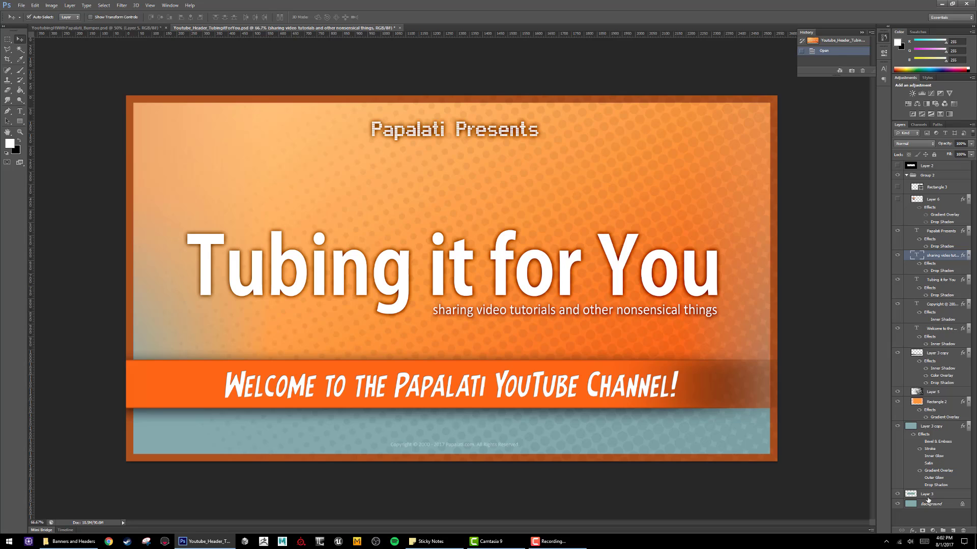
Step: Toggle the visibility of Group 2 and of the "sharing video tutorials" text layer to compare the header with and without them
{"action": "left_click", "coordinate": [898, 176]}
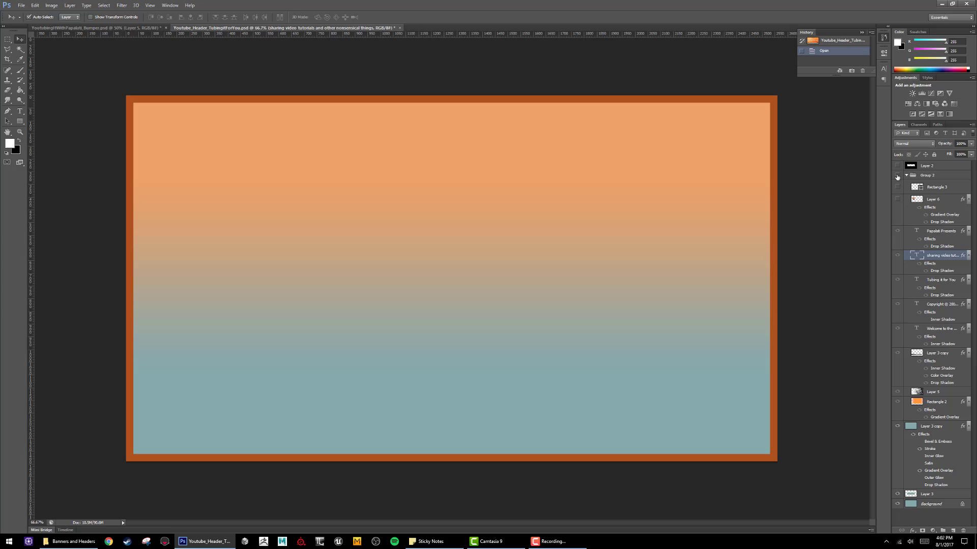
{"action": "left_click", "coordinate": [897, 256]}
{"action": "left_click", "coordinate": [898, 255]}
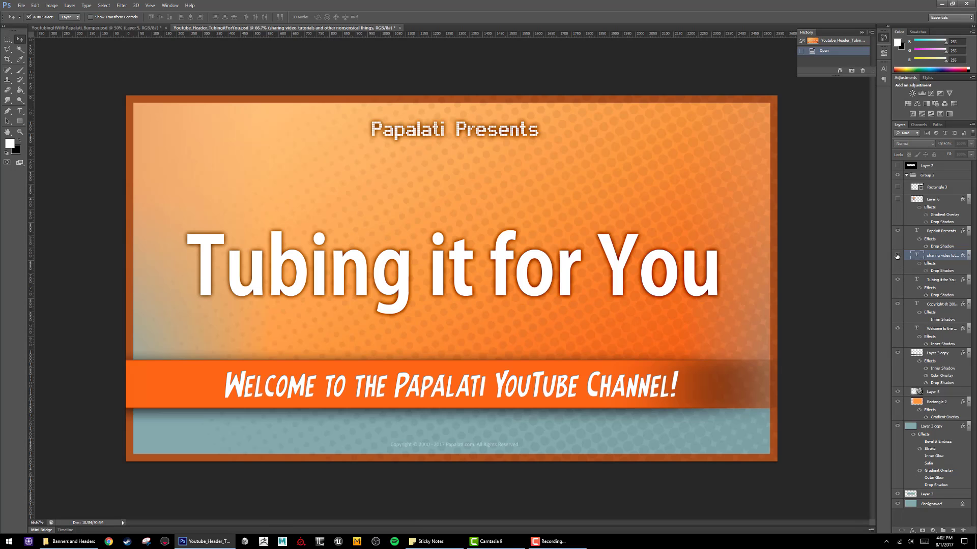
{"action": "left_click", "coordinate": [897, 256]}
{"action": "left_click", "coordinate": [897, 256]}
{"action": "left_click", "coordinate": [898, 256]}
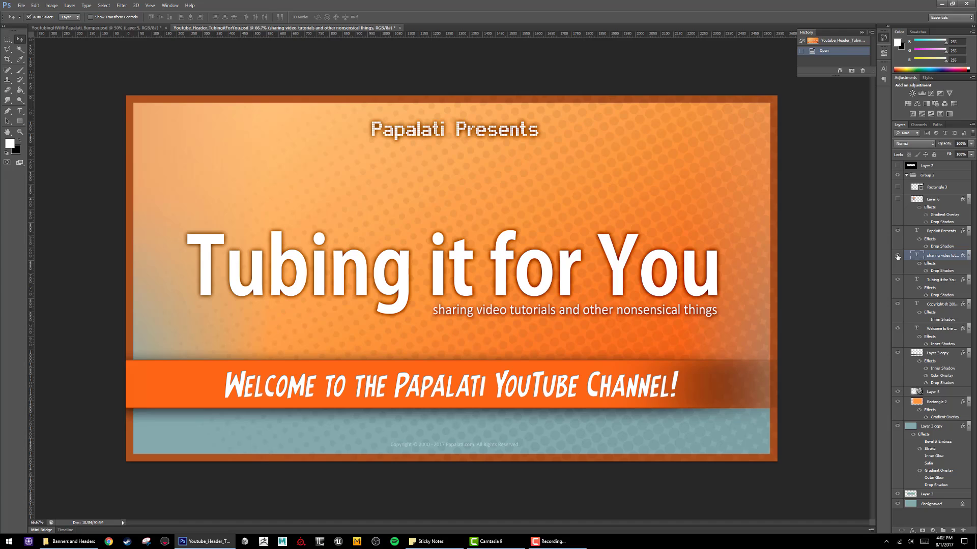
{"action": "left_click", "coordinate": [897, 255]}
{"action": "left_click", "coordinate": [898, 256]}
{"action": "left_click", "coordinate": [897, 256]}
{"action": "left_click", "coordinate": [897, 256]}
{"action": "left_click", "coordinate": [897, 256]}
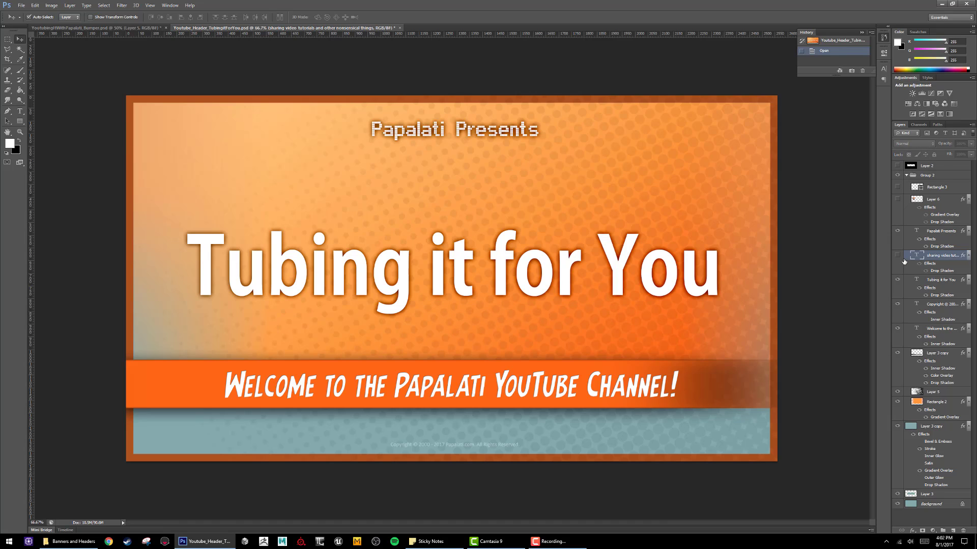
Step: Make every layer visible, including Layer 2, Rectangle 3, Layer 6 and the subtitle text, and deselect the active layer
{"action": "left_click", "coordinate": [898, 255]}
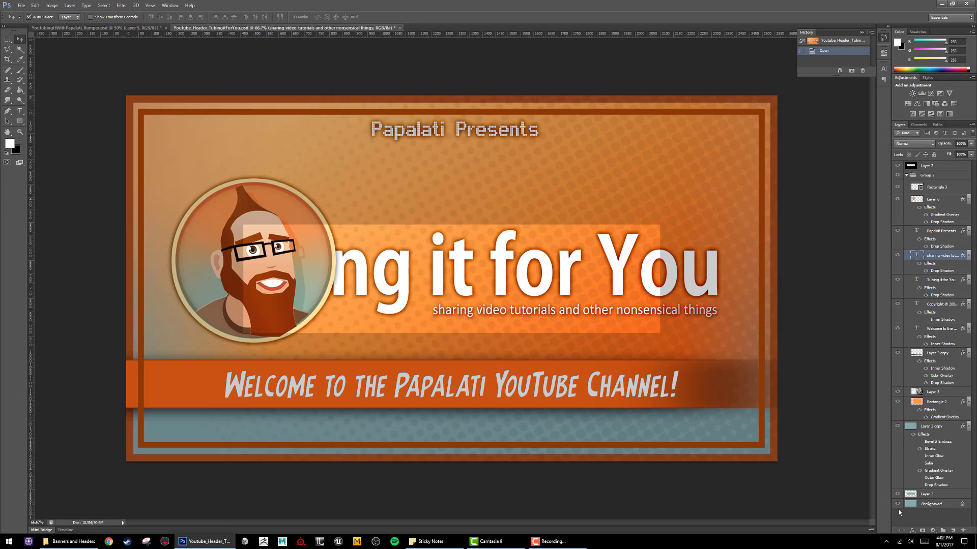
{"action": "left_click", "coordinate": [899, 514]}
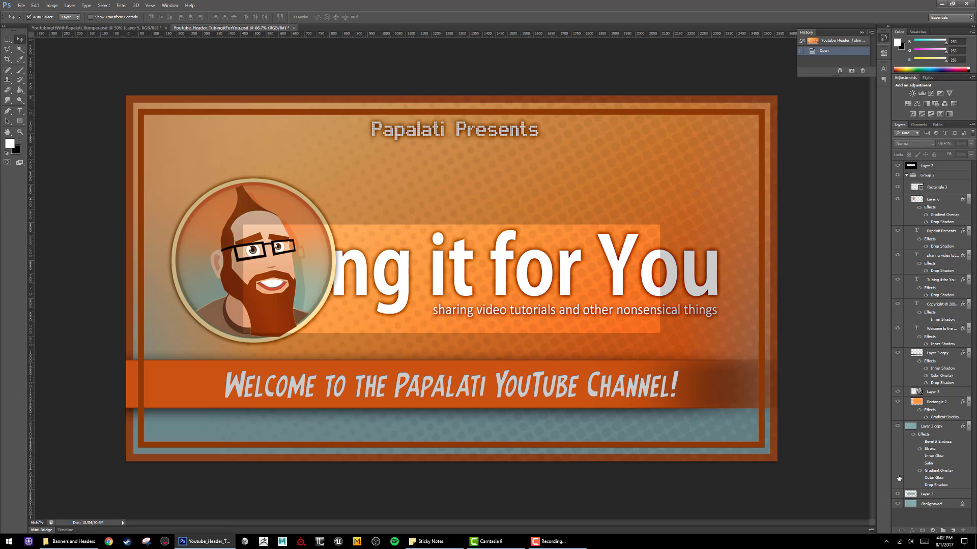
Step: Hide all layers of the header except the "sharing video tutorials" text layer and its parent Group 2
{"action": "left_click_drag", "start_coordinate": [897, 305], "coordinate": [897, 166]}
{"action": "left_click_drag", "start_coordinate": [897, 329], "coordinate": [898, 506]}
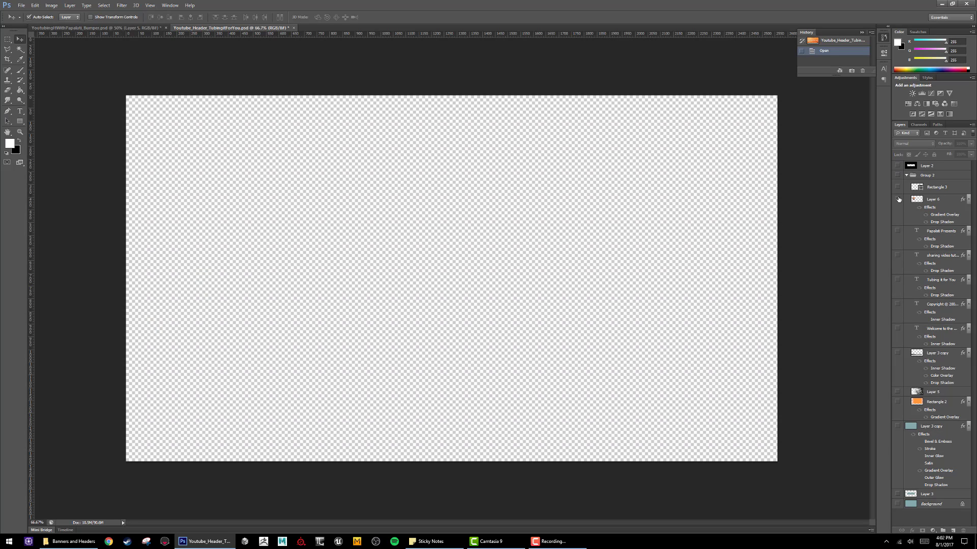
{"action": "left_click", "coordinate": [897, 257]}
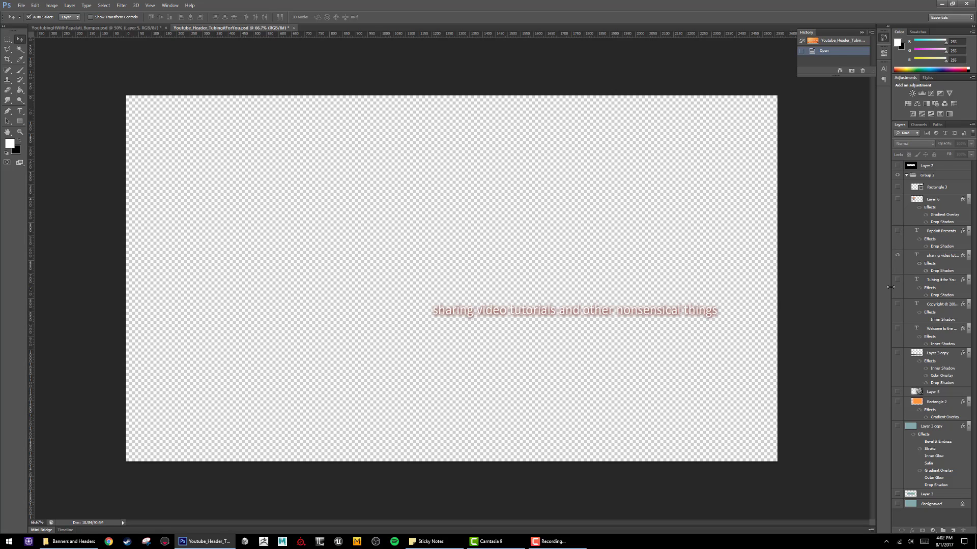
Step: Export the isolated subtitle for web as byline.png in the Making a YouTube Intro Video folder
{"action": "left_click", "coordinate": [21, 5]}
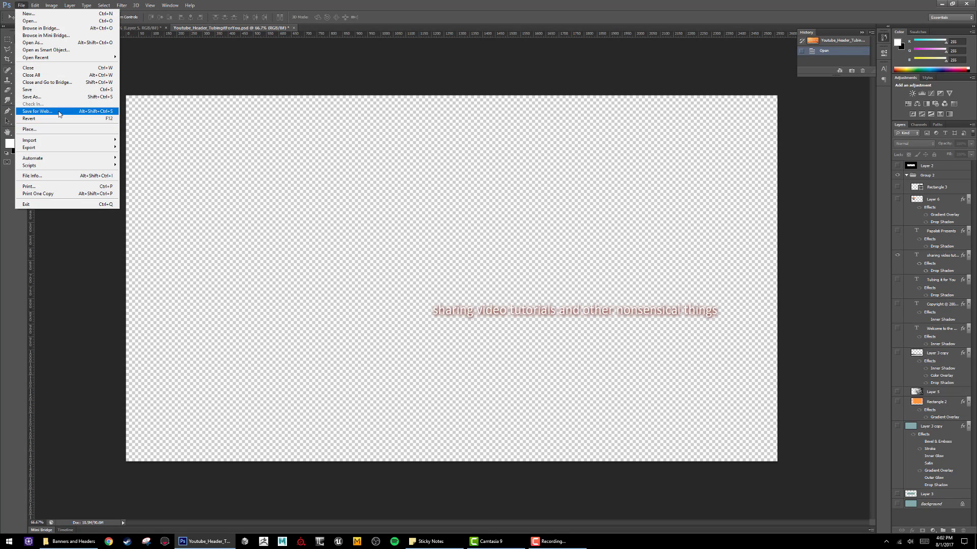
{"action": "left_click", "coordinate": [56, 110]}
{"action": "left_click", "coordinate": [625, 377]}
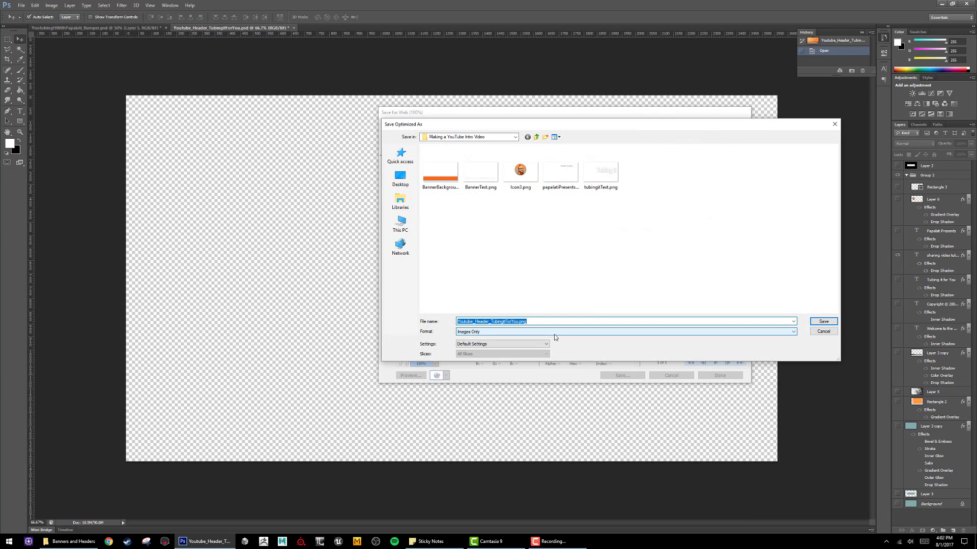
{"action": "left_click", "coordinate": [554, 332]}
{"action": "left_click", "coordinate": [554, 334]}
{"action": "key", "text": "Return"}
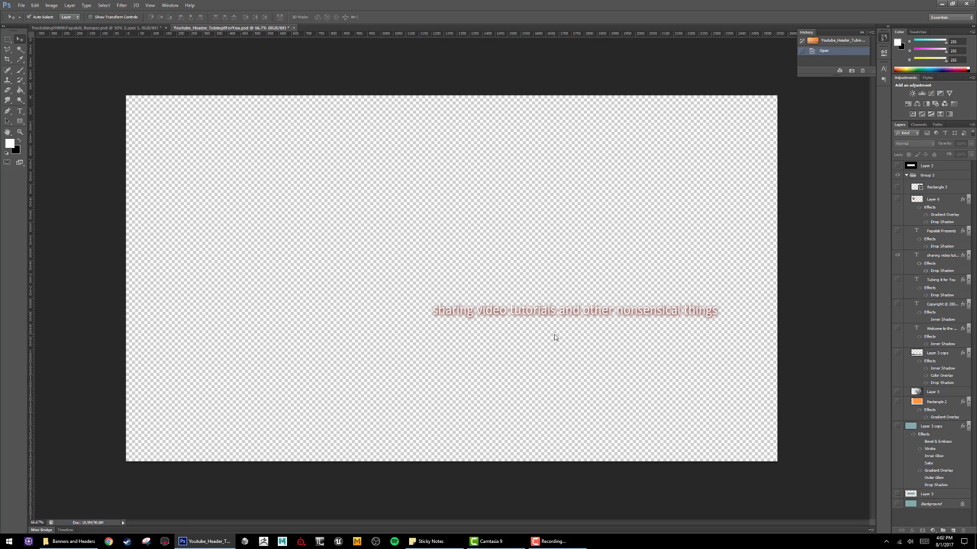
Step: Switch to Camtasia and import byline.png into the project's media bin
{"action": "left_click", "coordinate": [490, 542]}
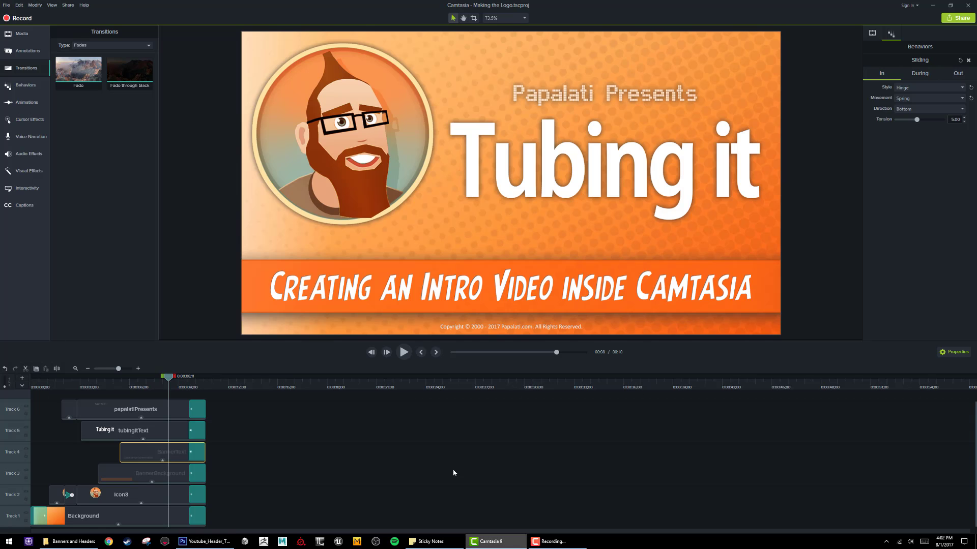
{"action": "left_click", "coordinate": [22, 34]}
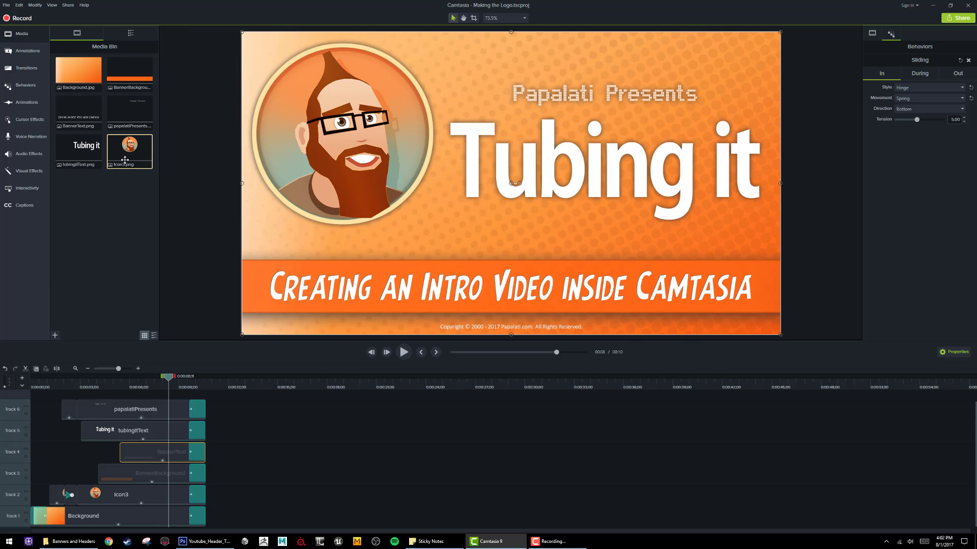
{"action": "right_click", "coordinate": [97, 220]}
{"action": "left_click", "coordinate": [123, 226]}
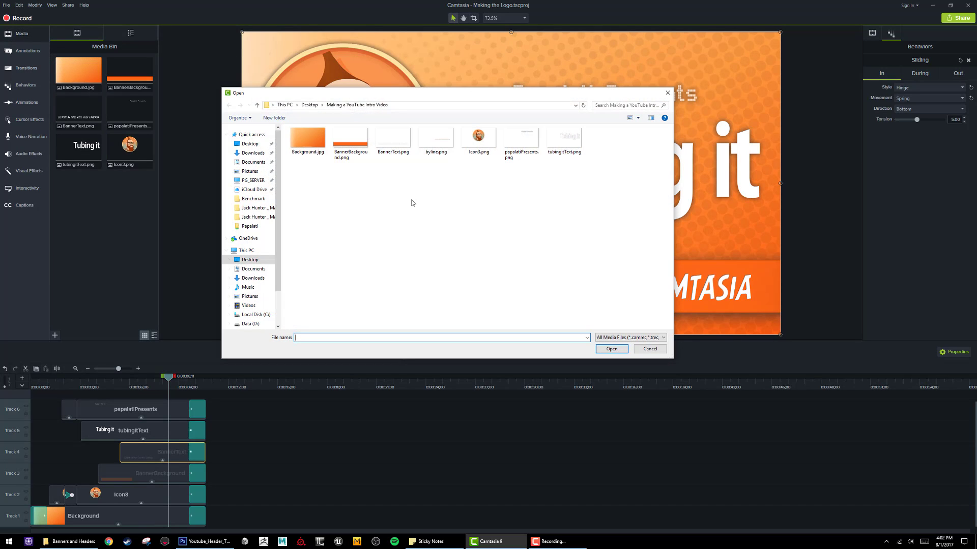
{"action": "double_click", "coordinate": [436, 139]}
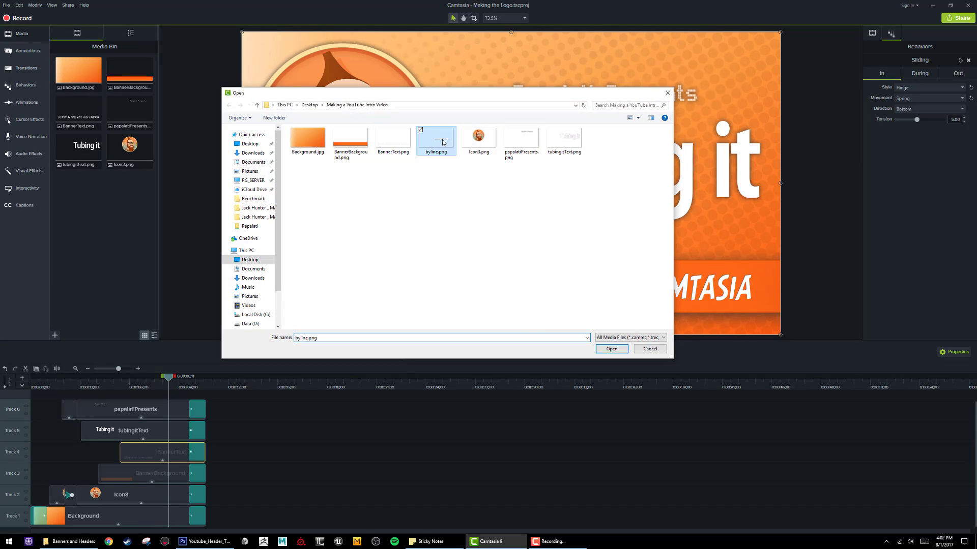
Step: Try placing the byline image beneath the "Tubing it" title, scaled to about 77.6%, and delete it from the canvas
{"action": "left_click_drag", "start_coordinate": [66, 196], "coordinate": [415, 211]}
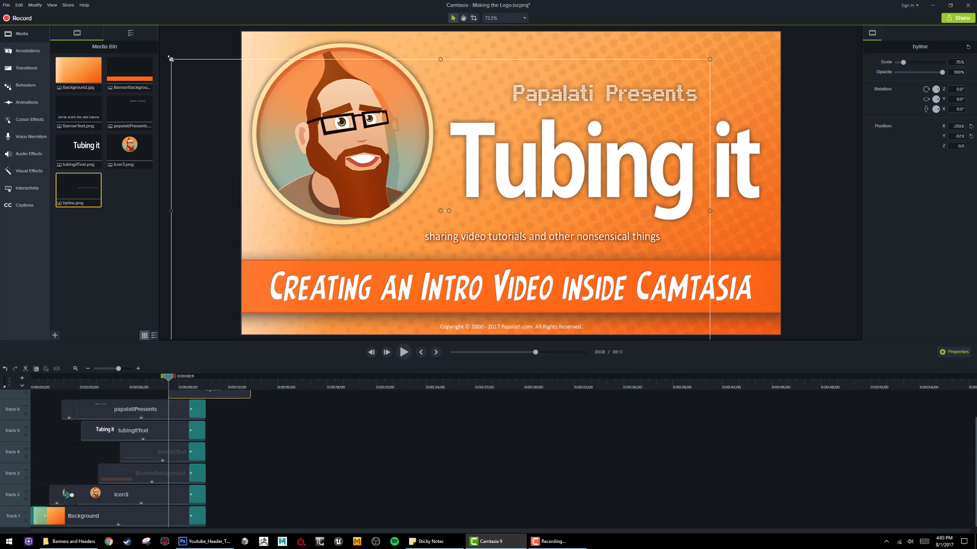
{"action": "left_click_drag", "start_coordinate": [171, 59], "coordinate": [343, 156]}
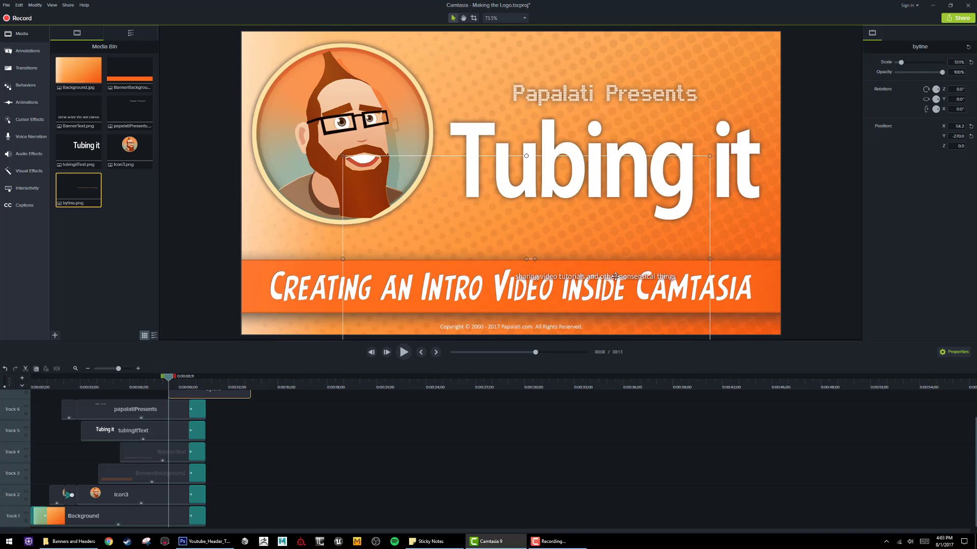
{"action": "left_click_drag", "start_coordinate": [615, 276], "coordinate": [575, 213]}
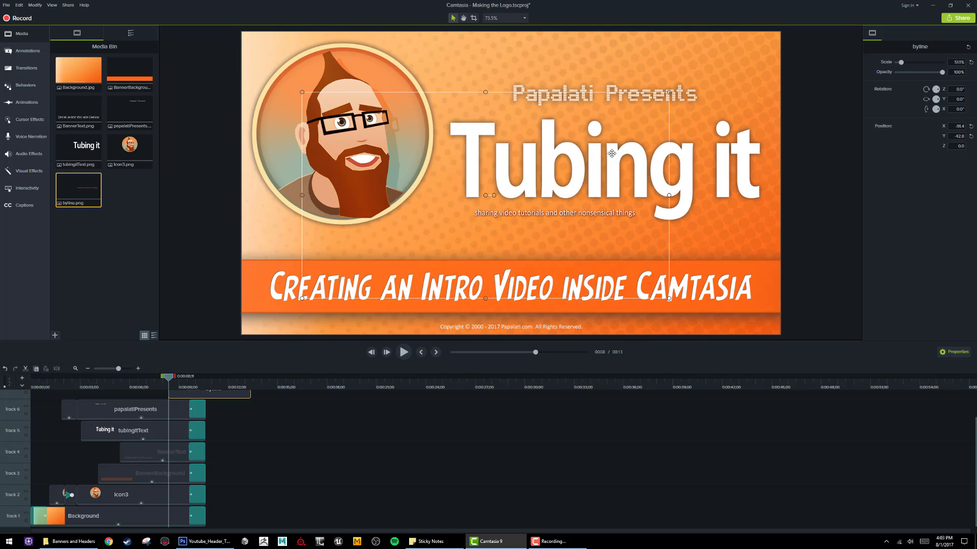
{"action": "left_click_drag", "start_coordinate": [669, 90], "coordinate": [859, 25]}
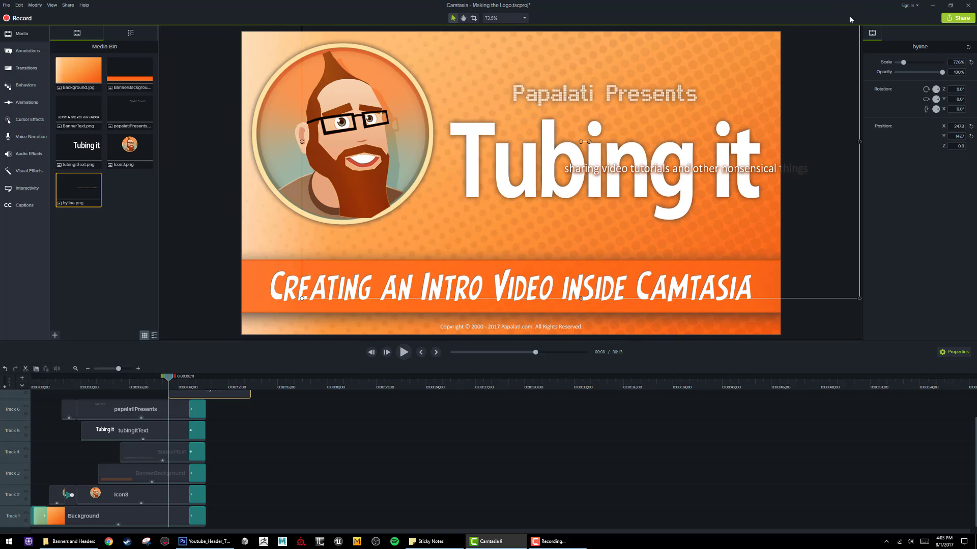
{"action": "left_click_drag", "start_coordinate": [702, 177], "coordinate": [624, 232]}
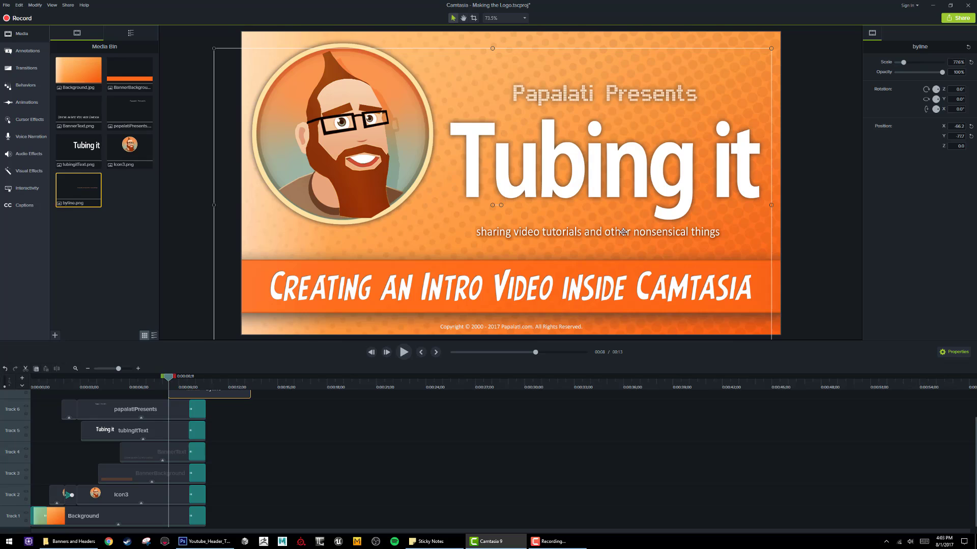
{"action": "key", "text": "Delete"}
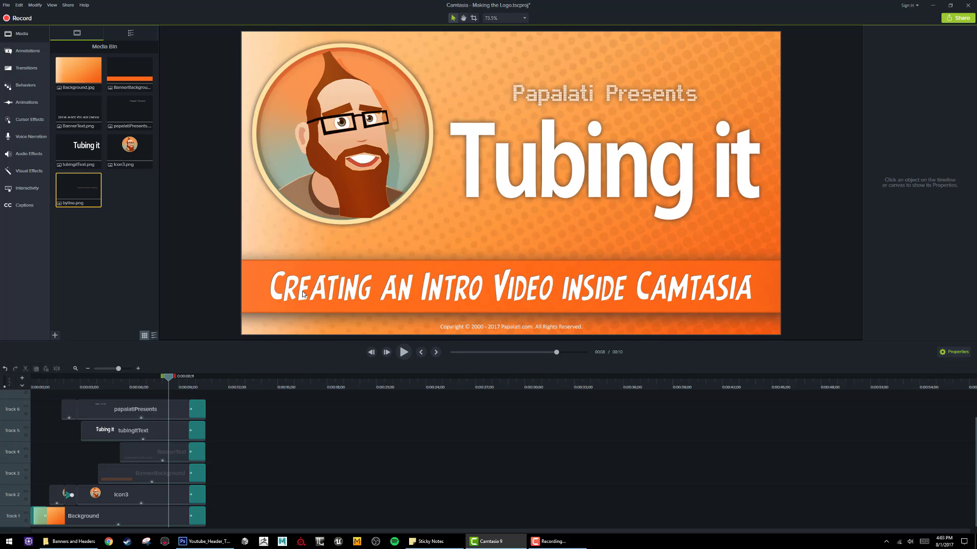
Step: Play the intro from the beginning through the banner text's entrance
{"action": "left_click_drag", "start_coordinate": [166, 378], "coordinate": [13, 379]}
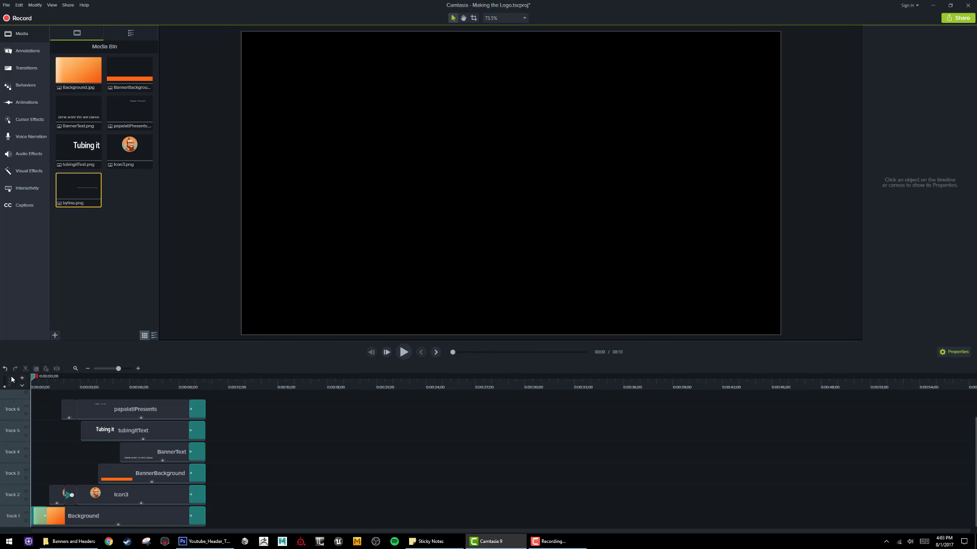
{"action": "key", "text": "space"}
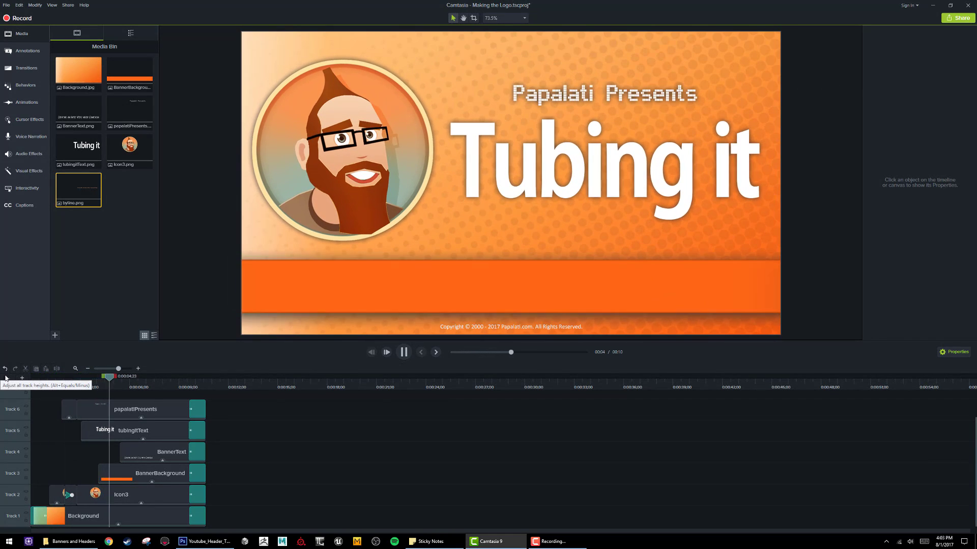
{"action": "key", "text": "space"}
Step: Try the Drifting style for the During phase of the tubingitText clip's Pop Up behavior and preview it
{"action": "left_click", "coordinate": [154, 435]}
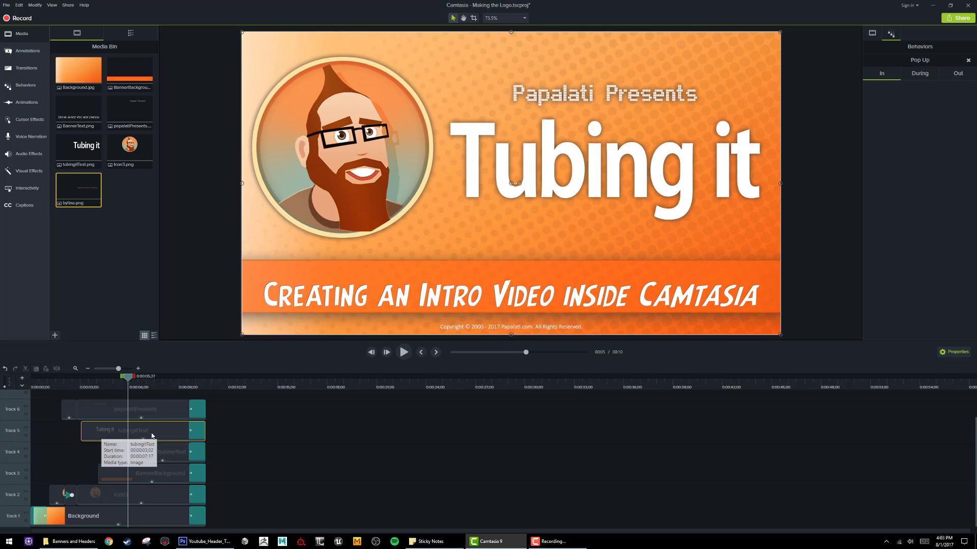
{"action": "left_click", "coordinate": [920, 74]}
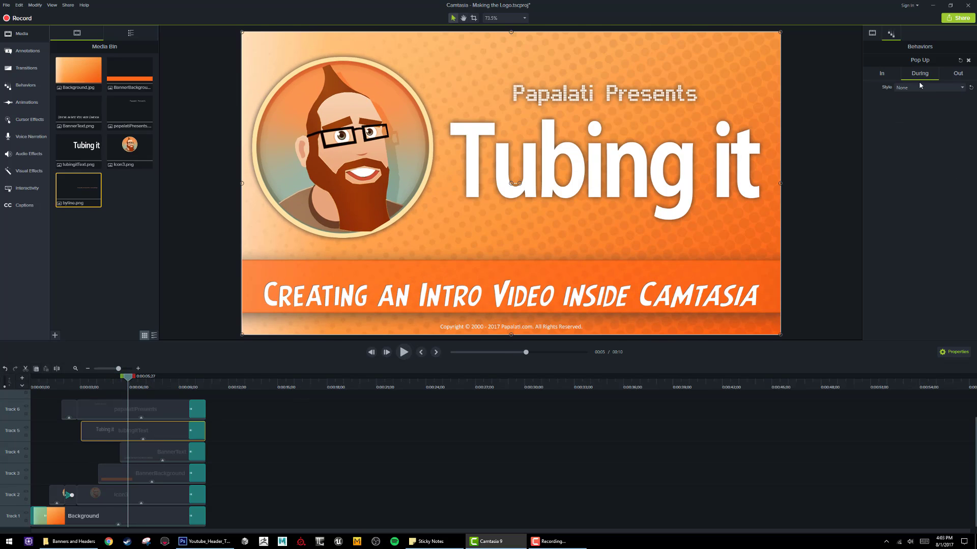
{"action": "left_click", "coordinate": [919, 88]}
{"action": "left_click", "coordinate": [931, 98]}
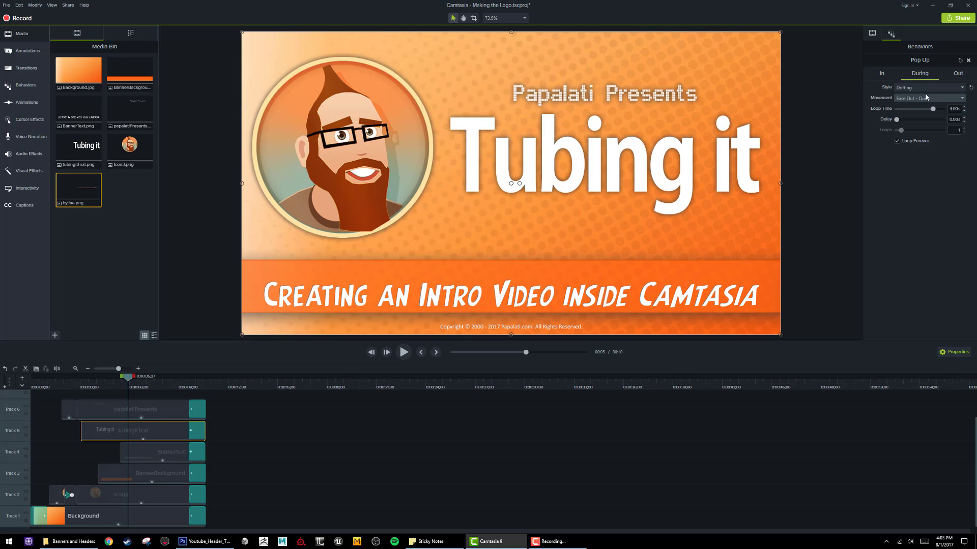
{"action": "left_click_drag", "start_coordinate": [129, 379], "coordinate": [105, 379]}
{"action": "key", "text": "space"}
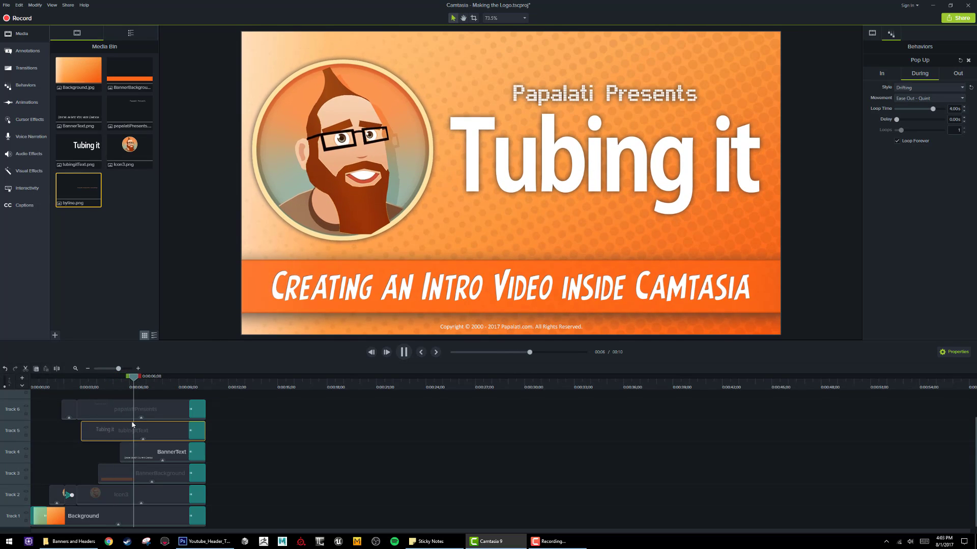
Step: Set the During style of the tubingitText clip's behavior to Jump and play the intro through to its end
{"action": "left_click", "coordinate": [130, 432]}
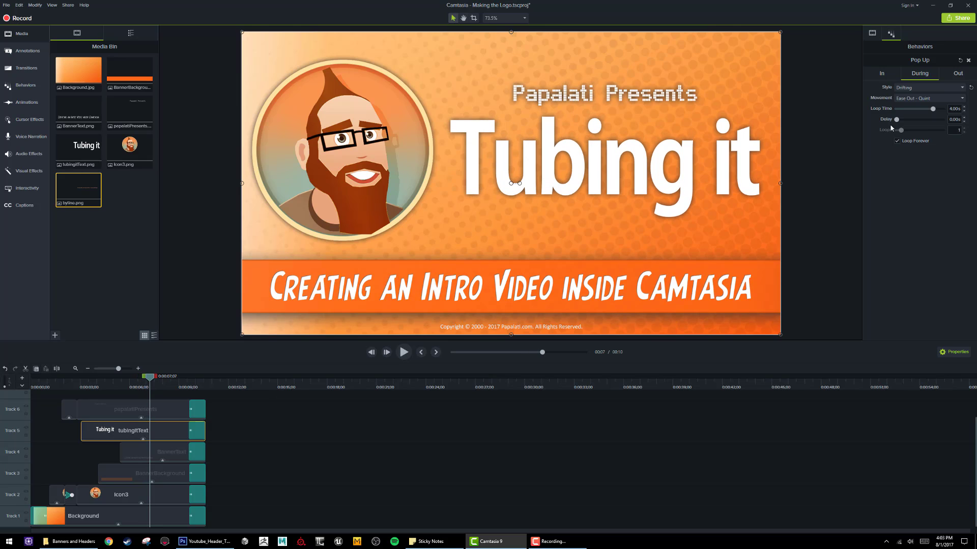
{"action": "left_click", "coordinate": [925, 88]}
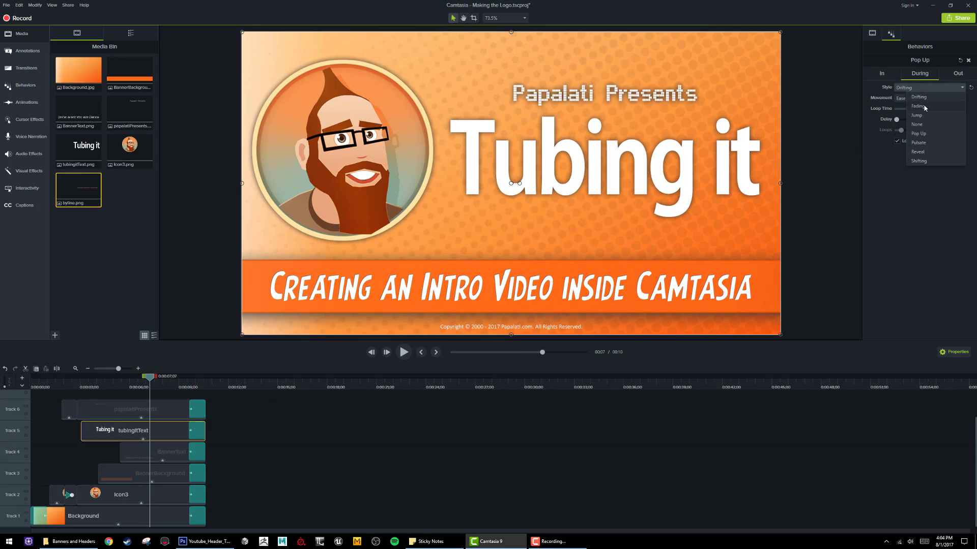
{"action": "left_click", "coordinate": [921, 115]}
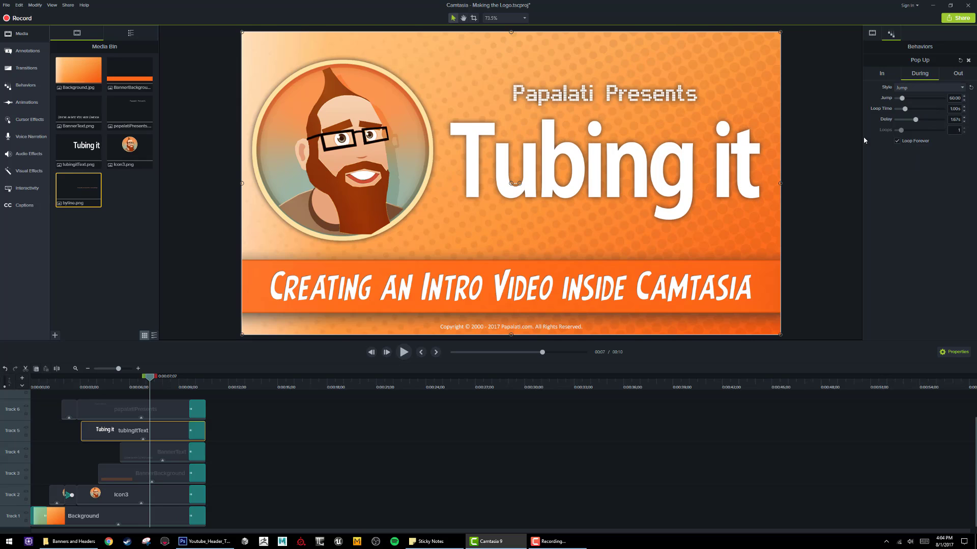
{"action": "left_click", "coordinate": [59, 388]}
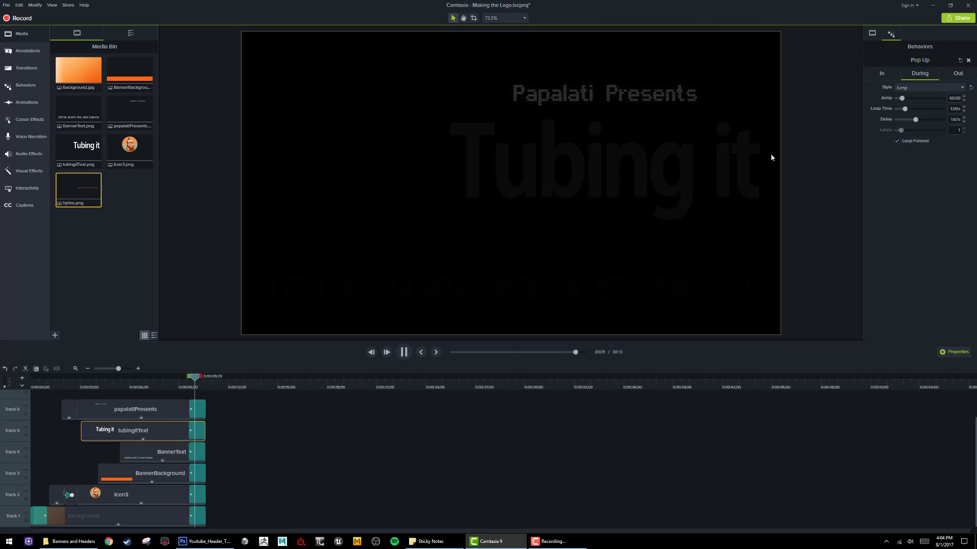
Step: Lengthen the closing Fade through black transition on the papalatiPresents clip and save the project
{"action": "left_click", "coordinate": [193, 409]}
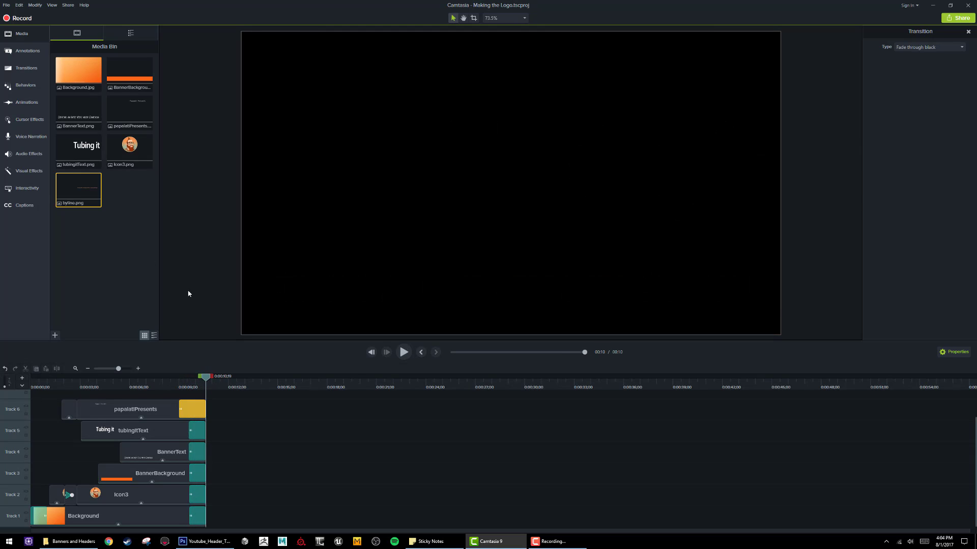
{"action": "left_click_drag", "start_coordinate": [209, 385], "coordinate": [209, 406]}
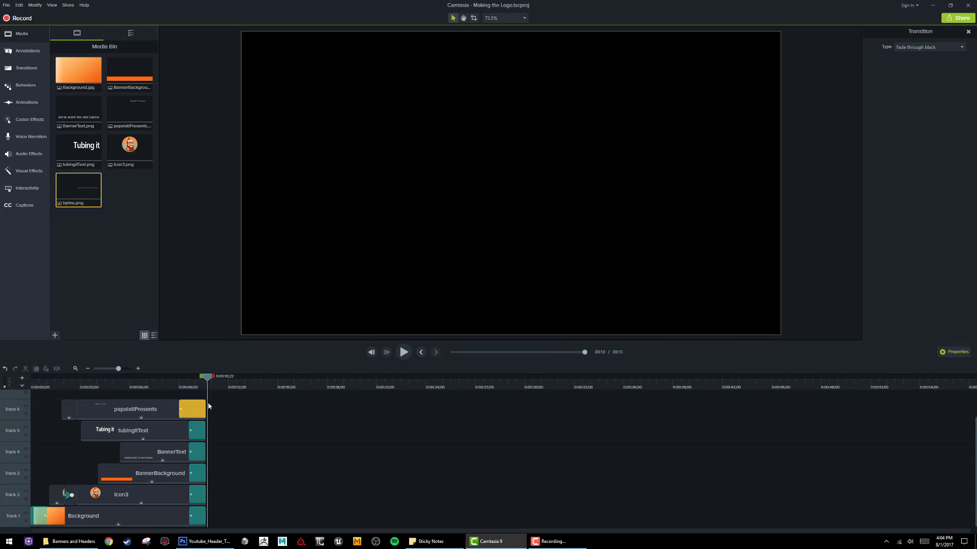